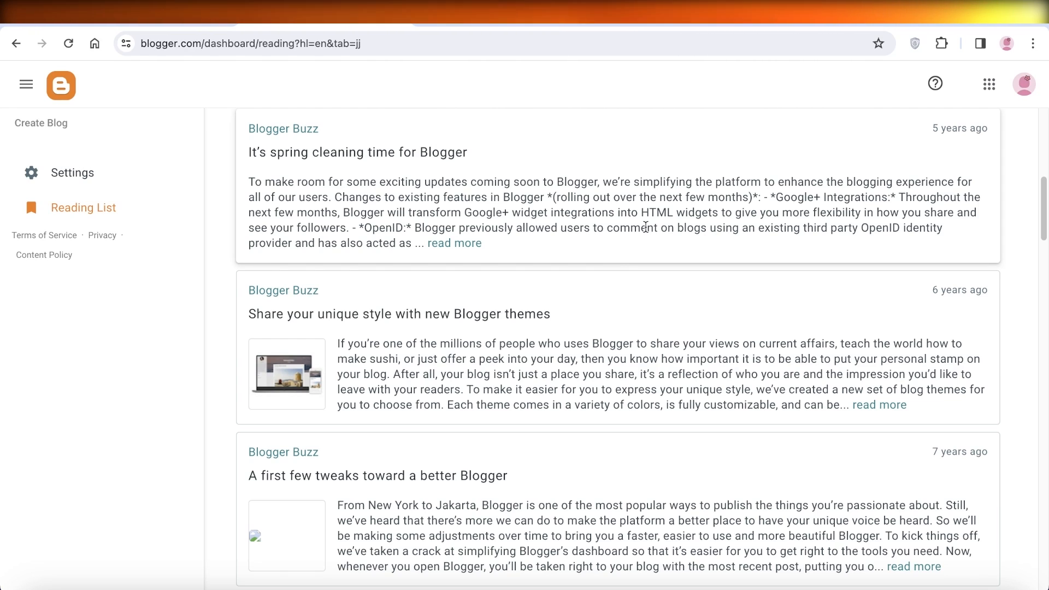
- Open the Blogger dashboard's Settings page and return to the Reading List
{"action": "scroll", "coordinate": [574, 318], "scroll_direction": "up", "scroll_amount": 10}
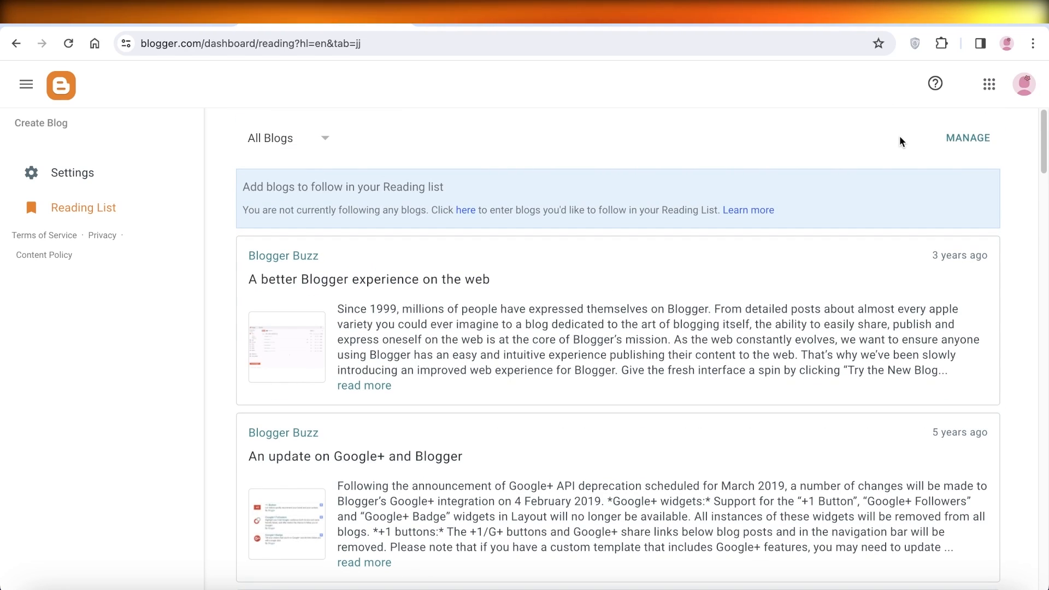
{"action": "left_click", "coordinate": [26, 83]}
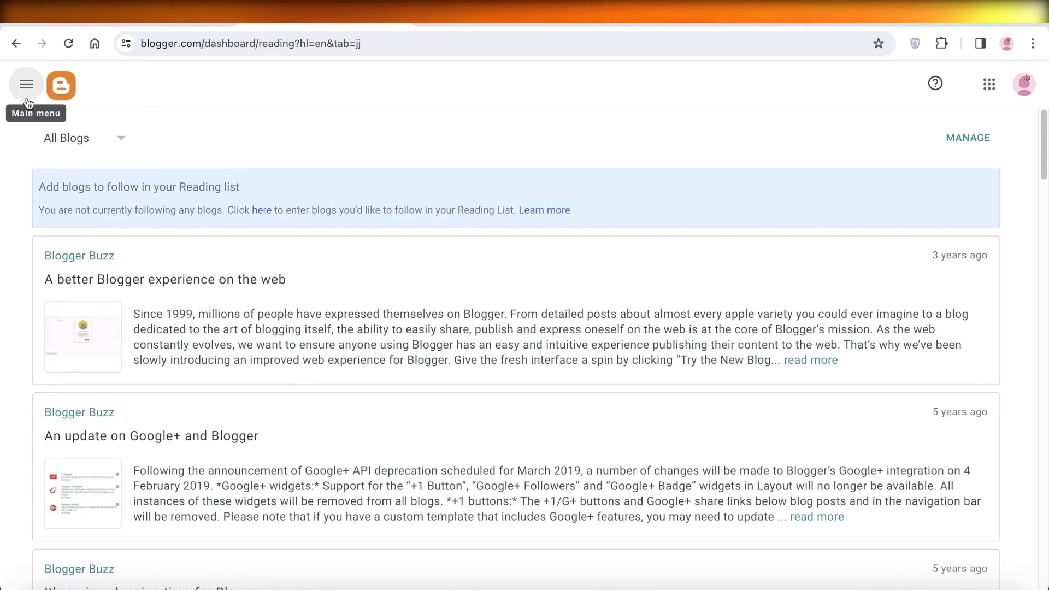
{"action": "left_click", "coordinate": [26, 84]}
{"action": "left_click", "coordinate": [52, 134]}
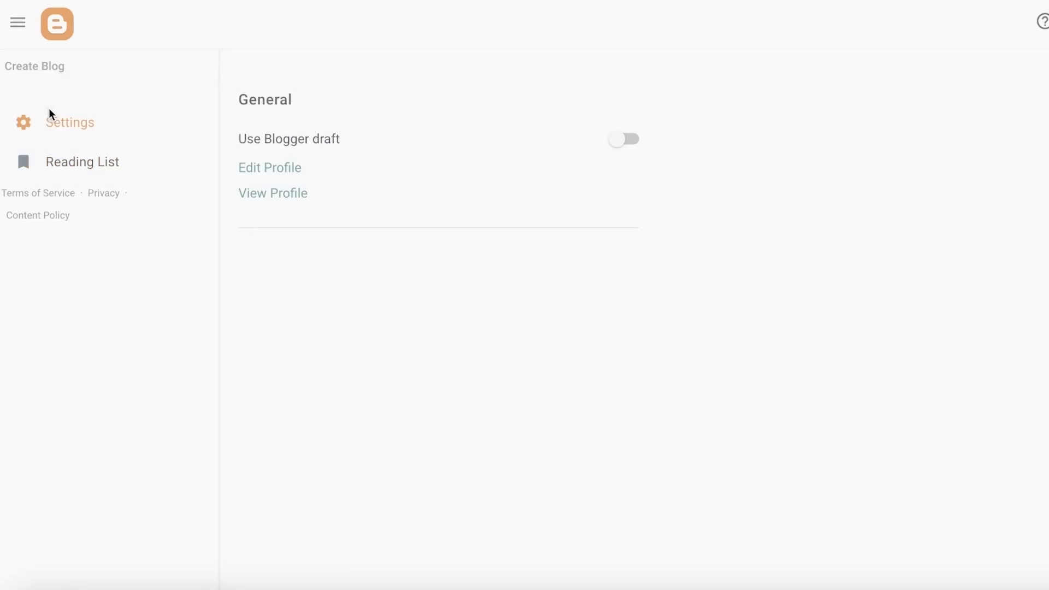
{"action": "left_click", "coordinate": [38, 46]}
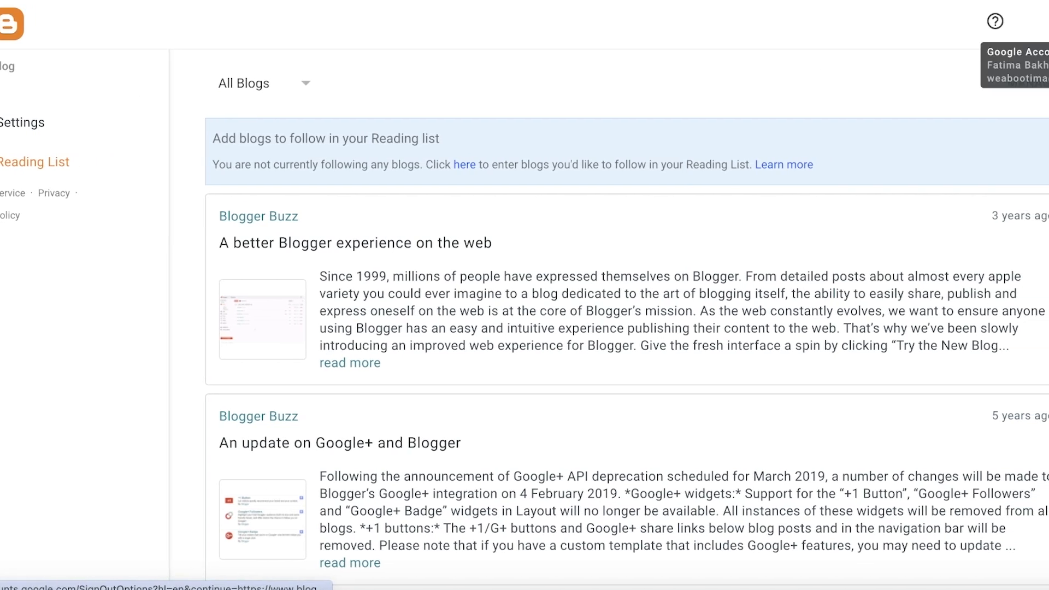
- Sign out of all Google accounts from the account menu and continue to the Blogger home page
{"action": "left_click", "coordinate": [1035, 32]}
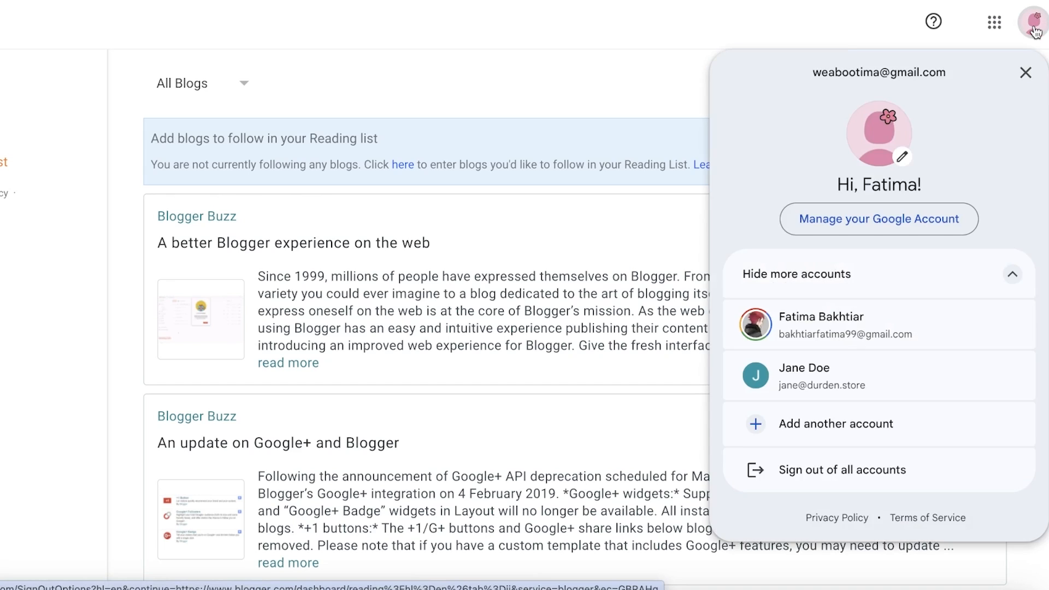
{"action": "left_click", "coordinate": [616, 109]}
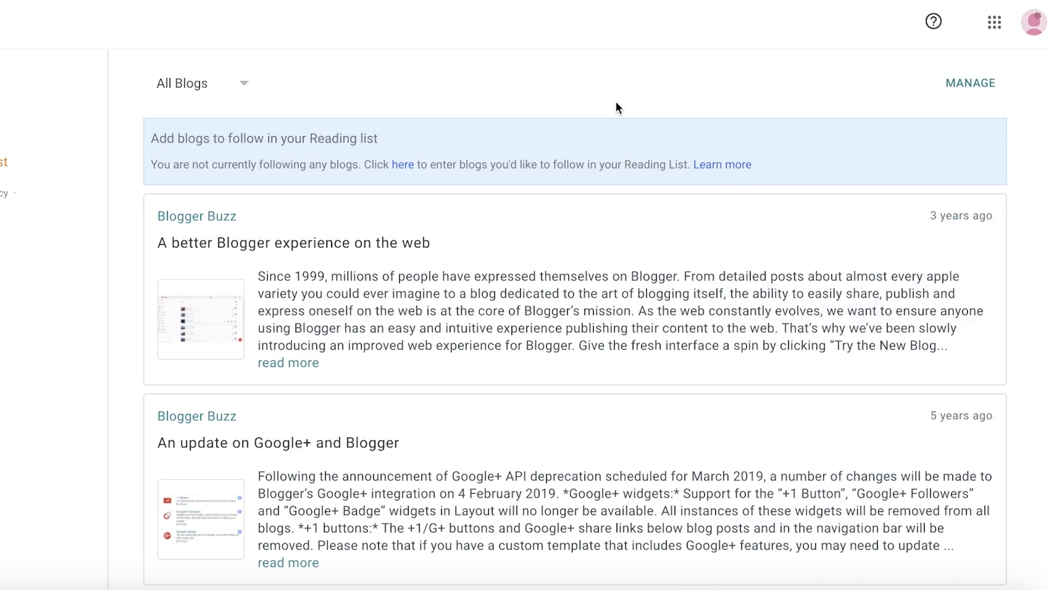
{"action": "left_click", "coordinate": [1035, 22]}
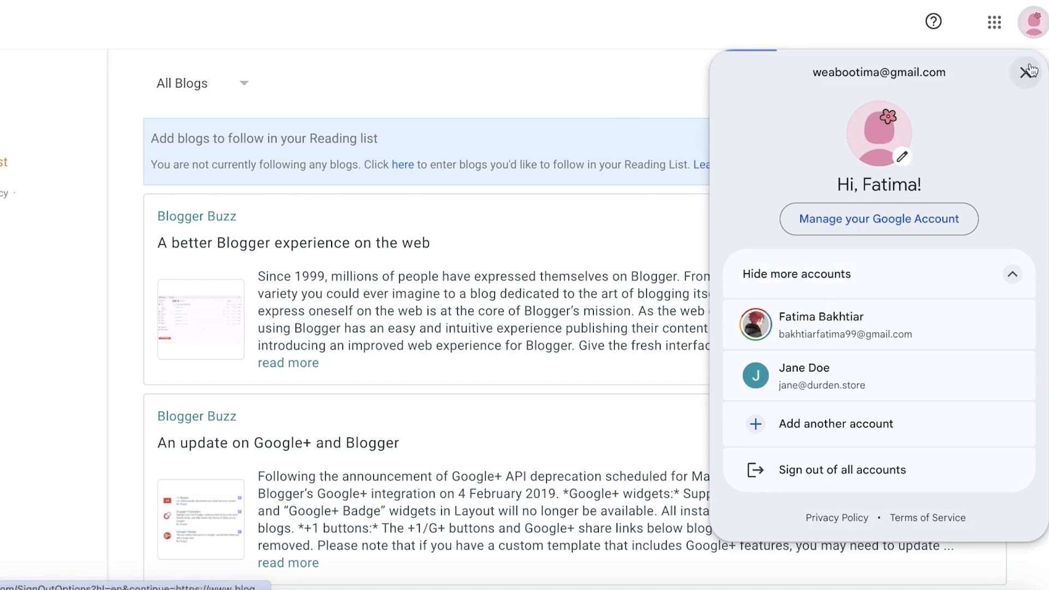
{"action": "left_click", "coordinate": [866, 467]}
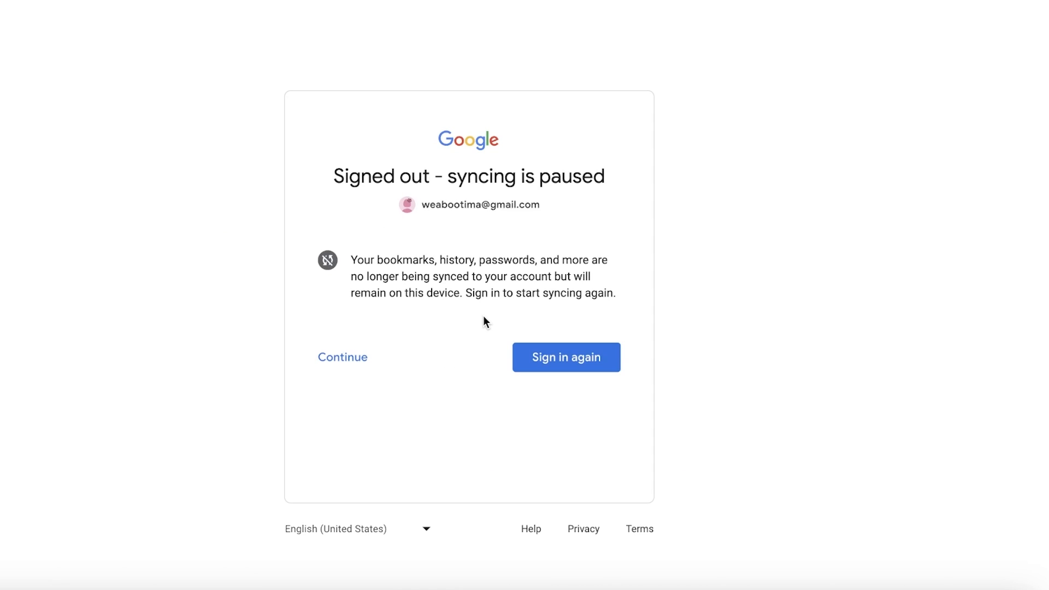
{"action": "left_click", "coordinate": [351, 364]}
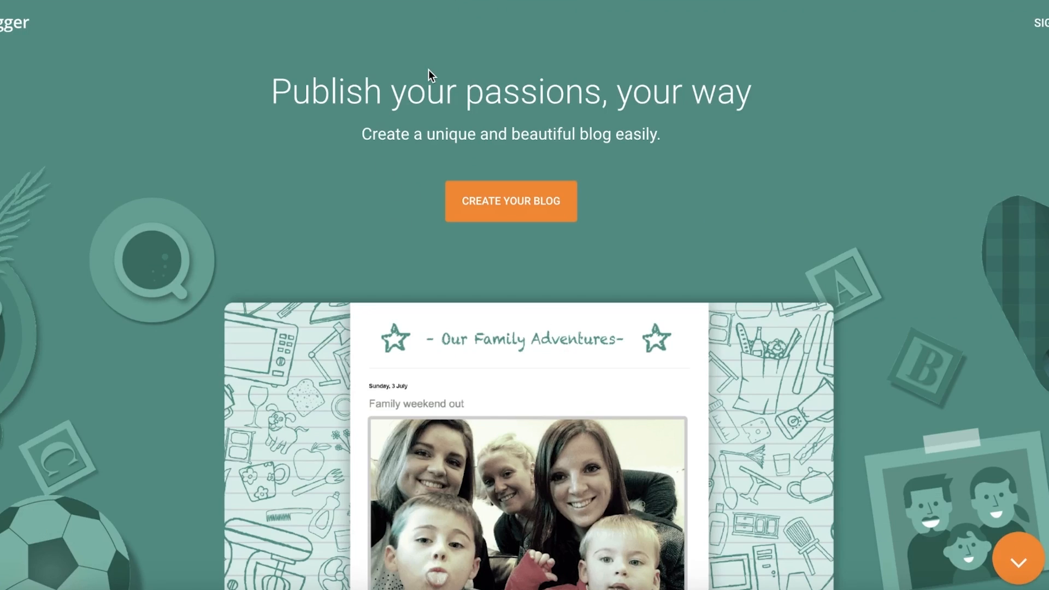
- Scroll through the Blogger landing page to review its feature sections
{"action": "scroll", "coordinate": [492, 131], "scroll_direction": "down", "scroll_amount": 3}
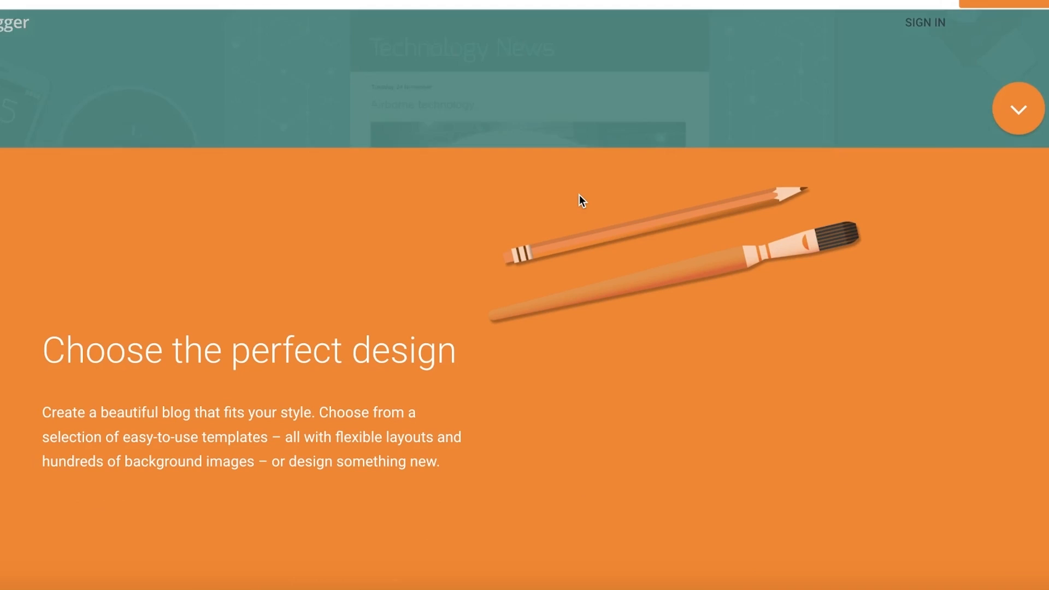
{"action": "scroll", "coordinate": [582, 195], "scroll_direction": "down", "scroll_amount": 10}
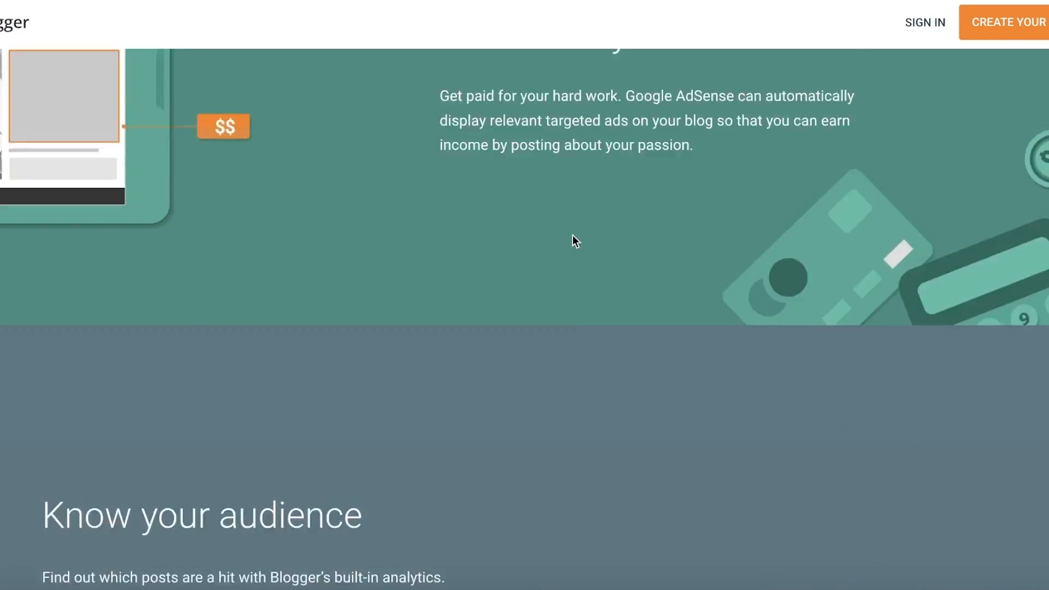
{"action": "scroll", "coordinate": [571, 239], "scroll_direction": "down", "scroll_amount": 10}
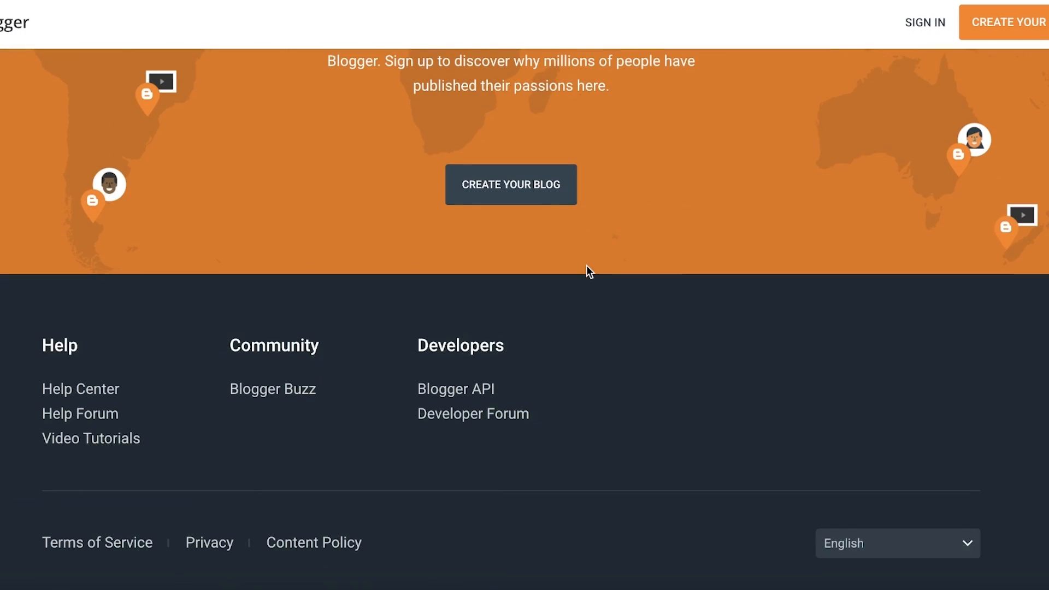
{"action": "scroll", "coordinate": [588, 273], "scroll_direction": "up", "scroll_amount": 15}
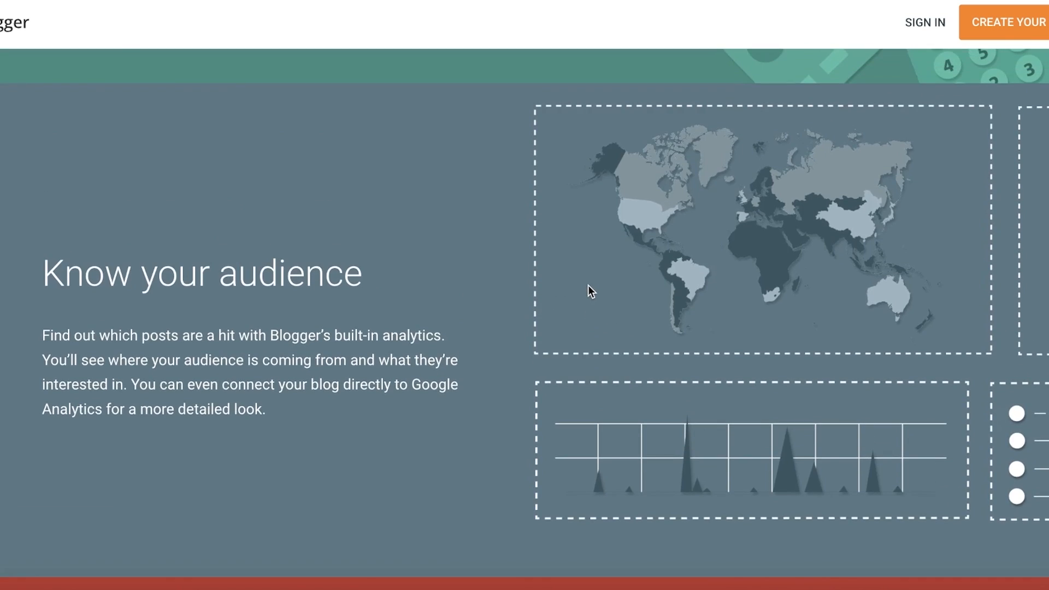
{"action": "scroll", "coordinate": [586, 293], "scroll_direction": "up", "scroll_amount": 10}
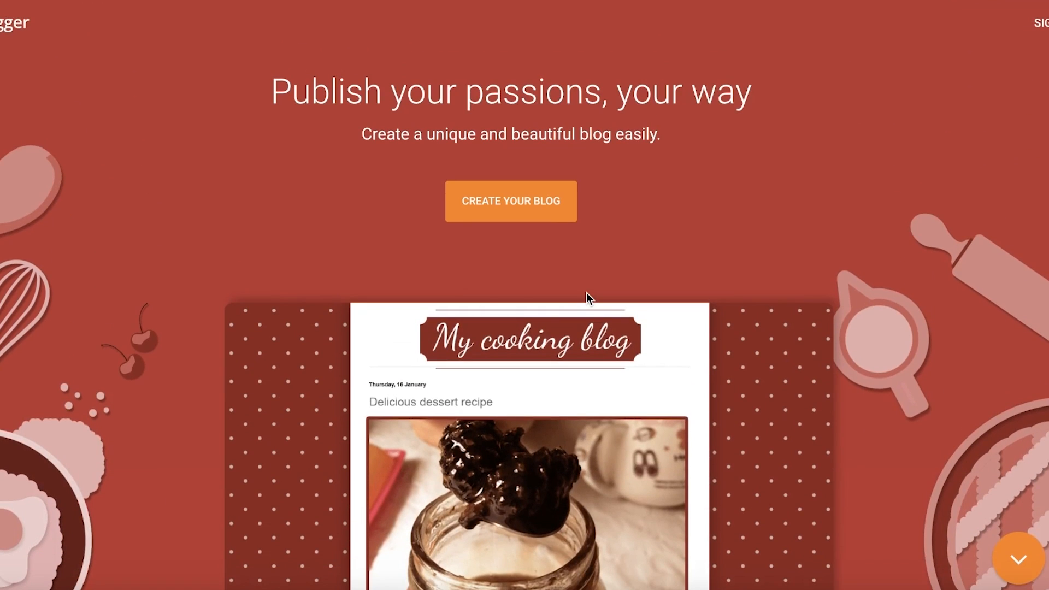
{"action": "scroll", "coordinate": [576, 312], "scroll_direction": "down", "scroll_amount": 8}
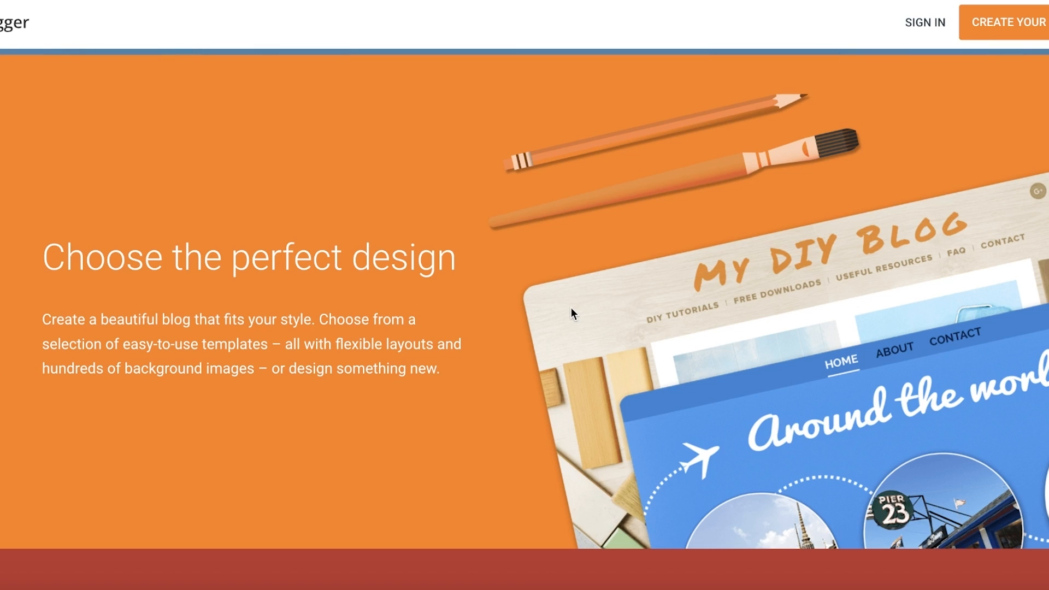
{"action": "scroll", "coordinate": [571, 313], "scroll_direction": "up", "scroll_amount": 10}
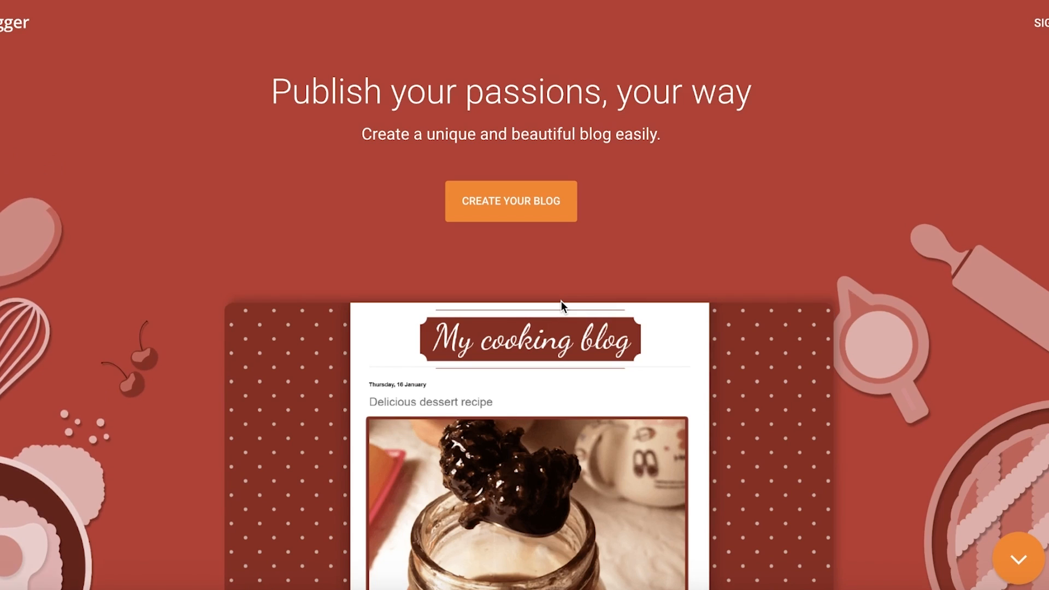
{"action": "scroll", "coordinate": [561, 301], "scroll_direction": "down", "scroll_amount": 4}
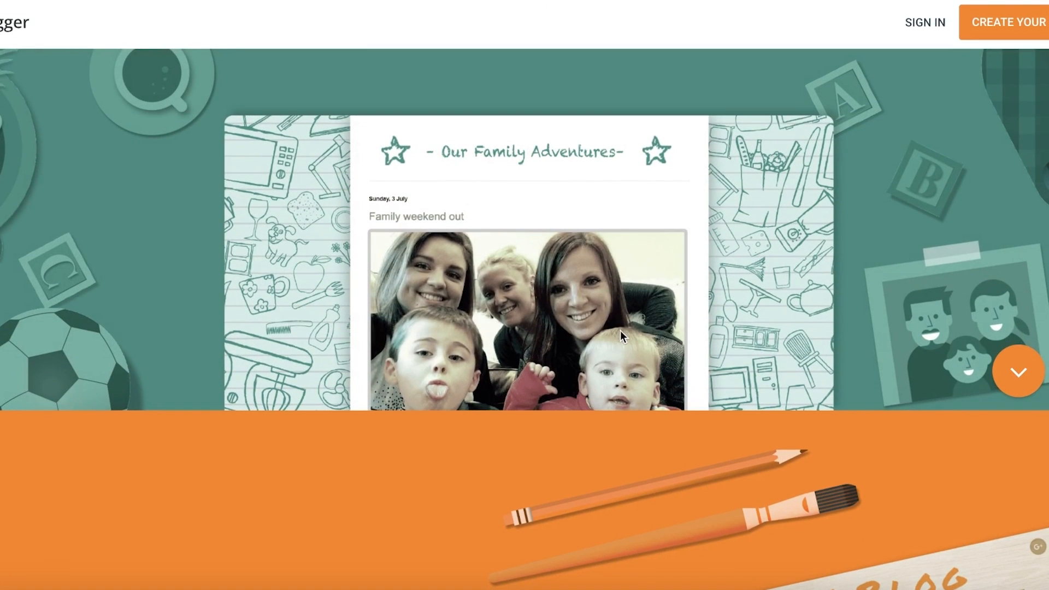
{"action": "scroll", "coordinate": [687, 340], "scroll_direction": "down", "scroll_amount": 5}
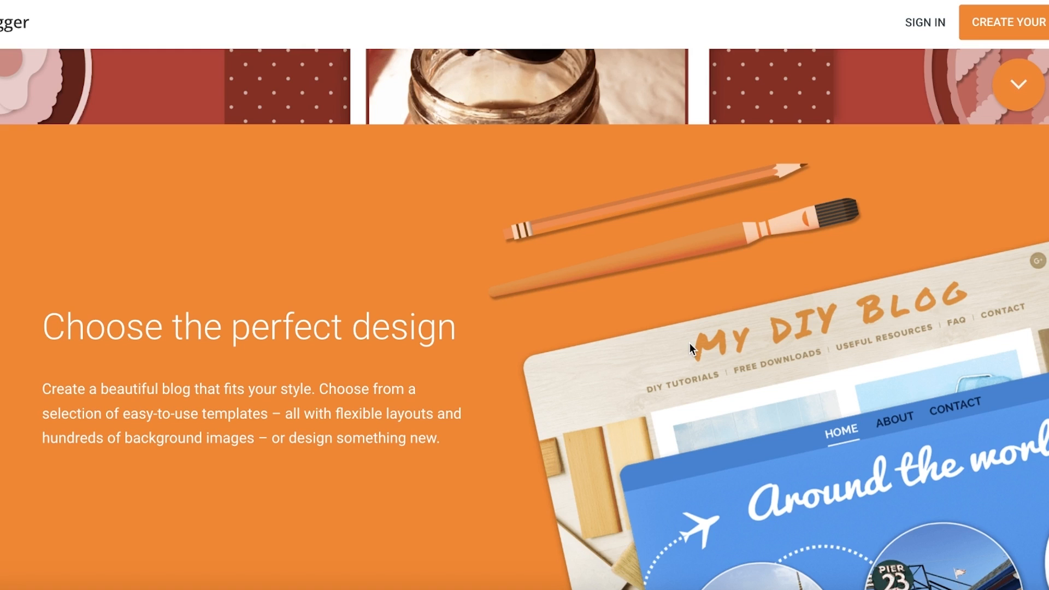
{"action": "scroll", "coordinate": [684, 343], "scroll_direction": "up", "scroll_amount": 8}
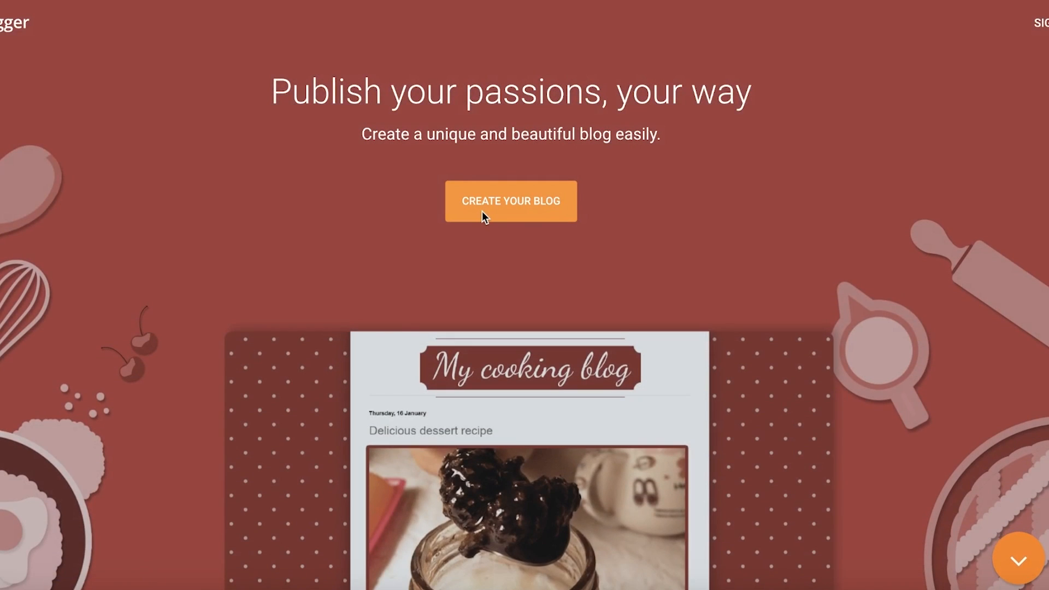
- Start creating a blog, pick the first listed Google account, and submit its password to sign in
{"action": "left_click", "coordinate": [484, 218]}
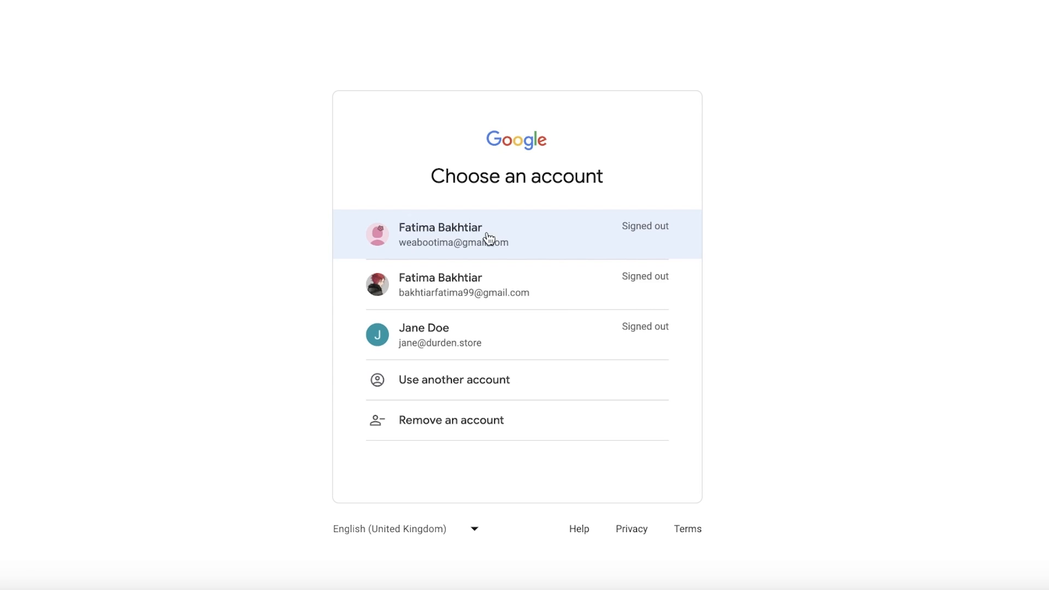
{"action": "left_click", "coordinate": [488, 237]}
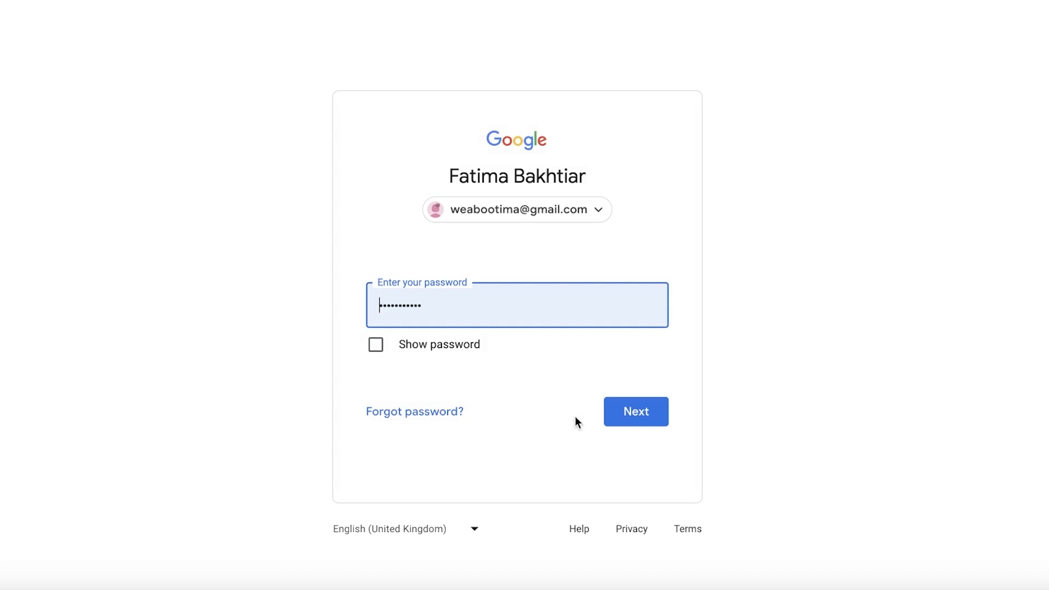
{"action": "left_click", "coordinate": [622, 409]}
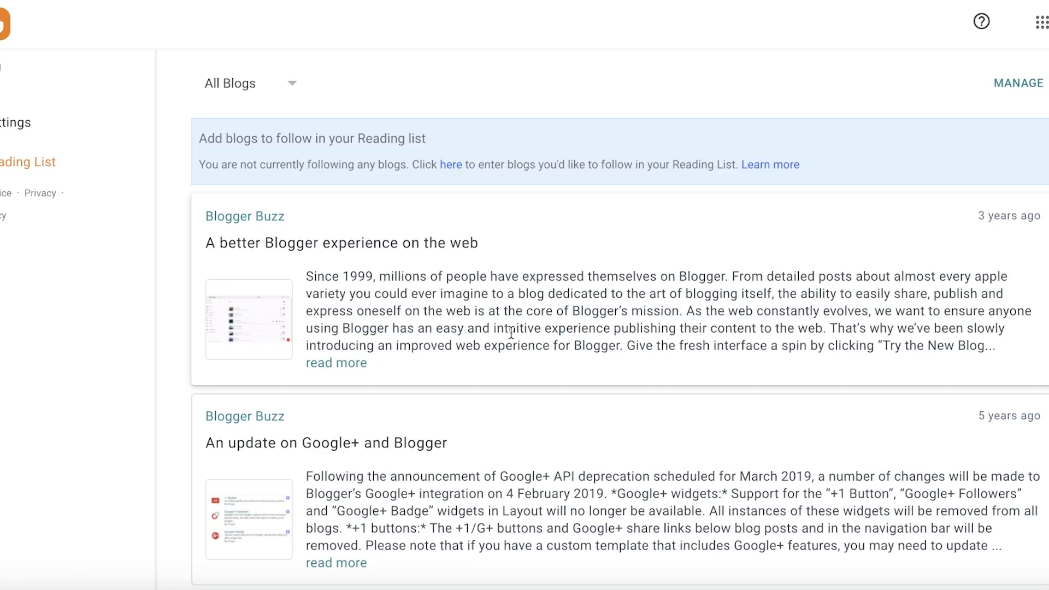
- Browse the Reading List and open the Blogger Buzz article about managing pages on your blog
{"action": "scroll", "coordinate": [484, 282], "scroll_direction": "down", "scroll_amount": 20}
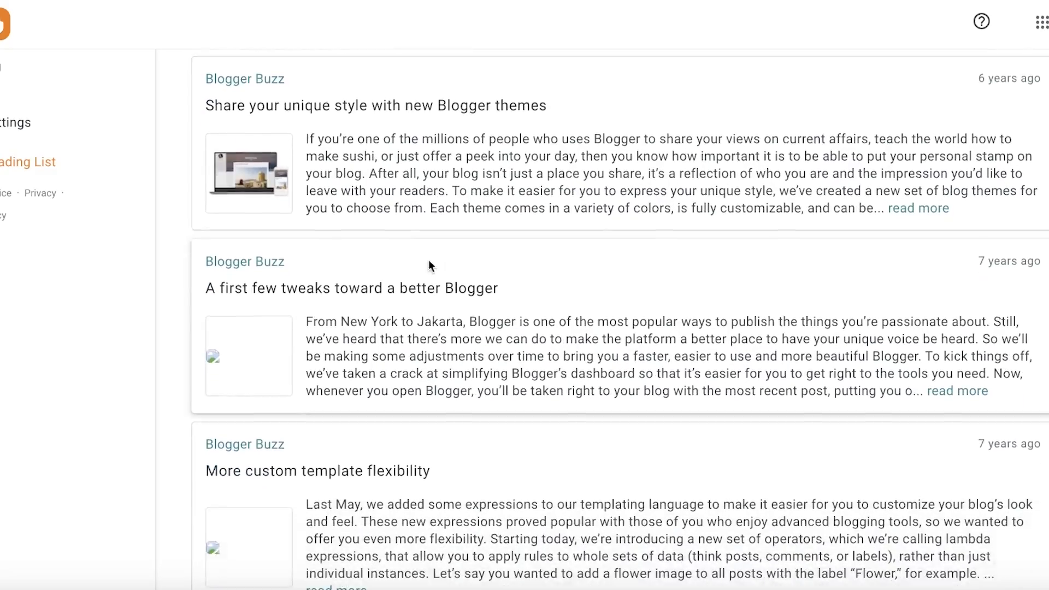
{"action": "scroll", "coordinate": [372, 257], "scroll_direction": "down", "scroll_amount": 10}
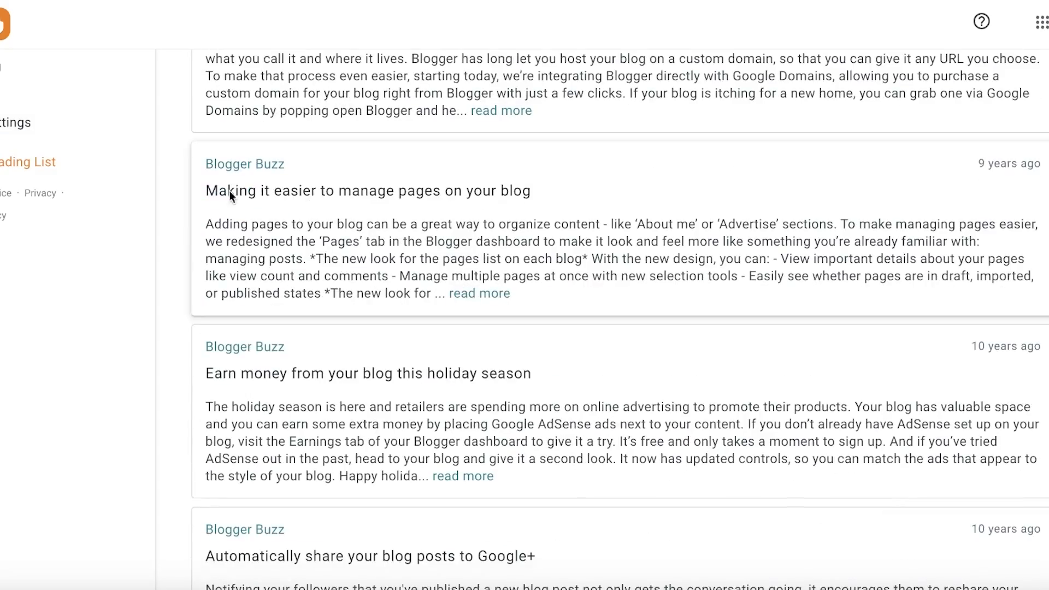
{"action": "left_click", "coordinate": [327, 194]}
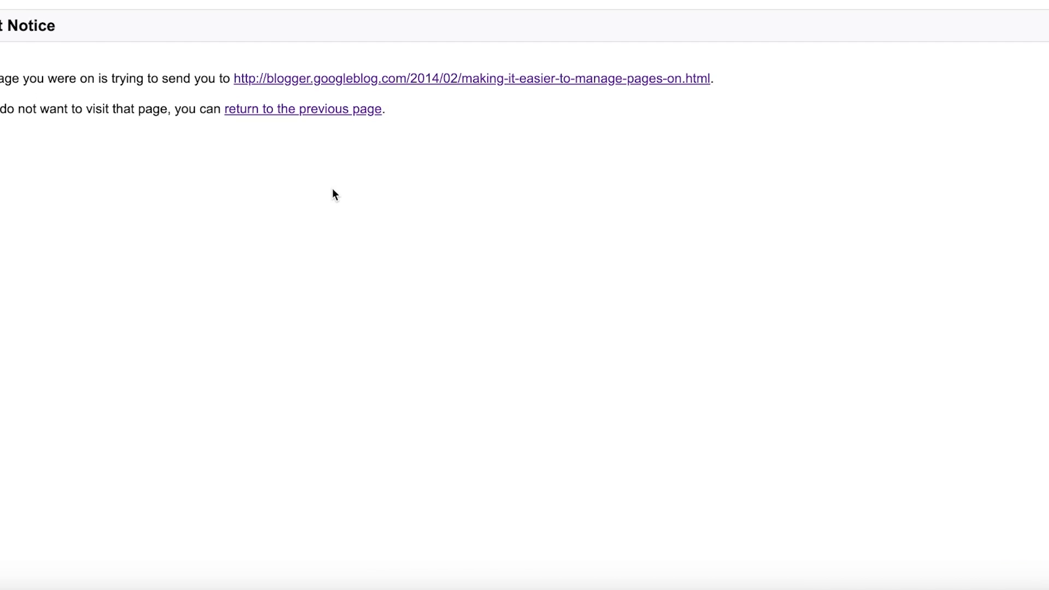
{"action": "left_click", "coordinate": [444, 78]}
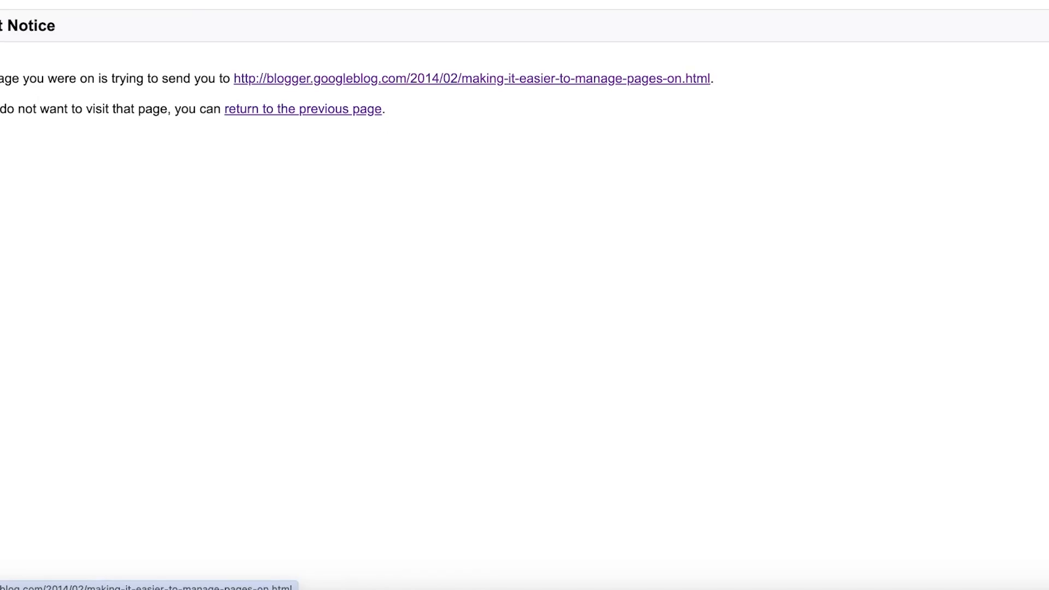
{"action": "scroll", "coordinate": [282, 225], "scroll_direction": "down", "scroll_amount": 20}
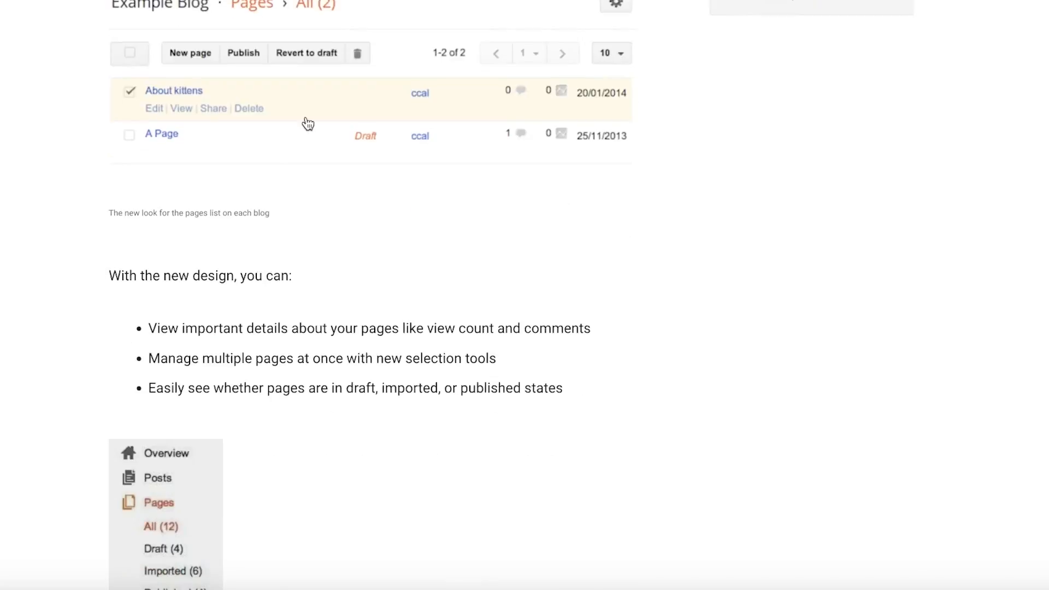
{"action": "scroll", "coordinate": [480, 297], "scroll_direction": "down", "scroll_amount": 10}
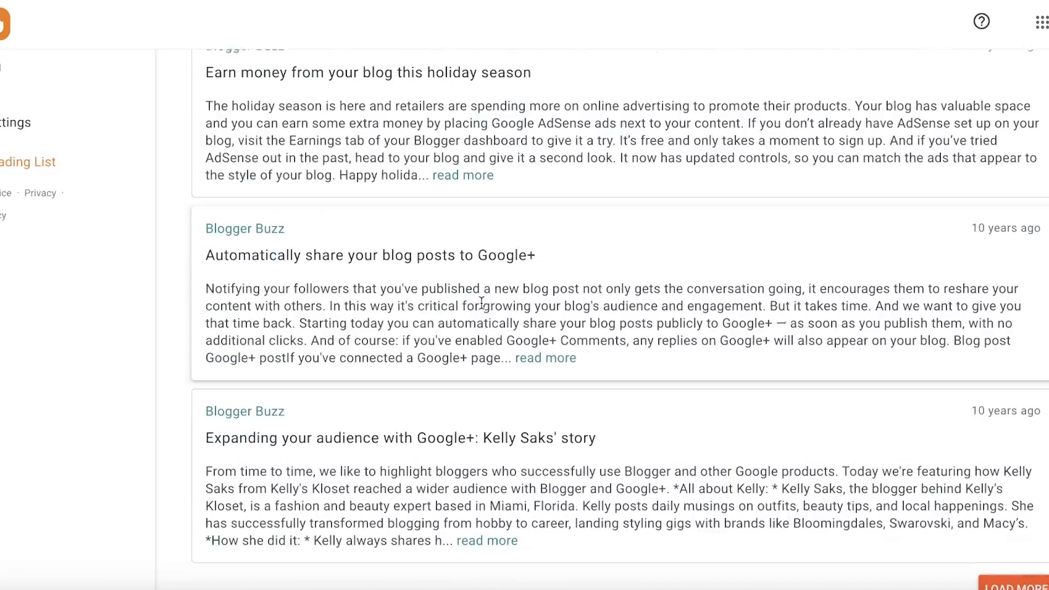
{"action": "scroll", "coordinate": [473, 317], "scroll_direction": "up", "scroll_amount": 20}
{"action": "scroll", "coordinate": [172, 303], "scroll_direction": "up", "scroll_amount": 10}
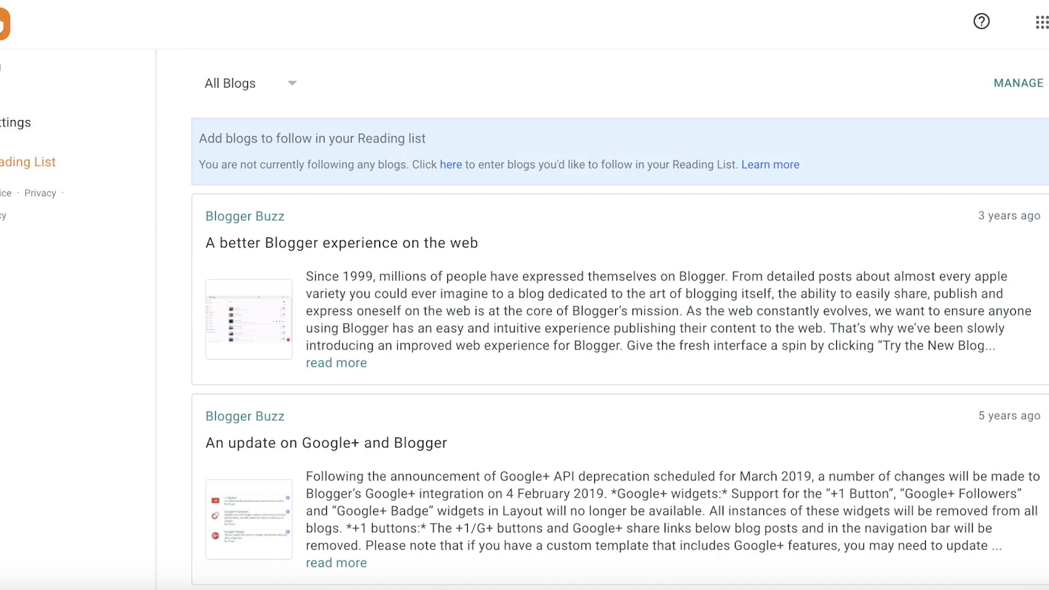
- Create a new blog titled Jane Does Life and continue to the address setup
{"action": "left_click", "coordinate": [21, 68]}
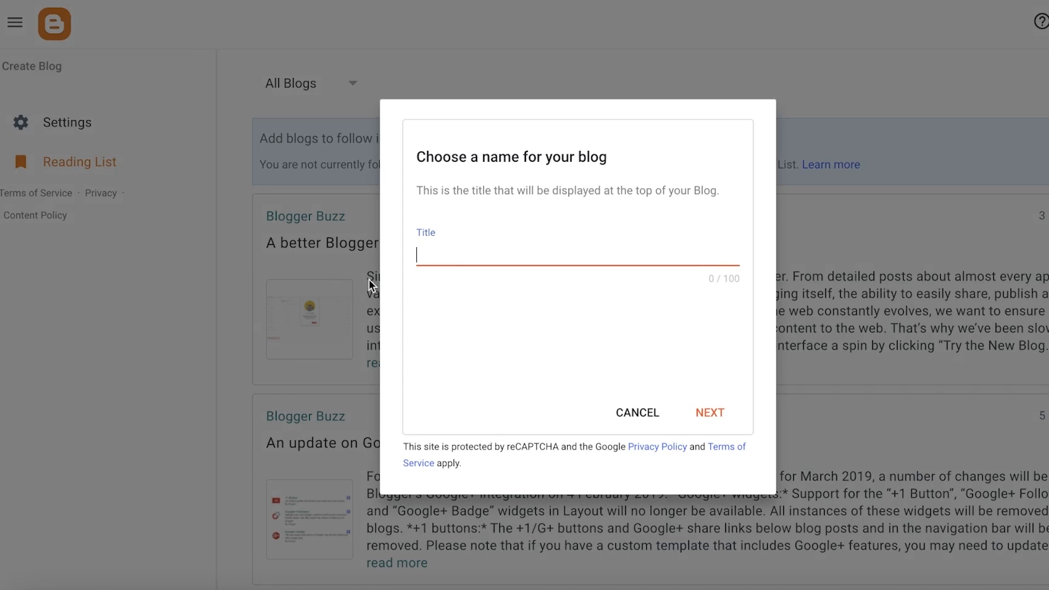
{"action": "type", "text": "L"}
{"action": "key", "text": "BackSpace"}
{"action": "type", "text": "Jane Does Per"}
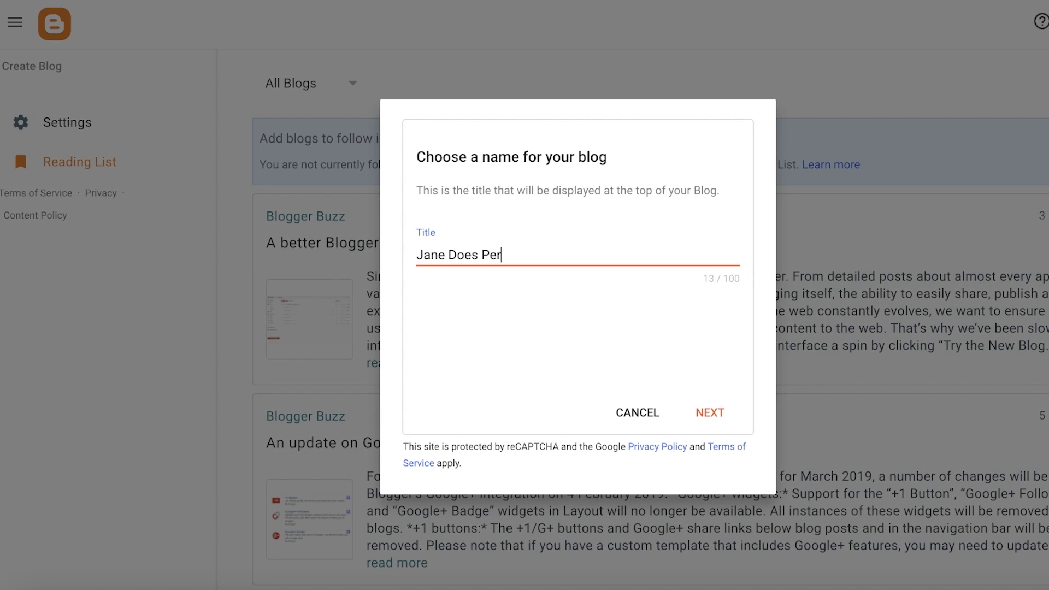
{"action": "key", "text": "BackSpace"}
{"action": "key", "text": "BackSpace"}
{"action": "key", "text": "BackSpace"}
{"action": "type", "text": "Life"}
{"action": "left_click", "coordinate": [722, 415]}
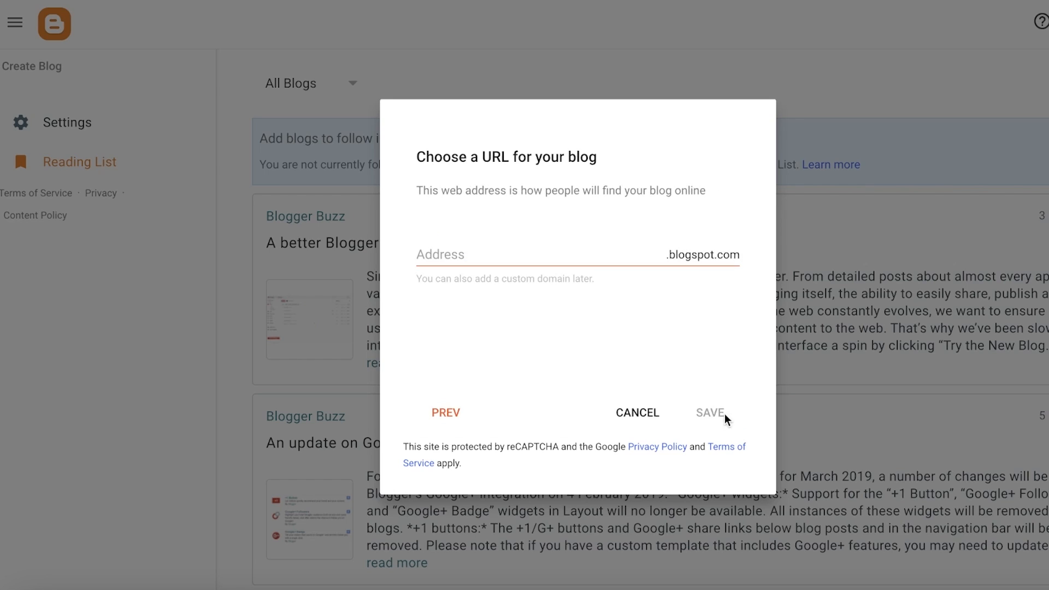
- Set the blog address to janedoelife0.blogspot.com and save the new blog
{"action": "left_click", "coordinate": [617, 257]}
{"action": "type", "text": "janedoe"}
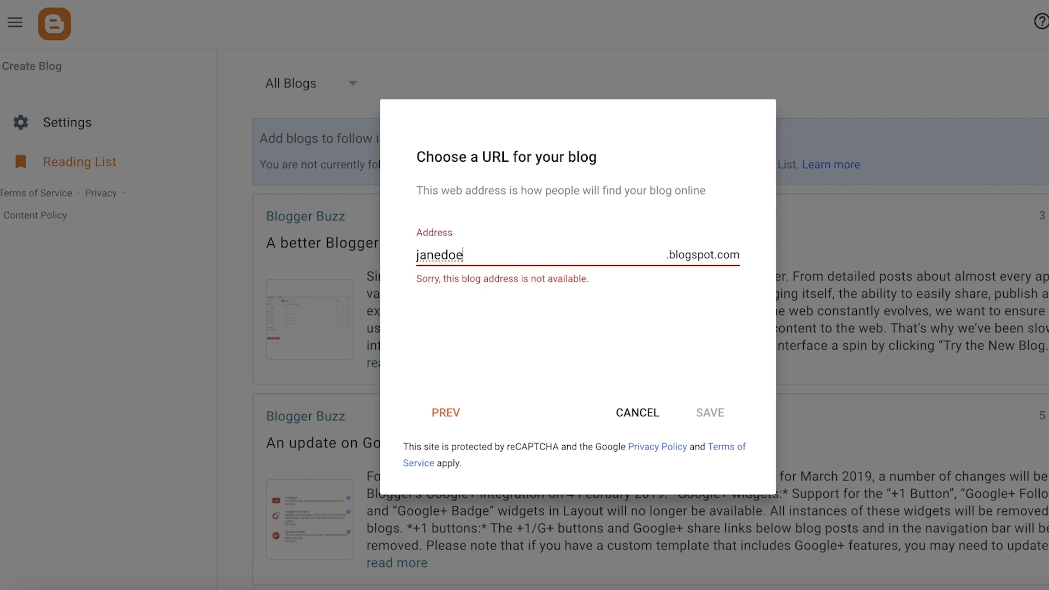
{"action": "type", "text": "life"}
{"action": "type", "text": "0"}
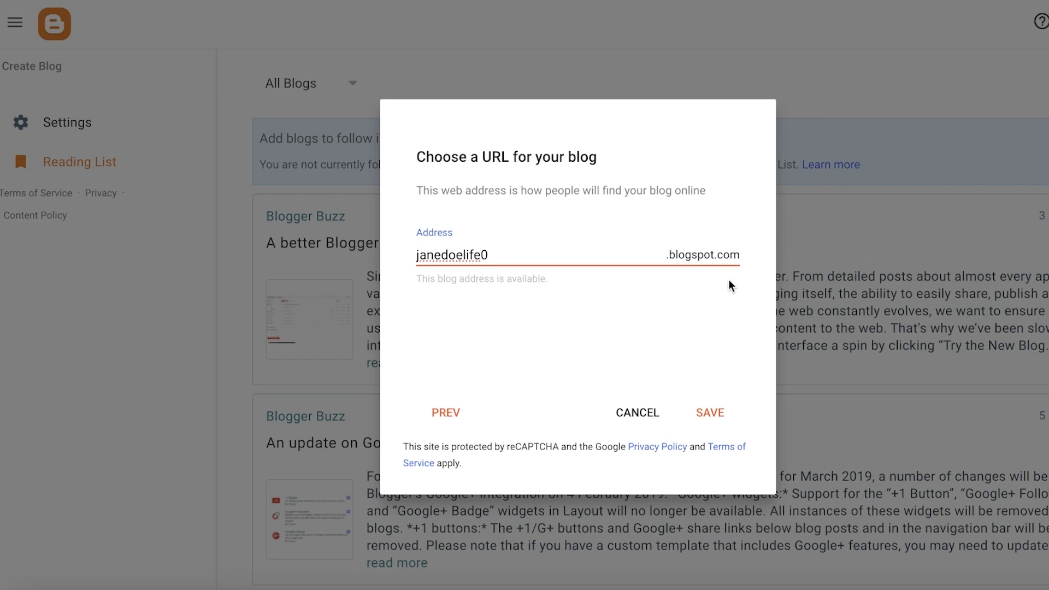
{"action": "left_click", "coordinate": [719, 421]}
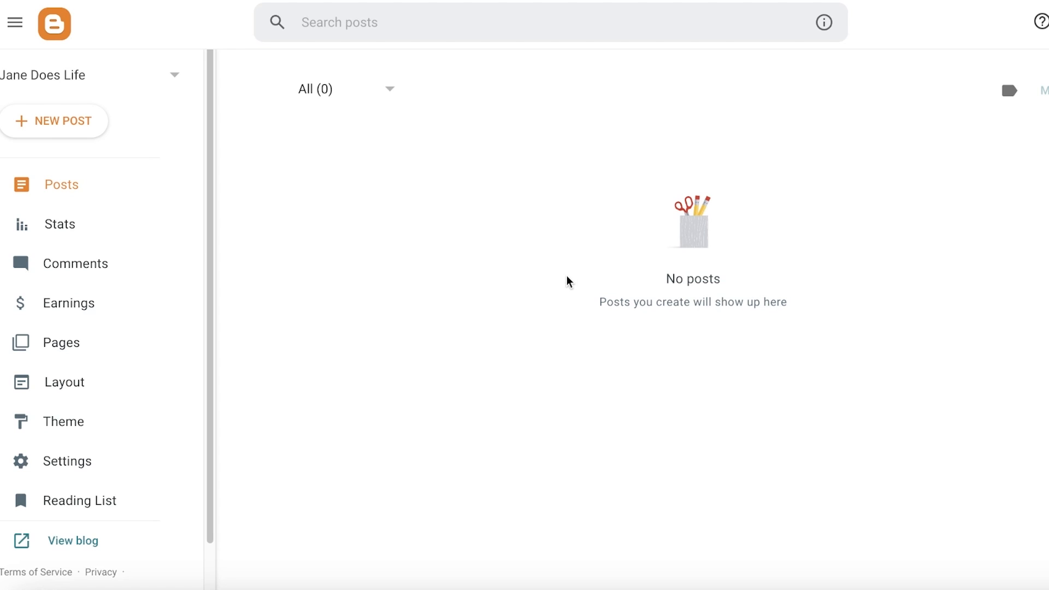
- Open the live view of the new blog
{"action": "left_click", "coordinate": [54, 79]}
{"action": "left_click", "coordinate": [415, 180]}
{"action": "left_click", "coordinate": [48, 543]}
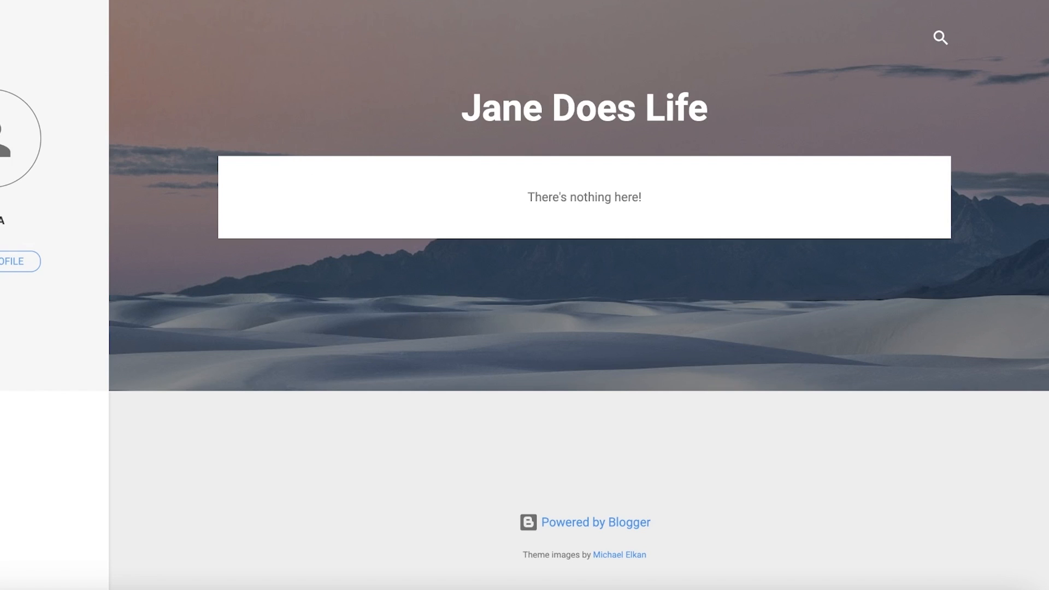
- Return to the dashboard, open the blog's Layout and look over its gadget sections
{"action": "left_click", "coordinate": [230, 1]}
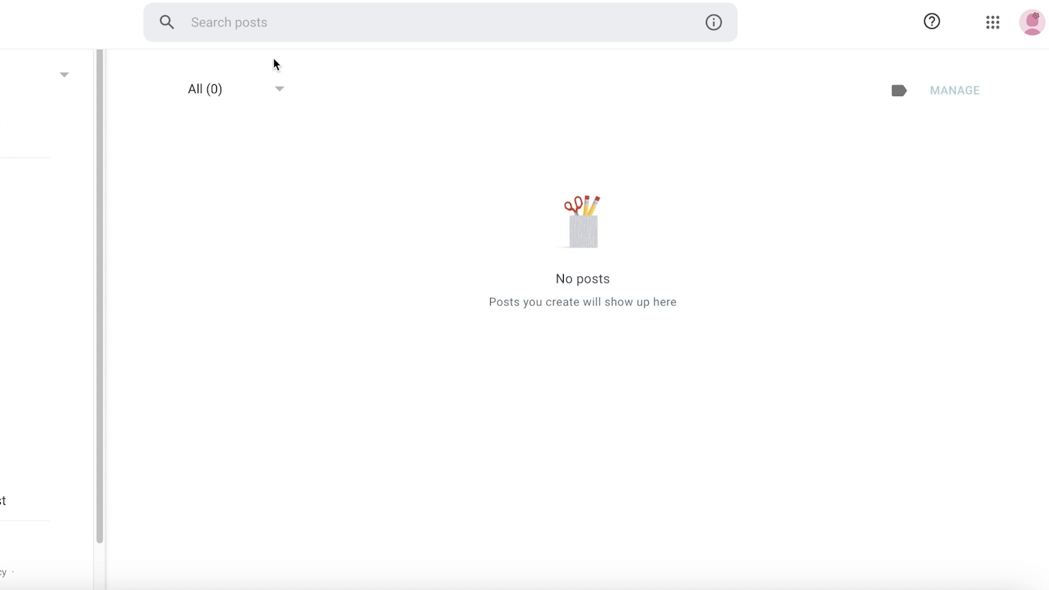
{"action": "left_click", "coordinate": [252, 1]}
{"action": "left_click", "coordinate": [34, 382]}
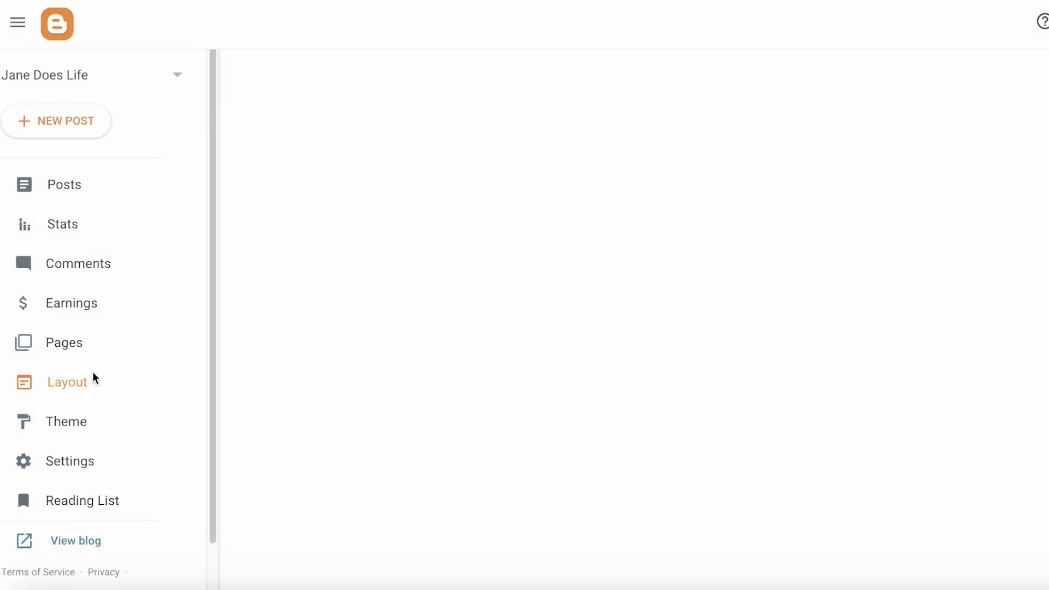
{"action": "scroll", "coordinate": [667, 486], "scroll_direction": "down", "scroll_amount": 8}
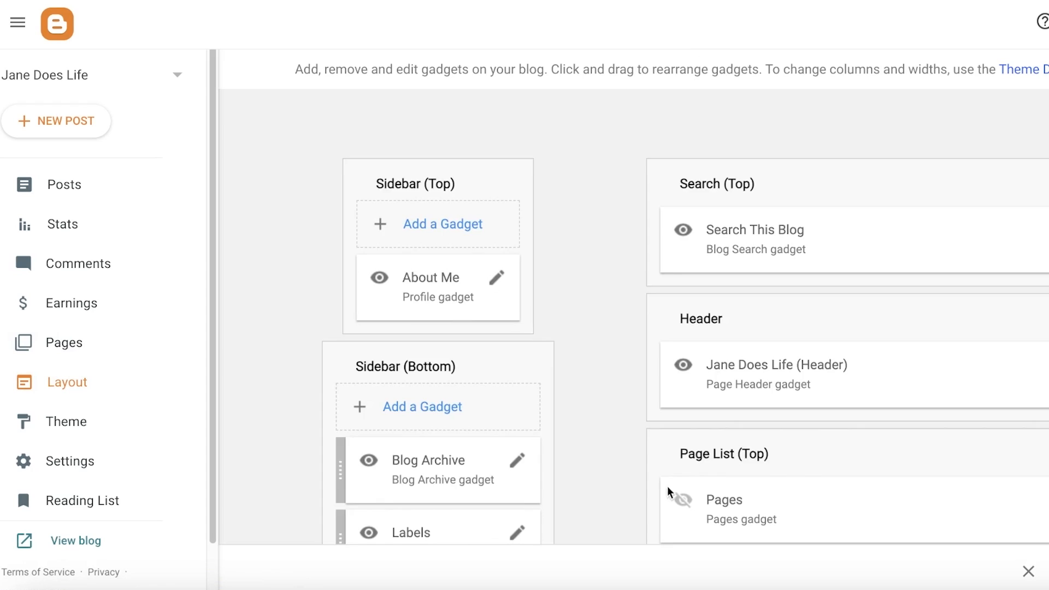
{"action": "scroll", "coordinate": [558, 377], "scroll_direction": "down", "scroll_amount": 2}
{"action": "scroll", "coordinate": [609, 328], "scroll_direction": "up", "scroll_amount": 10}
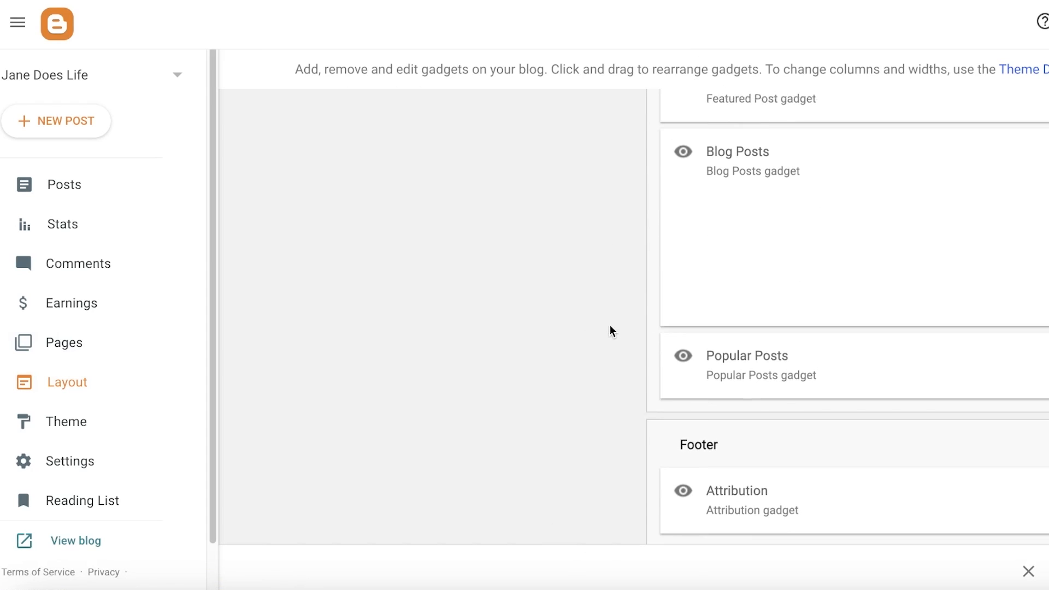
{"action": "scroll", "coordinate": [403, 347], "scroll_direction": "down", "scroll_amount": 8}
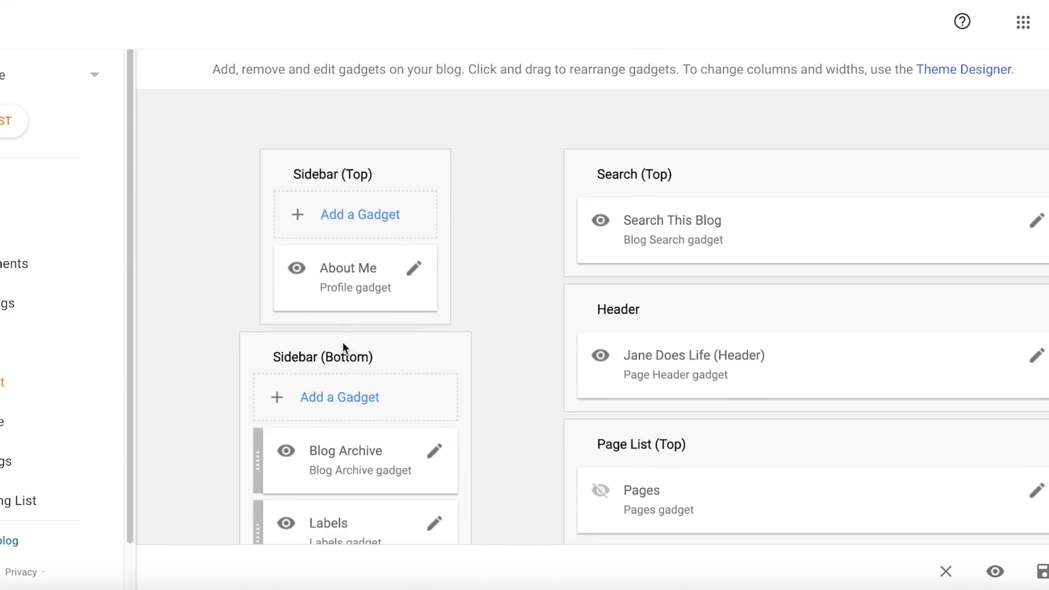
{"action": "scroll", "coordinate": [416, 172], "scroll_direction": "up", "scroll_amount": 8}
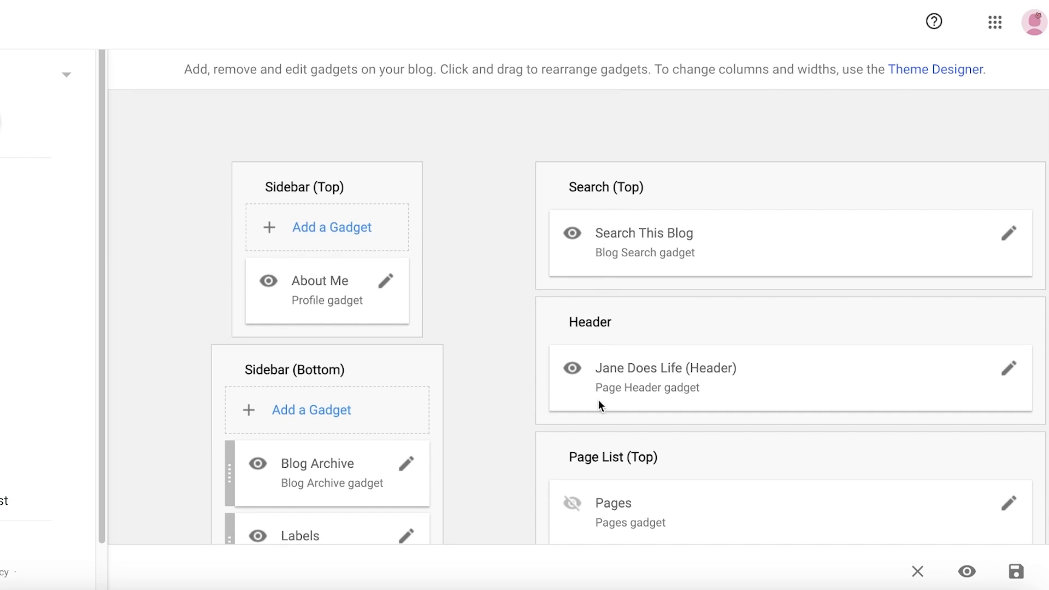
{"action": "scroll", "coordinate": [602, 399], "scroll_direction": "down", "scroll_amount": 8}
{"action": "scroll", "coordinate": [628, 281], "scroll_direction": "up", "scroll_amount": 5}
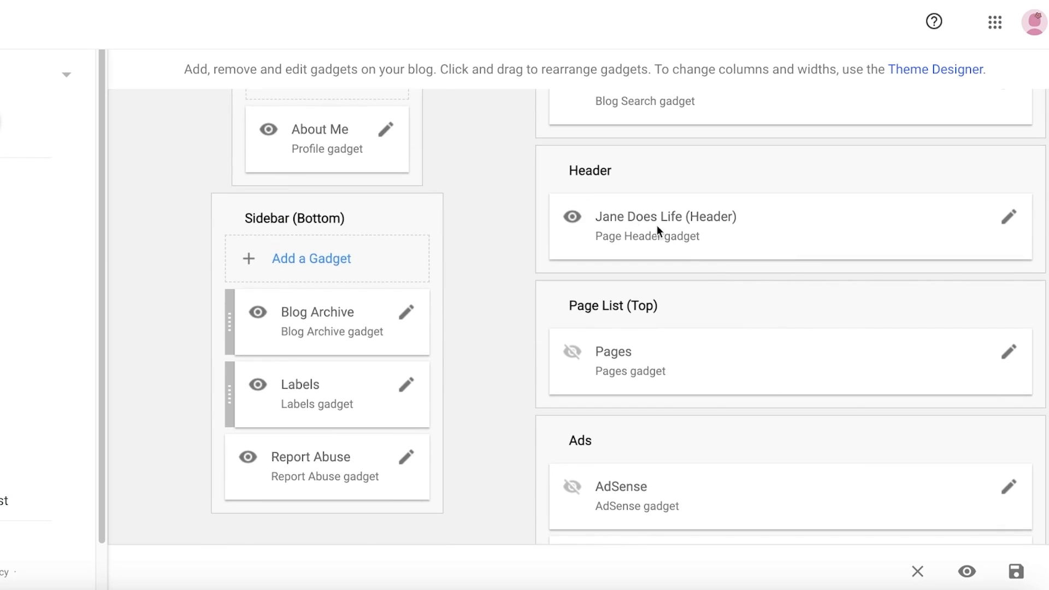
- Edit the Header gadget and change the blog title to "A window to Janes Life"
{"action": "left_click", "coordinate": [1008, 217]}
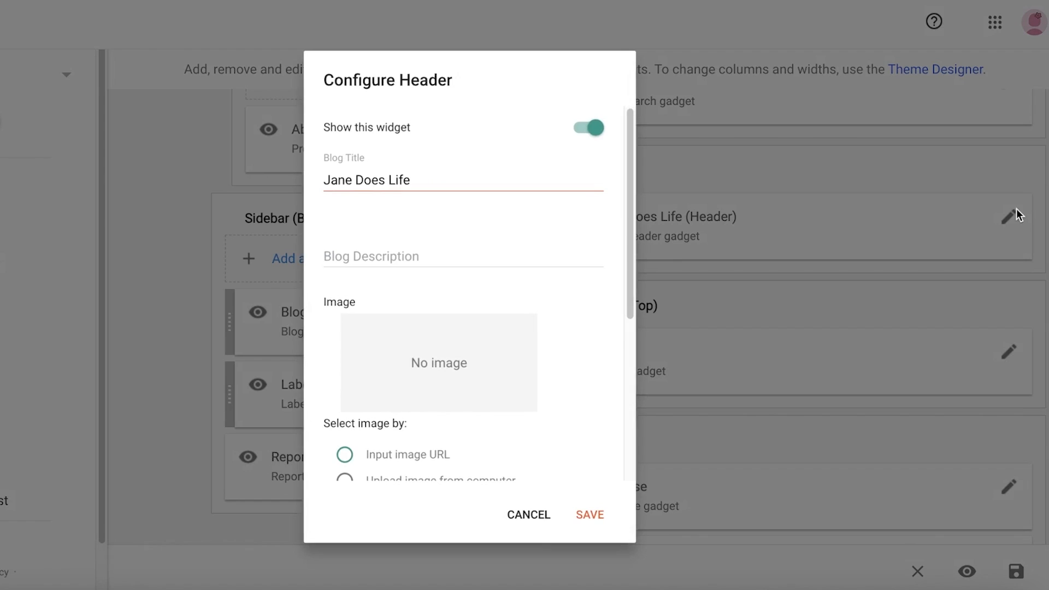
{"action": "triple_click", "coordinate": [357, 180]}
{"action": "key", "text": "BackSpace"}
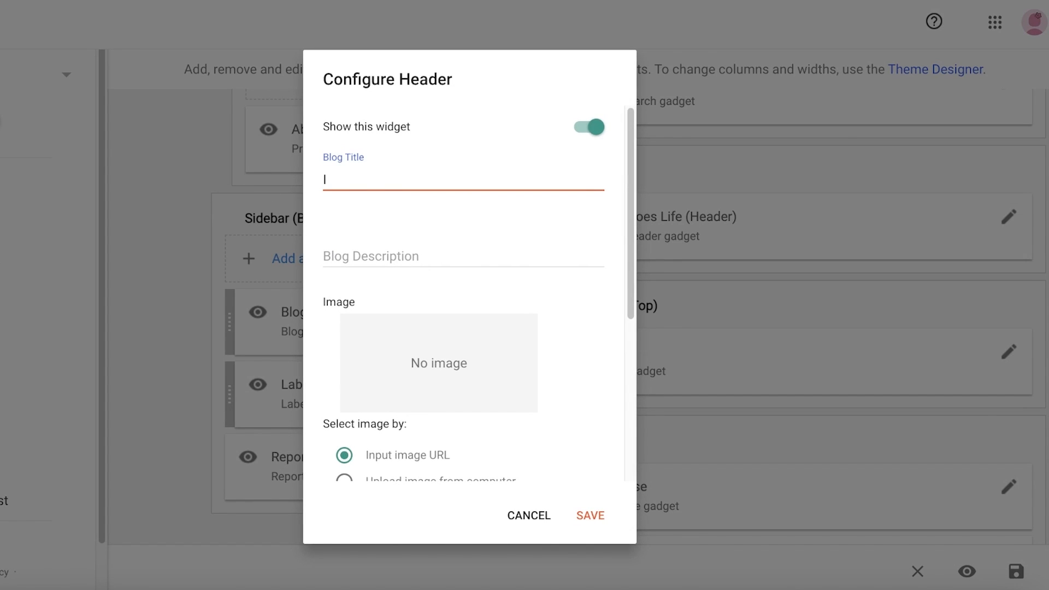
{"action": "type", "text": "A window to Janes Life"}
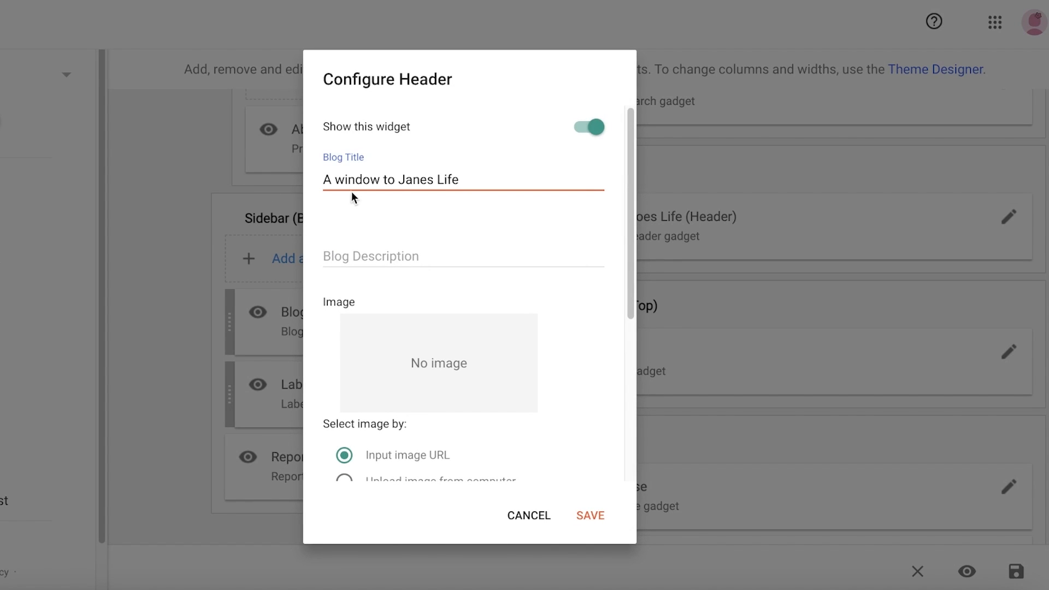
- Switch to ChatGPT and ask it to "write a decription for my blog called janes life"
{"action": "left_click", "coordinate": [349, 252]}
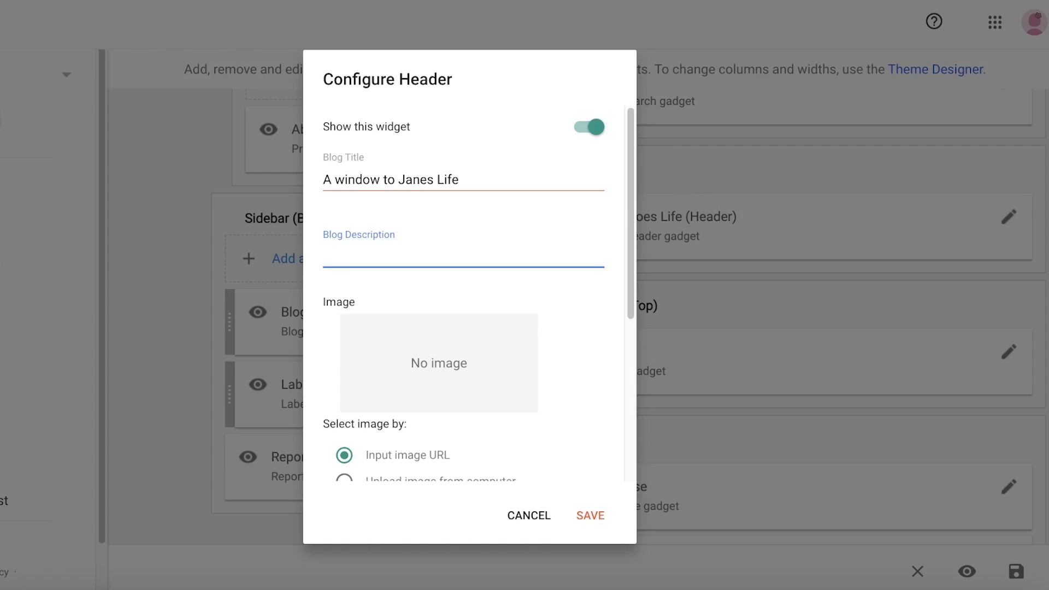
{"action": "type", "text": "write a d"}
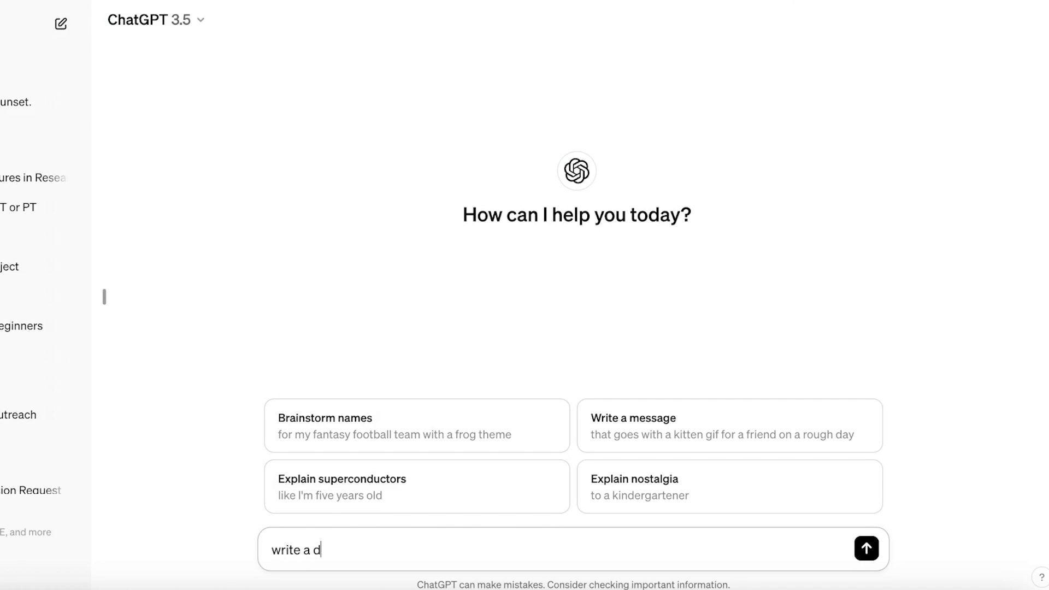
{"action": "type", "text": "ecription our"}
{"action": "key", "text": "BackSpace"}
{"action": "key", "text": "BackSpace"}
{"action": "key", "text": "BackSpace"}
{"action": "type", "text": "for my"}
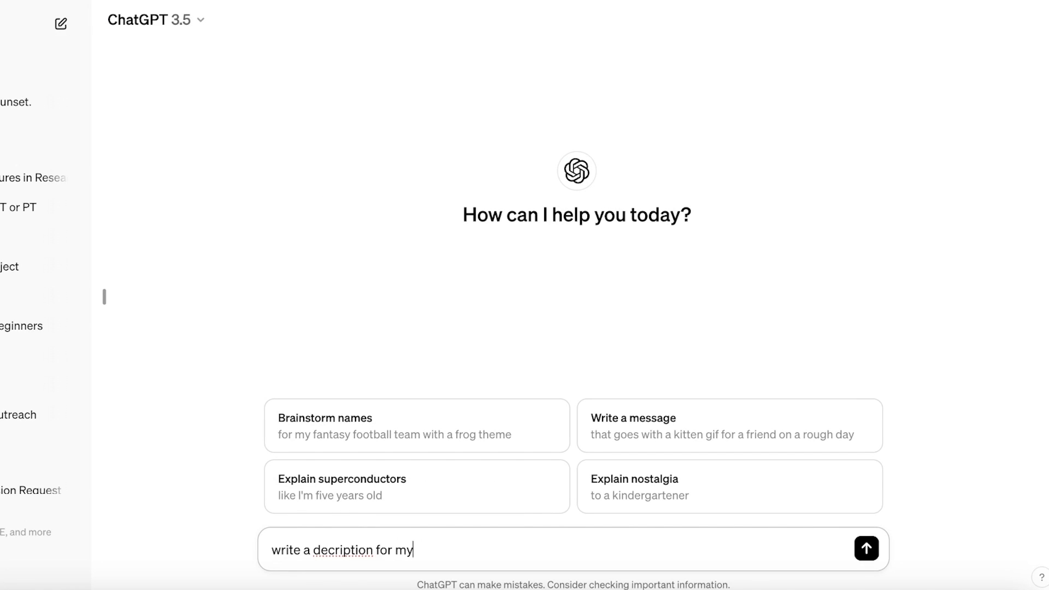
{"action": "type", "text": " blog called janes life"}
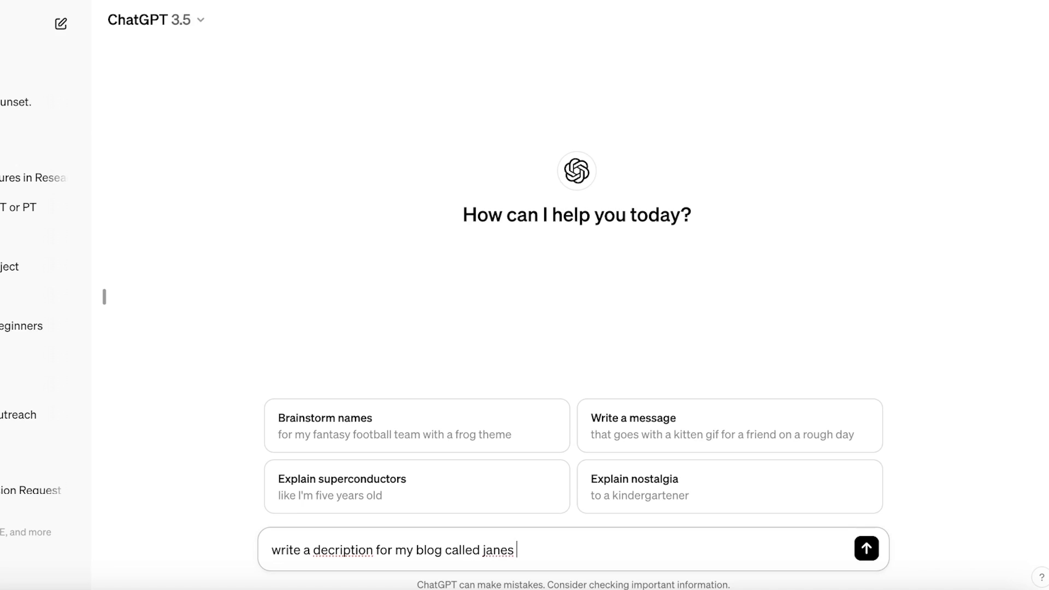
{"action": "key", "text": "Return"}
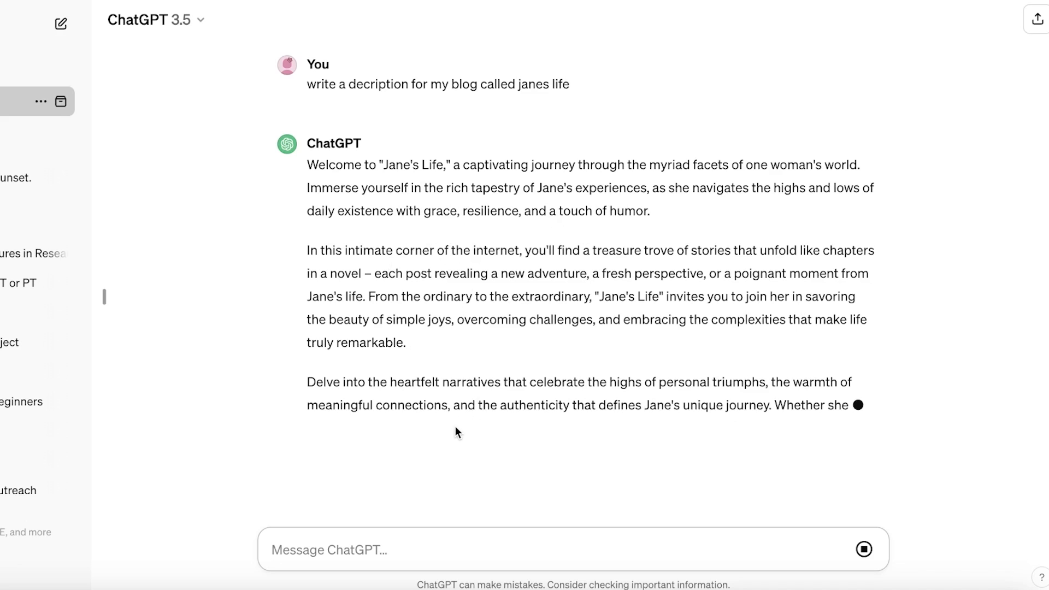
- Copy the second paragraph of ChatGPT's answer and paste it as the header's Blog Description
{"action": "scroll", "coordinate": [413, 356], "scroll_direction": "up", "scroll_amount": 1}
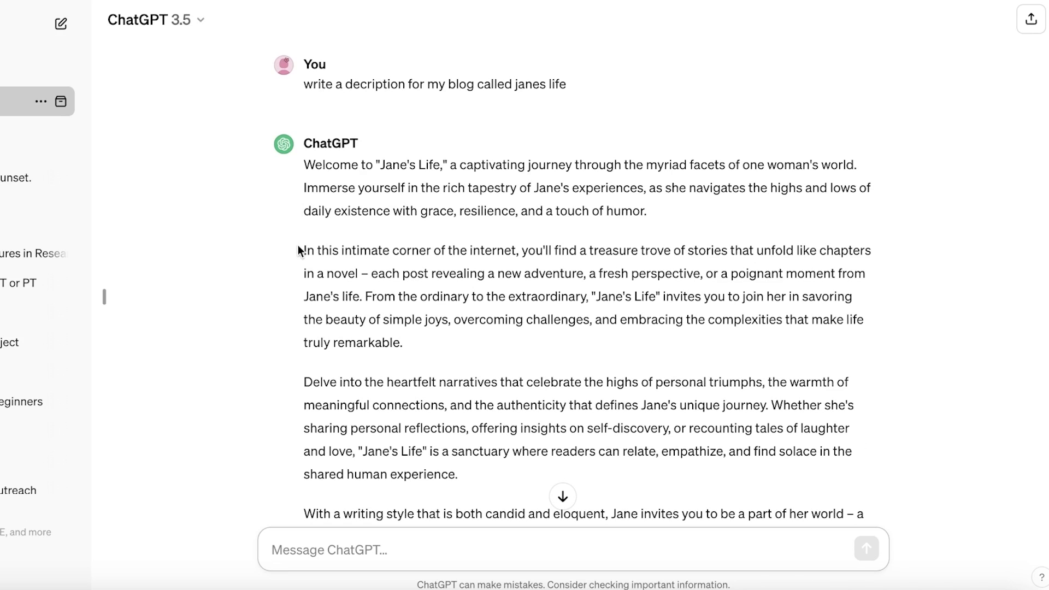
{"action": "left_click_drag", "start_coordinate": [302, 250], "coordinate": [451, 336]}
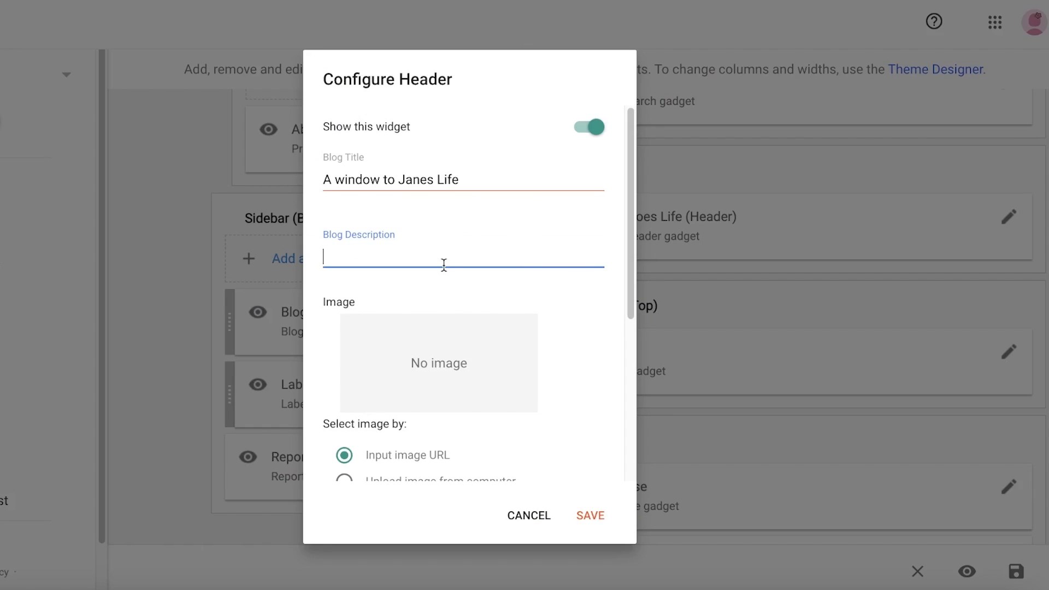
{"action": "type", "text": "In this intimate corner of the internet, you'll find a treasure trove of stories that unfold like chapters in a novel – each post revealing a new adventure, a fresh perspective, or a poignant moment from Jane's life. From the ordinary to the extraordinary, \"Jane's Life\" invites you to join her in savoring the beauty of simple joys, overcoming challenges, and embracing the complexities that make life truly remarkable."}
- Scroll through the Configure Header dialog to review the title, description and image options
{"action": "scroll", "coordinate": [429, 274], "scroll_direction": "down", "scroll_amount": 8}
{"action": "scroll", "coordinate": [433, 277], "scroll_direction": "up", "scroll_amount": 3}
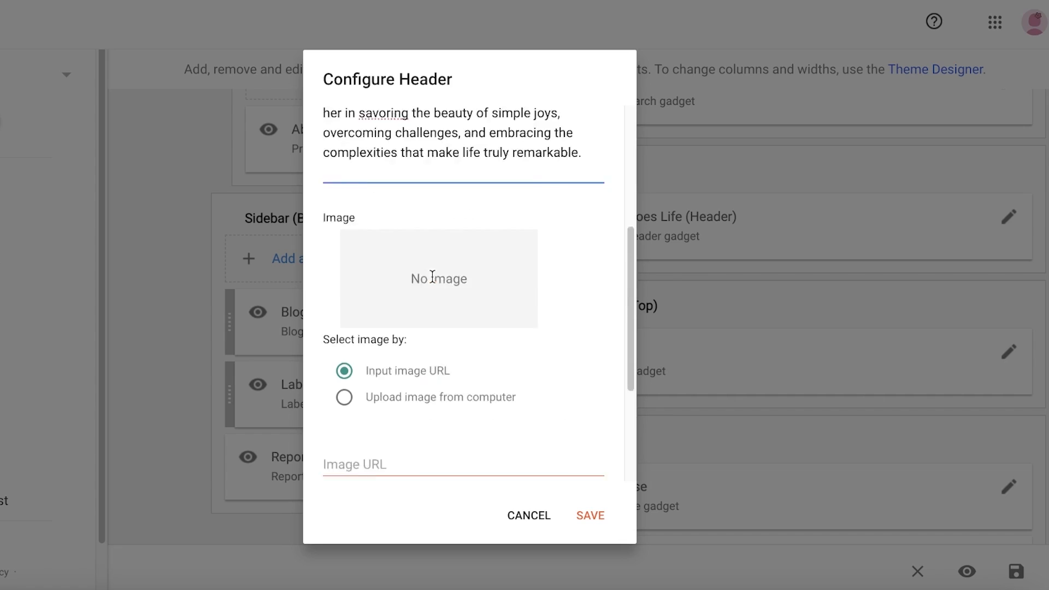
{"action": "scroll", "coordinate": [432, 278], "scroll_direction": "down", "scroll_amount": 2}
{"action": "scroll", "coordinate": [433, 288], "scroll_direction": "up", "scroll_amount": 6}
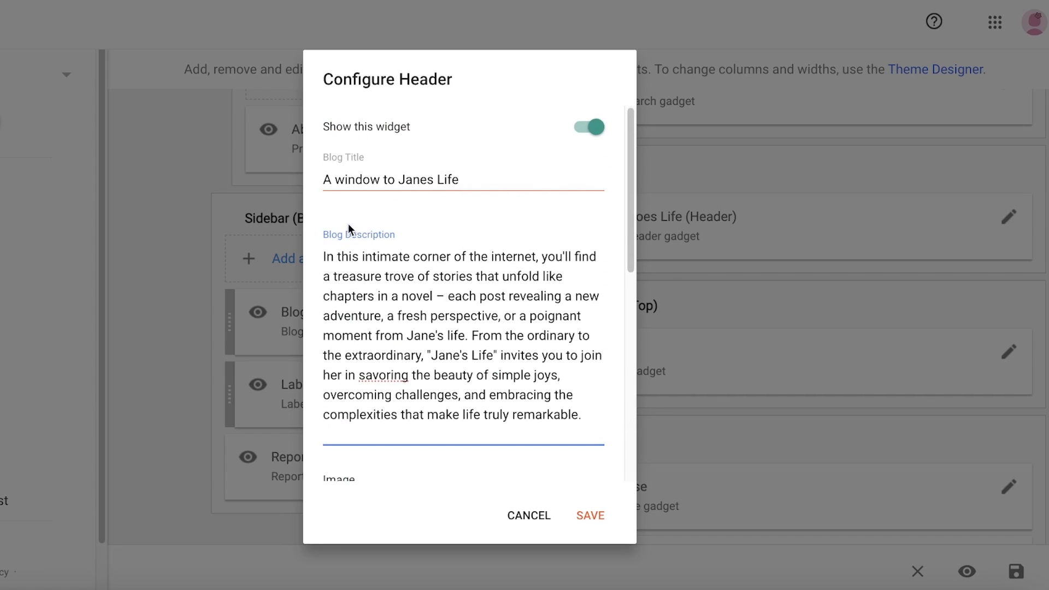
{"action": "left_click", "coordinate": [397, 179]}
{"action": "scroll", "coordinate": [451, 229], "scroll_direction": "down", "scroll_amount": 7}
{"action": "scroll", "coordinate": [471, 188], "scroll_direction": "up", "scroll_amount": 7}
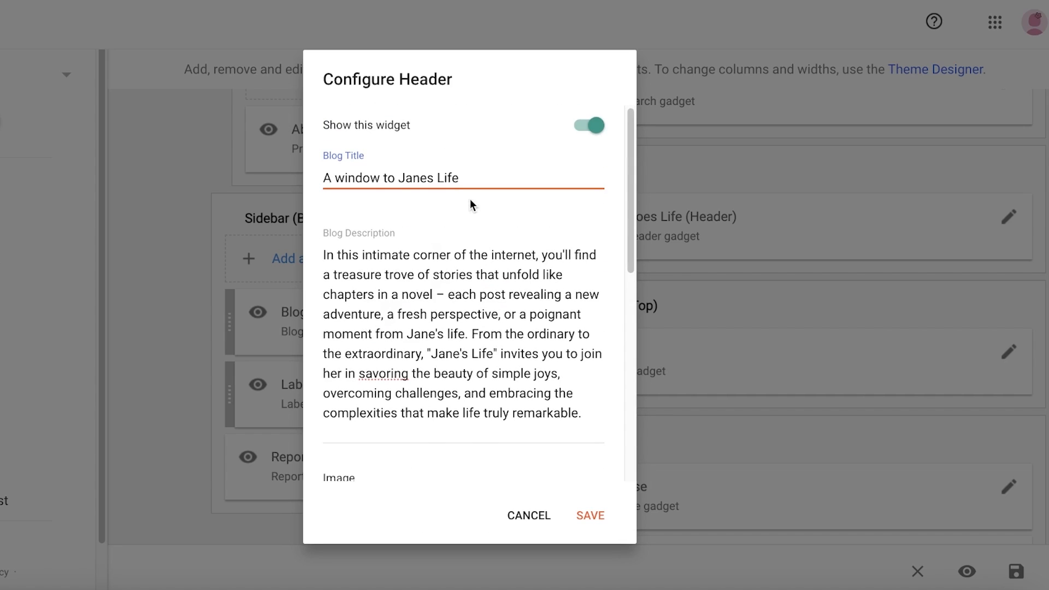
{"action": "scroll", "coordinate": [387, 211], "scroll_direction": "down", "scroll_amount": 5}
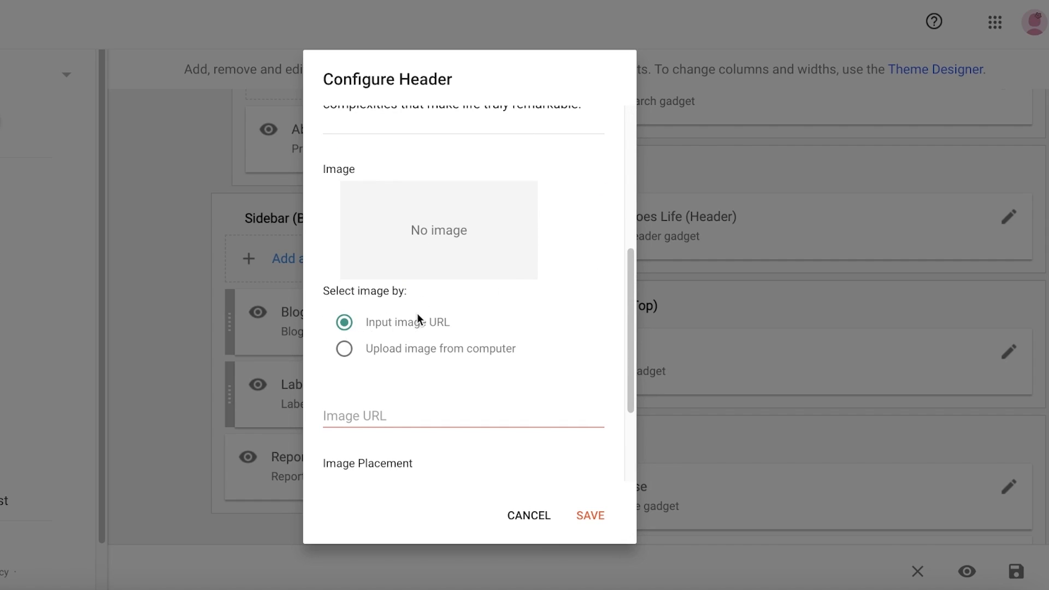
{"action": "left_click", "coordinate": [427, 355]}
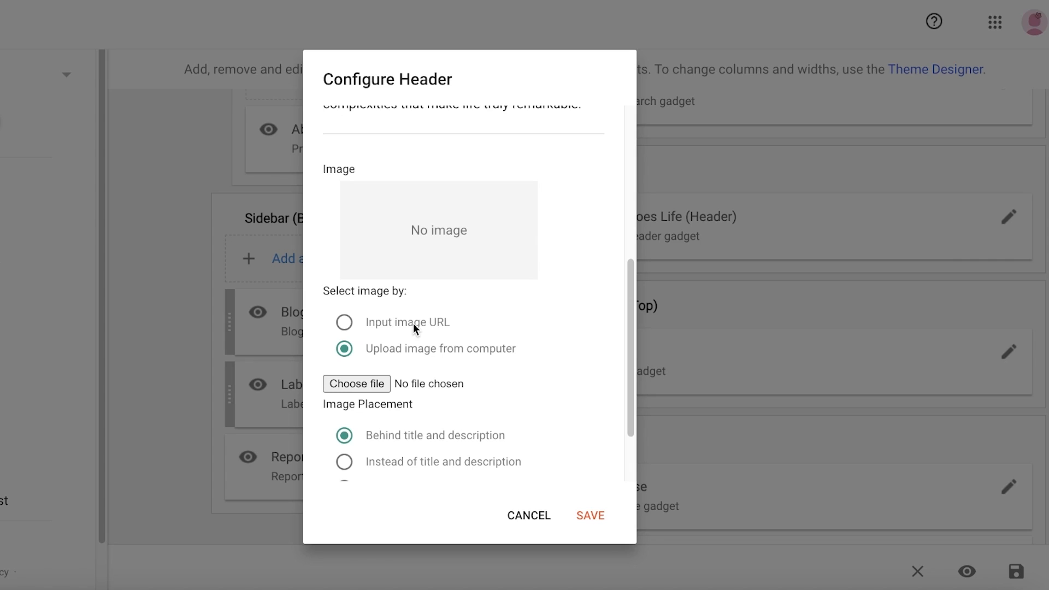
{"action": "scroll", "coordinate": [377, 322], "scroll_direction": "down", "scroll_amount": 2}
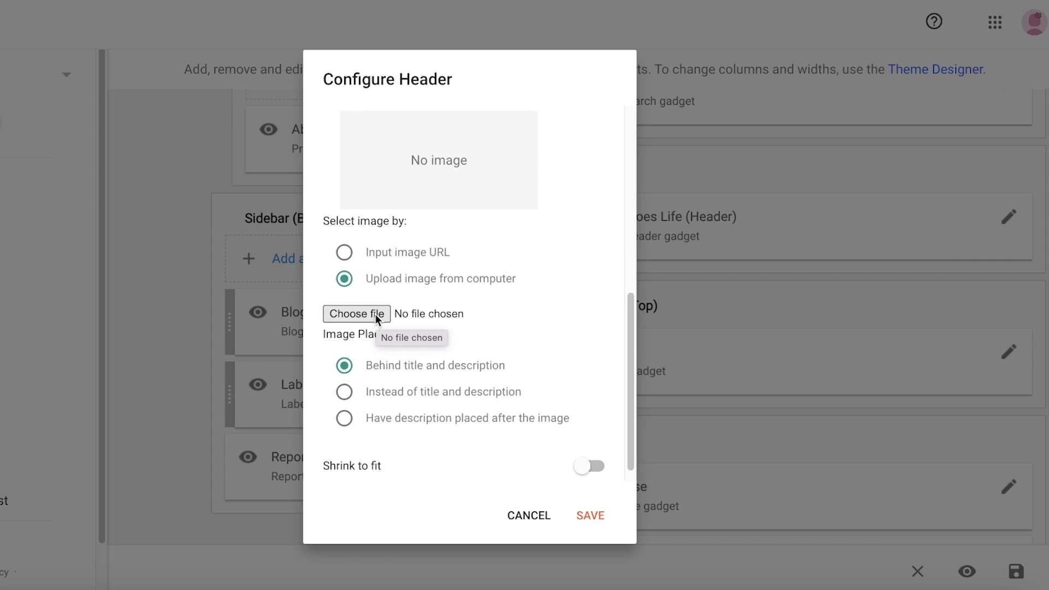
{"action": "left_click", "coordinate": [345, 252]}
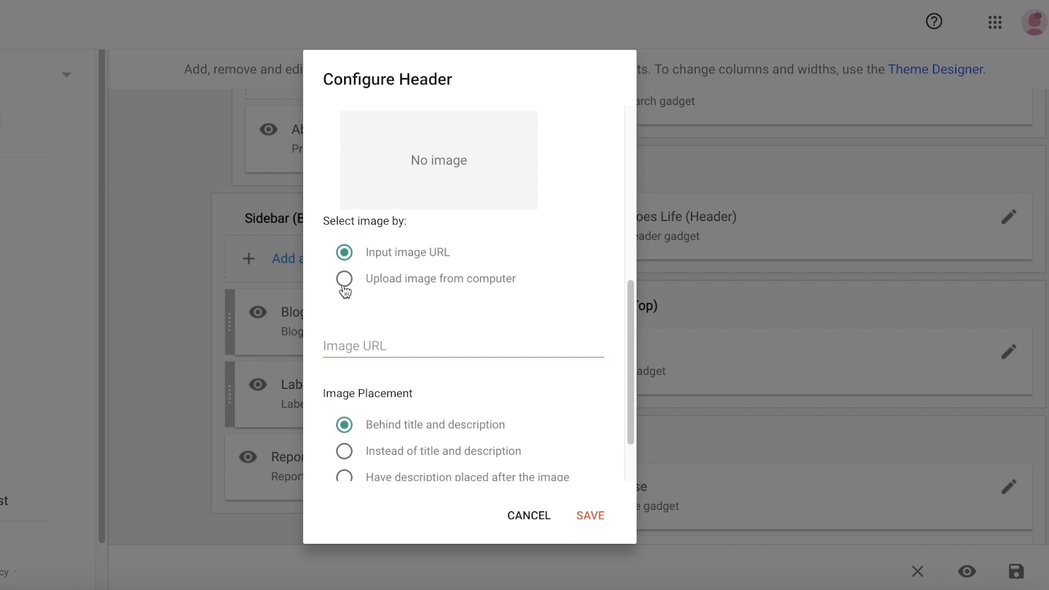
- Search Google for a header background image and enter its rawpixel address as the header's image URL
{"action": "scroll", "coordinate": [346, 358], "scroll_direction": "down", "scroll_amount": 2}
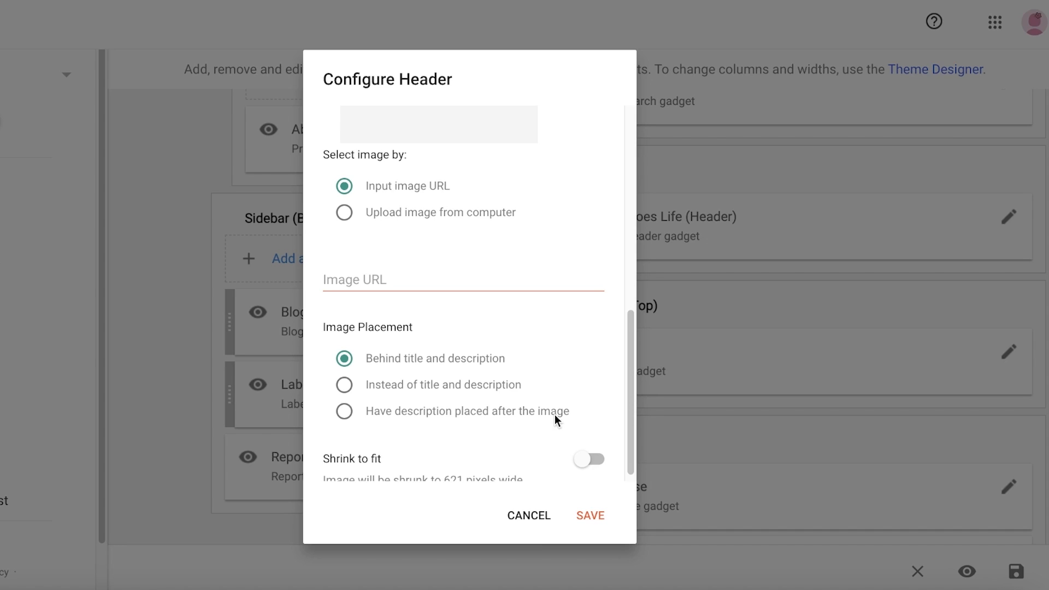
{"action": "left_click", "coordinate": [393, 382]}
{"action": "left_click", "coordinate": [419, 362]}
{"action": "scroll", "coordinate": [421, 363], "scroll_direction": "down", "scroll_amount": 1}
{"action": "left_click", "coordinate": [411, 260]}
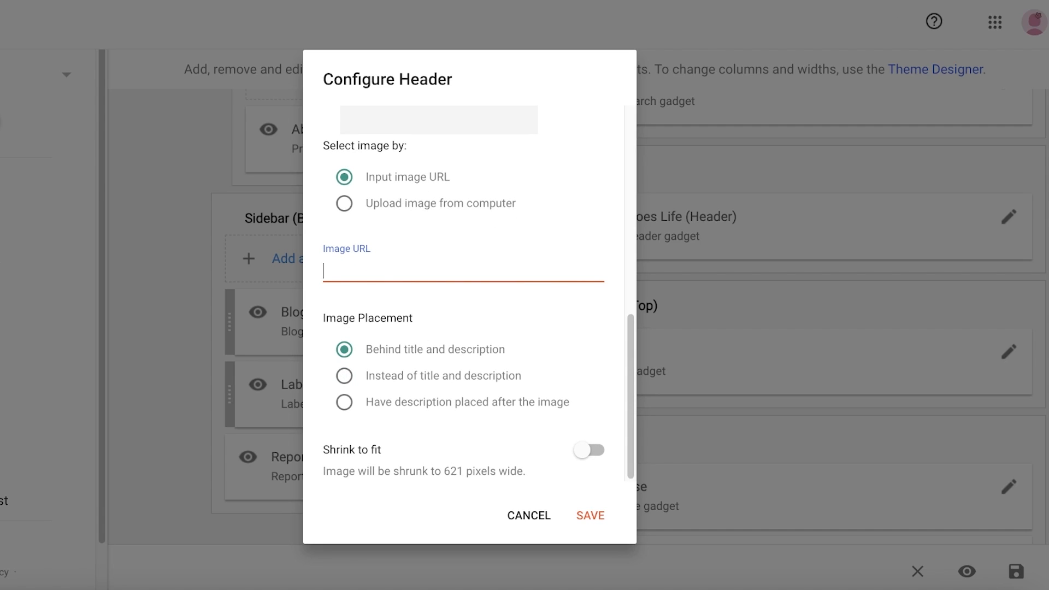
{"action": "key", "text": "super+t"}
{"action": "type", "text": "hea"}
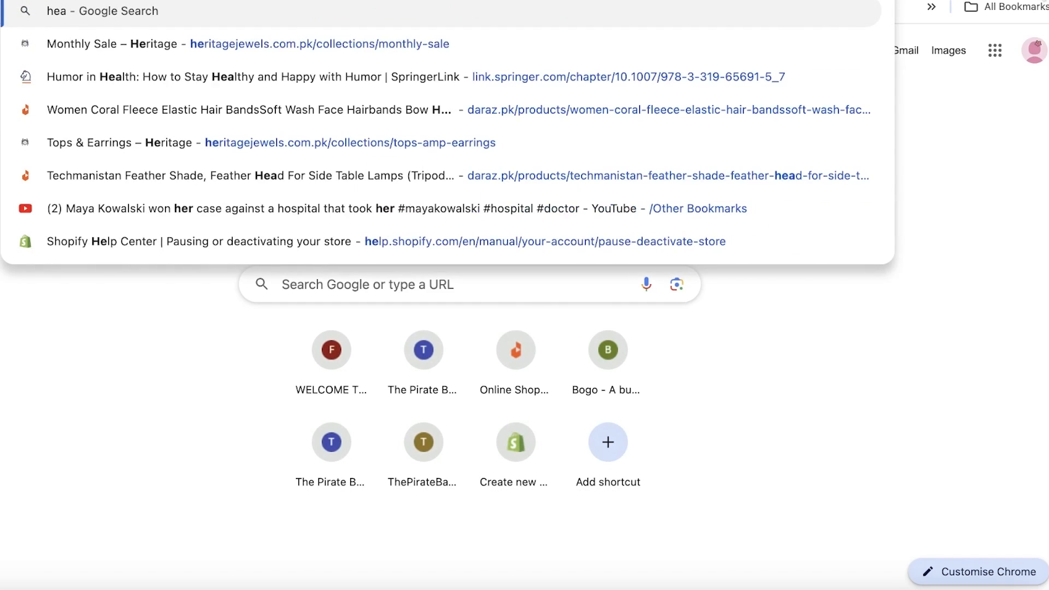
{"action": "key", "text": "Return"}
{"action": "left_click", "coordinate": [95, 88]}
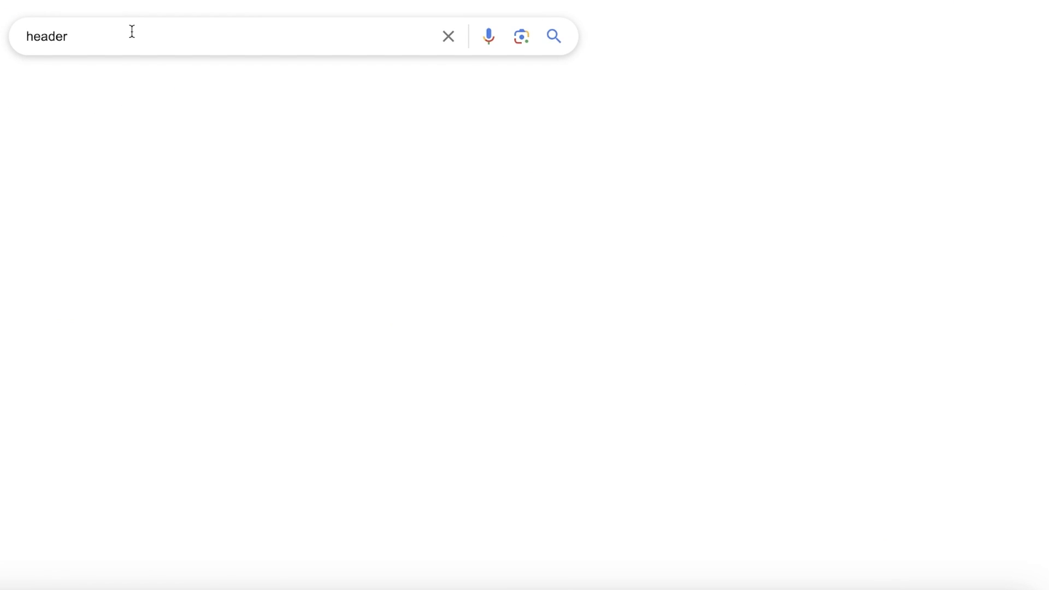
{"action": "double_click", "coordinate": [132, 32]}
{"action": "type", "text": "backgroyu"}
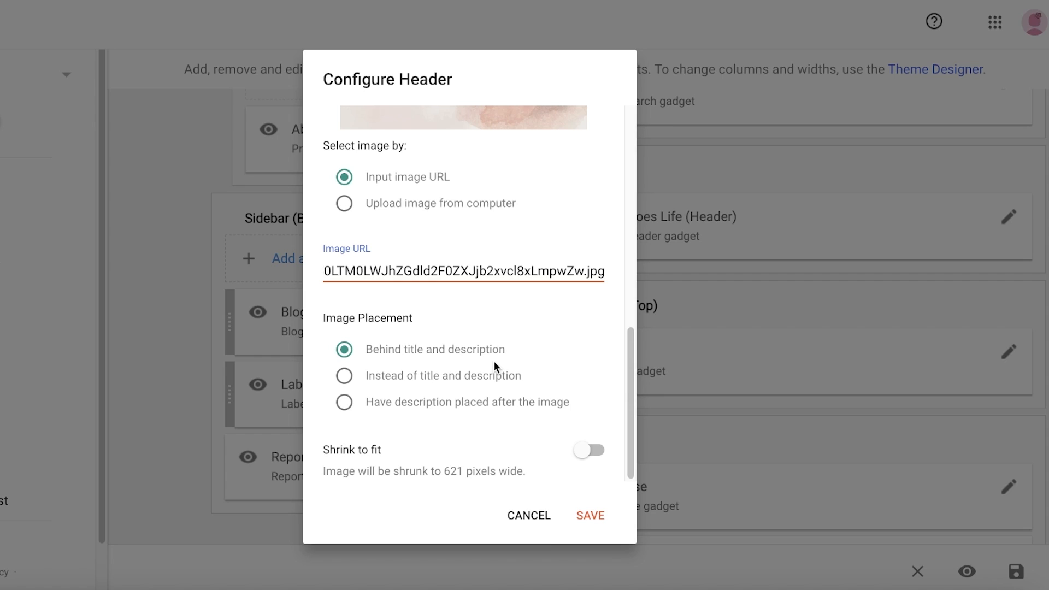
- Turn on Shrink to fit and save the Header gadget settings
{"action": "left_click", "coordinate": [597, 447]}
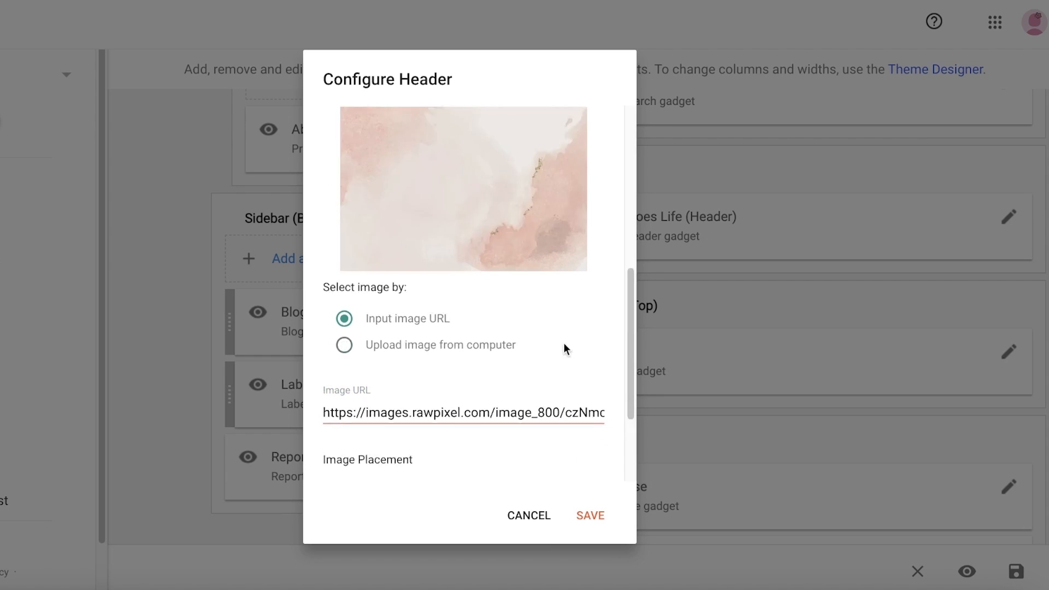
{"action": "scroll", "coordinate": [547, 382], "scroll_direction": "up", "scroll_amount": 6}
{"action": "left_click", "coordinate": [606, 526]}
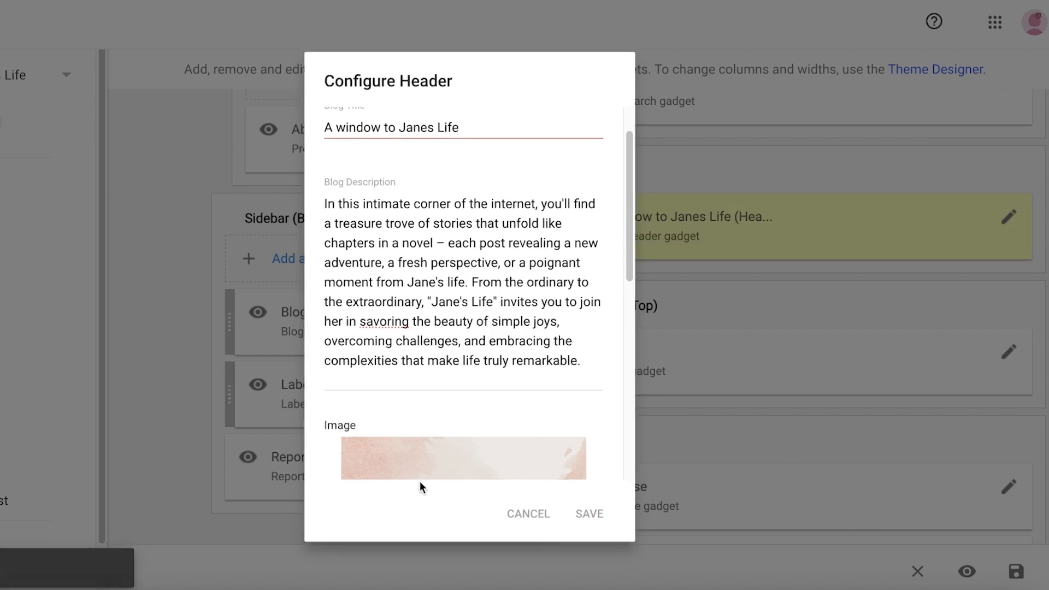
{"action": "scroll", "coordinate": [806, 256], "scroll_direction": "down", "scroll_amount": 1}
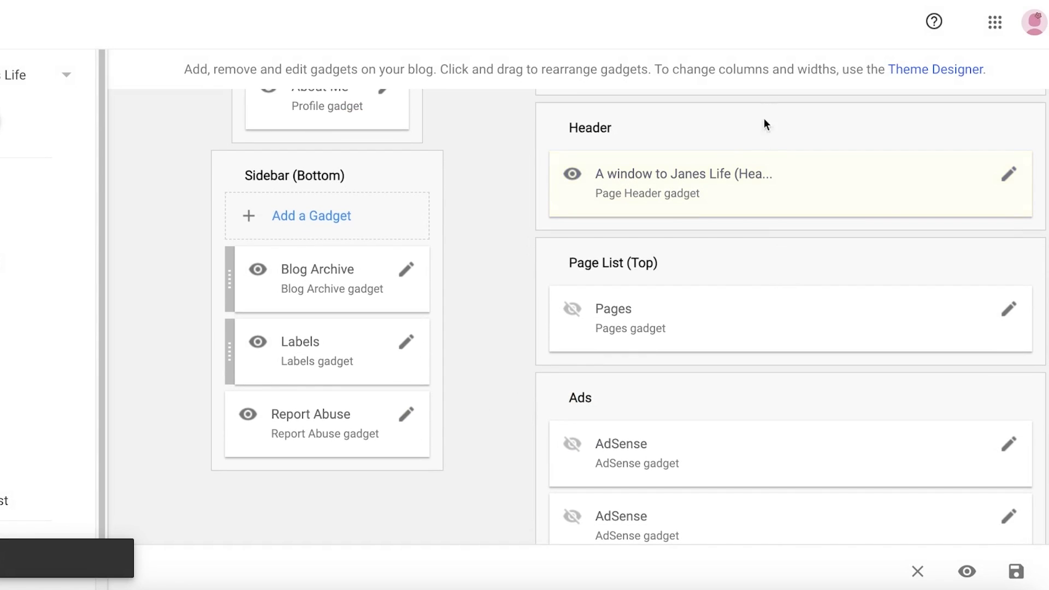
{"action": "scroll", "coordinate": [726, 239], "scroll_direction": "down", "scroll_amount": 4}
{"action": "scroll", "coordinate": [683, 237], "scroll_direction": "up", "scroll_amount": 4}
{"action": "scroll", "coordinate": [672, 302], "scroll_direction": "down", "scroll_amount": 4}
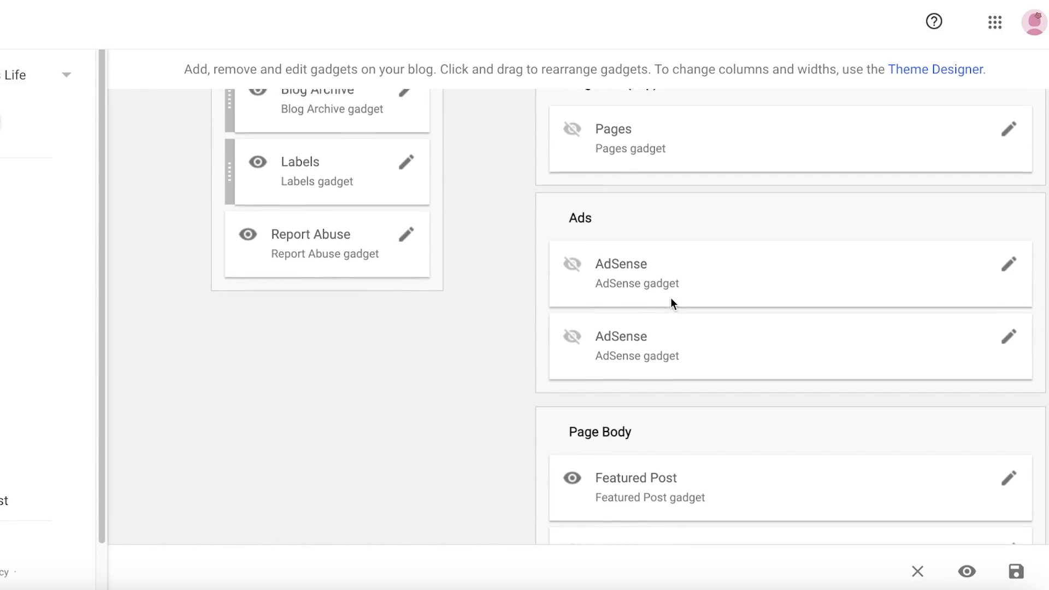
{"action": "scroll", "coordinate": [671, 303], "scroll_direction": "up", "scroll_amount": 2}
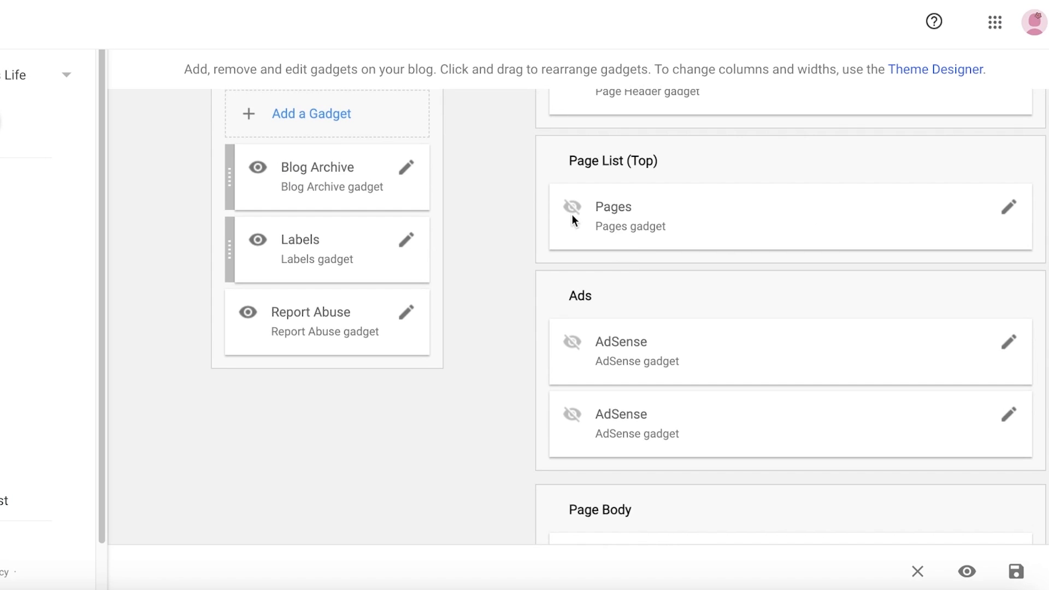
- Give the Page List gadget the title Pages and save its settings
{"action": "left_click", "coordinate": [1008, 207]}
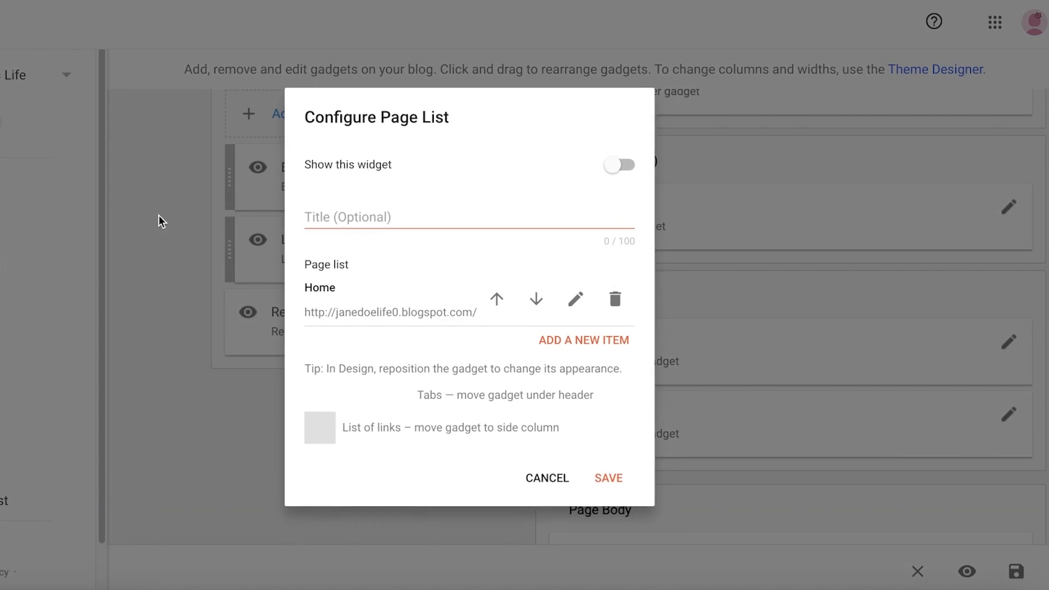
{"action": "left_click", "coordinate": [458, 212]}
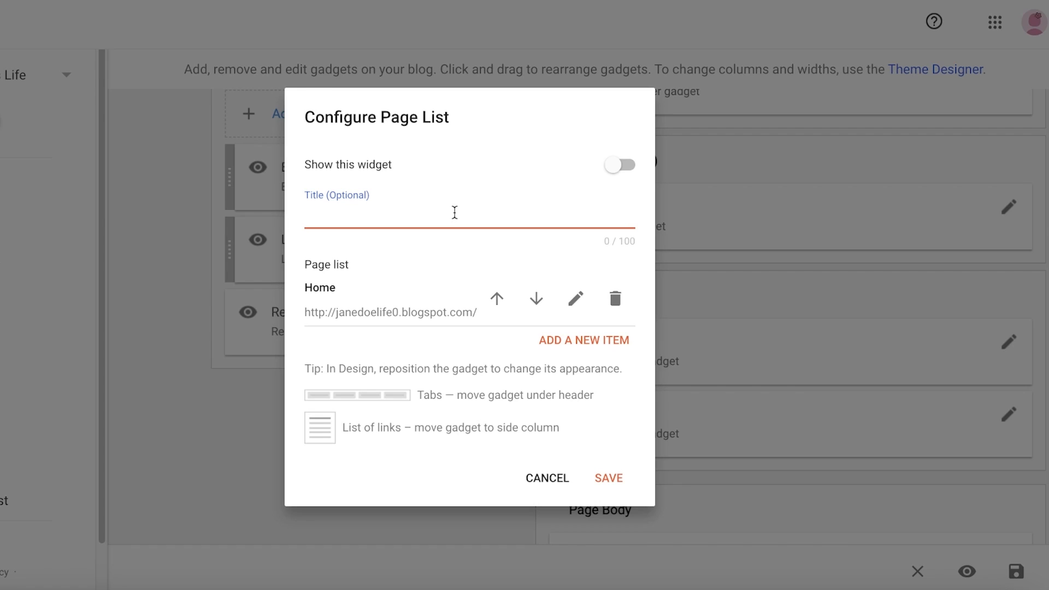
{"action": "type", "text": "Pages"}
{"action": "left_click", "coordinate": [356, 273]}
{"action": "left_click", "coordinate": [626, 478]}
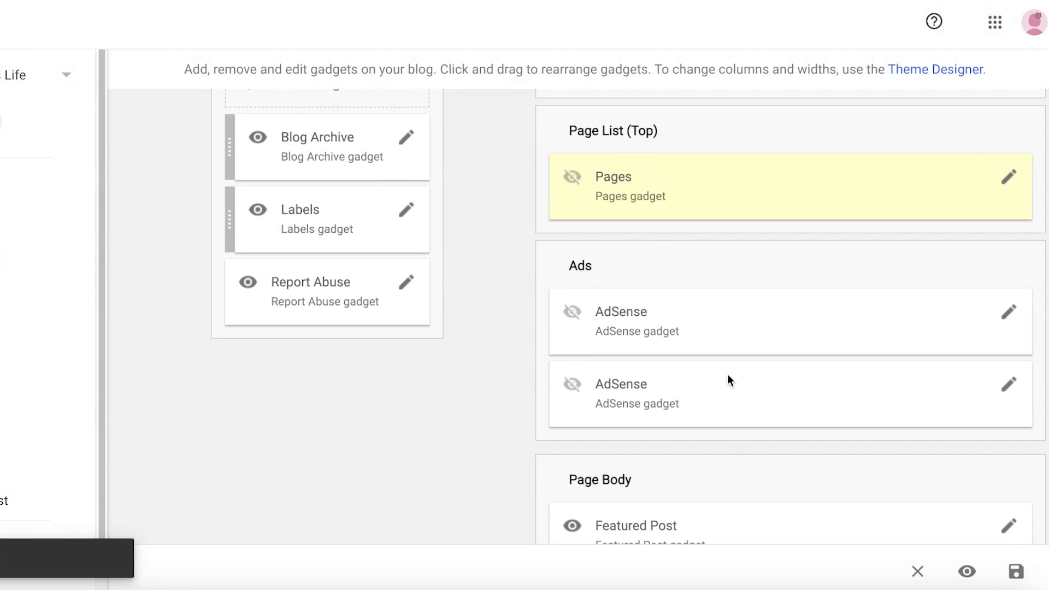
- Review both AdSense gadget settings without saving and scroll through the remaining layout gadgets
{"action": "scroll", "coordinate": [878, 205], "scroll_direction": "down", "scroll_amount": 3}
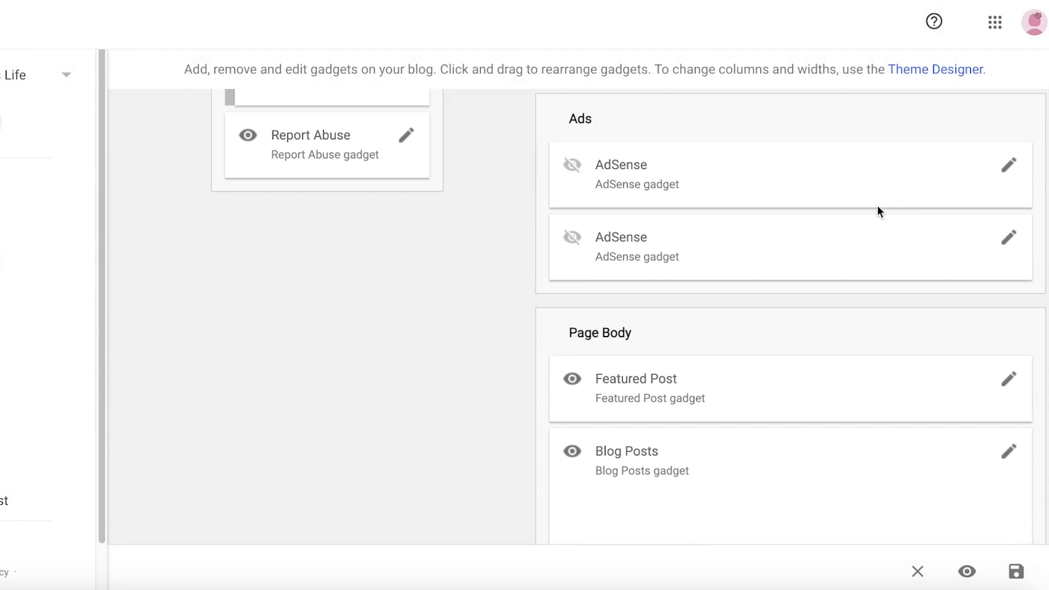
{"action": "left_click", "coordinate": [1013, 166]}
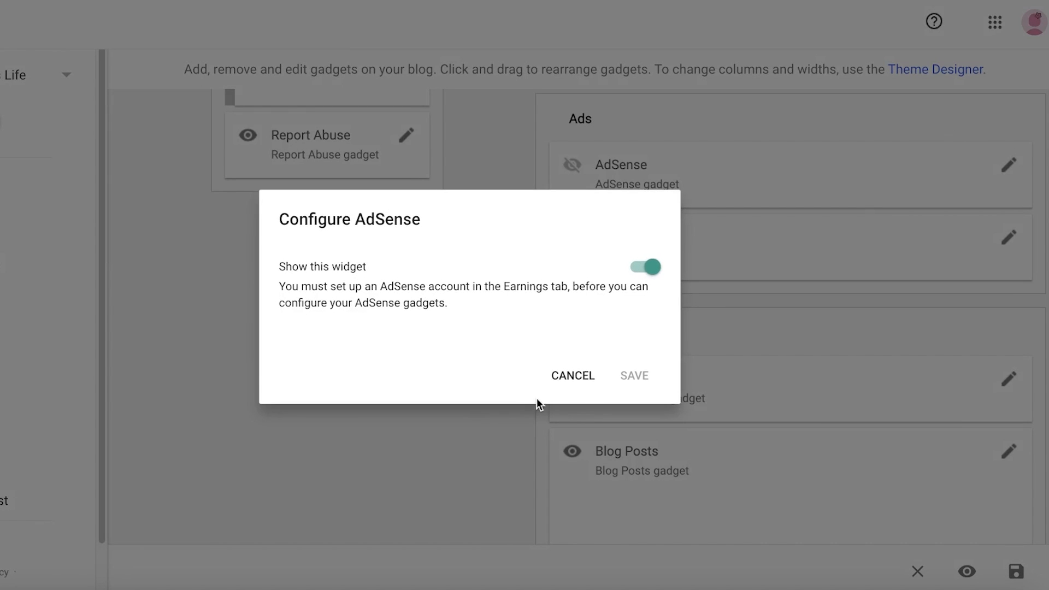
{"action": "left_click", "coordinate": [559, 377]}
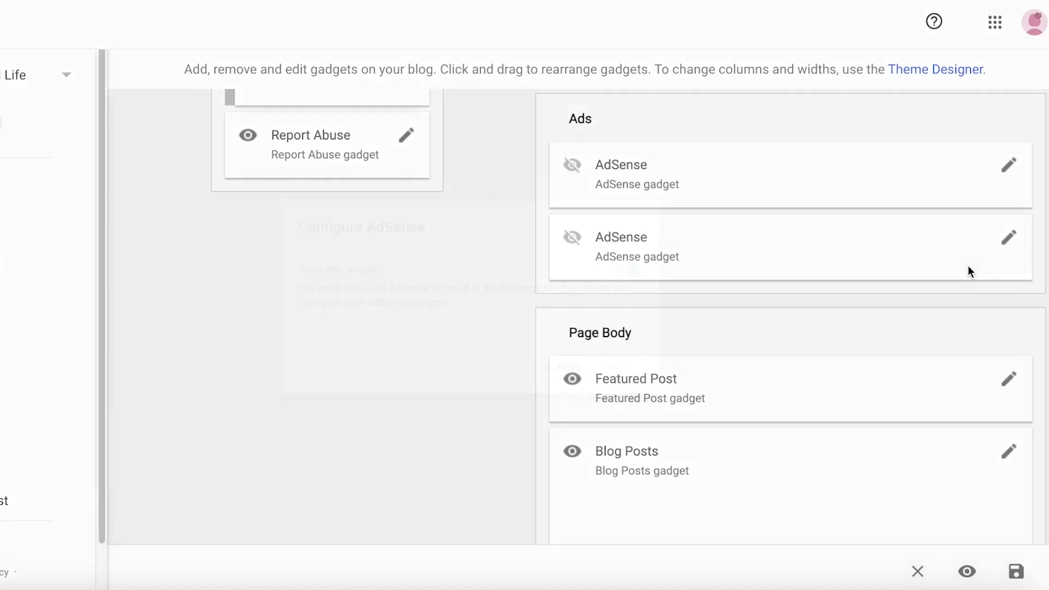
{"action": "left_click", "coordinate": [1015, 238]}
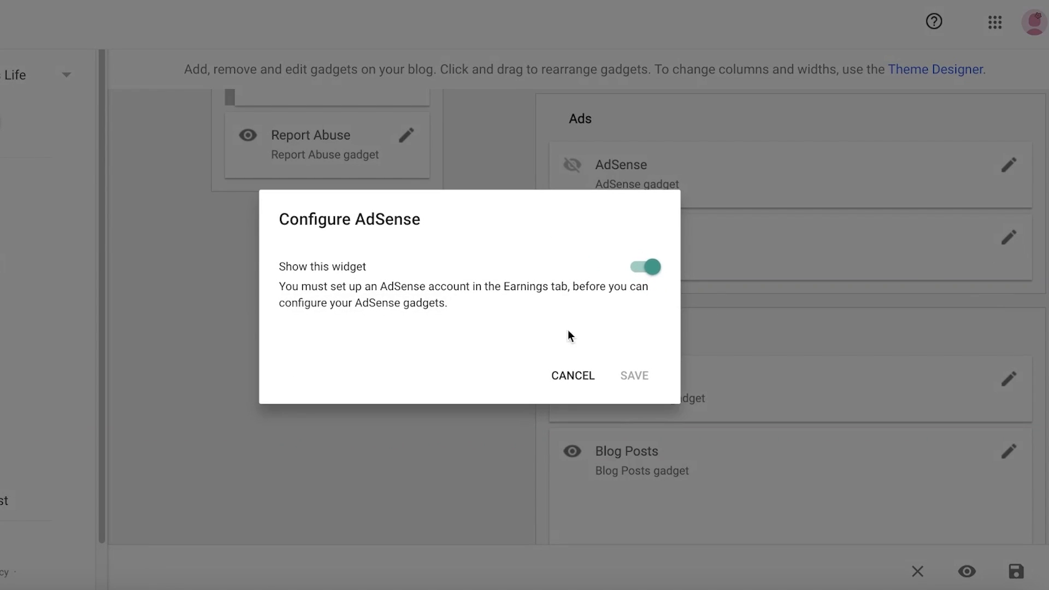
{"action": "left_click", "coordinate": [567, 382]}
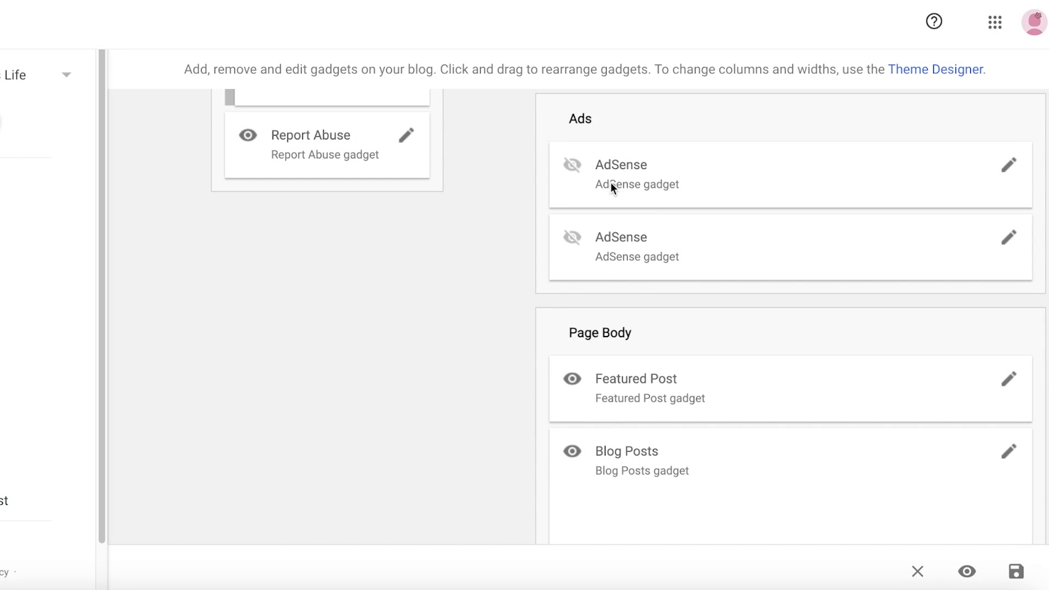
{"action": "scroll", "coordinate": [611, 185], "scroll_direction": "down", "scroll_amount": 6}
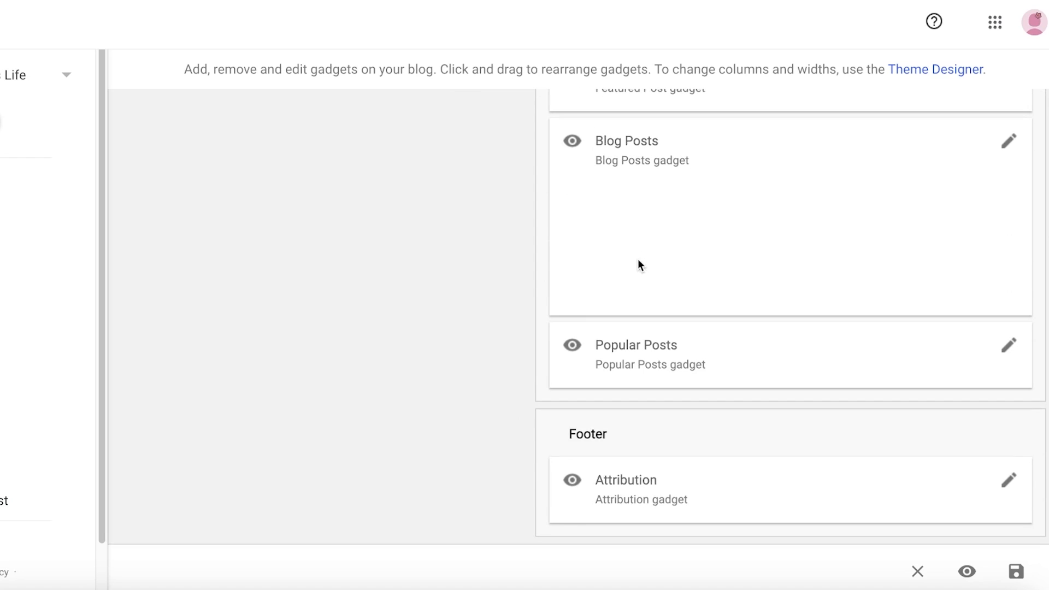
{"action": "scroll", "coordinate": [685, 264], "scroll_direction": "up", "scroll_amount": 4}
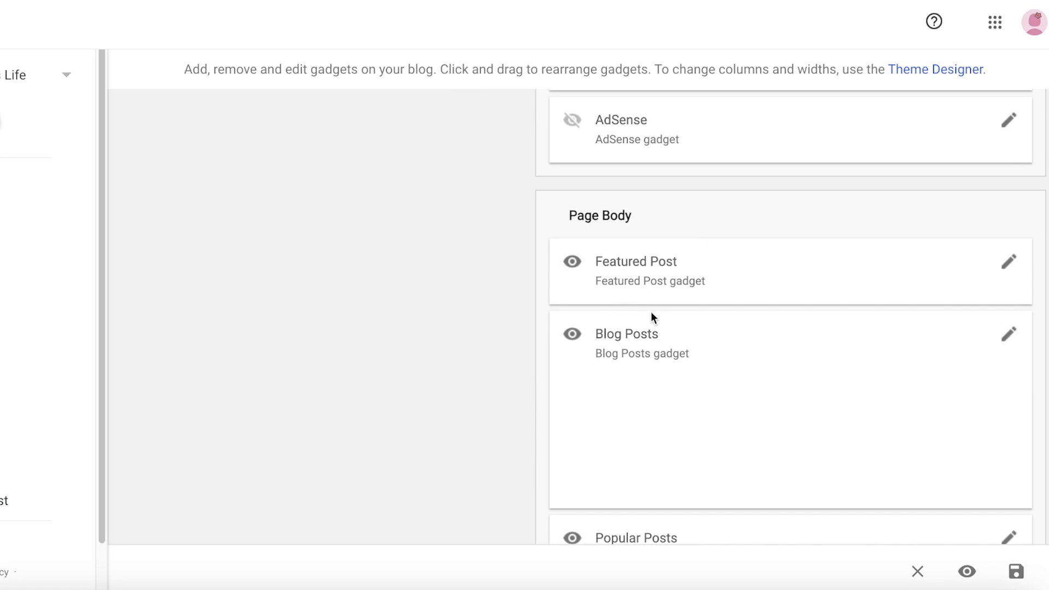
{"action": "scroll", "coordinate": [669, 287], "scroll_direction": "down", "scroll_amount": 3}
{"action": "scroll", "coordinate": [672, 287], "scroll_direction": "up", "scroll_amount": 3}
{"action": "scroll", "coordinate": [671, 288], "scroll_direction": "down", "scroll_amount": 1}
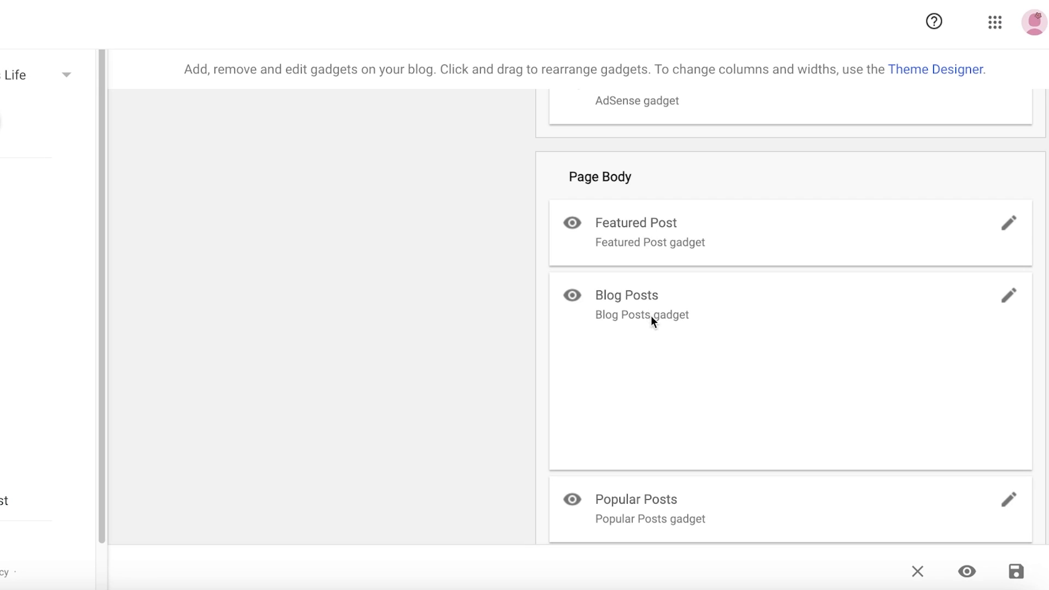
{"action": "scroll", "coordinate": [649, 338], "scroll_direction": "down", "scroll_amount": 3}
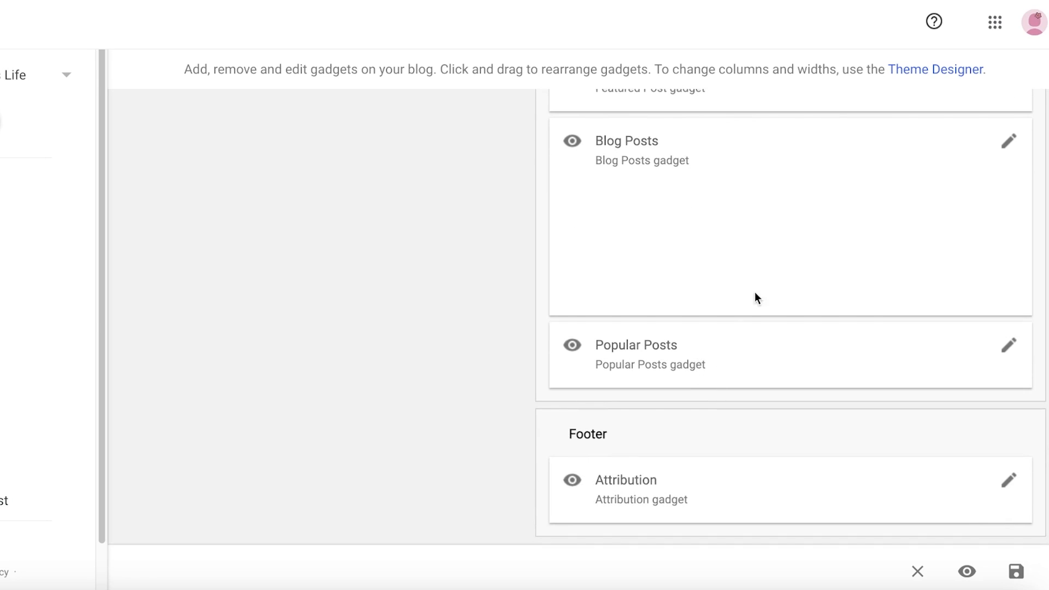
{"action": "scroll", "coordinate": [755, 295], "scroll_direction": "up", "scroll_amount": 4}
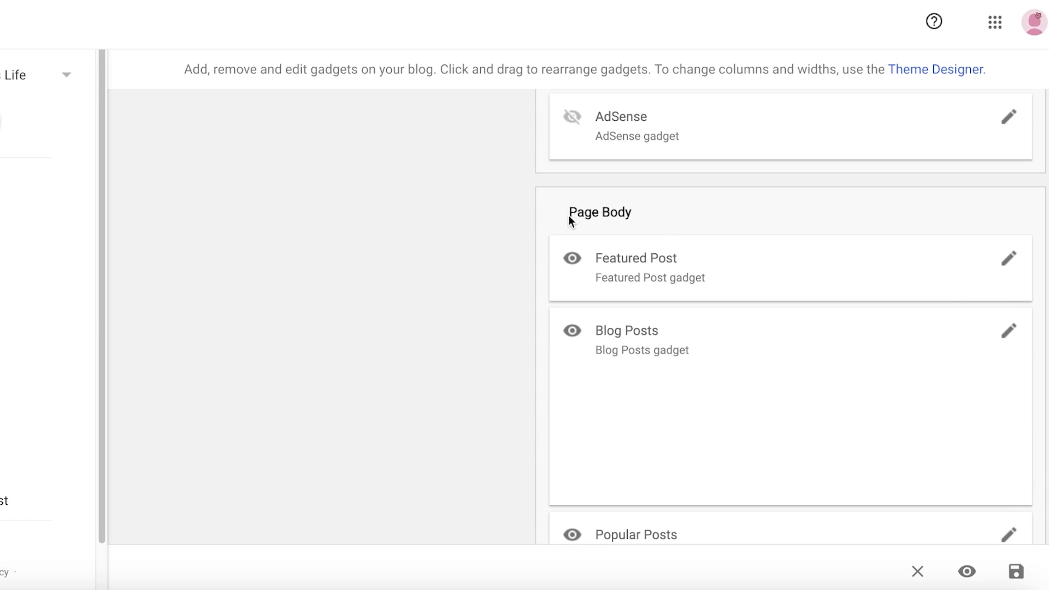
- Turn off Show this widget for the Featured Post gadget and save it
{"action": "left_click", "coordinate": [1008, 258]}
{"action": "left_click", "coordinate": [591, 194]}
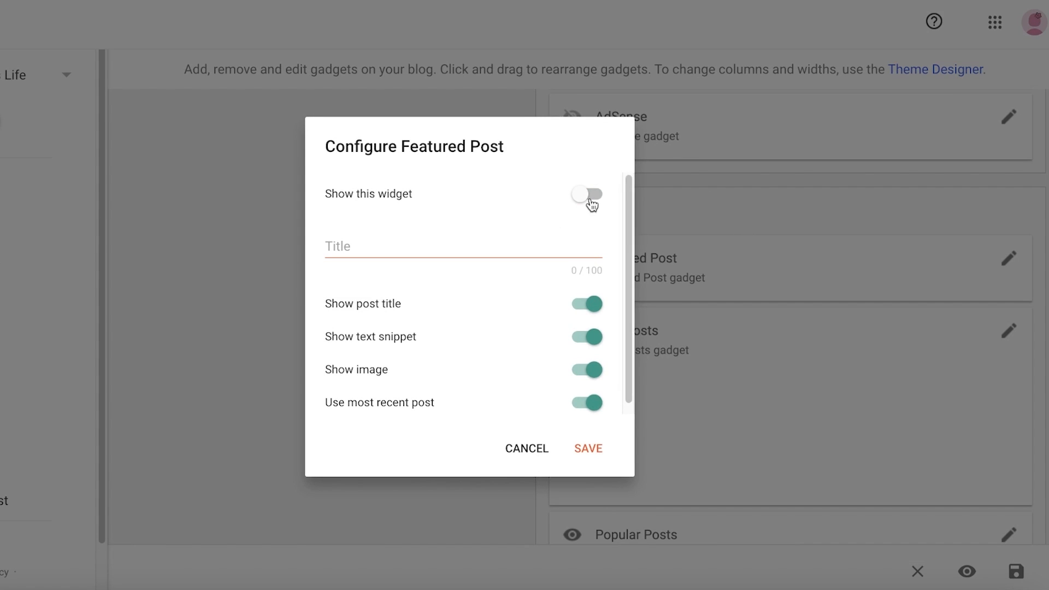
{"action": "left_click", "coordinate": [586, 453]}
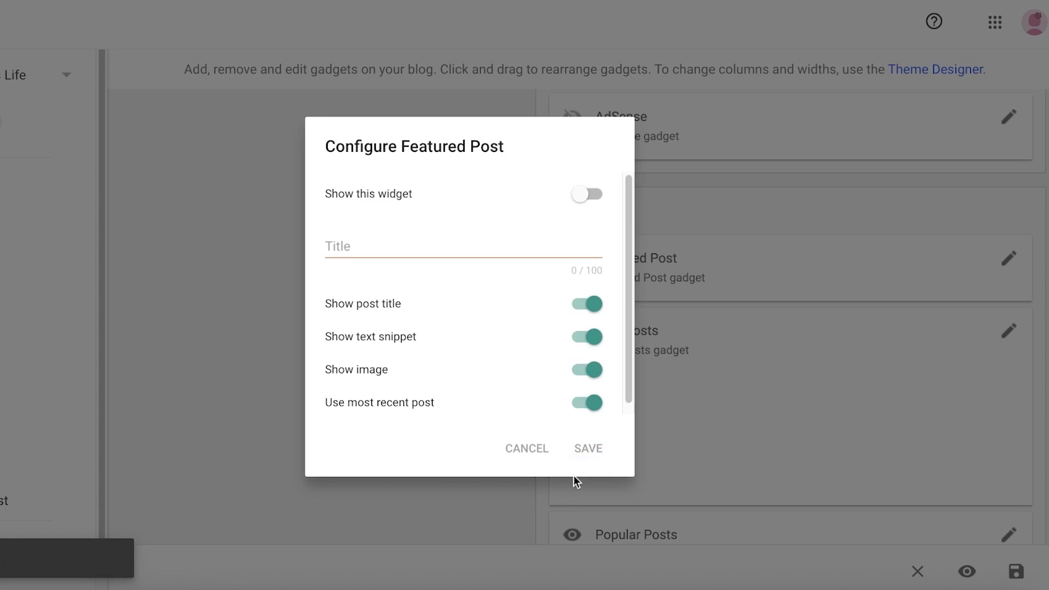
- Open the Theme page and browse the available theme templates
{"action": "scroll", "coordinate": [566, 422], "scroll_direction": "down", "scroll_amount": 4}
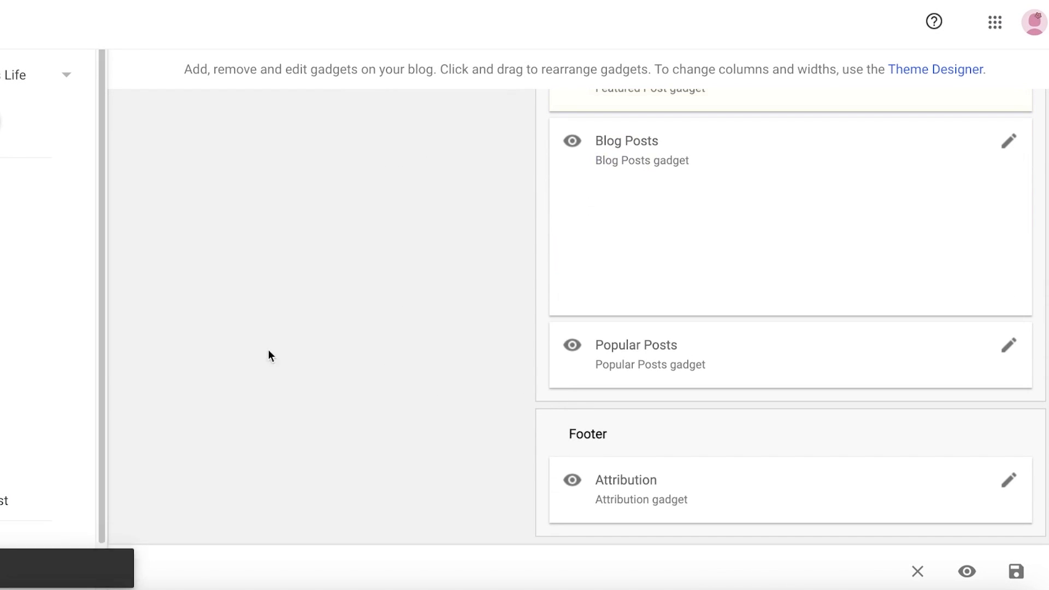
{"action": "scroll", "coordinate": [471, 310], "scroll_direction": "up", "scroll_amount": 12}
{"action": "scroll", "coordinate": [754, 406], "scroll_direction": "down", "scroll_amount": 5}
{"action": "scroll", "coordinate": [736, 223], "scroll_direction": "up", "scroll_amount": 6}
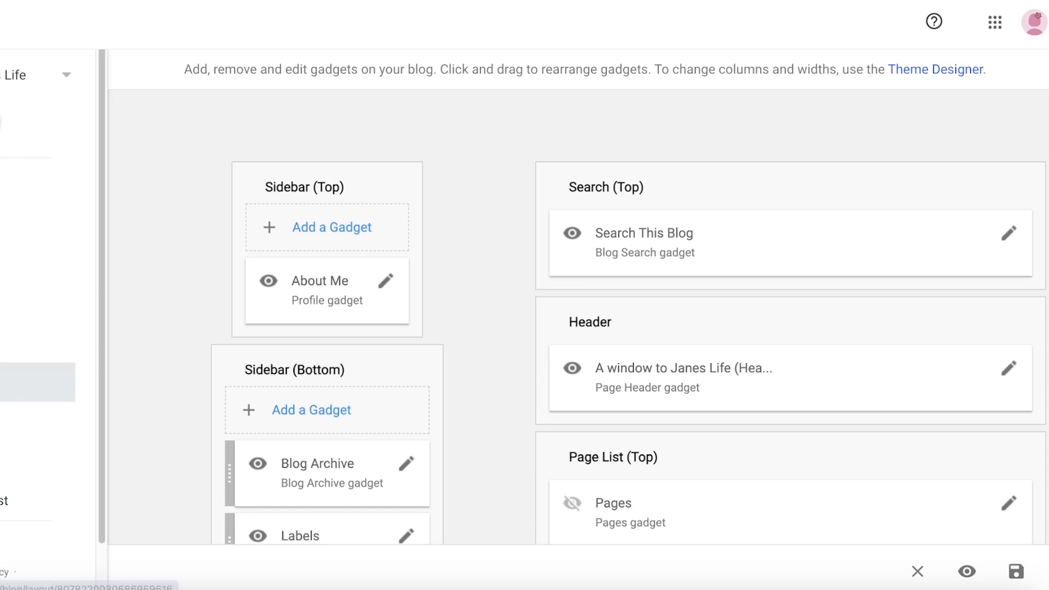
{"action": "left_click", "coordinate": [33, 382]}
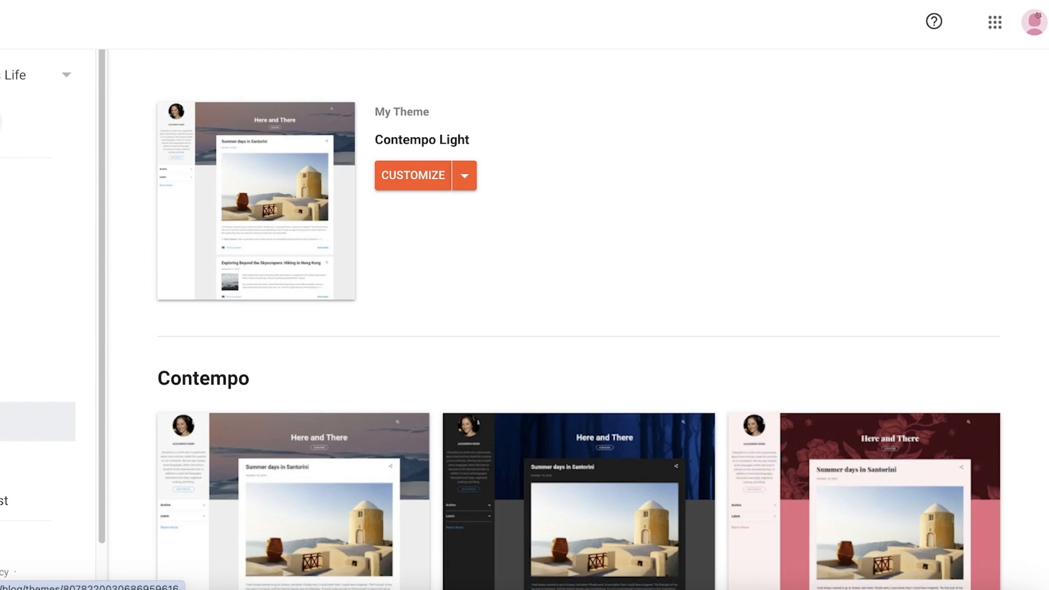
{"action": "scroll", "coordinate": [897, 265], "scroll_direction": "down", "scroll_amount": 15}
{"action": "scroll", "coordinate": [897, 265], "scroll_direction": "down", "scroll_amount": 15}
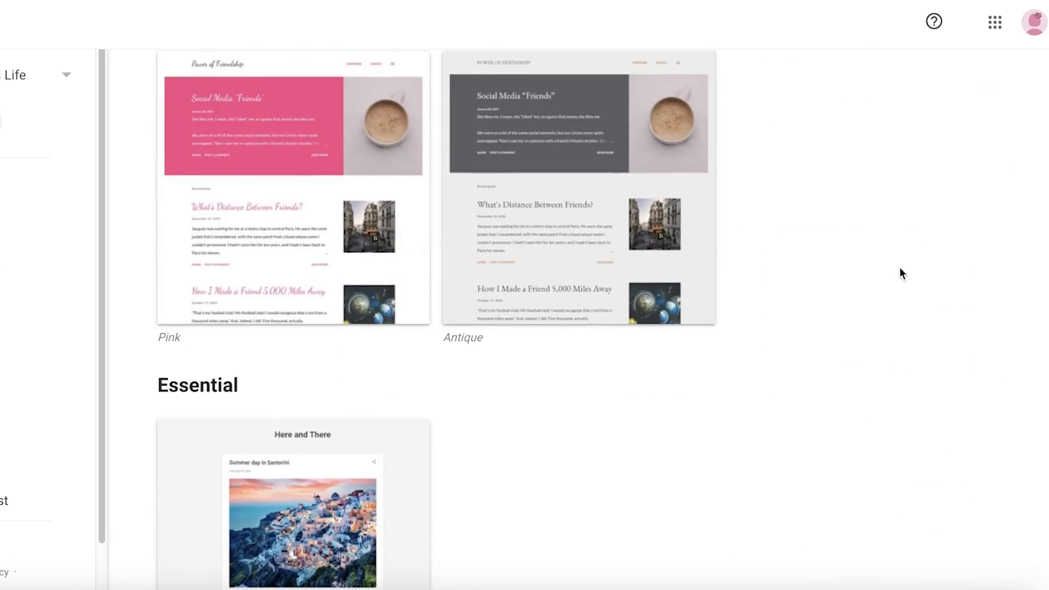
{"action": "scroll", "coordinate": [900, 273], "scroll_direction": "down", "scroll_amount": 20}
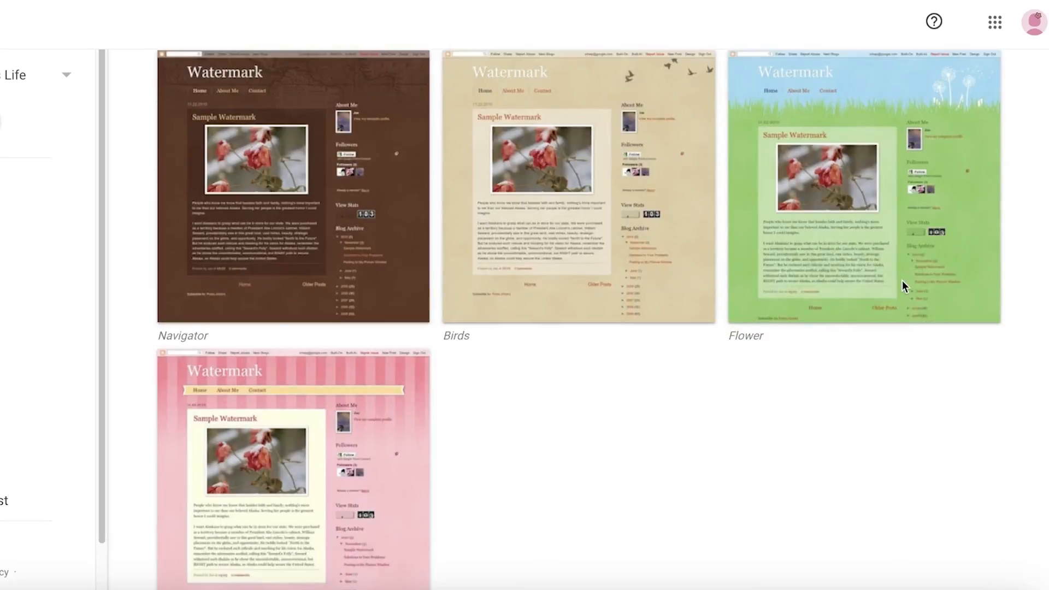
{"action": "scroll", "coordinate": [891, 296], "scroll_direction": "down", "scroll_amount": 10}
{"action": "scroll", "coordinate": [227, 73], "scroll_direction": "up", "scroll_amount": 15}
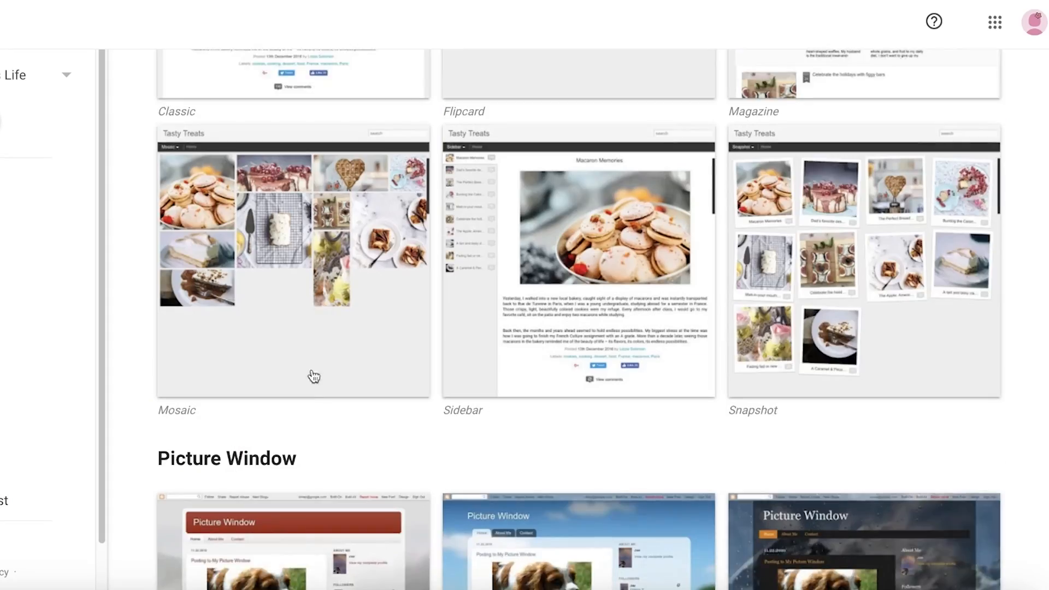
{"action": "scroll", "coordinate": [313, 376], "scroll_direction": "up", "scroll_amount": 20}
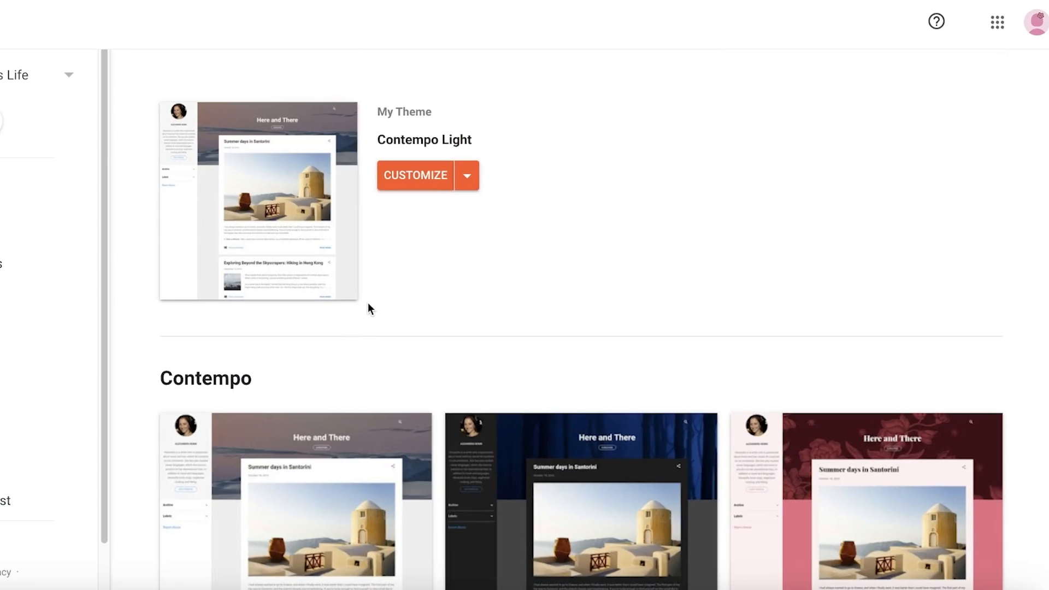
- Customize the Contempo Light theme and browse the Food & Drink background images without choosing one
{"action": "left_click", "coordinate": [432, 175]}
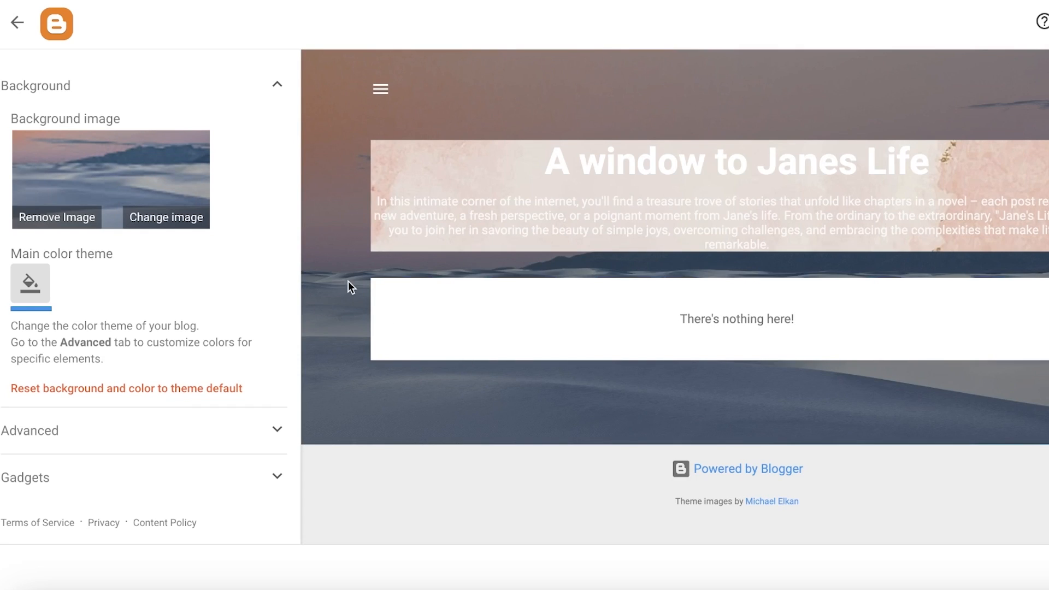
{"action": "left_click", "coordinate": [163, 219]}
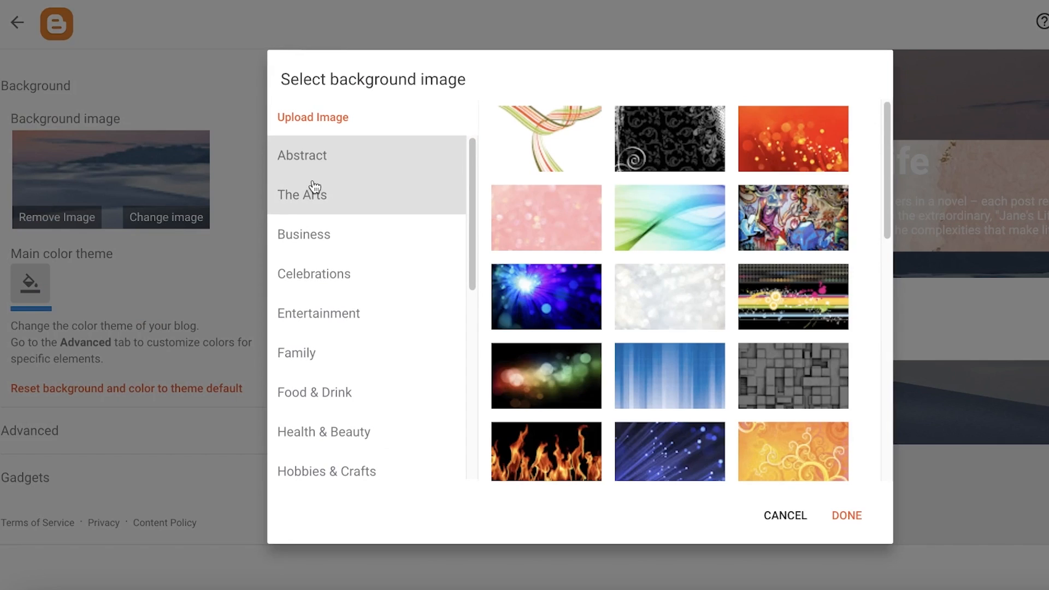
{"action": "left_click", "coordinate": [379, 392]}
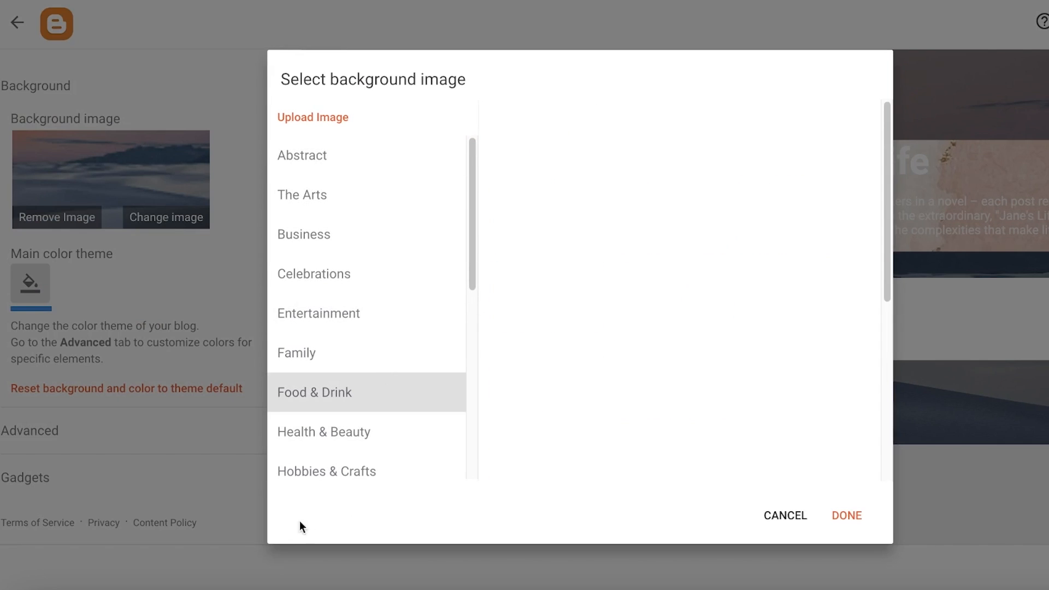
{"action": "scroll", "coordinate": [421, 295], "scroll_direction": "down", "scroll_amount": 6}
{"action": "left_click", "coordinate": [768, 506]}
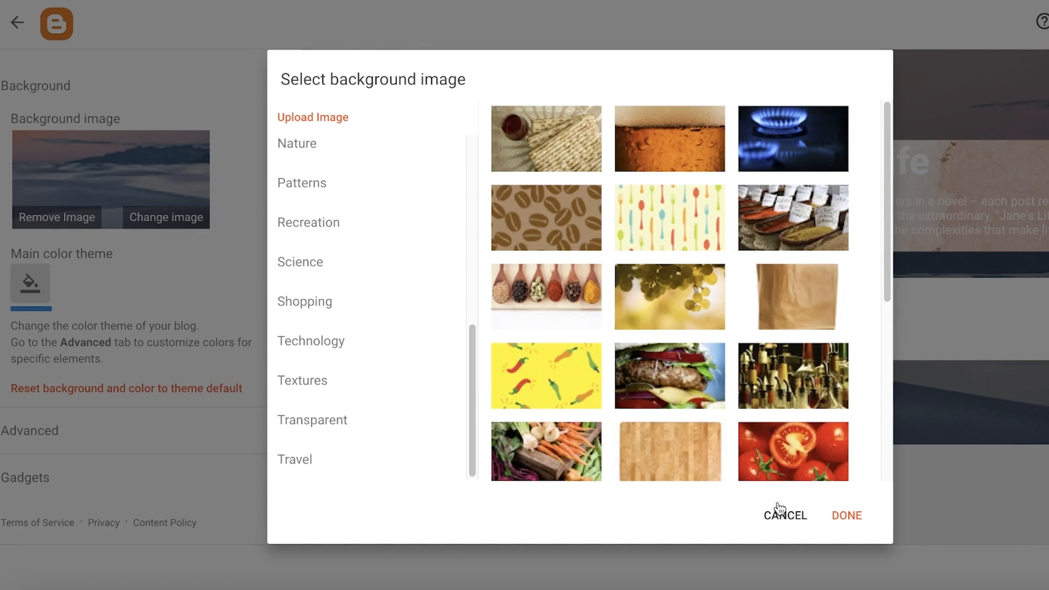
- Try removing the background image and a purple main color theme, then reset background and color to theme default
{"action": "left_click", "coordinate": [82, 231]}
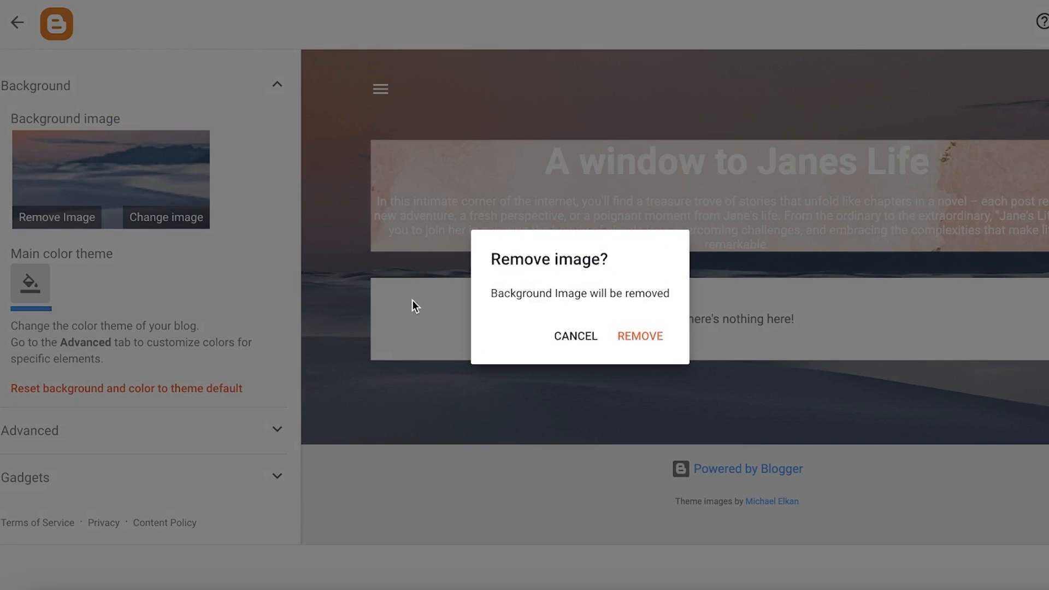
{"action": "left_click", "coordinate": [645, 336]}
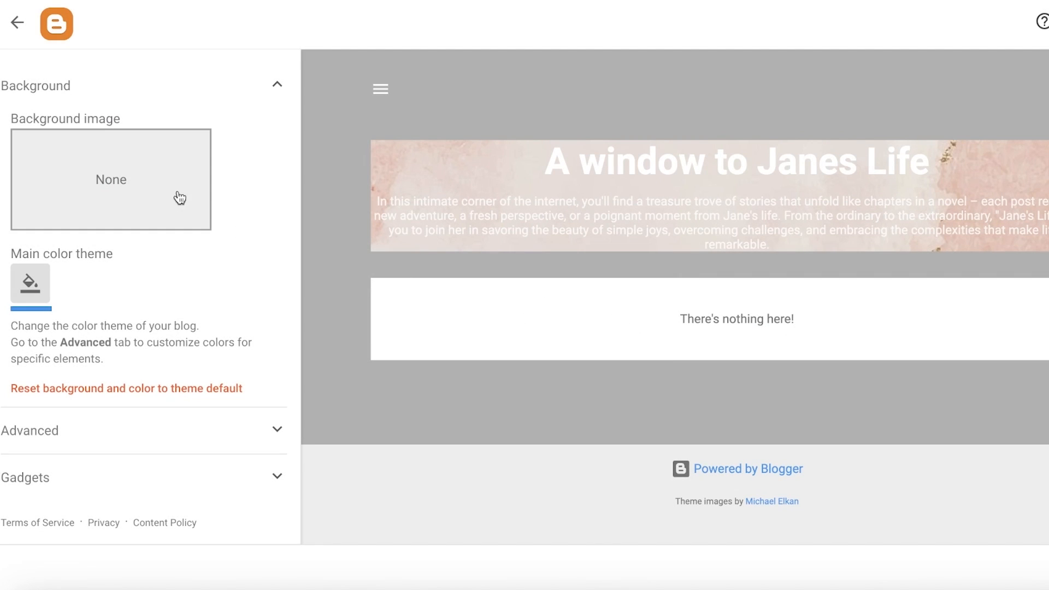
{"action": "left_click", "coordinate": [127, 187]}
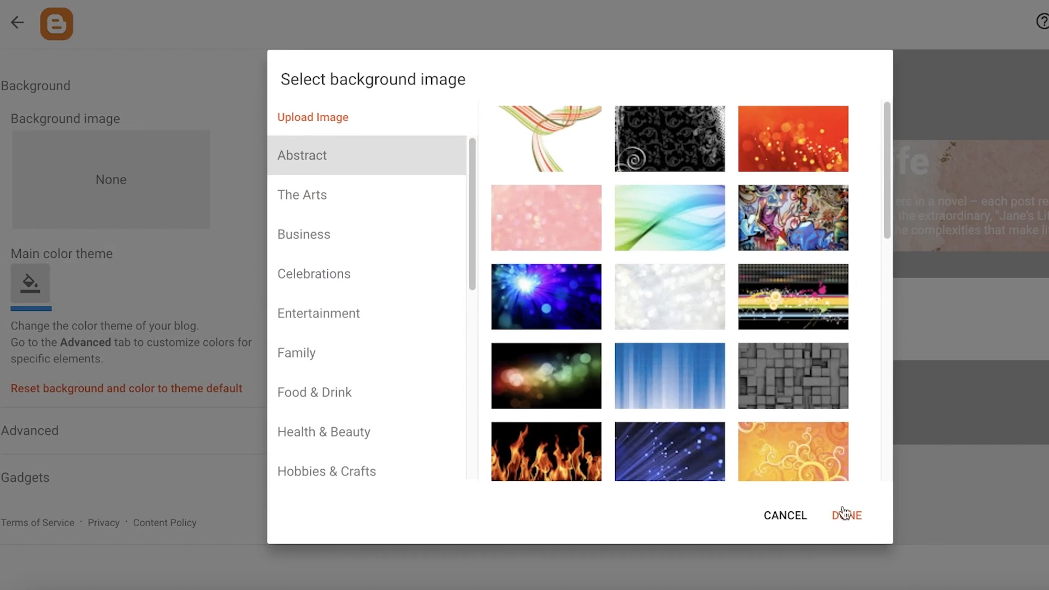
{"action": "left_click", "coordinate": [791, 516]}
{"action": "left_click", "coordinate": [29, 283]}
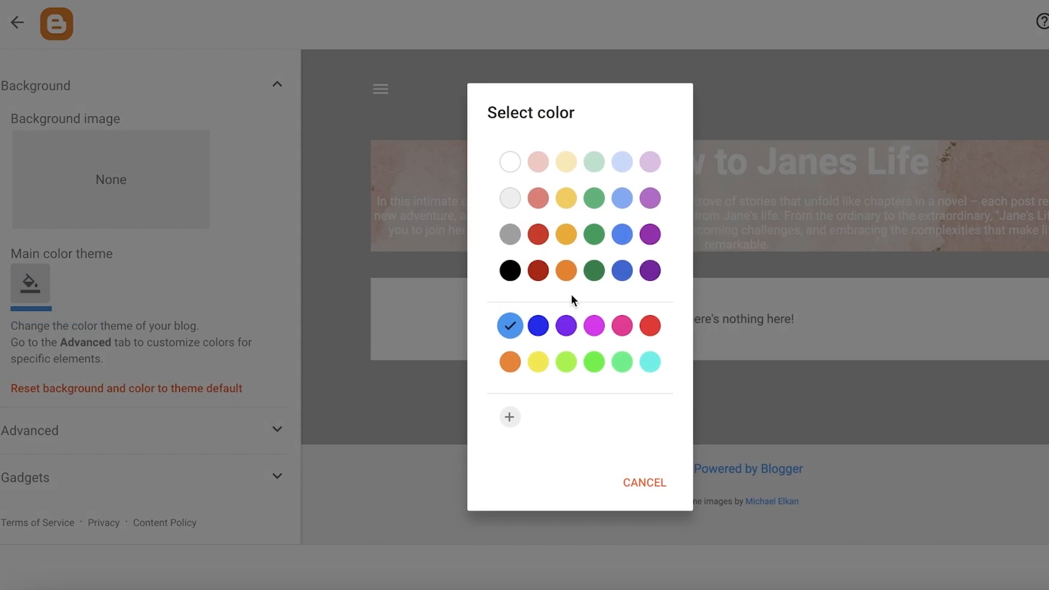
{"action": "left_click", "coordinate": [651, 272]}
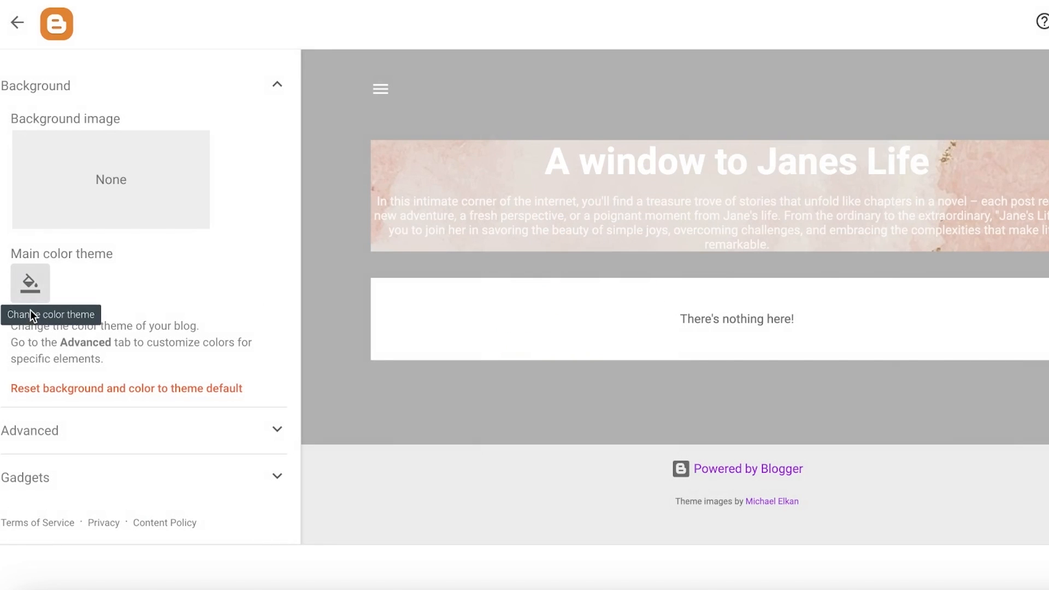
{"action": "left_click", "coordinate": [88, 389]}
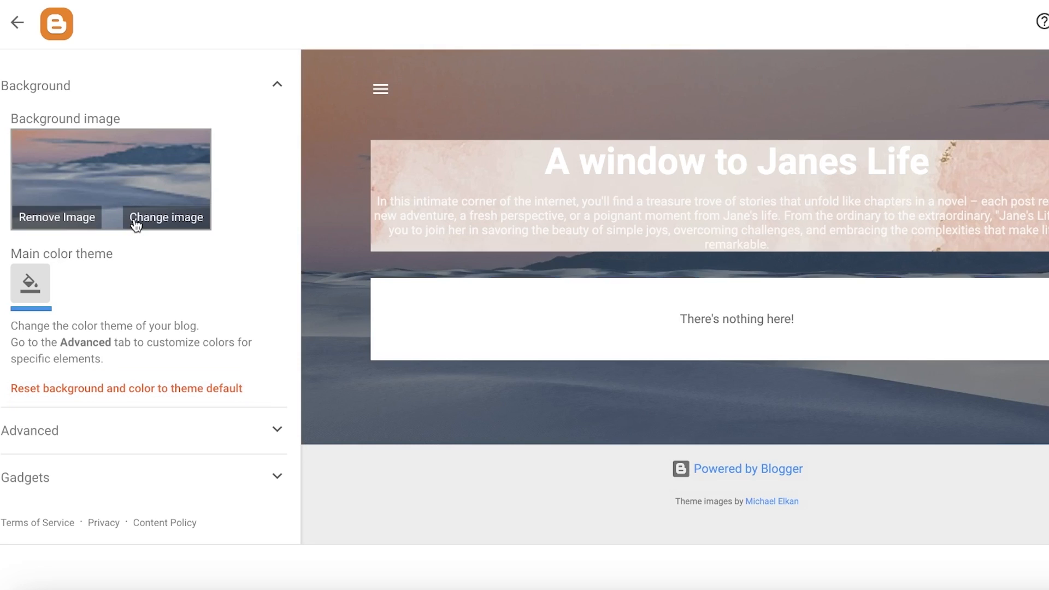
- Replace the background image with the pressed-petals picture from the Textures category
{"action": "left_click", "coordinate": [155, 218]}
{"action": "scroll", "coordinate": [685, 333], "scroll_direction": "down", "scroll_amount": 5}
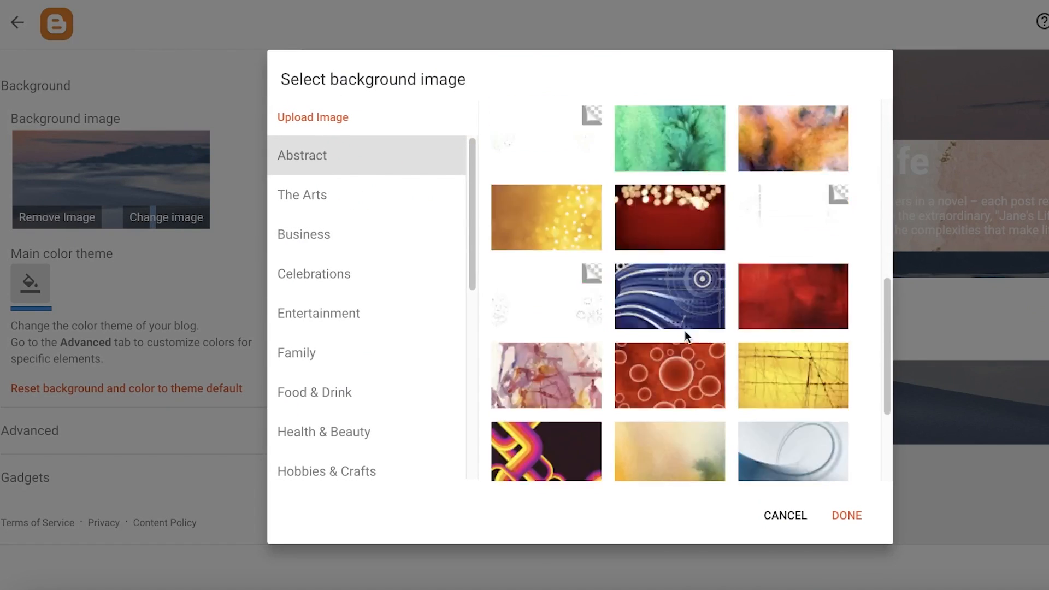
{"action": "scroll", "coordinate": [365, 394], "scroll_direction": "down", "scroll_amount": 5}
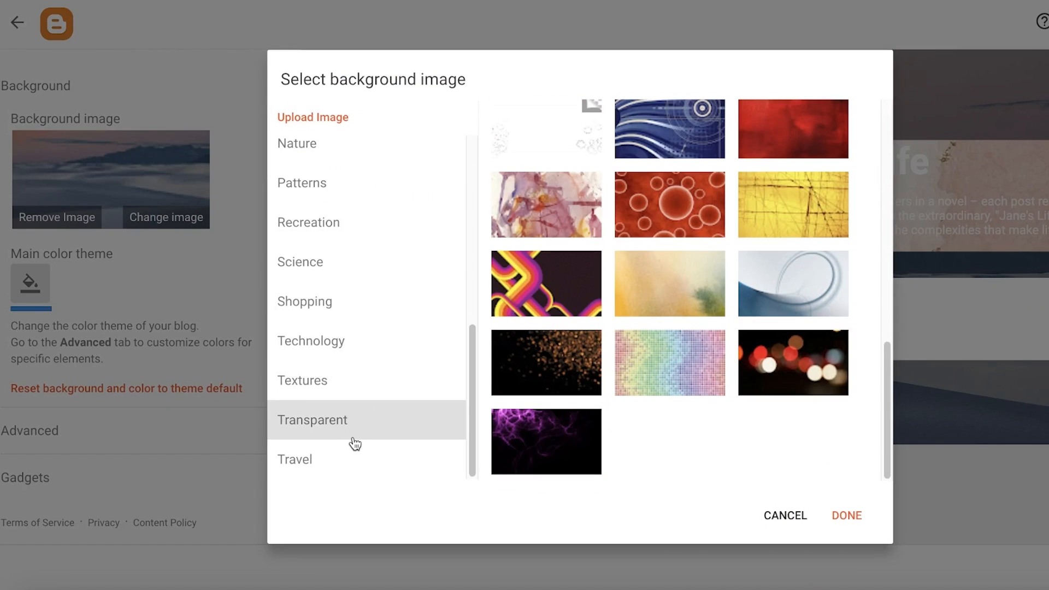
{"action": "left_click", "coordinate": [354, 420]}
{"action": "left_click", "coordinate": [360, 381]}
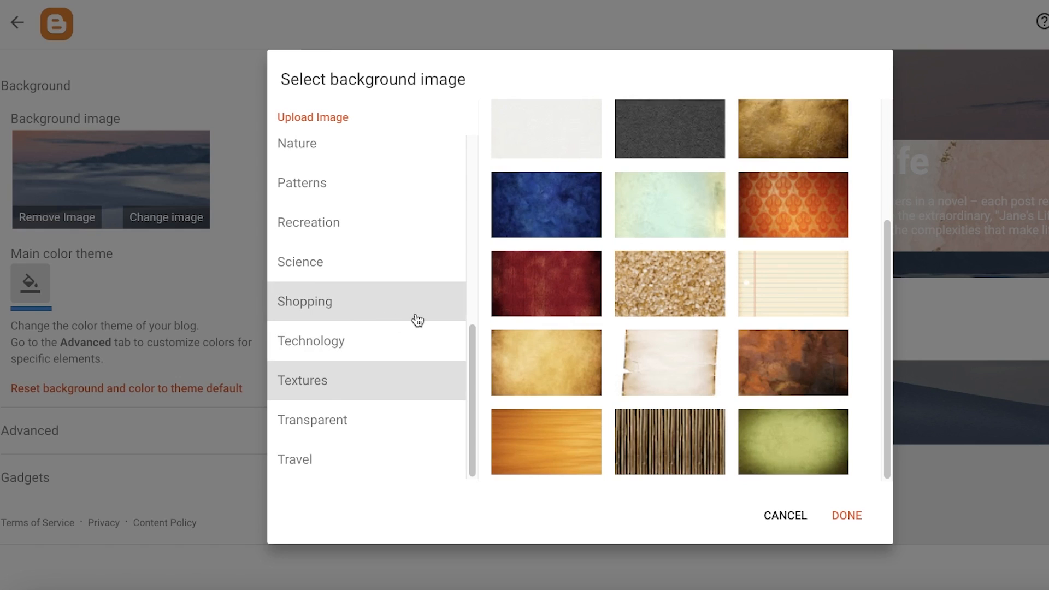
{"action": "scroll", "coordinate": [420, 321], "scroll_direction": "up", "scroll_amount": 3}
{"action": "scroll", "coordinate": [569, 268], "scroll_direction": "up", "scroll_amount": 3}
{"action": "left_click", "coordinate": [563, 249]}
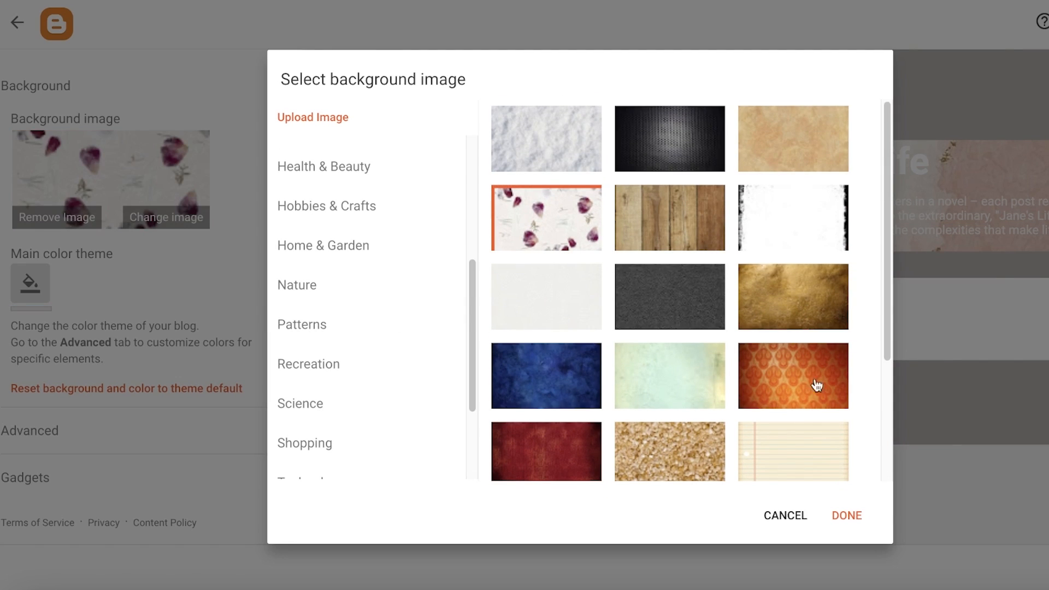
{"action": "left_click", "coordinate": [850, 518]}
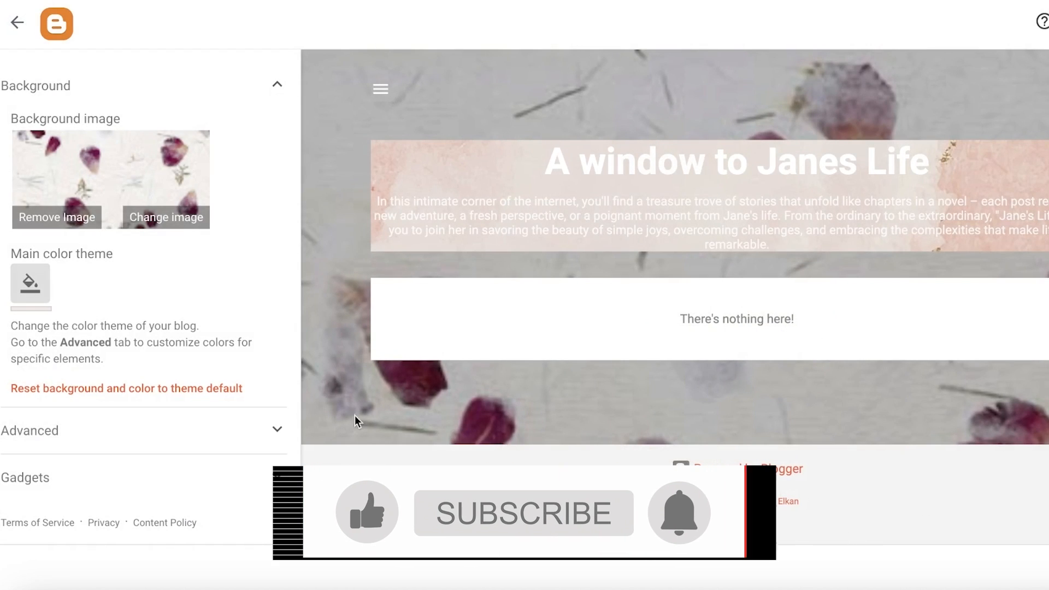
- Open the Page Text element in the Advanced settings and apply the darkest theme color
{"action": "left_click", "coordinate": [68, 434]}
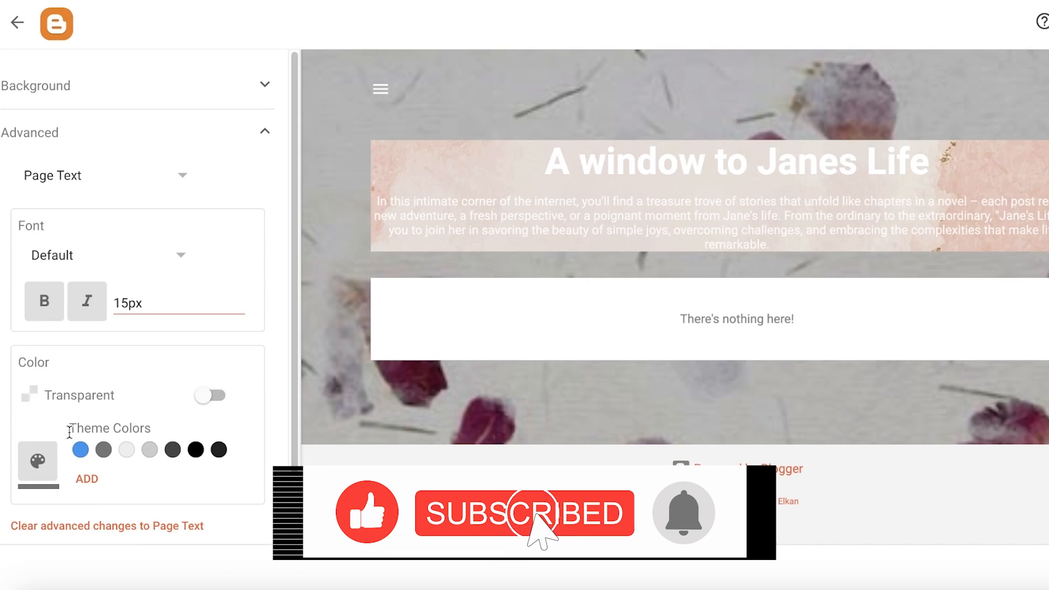
{"action": "left_click", "coordinate": [91, 173]}
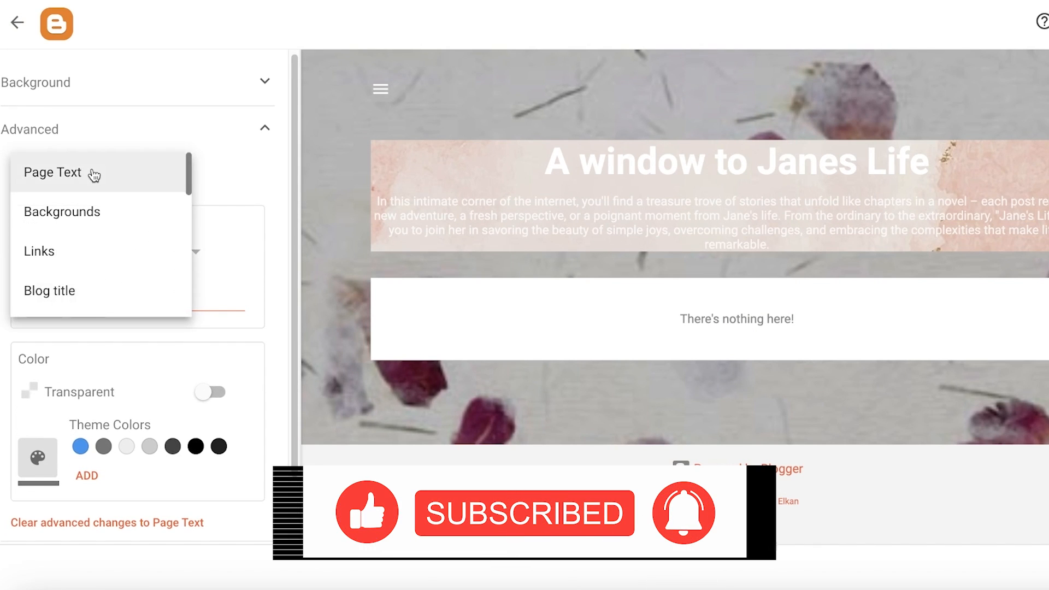
{"action": "left_click", "coordinate": [89, 173]}
{"action": "left_click", "coordinate": [129, 299]}
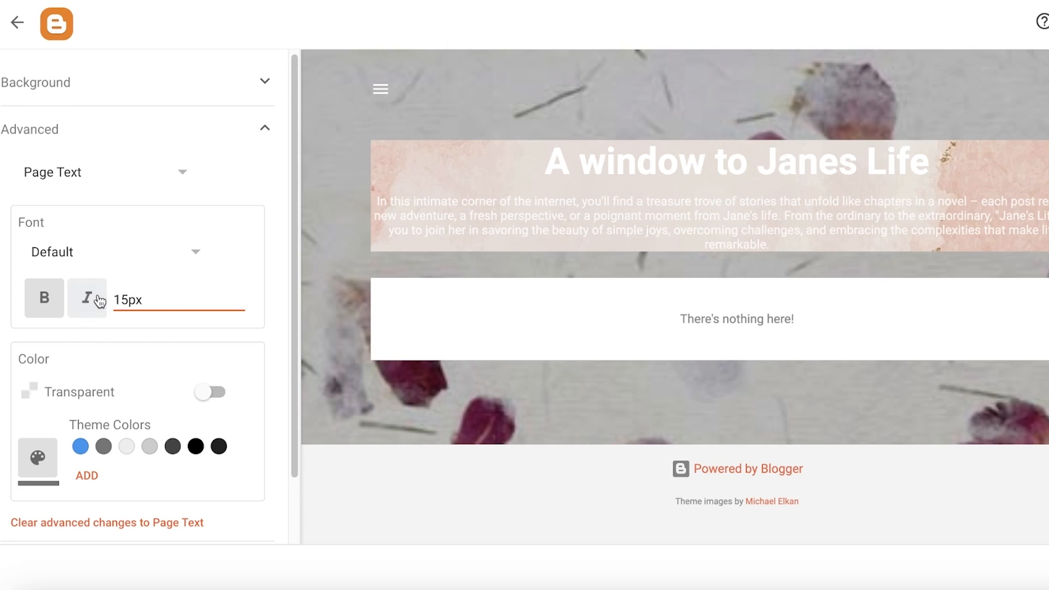
{"action": "scroll", "coordinate": [109, 300], "scroll_direction": "down", "scroll_amount": 2}
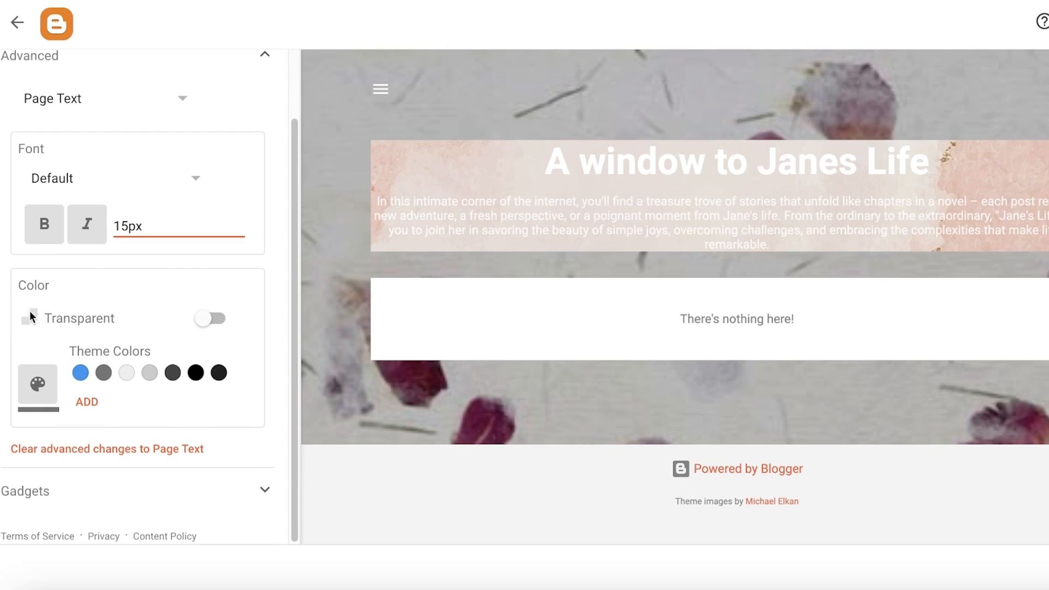
{"action": "left_click", "coordinate": [219, 372]}
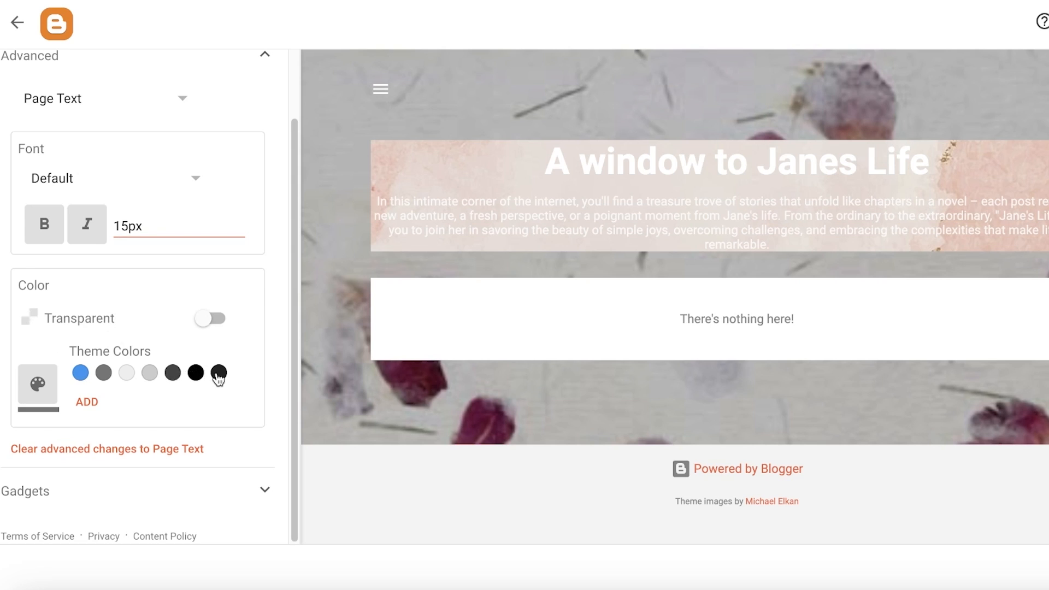
- Add a custom light pink color #ffe0f1 and apply it to the Page Text
{"action": "left_click", "coordinate": [87, 402]}
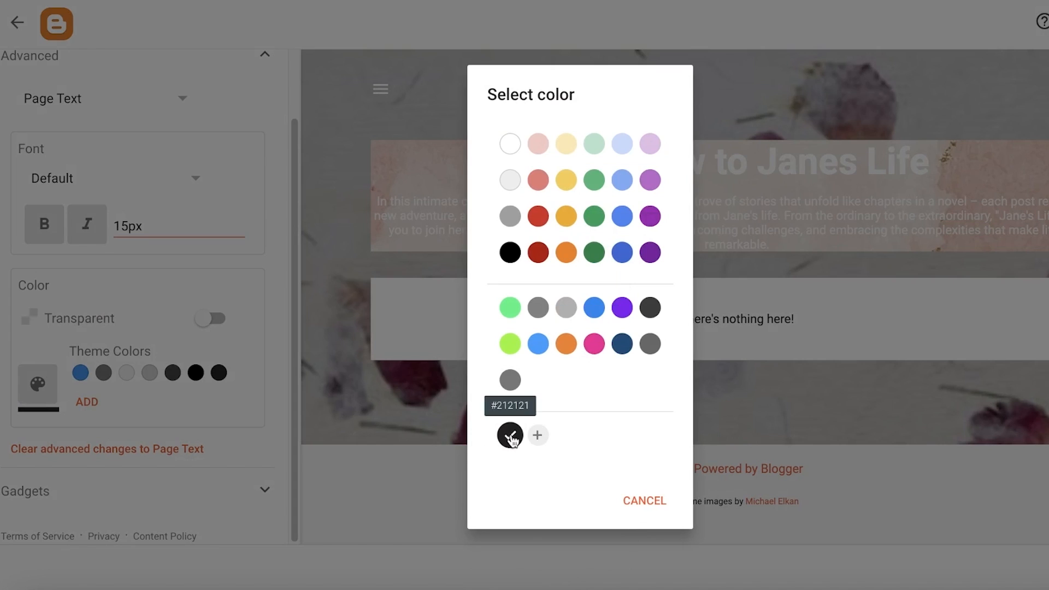
{"action": "left_click", "coordinate": [537, 436]}
{"action": "left_click", "coordinate": [635, 266]}
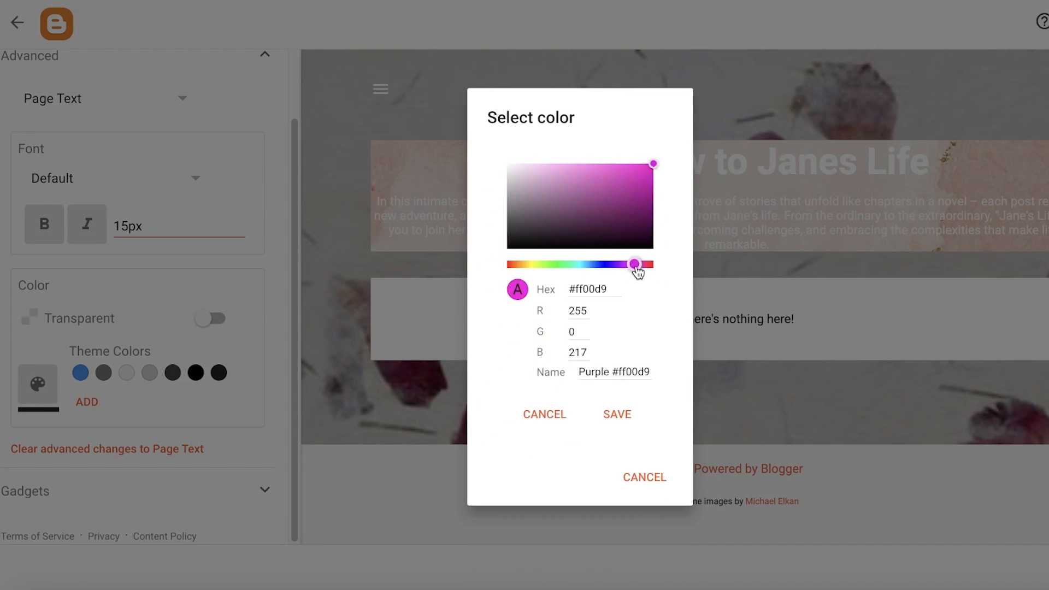
{"action": "left_click_drag", "start_coordinate": [636, 272], "coordinate": [639, 265]}
{"action": "mouse_move", "coordinate": [654, 196]}
{"action": "left_mouse_down"}
{"action": "mouse_move", "coordinate": [609, 164]}
{"action": "mouse_move", "coordinate": [546, 164]}
{"action": "left_mouse_up"}
{"action": "left_click", "coordinate": [641, 264]}
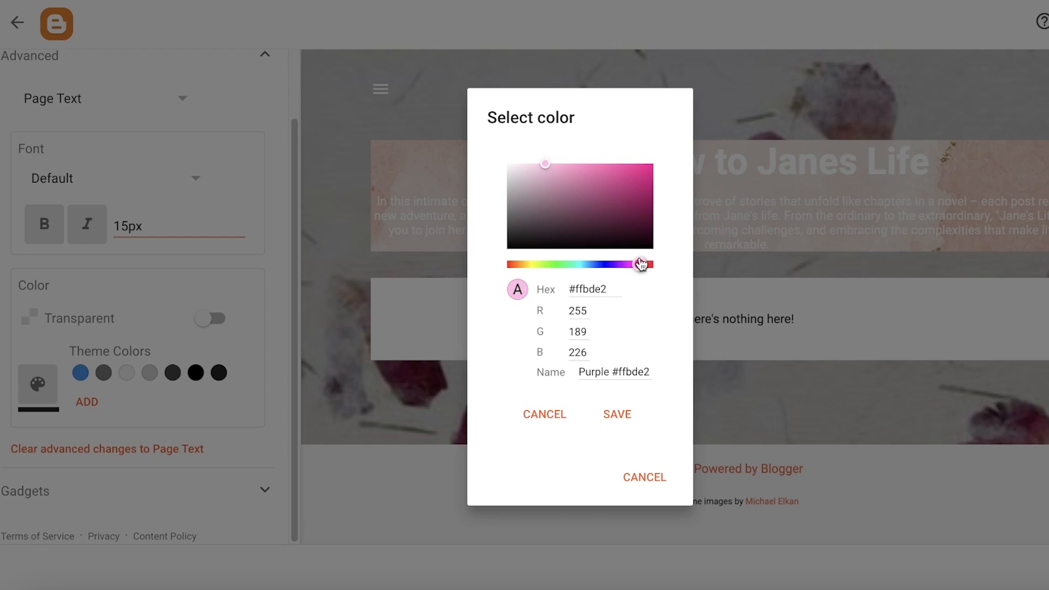
{"action": "left_click_drag", "start_coordinate": [641, 265], "coordinate": [650, 265]}
{"action": "left_click", "coordinate": [545, 167]}
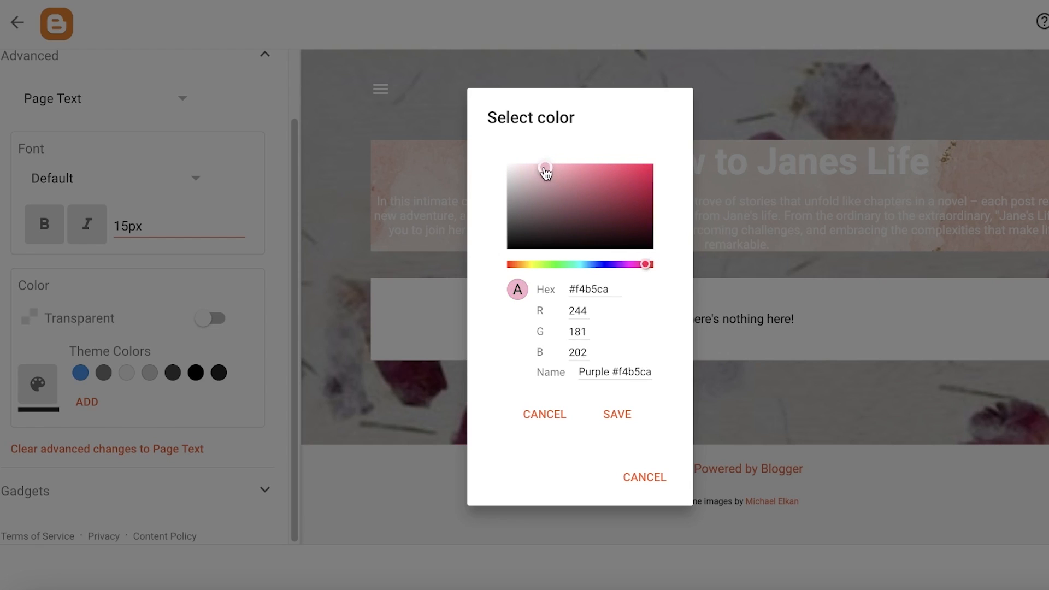
{"action": "mouse_move", "coordinate": [546, 167]}
{"action": "left_mouse_down"}
{"action": "mouse_move", "coordinate": [517, 153]}
{"action": "mouse_move", "coordinate": [525, 163]}
{"action": "left_mouse_up"}
{"action": "left_click_drag", "start_coordinate": [646, 265], "coordinate": [640, 265]}
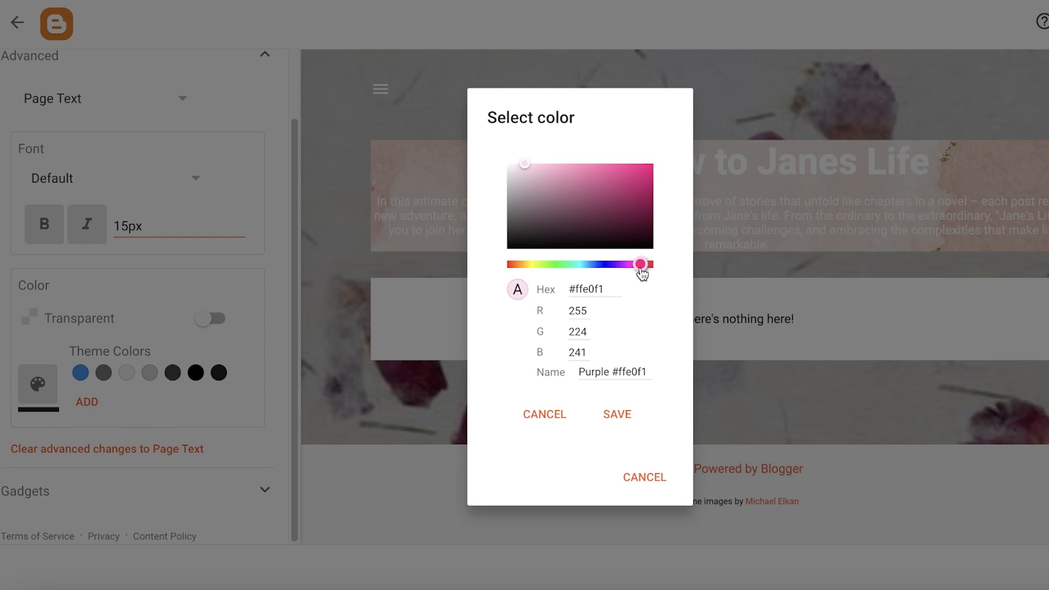
{"action": "left_click", "coordinate": [626, 416]}
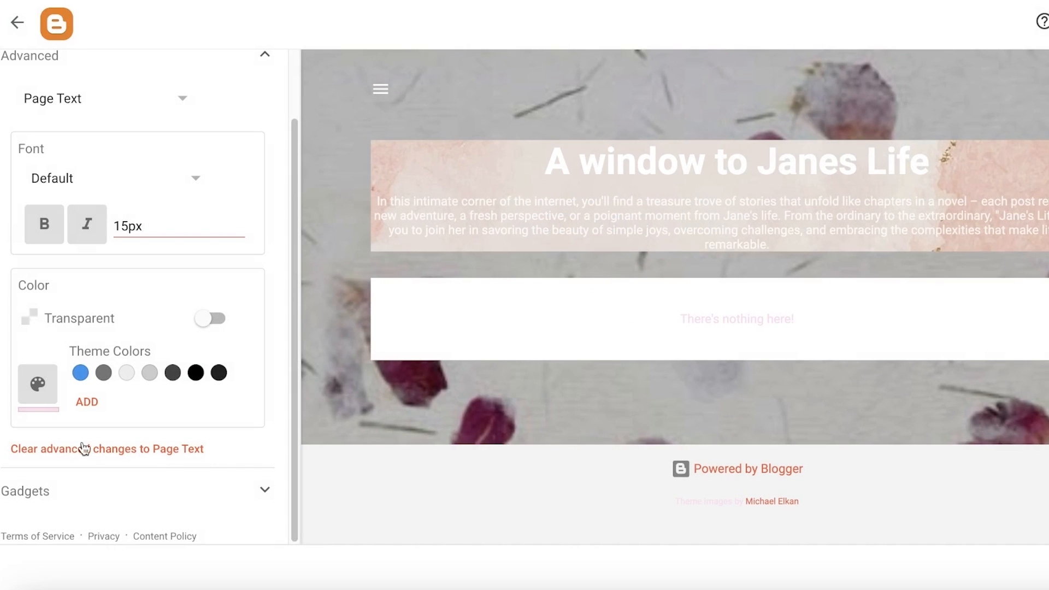
- Expand the Gadgets section, then leave the theme customizer so the changes are applied to the blog
{"action": "left_click", "coordinate": [39, 383]}
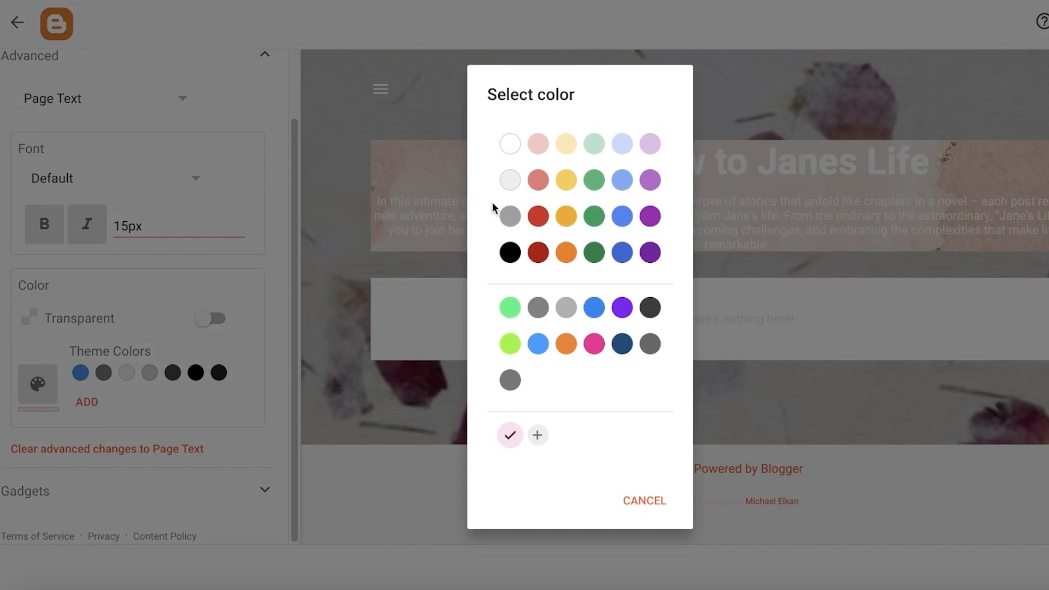
{"action": "left_click", "coordinate": [707, 97]}
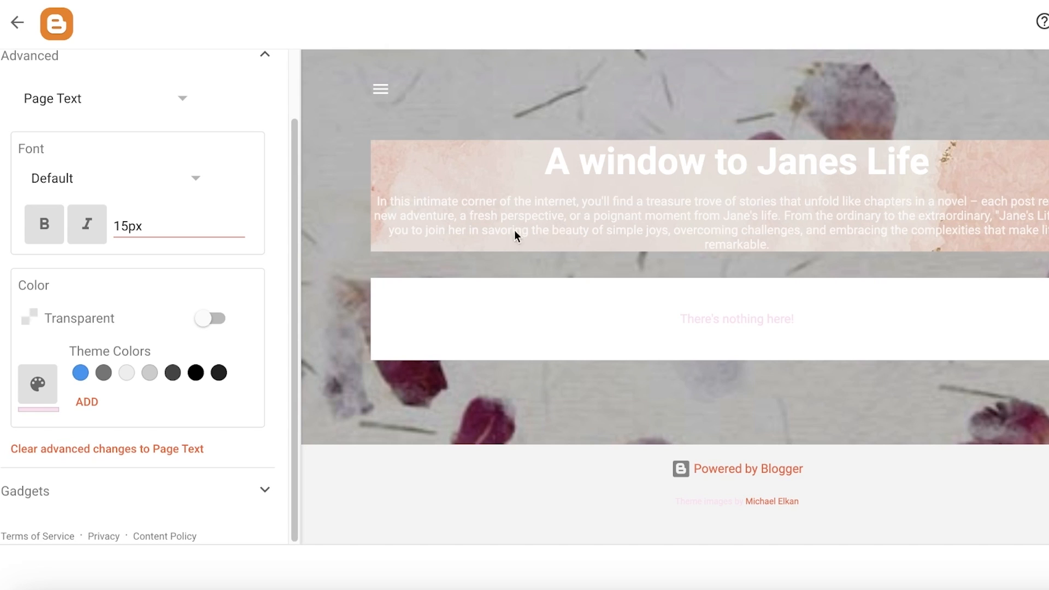
{"action": "left_click", "coordinate": [82, 491]}
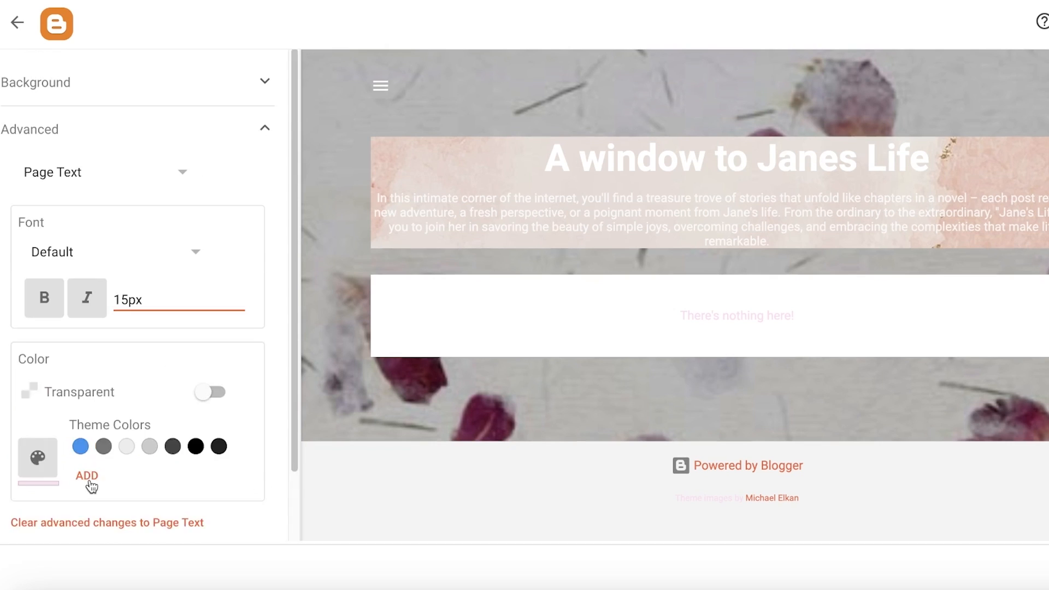
{"action": "left_click", "coordinate": [41, 31]}
{"action": "left_click", "coordinate": [527, 204]}
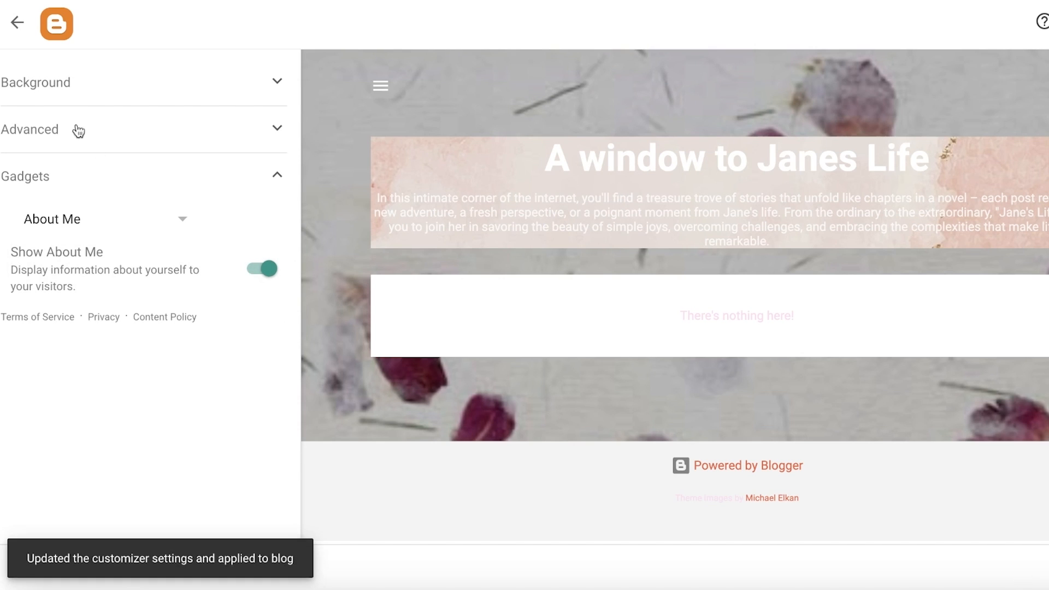
{"action": "left_click", "coordinate": [27, 39]}
- Visit the Layout and Pages sections, then open Settings and scroll through the Basic, Privacy and Publishing options
{"action": "scroll", "coordinate": [375, 317], "scroll_direction": "down", "scroll_amount": 3}
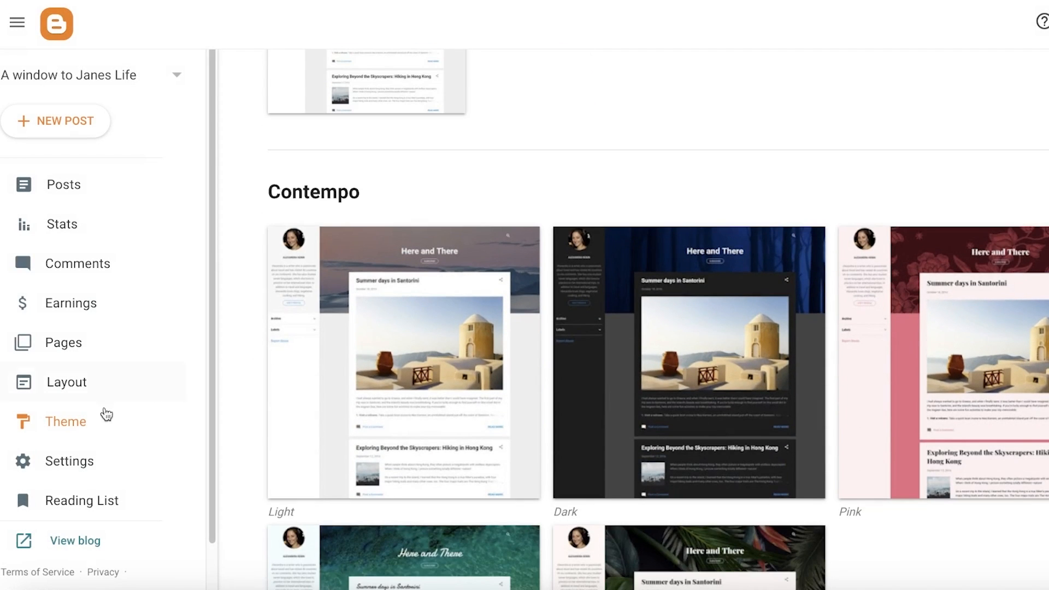
{"action": "left_click", "coordinate": [46, 388]}
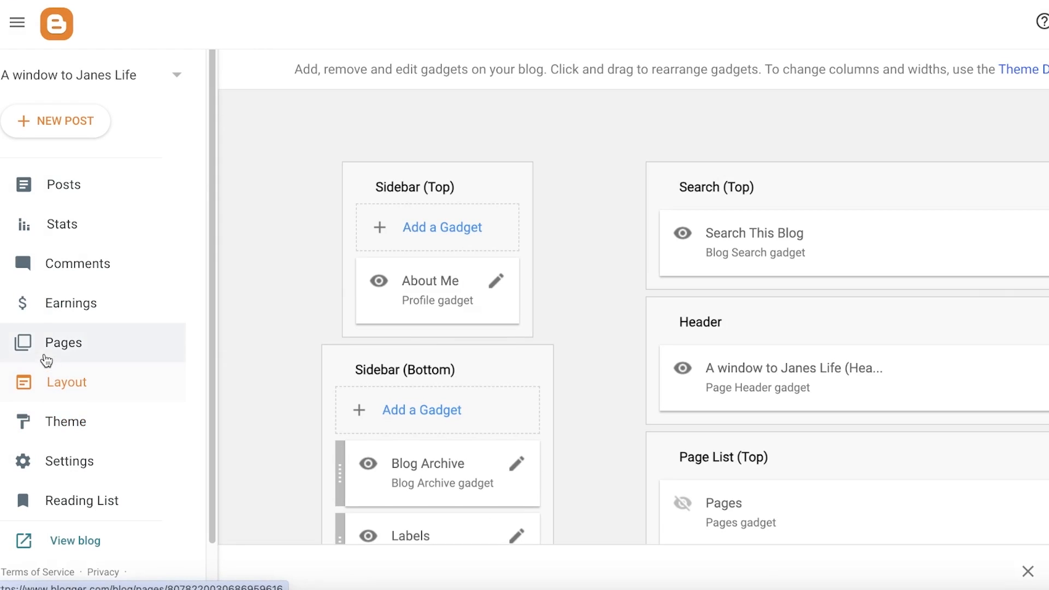
{"action": "left_click", "coordinate": [100, 355]}
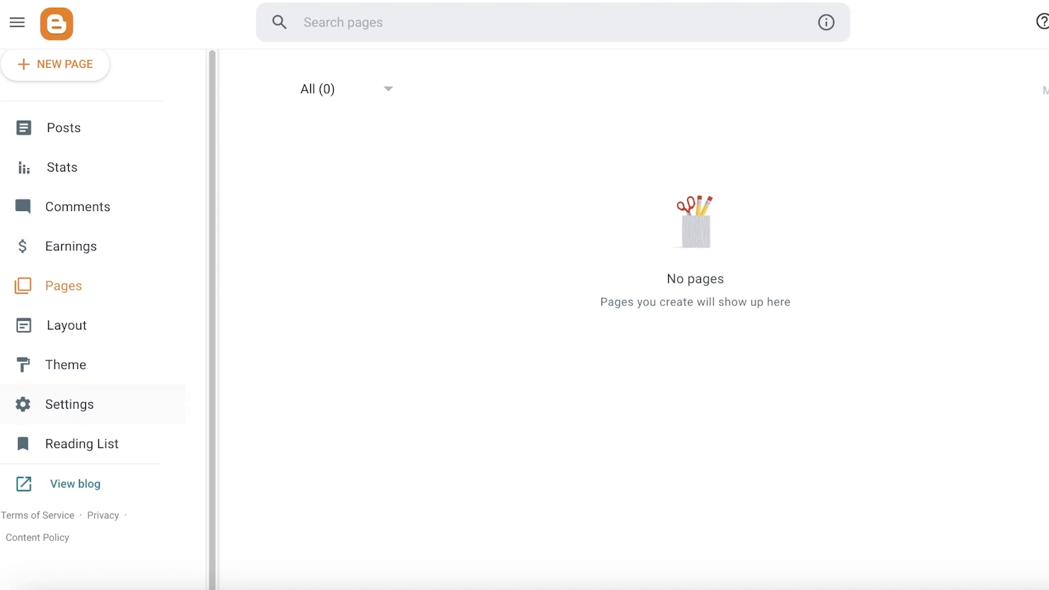
{"action": "left_click", "coordinate": [6, 421]}
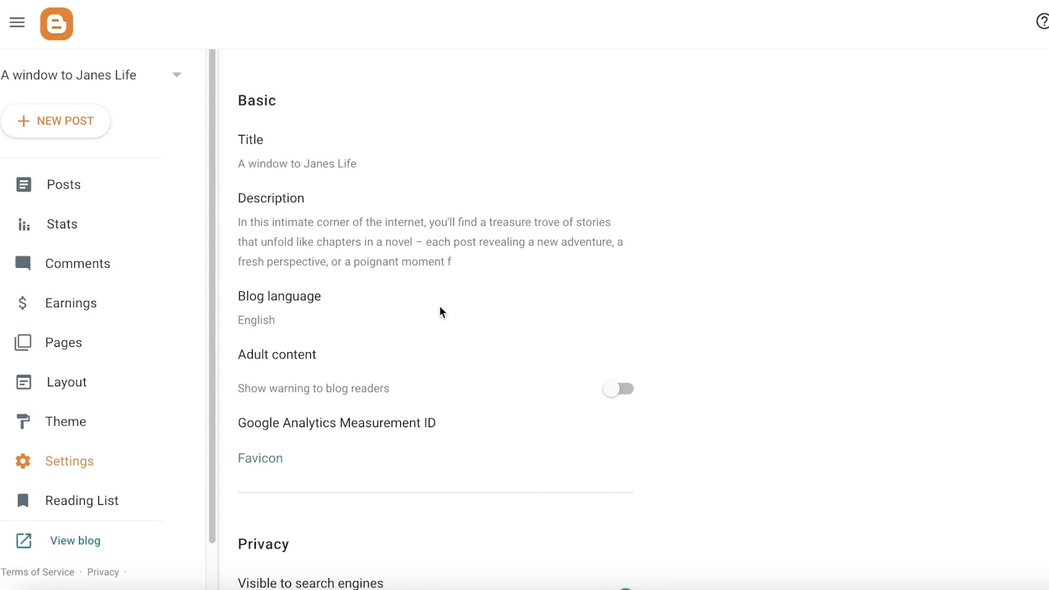
{"action": "scroll", "coordinate": [441, 312], "scroll_direction": "down", "scroll_amount": 8}
{"action": "scroll", "coordinate": [417, 328], "scroll_direction": "up", "scroll_amount": 8}
{"action": "scroll", "coordinate": [305, 324], "scroll_direction": "down", "scroll_amount": 2}
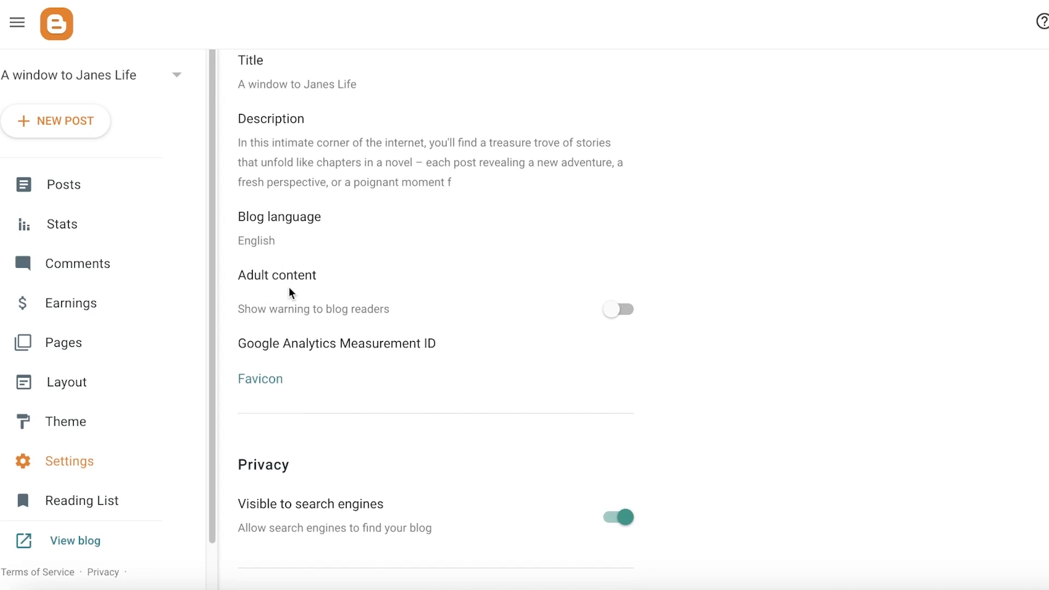
{"action": "scroll", "coordinate": [289, 293], "scroll_direction": "down", "scroll_amount": 10}
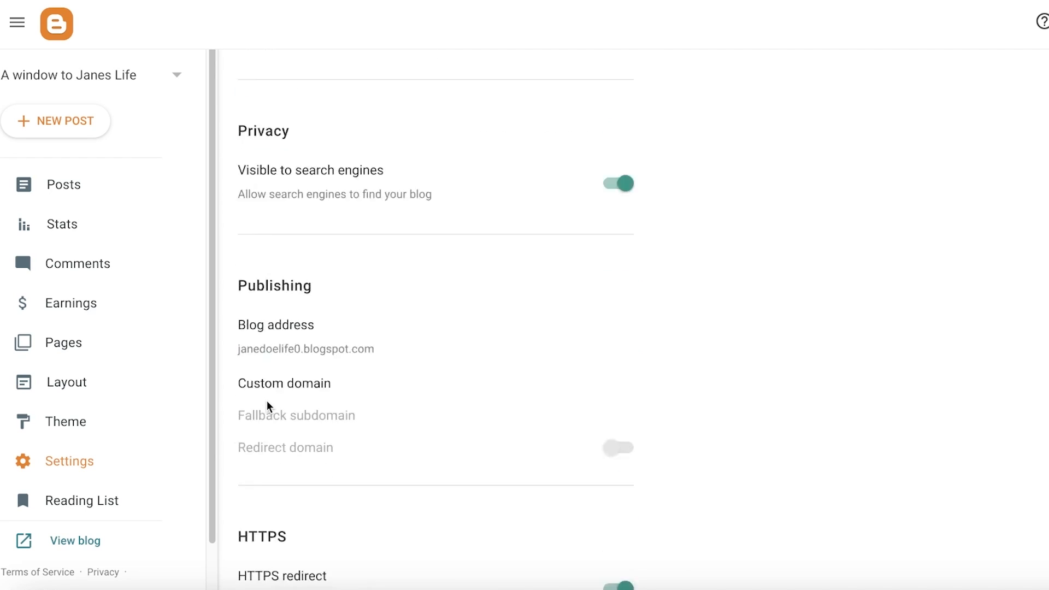
{"action": "scroll", "coordinate": [296, 292], "scroll_direction": "up", "scroll_amount": 3}
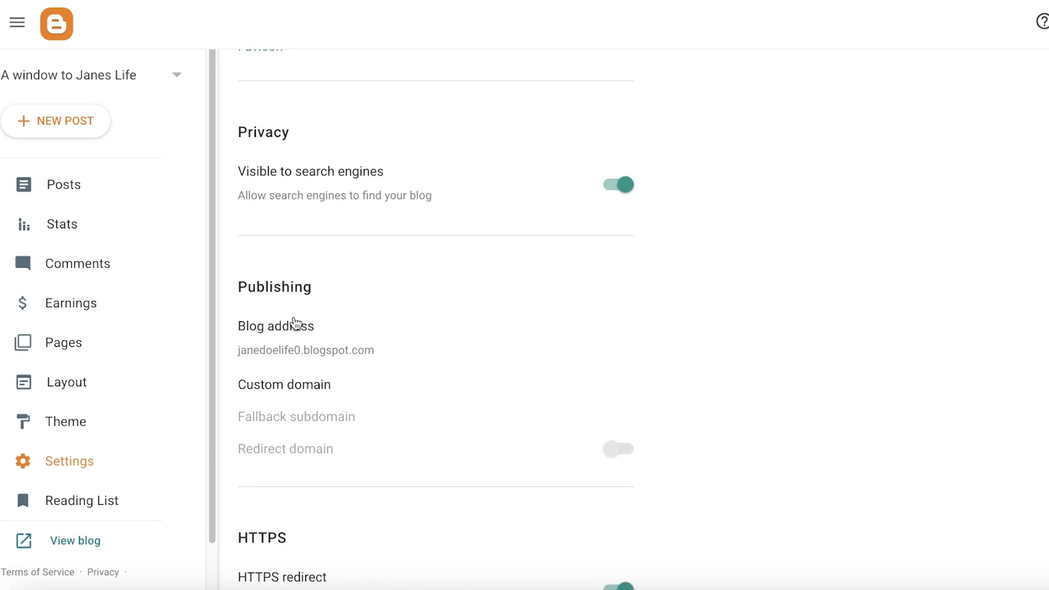
{"action": "scroll", "coordinate": [294, 324], "scroll_direction": "down", "scroll_amount": 7}
{"action": "scroll", "coordinate": [417, 222], "scroll_direction": "down", "scroll_amount": 12}
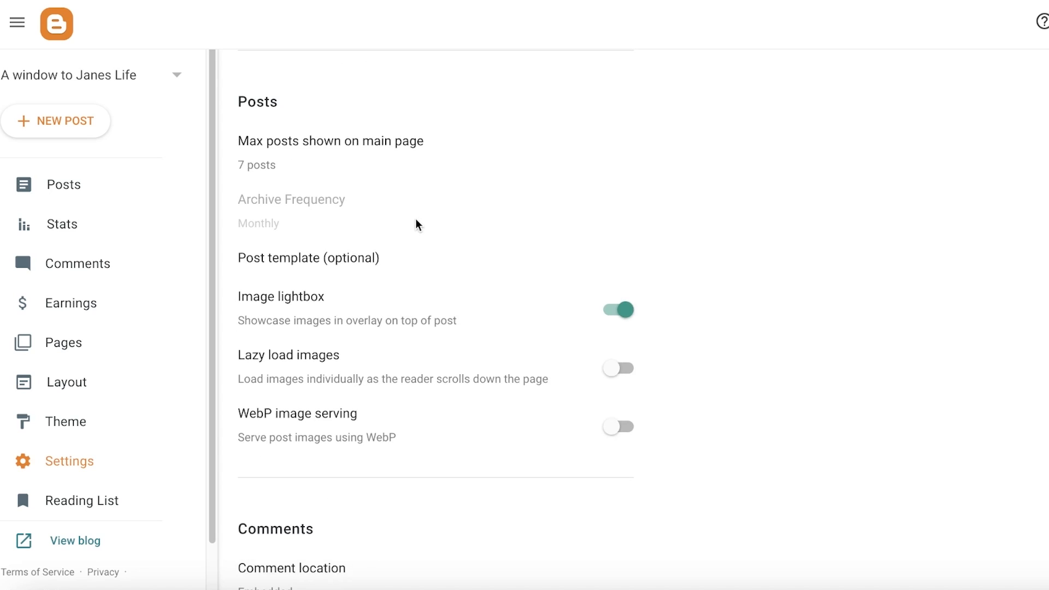
- Set max posts shown on the main page to 5 and turn on Lazy load images
{"action": "left_click", "coordinate": [297, 105]}
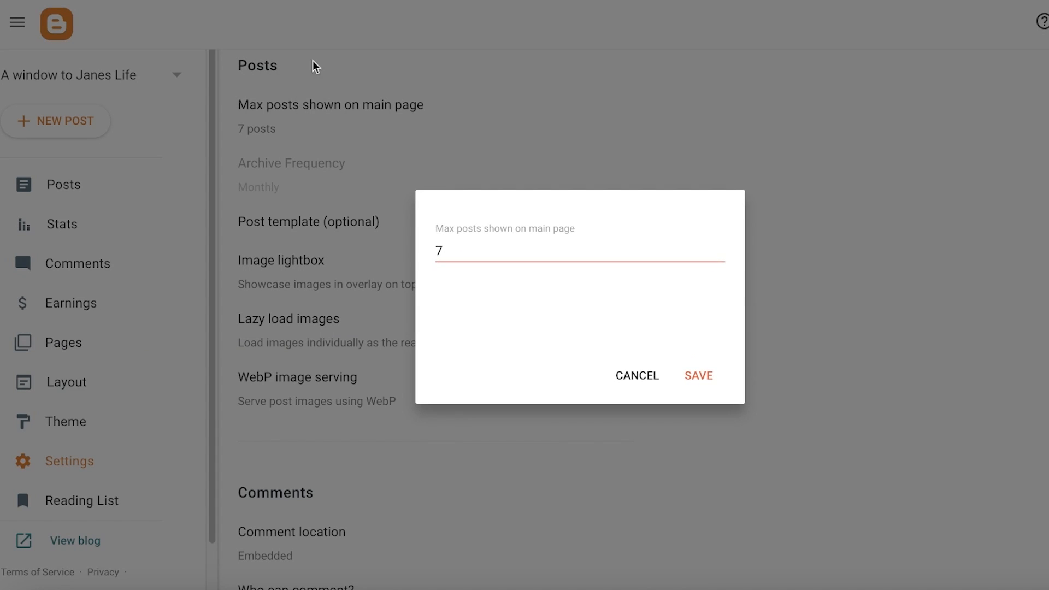
{"action": "left_click", "coordinate": [487, 253]}
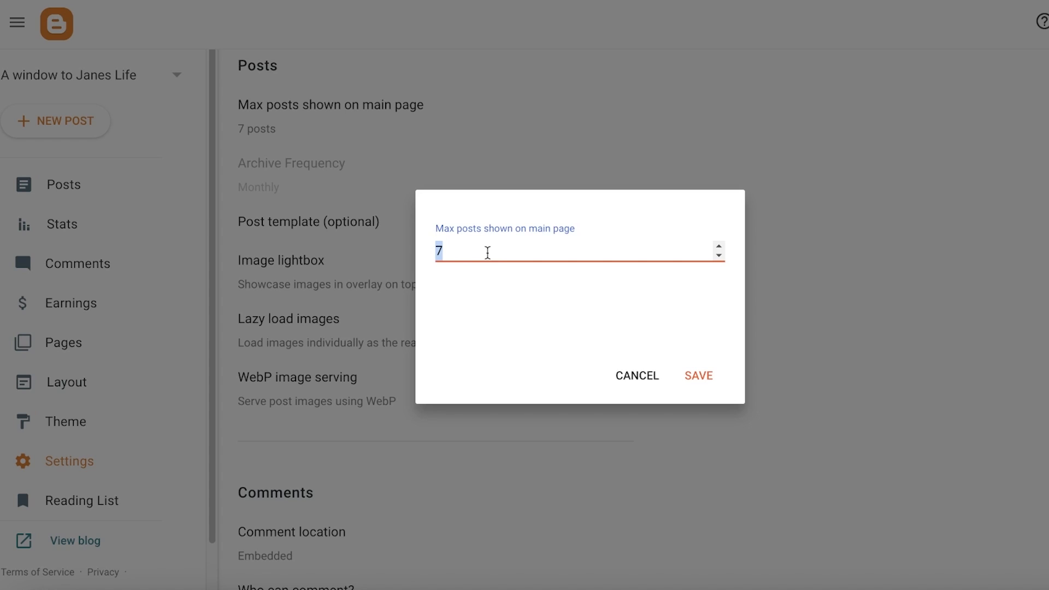
{"action": "type", "text": "5"}
{"action": "left_click", "coordinate": [703, 378]}
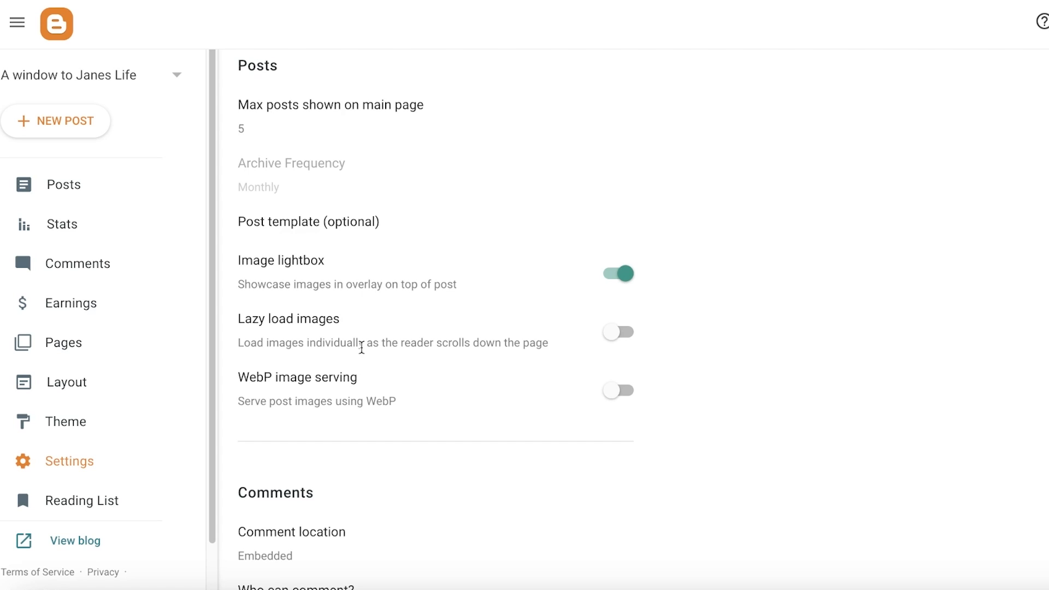
{"action": "left_click", "coordinate": [614, 331]}
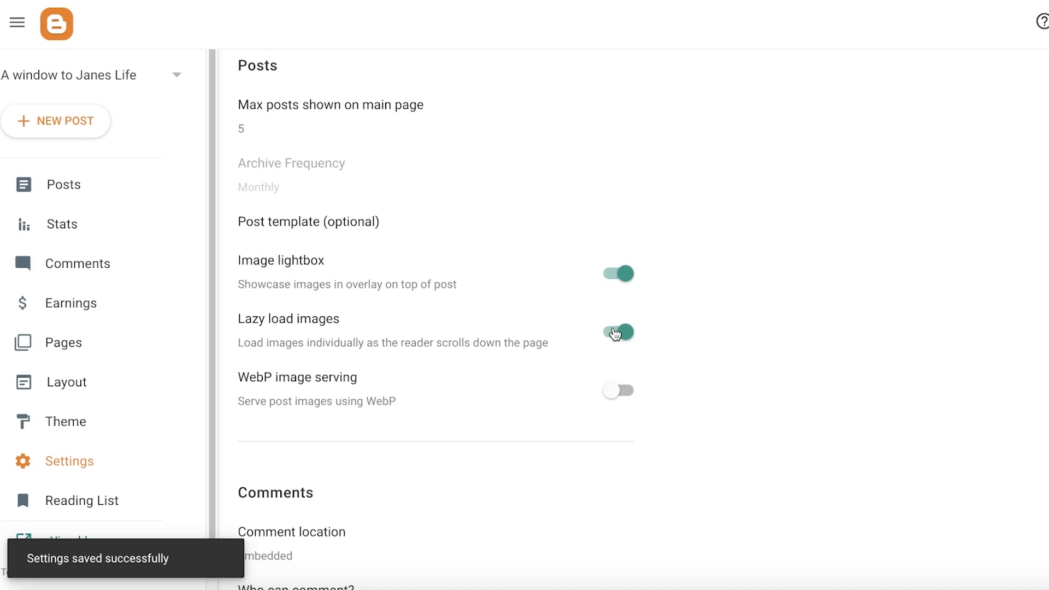
- Set Who can comment to Anyone (including anonymous)
{"action": "scroll", "coordinate": [342, 81], "scroll_direction": "down", "scroll_amount": 7}
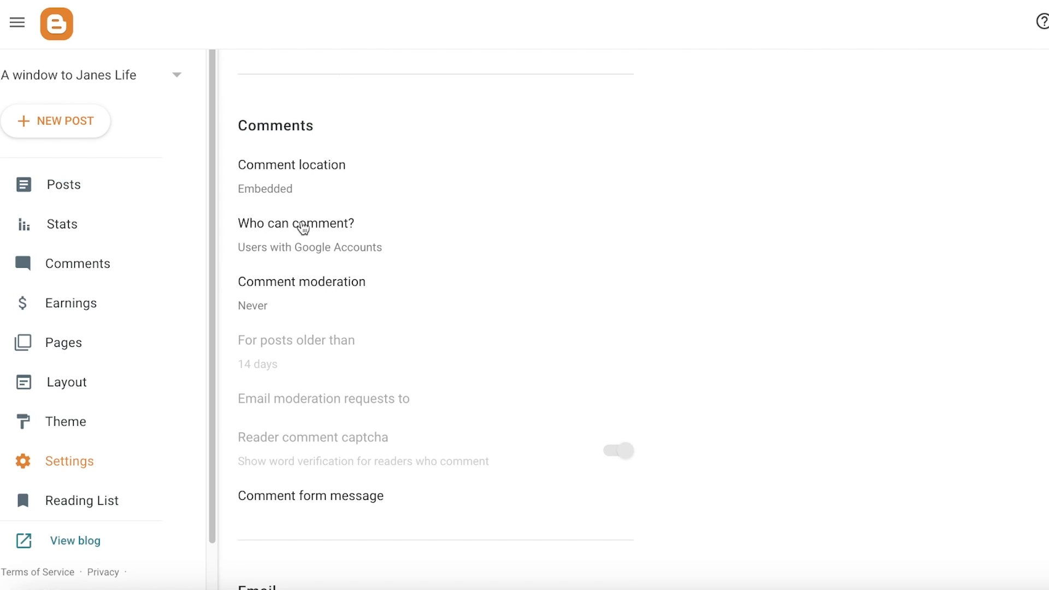
{"action": "left_click", "coordinate": [300, 228]}
{"action": "left_click", "coordinate": [533, 266]}
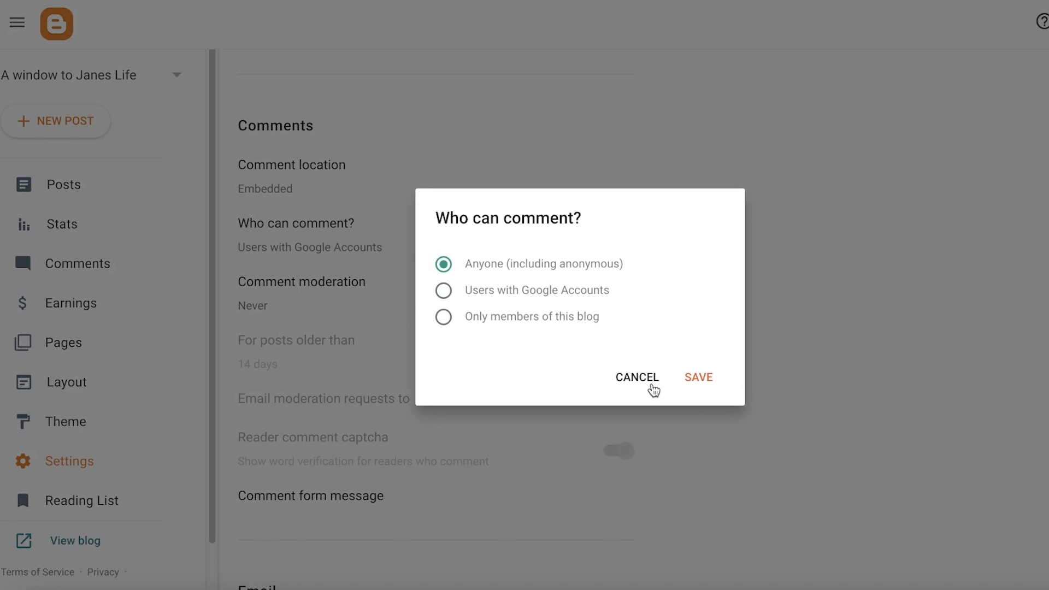
{"action": "left_click", "coordinate": [698, 382]}
- Open the comment moderation options without changing them, then switch comment location to Hide and back to Embedded
{"action": "left_click", "coordinate": [288, 303]}
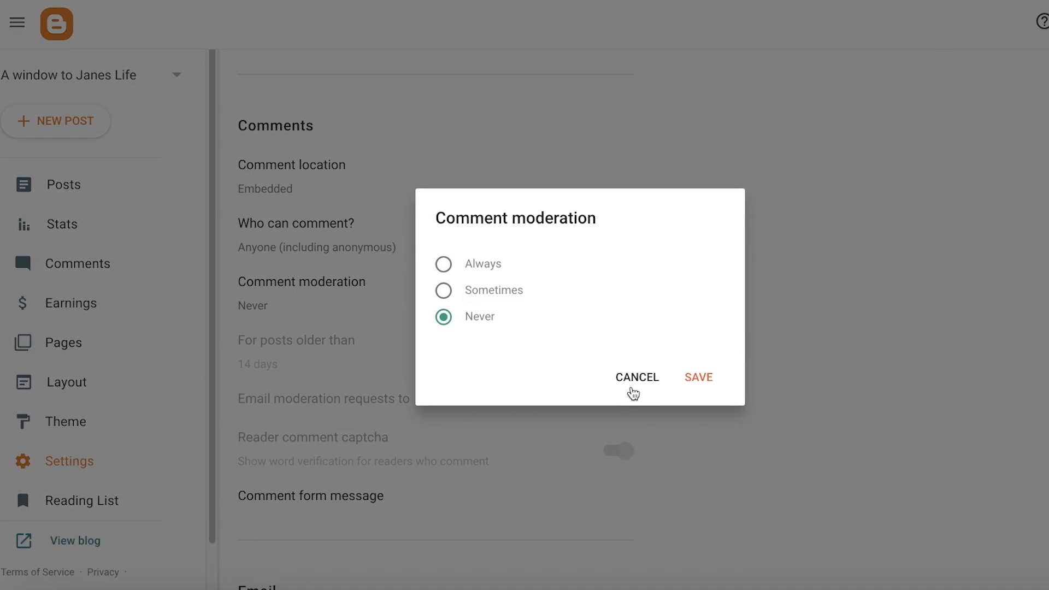
{"action": "left_click", "coordinate": [633, 389]}
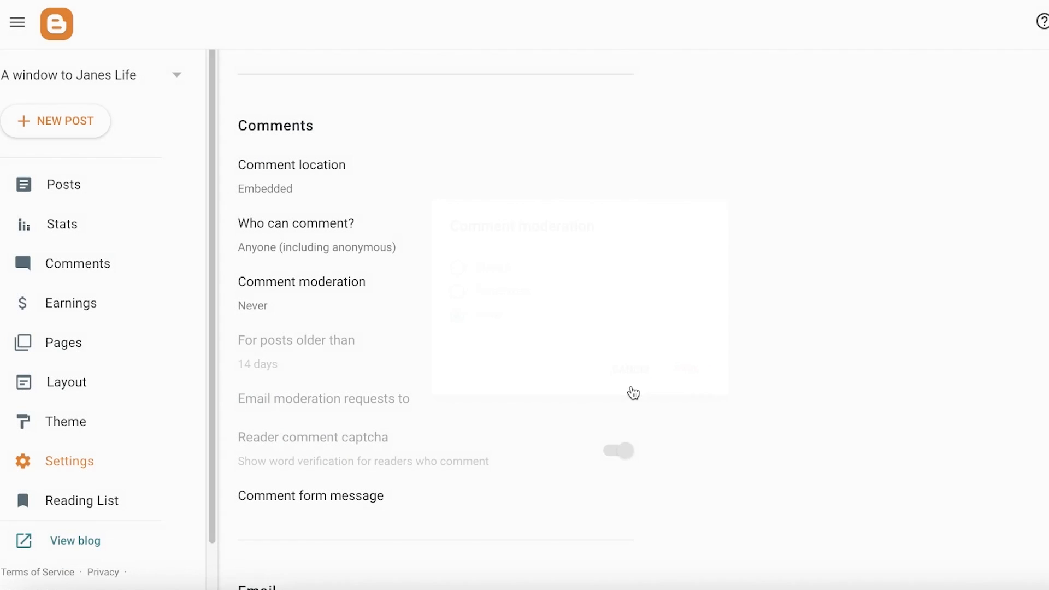
{"action": "left_click", "coordinate": [295, 168]}
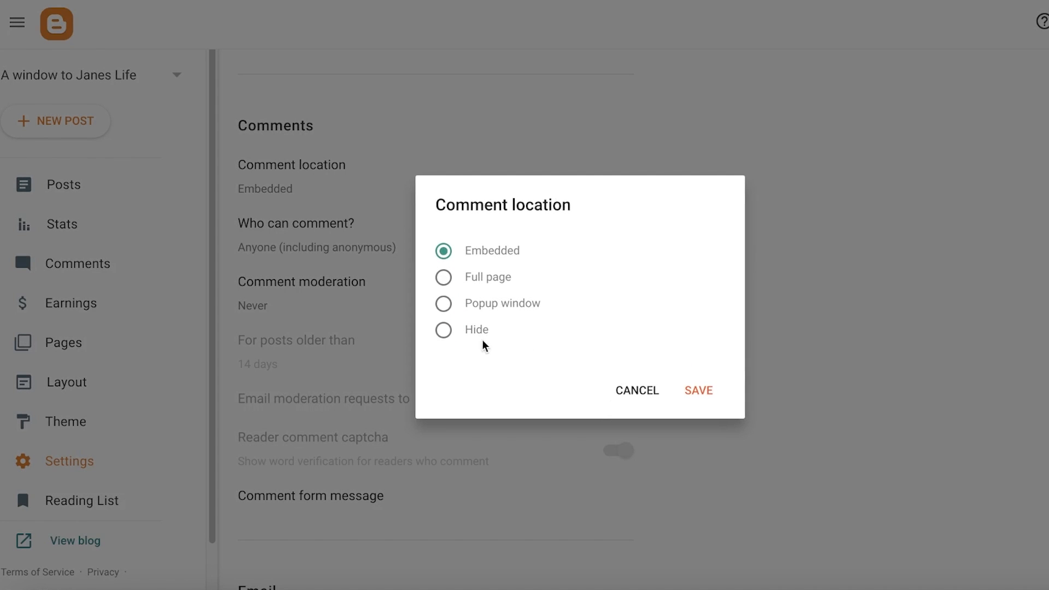
{"action": "left_click", "coordinate": [494, 330]}
{"action": "left_click", "coordinate": [699, 390]}
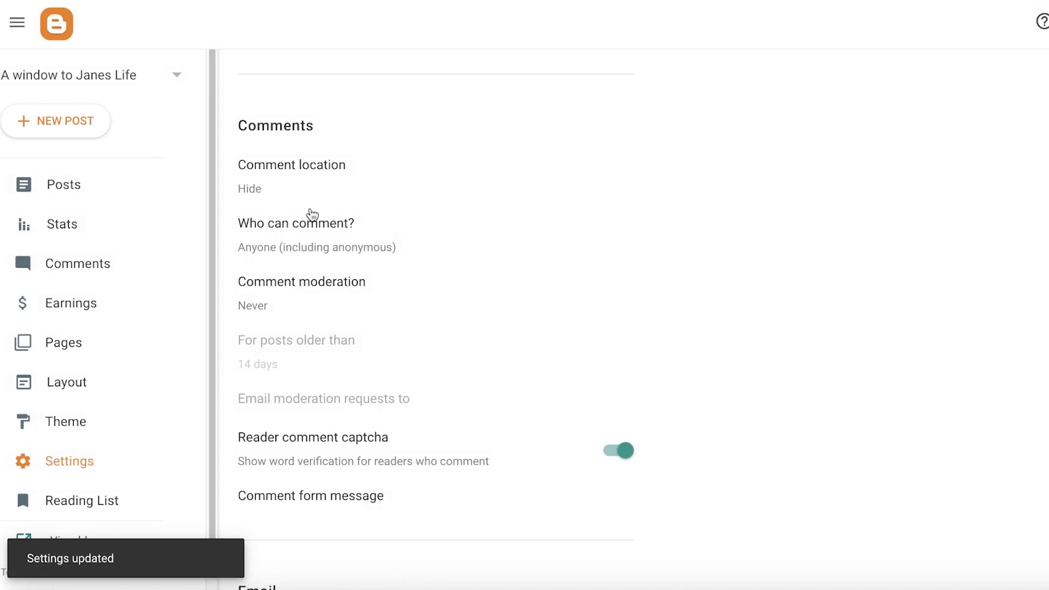
{"action": "left_click", "coordinate": [271, 171]}
{"action": "left_click", "coordinate": [486, 256]}
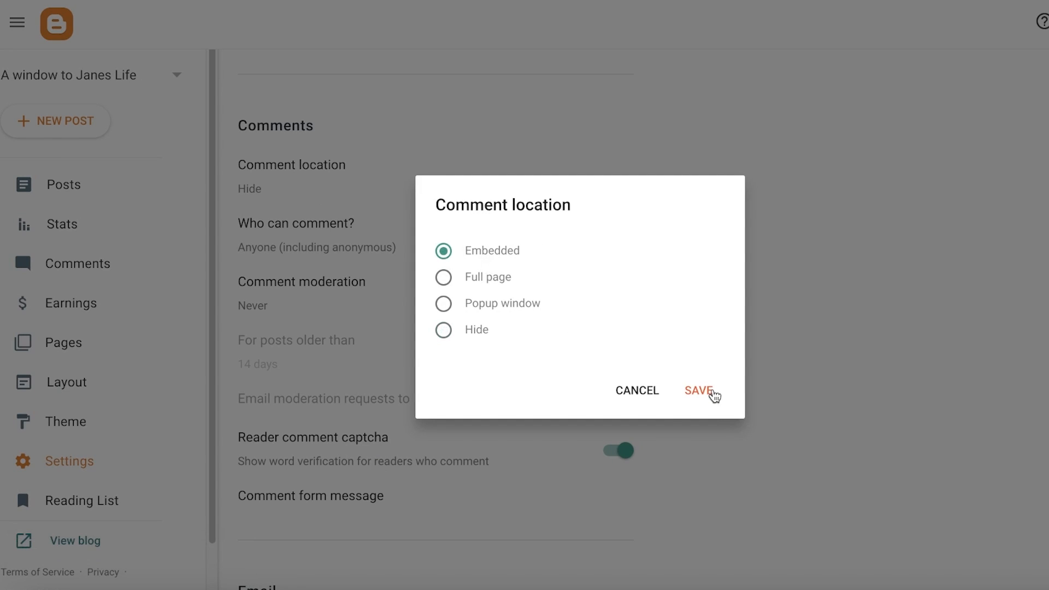
{"action": "left_click", "coordinate": [710, 393]}
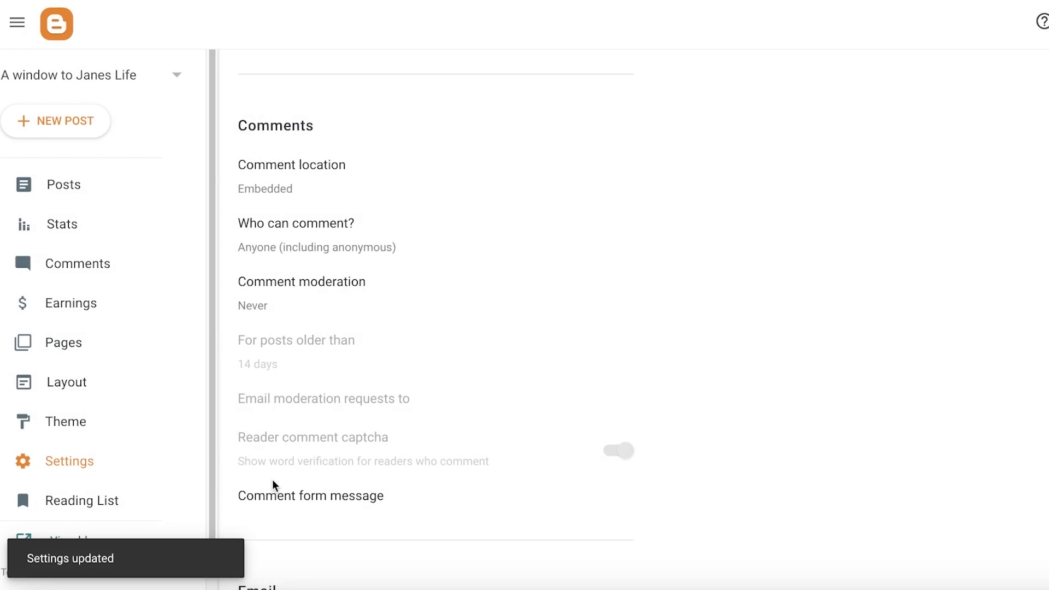
- Open the comment location and comment form message dialogs and close them unchanged
{"action": "left_click", "coordinate": [251, 162]}
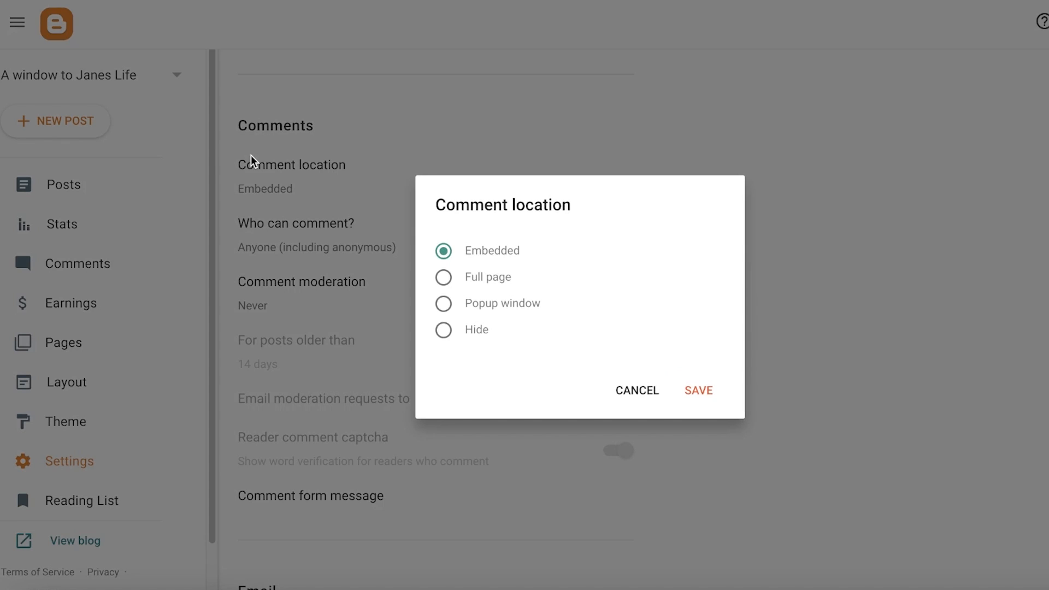
{"action": "left_click", "coordinate": [636, 389]}
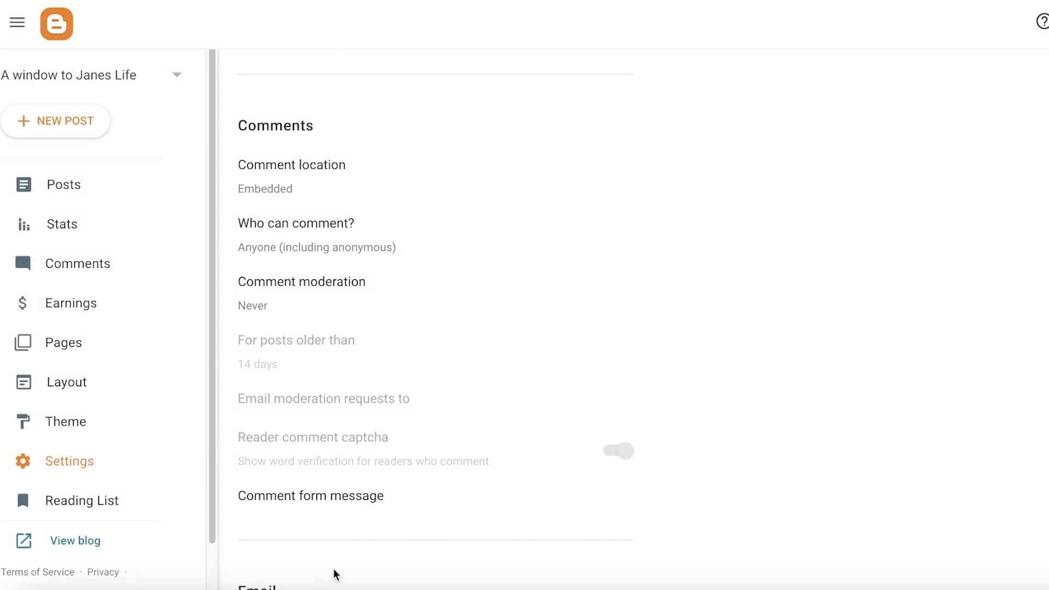
{"action": "left_click", "coordinate": [284, 528]}
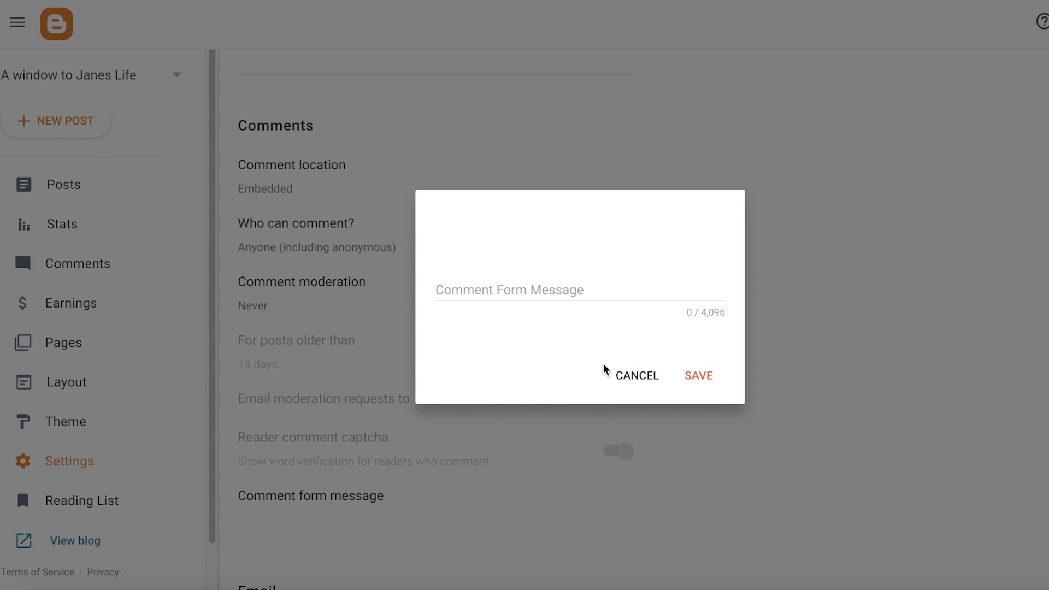
{"action": "left_click", "coordinate": [622, 373]}
{"action": "scroll", "coordinate": [574, 452], "scroll_direction": "down", "scroll_amount": 7}
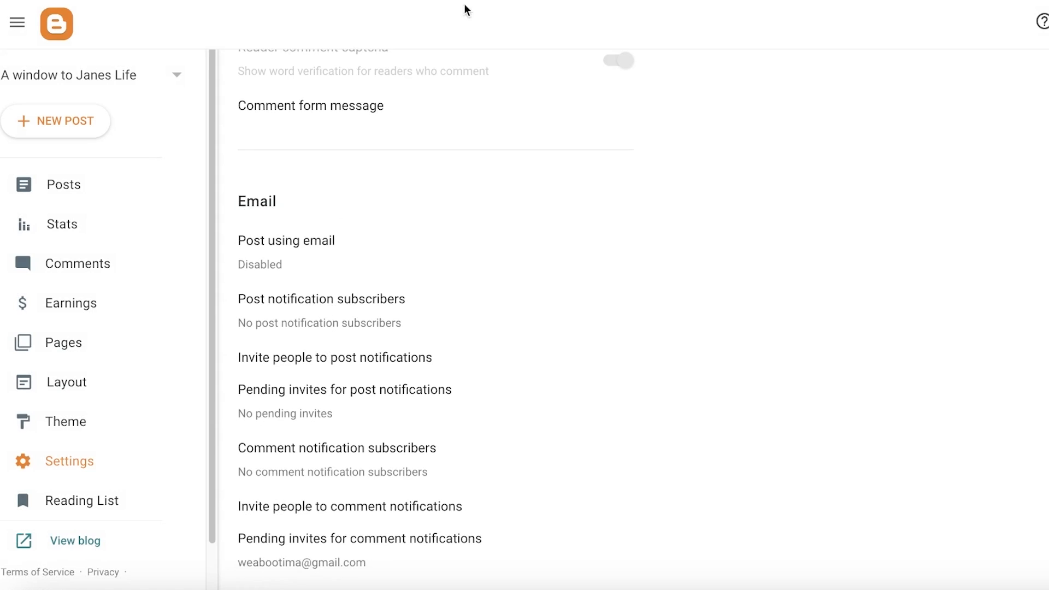
{"action": "left_click", "coordinate": [350, 101]}
{"action": "left_click", "coordinate": [522, 283]}
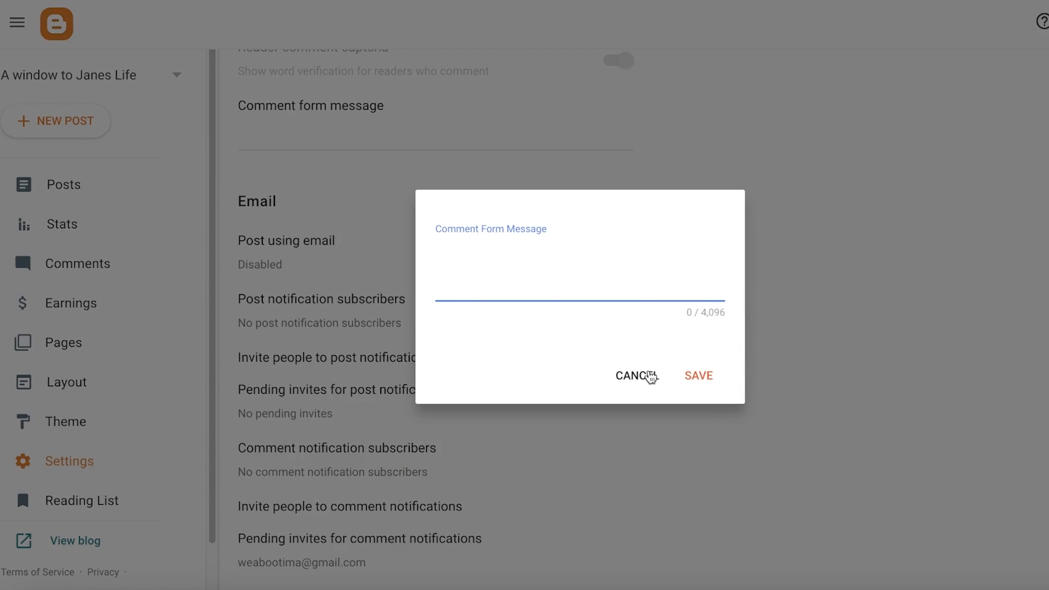
{"action": "left_click", "coordinate": [649, 376]}
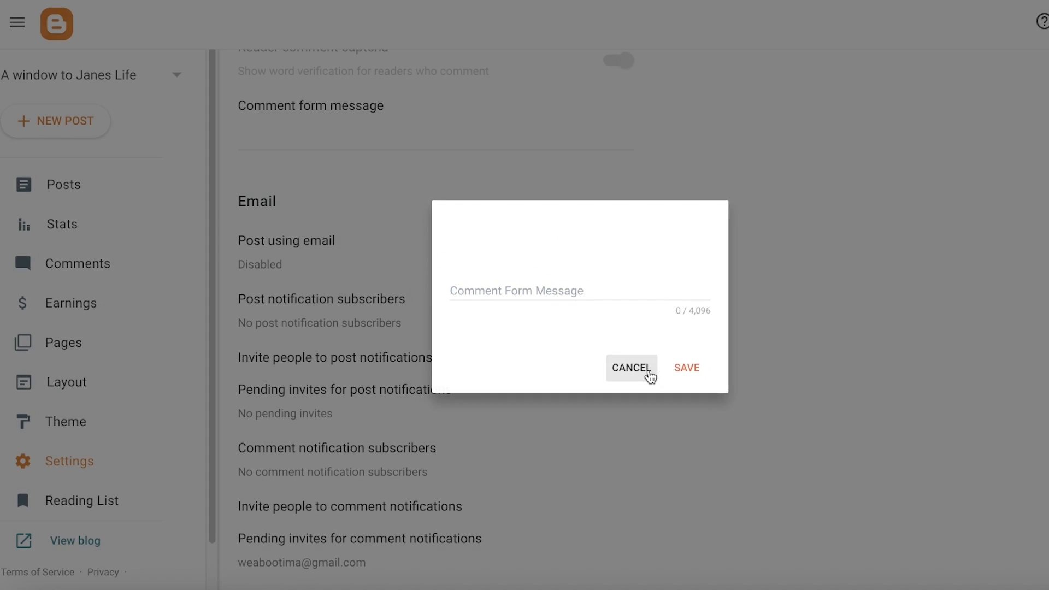
- Scroll through the Email, Formatting, Meta tags, Errors and redirects, and Crawlers and indexing settings
{"action": "scroll", "coordinate": [640, 370], "scroll_direction": "down", "scroll_amount": 3}
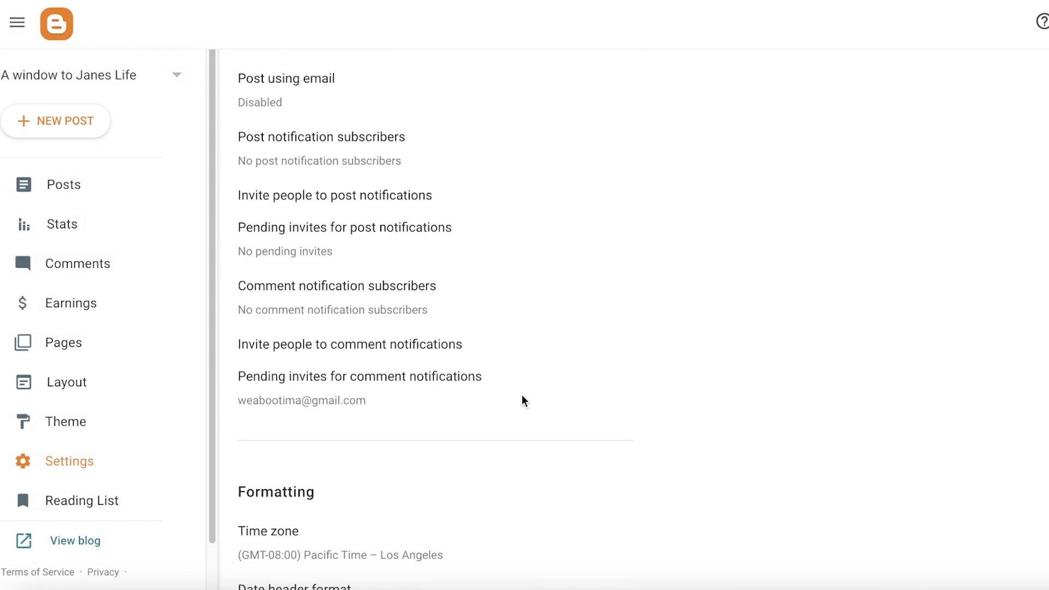
{"action": "scroll", "coordinate": [340, 236], "scroll_direction": "up", "scroll_amount": 1}
{"action": "scroll", "coordinate": [335, 220], "scroll_direction": "down", "scroll_amount": 20}
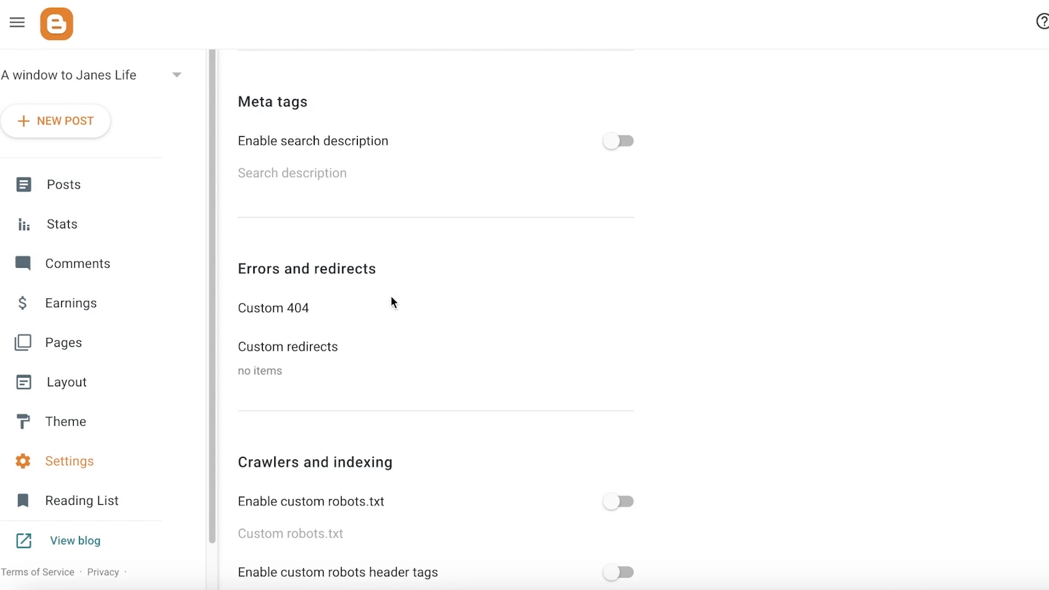
{"action": "scroll", "coordinate": [444, 342], "scroll_direction": "up", "scroll_amount": 15}
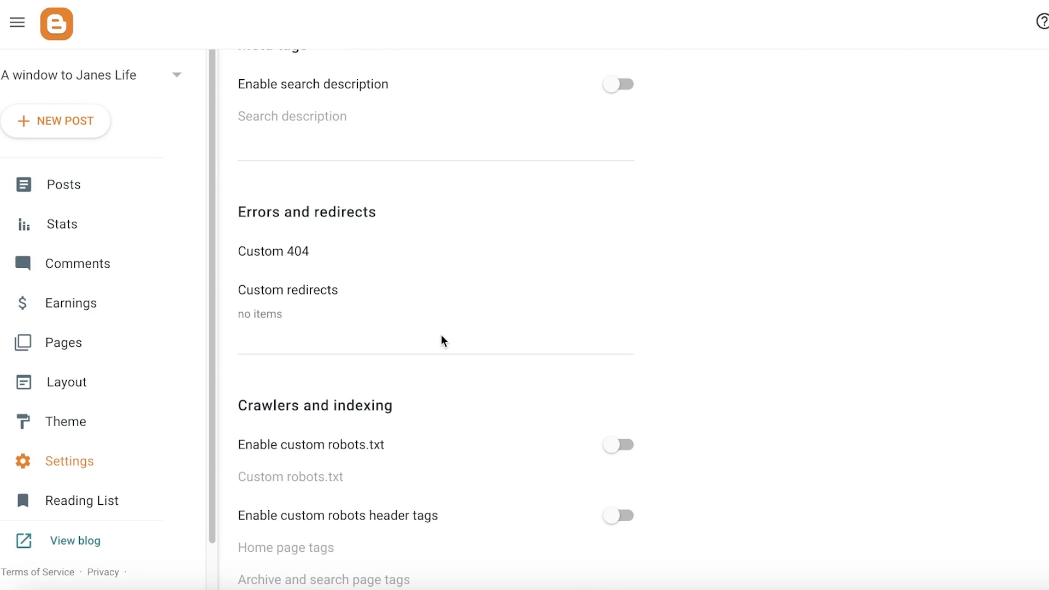
{"action": "scroll", "coordinate": [440, 343], "scroll_direction": "up", "scroll_amount": 15}
- Open the posts list and view the live blog, then return to the dashboard
{"action": "left_click", "coordinate": [48, 186]}
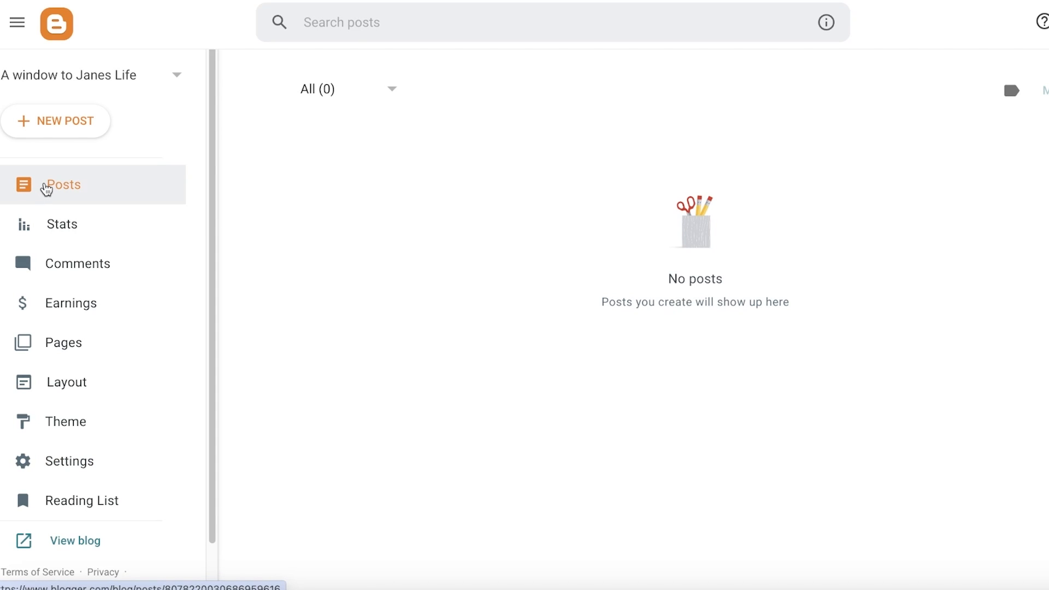
{"action": "left_click", "coordinate": [69, 541]}
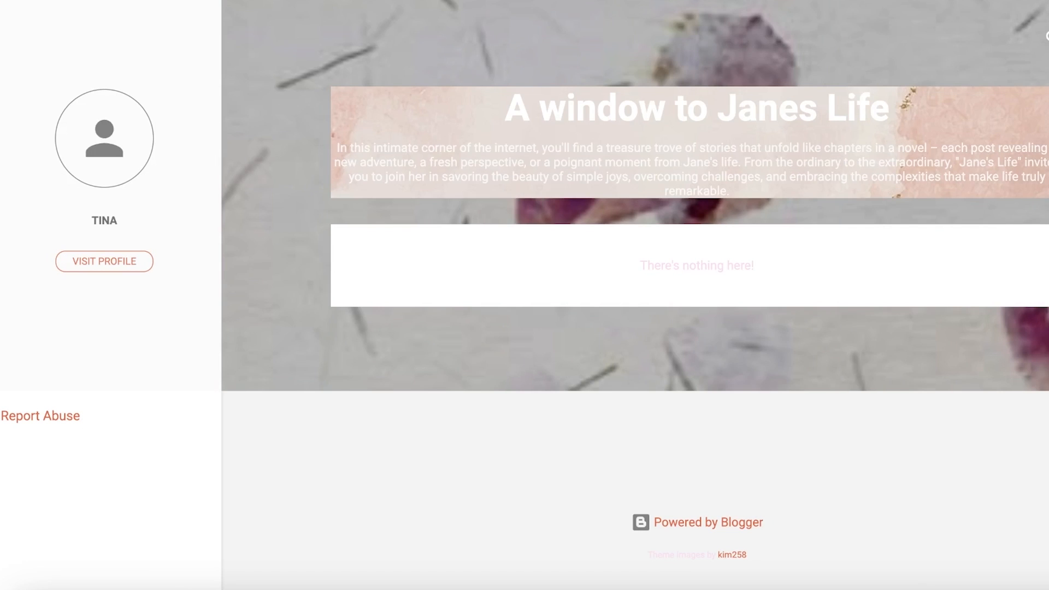
{"action": "left_click", "coordinate": [492, 1]}
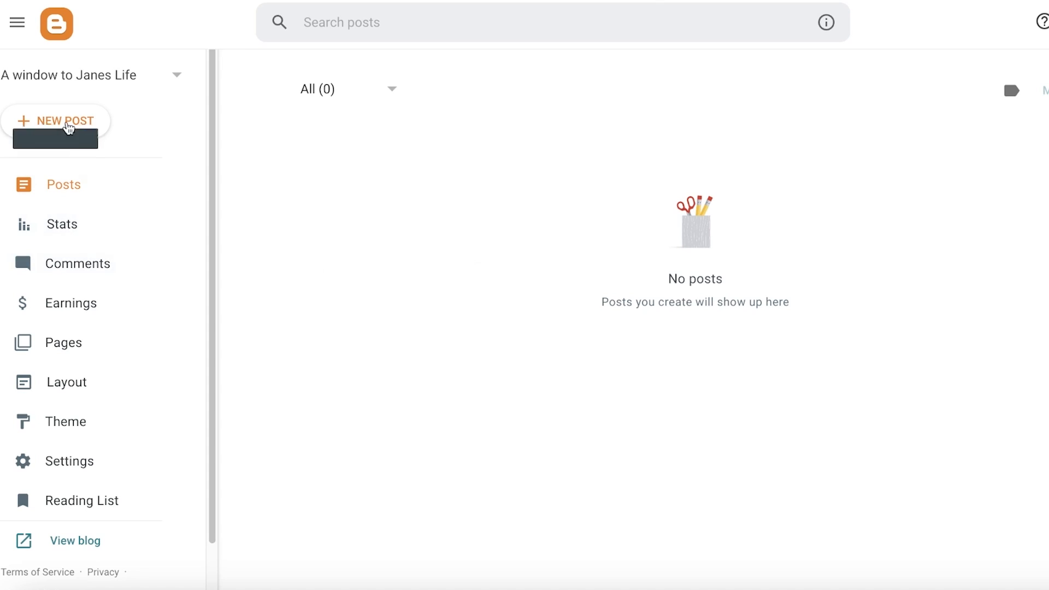
- Start a new post and title it "How my mom and I made the best cookies ever!"
{"action": "left_click", "coordinate": [68, 126]}
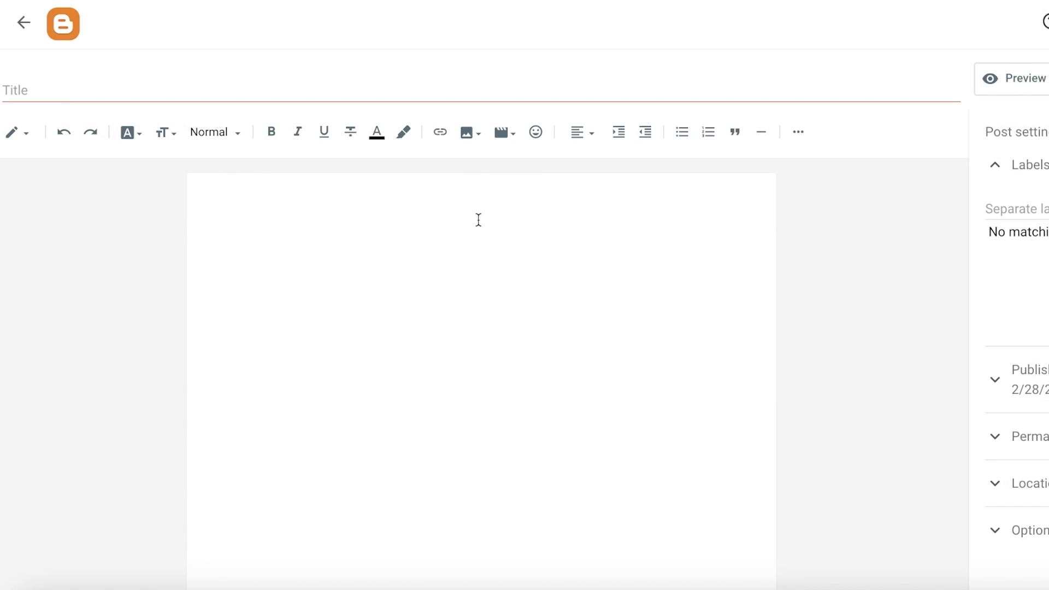
{"action": "left_click", "coordinate": [387, 84]}
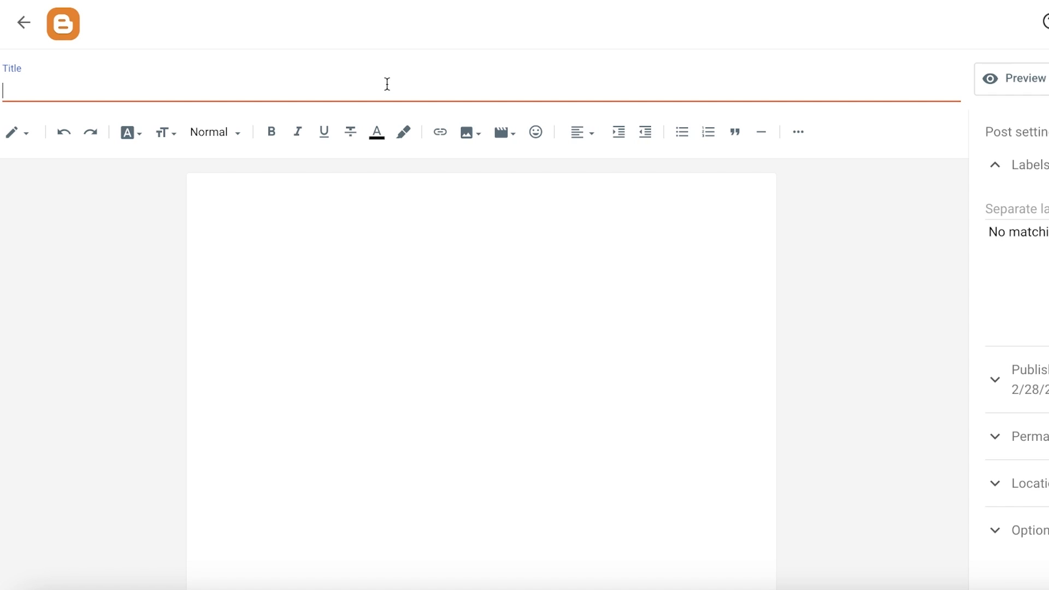
{"action": "type", "text": "A"}
{"action": "type", "text": "ow my mom an"}
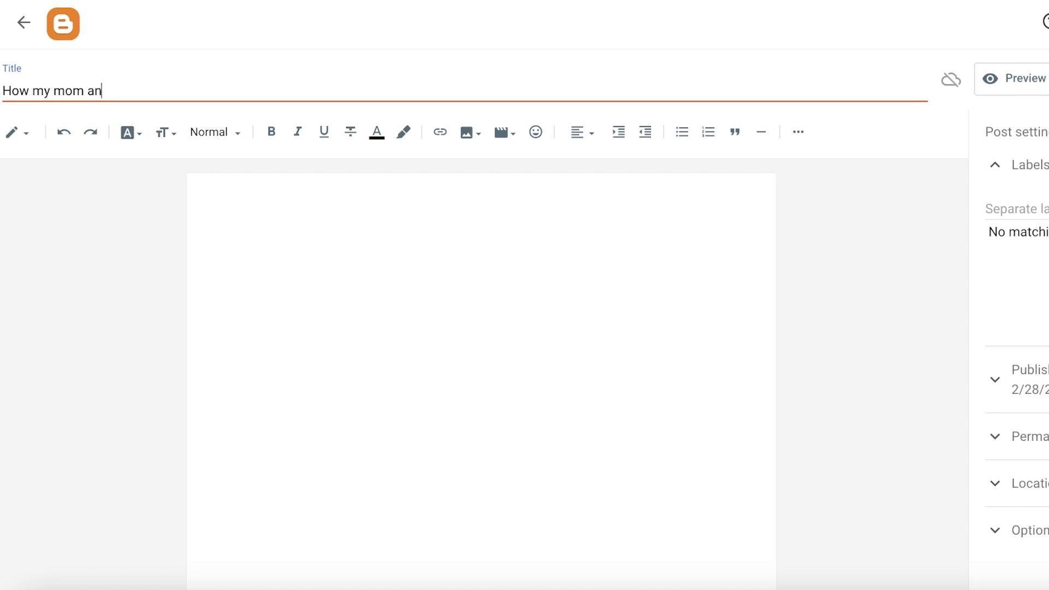
{"action": "type", "text": "d I went to disney"}
{"action": "double_click", "coordinate": [186, 89]}
{"action": "type", "text": "Dis"}
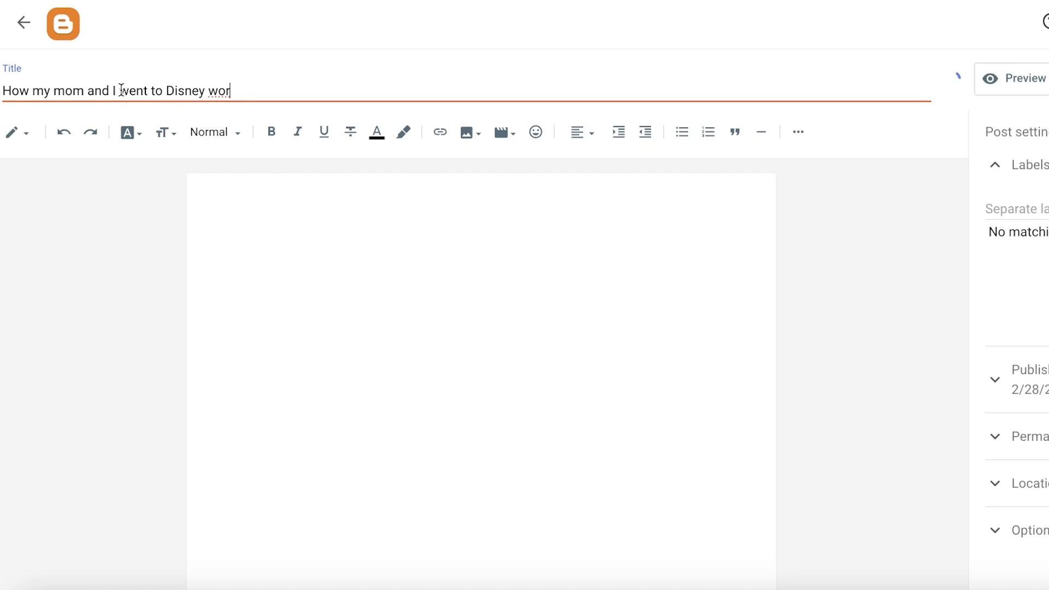
{"action": "left_click_drag", "start_coordinate": [120, 90], "coordinate": [231, 91]}
{"action": "type", "text": "made the bes"}
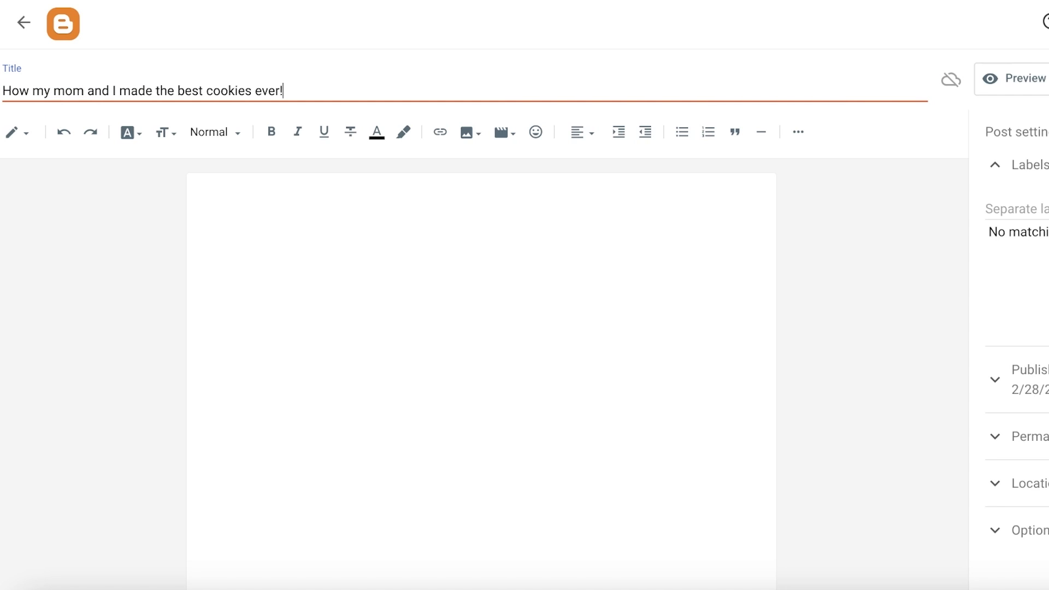
- Capitalize the title so it reads "How My Mom and I Made The Best Cookies Ever!"
{"action": "left_click", "coordinate": [64, 90]}
{"action": "key", "text": "BackSpace"}
{"action": "type", "text": "A"}
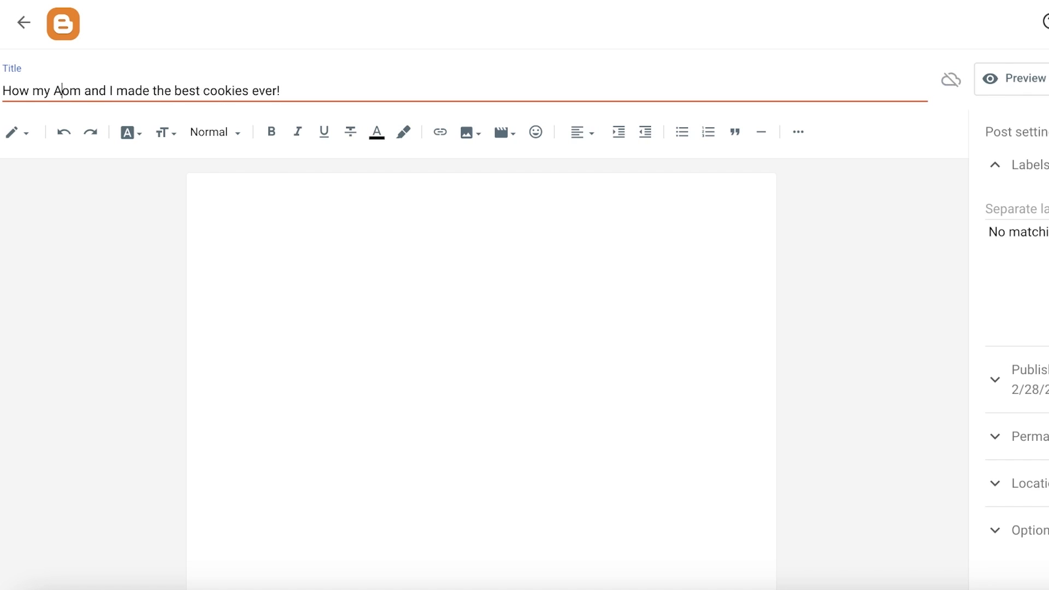
{"action": "key", "text": "BackSpace"}
{"action": "key", "text": "BackSpace"}
{"action": "type", "text": "M"}
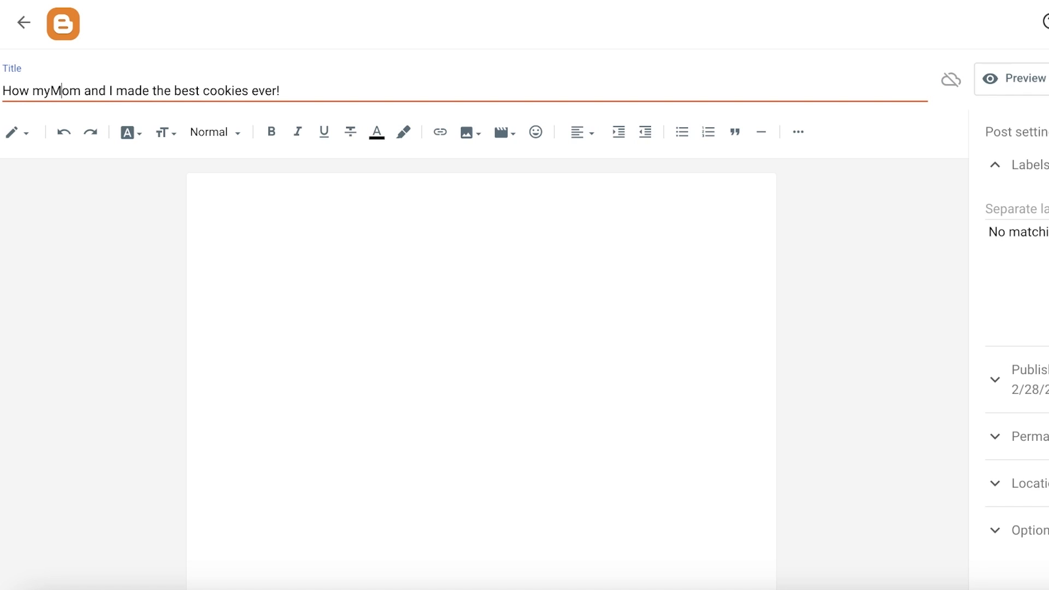
{"action": "left_click", "coordinate": [38, 90]}
{"action": "key", "text": "BackSpace"}
{"action": "type", "text": "M"}
{"action": "left_click", "coordinate": [49, 89]}
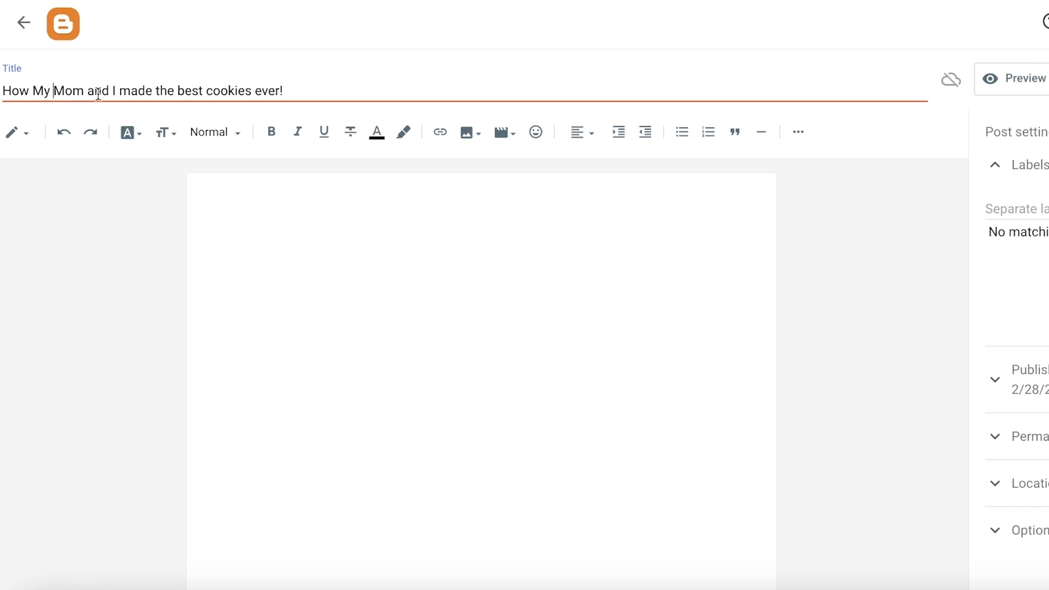
{"action": "key", "text": "BackSpace"}
{"action": "type", "text": "M"}
{"action": "left_click", "coordinate": [160, 91]}
{"action": "key", "text": "BackSpace"}
{"action": "type", "text": "T"}
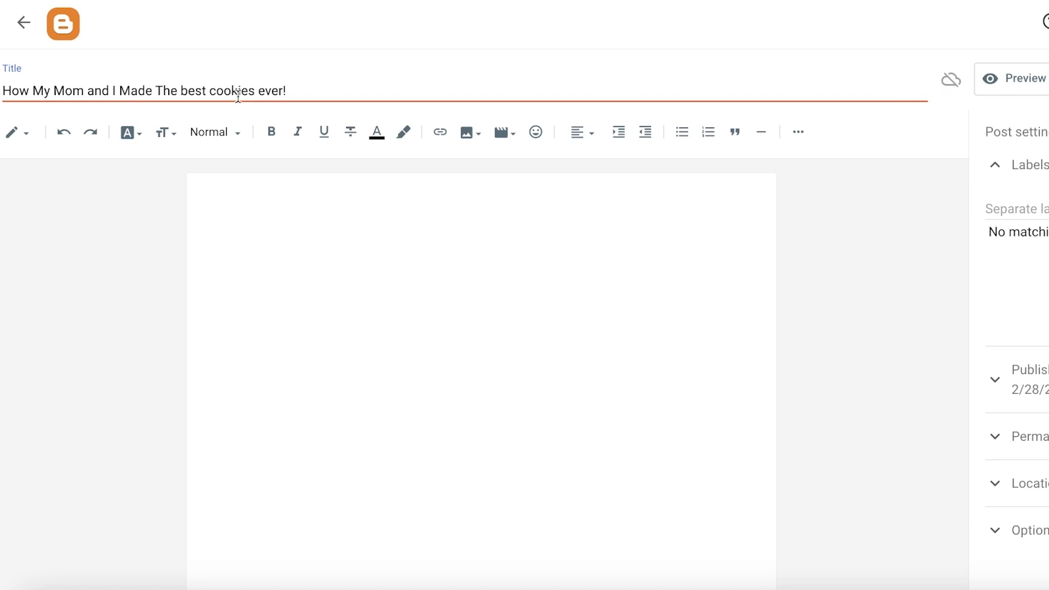
{"action": "left_click", "coordinate": [187, 89]}
{"action": "key", "text": "BackSpace"}
{"action": "type", "text": "B"}
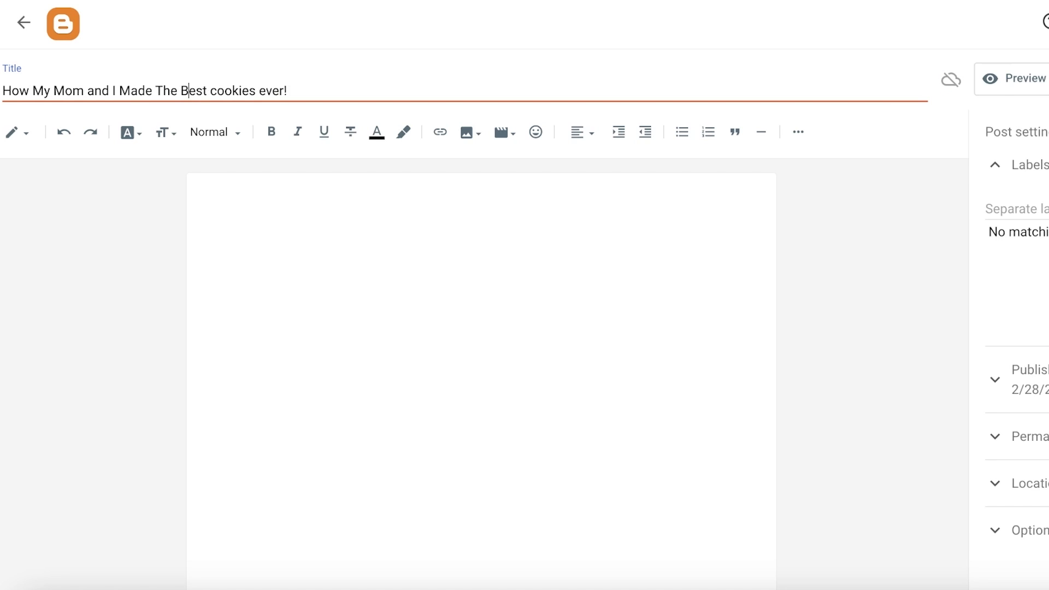
{"action": "double_click", "coordinate": [217, 89]}
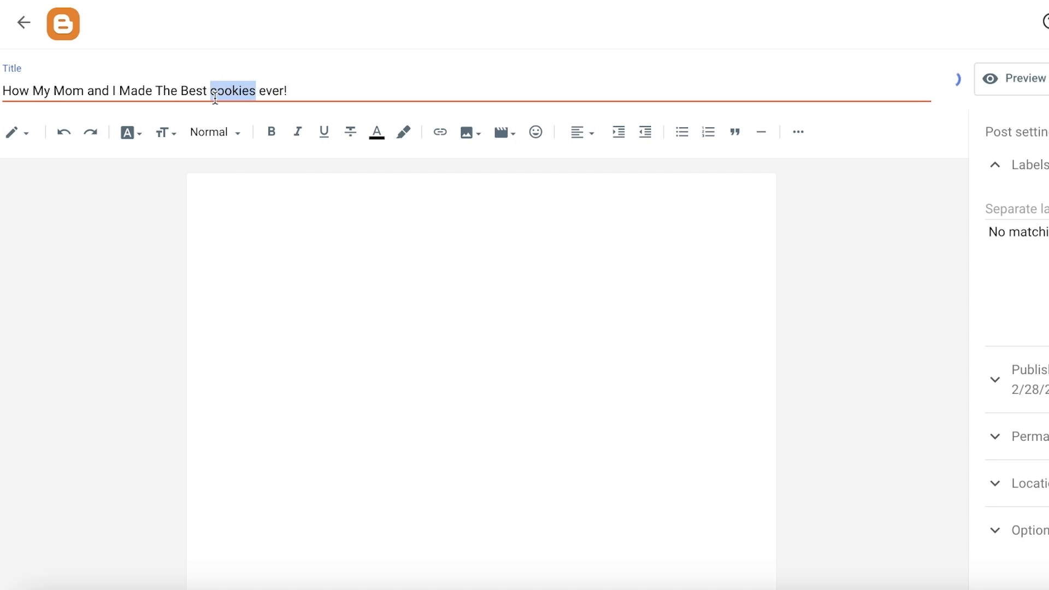
{"action": "left_click", "coordinate": [217, 90]}
{"action": "key", "text": "BackSpace"}
{"action": "type", "text": "C"}
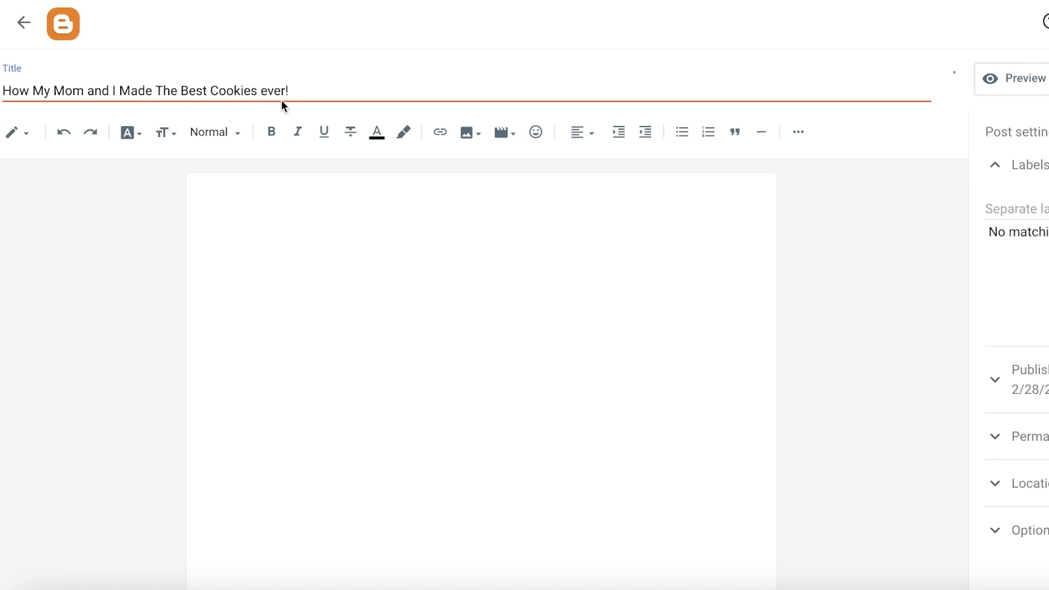
{"action": "key", "text": "BackSpace"}
{"action": "type", "text": "E"}
- Browse the editor's view modes, font, text size, paragraph style and more-formatting menus
{"action": "left_click", "coordinate": [196, 290]}
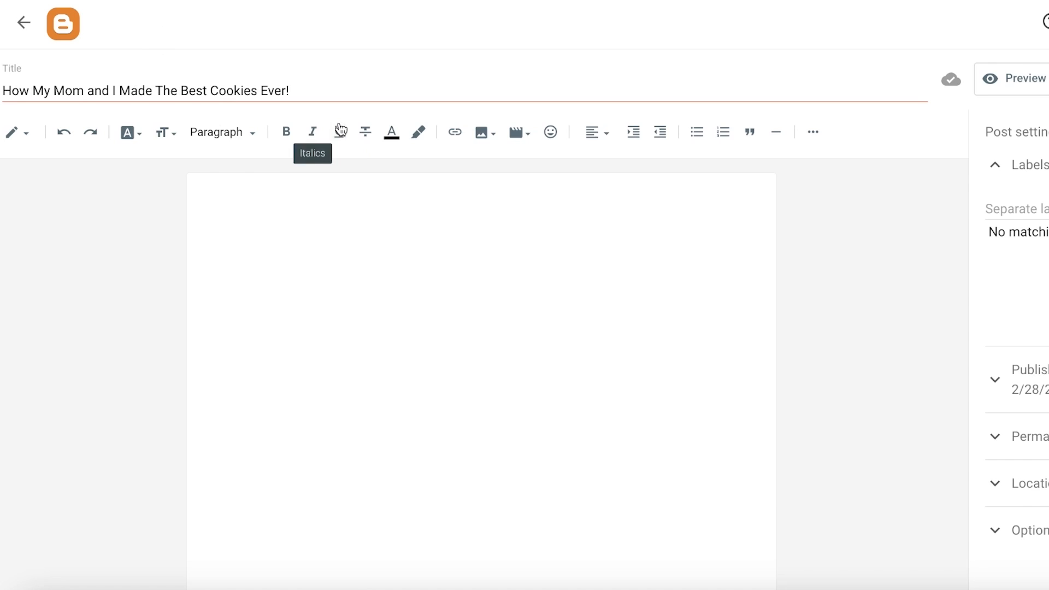
{"action": "left_click", "coordinate": [23, 135]}
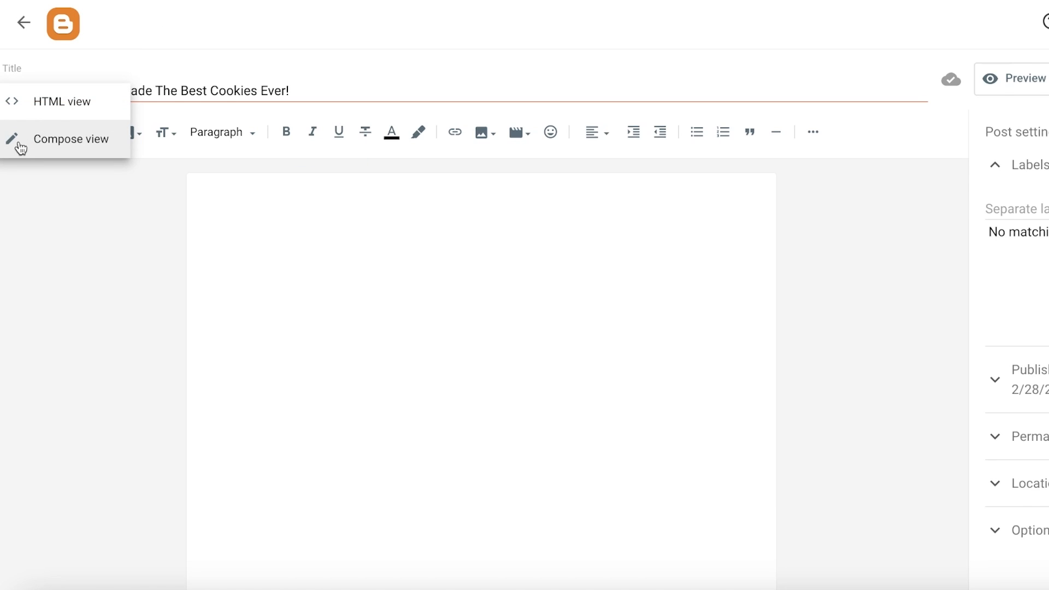
{"action": "left_click", "coordinate": [24, 141]}
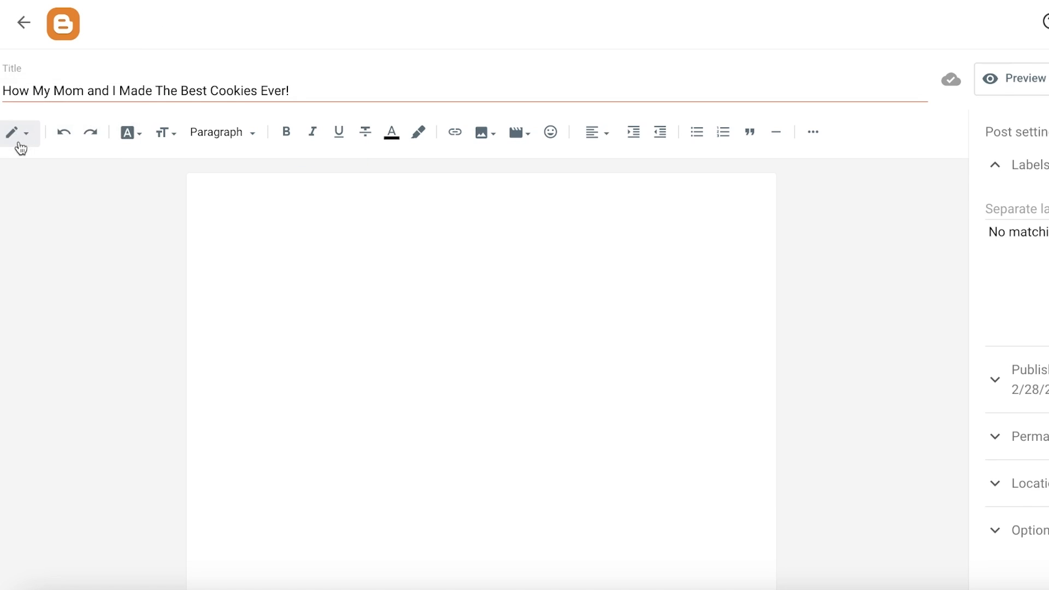
{"action": "left_click", "coordinate": [140, 134]}
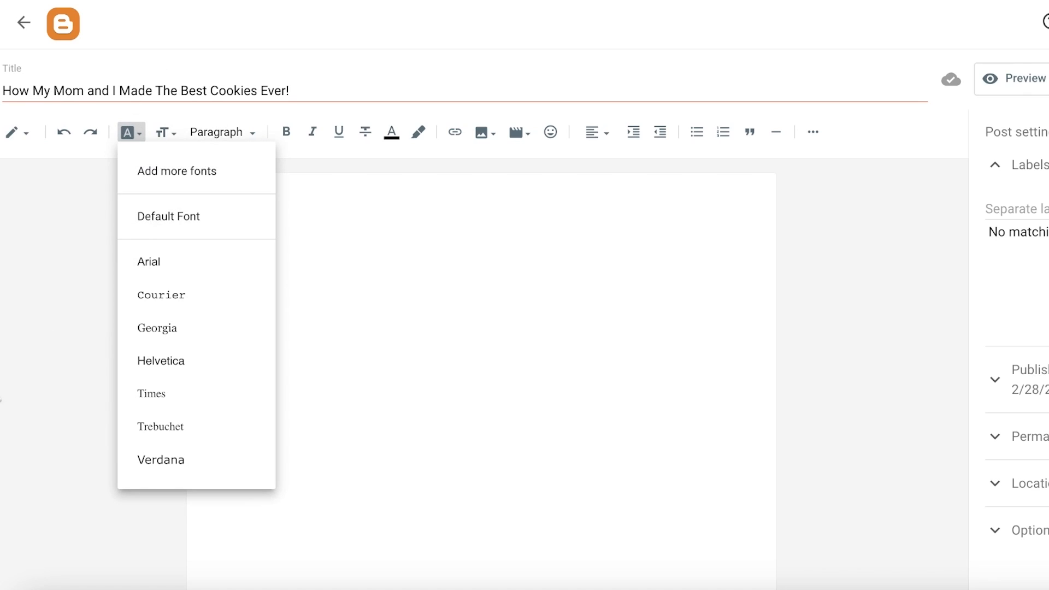
{"action": "left_click", "coordinate": [335, 254]}
{"action": "left_click", "coordinate": [179, 133]}
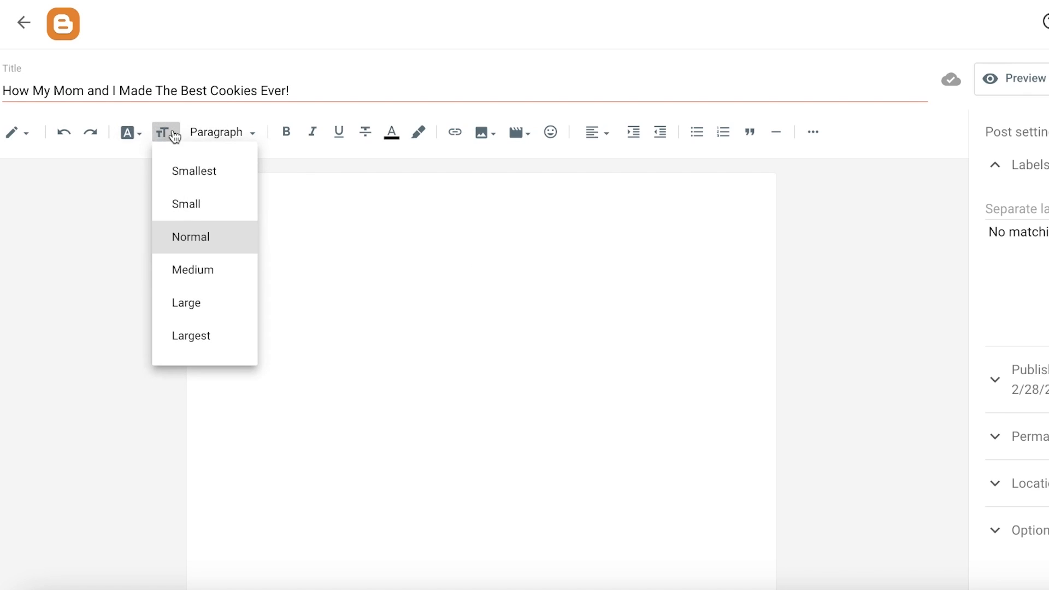
{"action": "left_click", "coordinate": [225, 136]}
{"action": "left_click", "coordinate": [226, 138]}
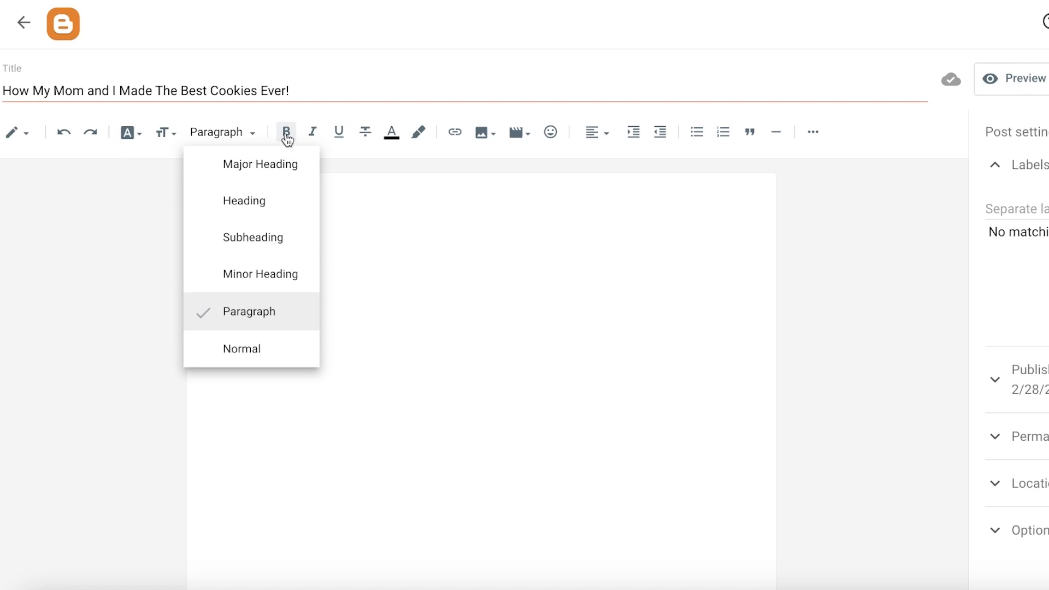
{"action": "left_click", "coordinate": [854, 166]}
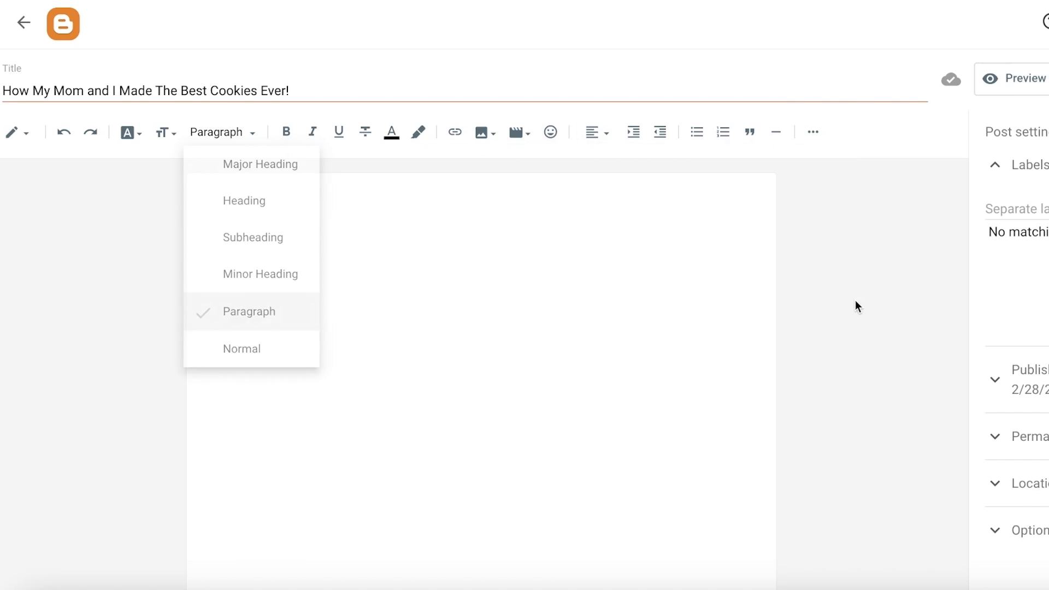
{"action": "left_click", "coordinate": [813, 133]}
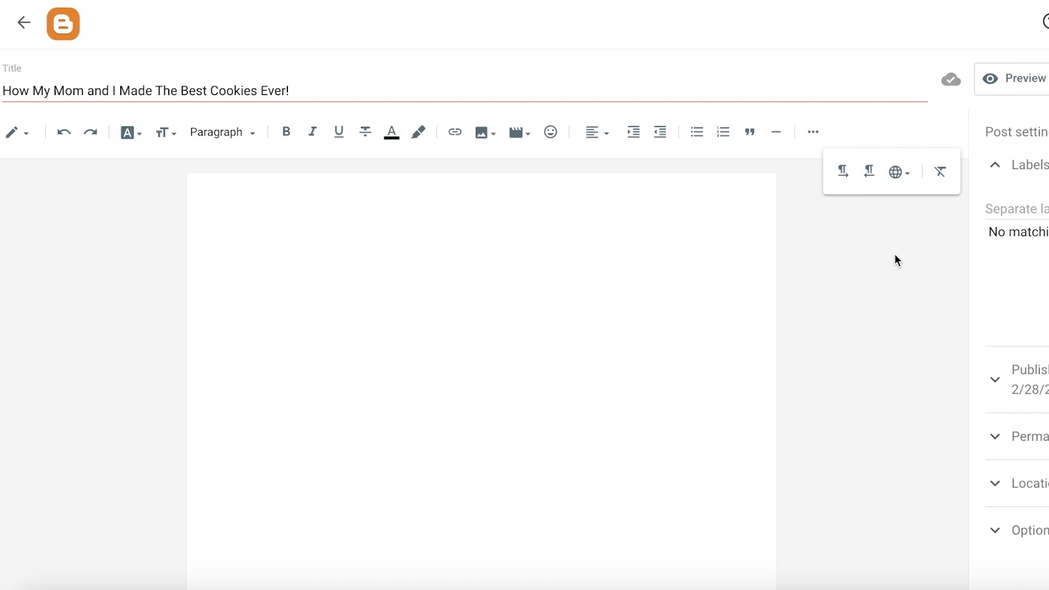
{"action": "left_click", "coordinate": [238, 203]}
{"action": "left_click", "coordinate": [21, 133]}
{"action": "left_click", "coordinate": [34, 138]}
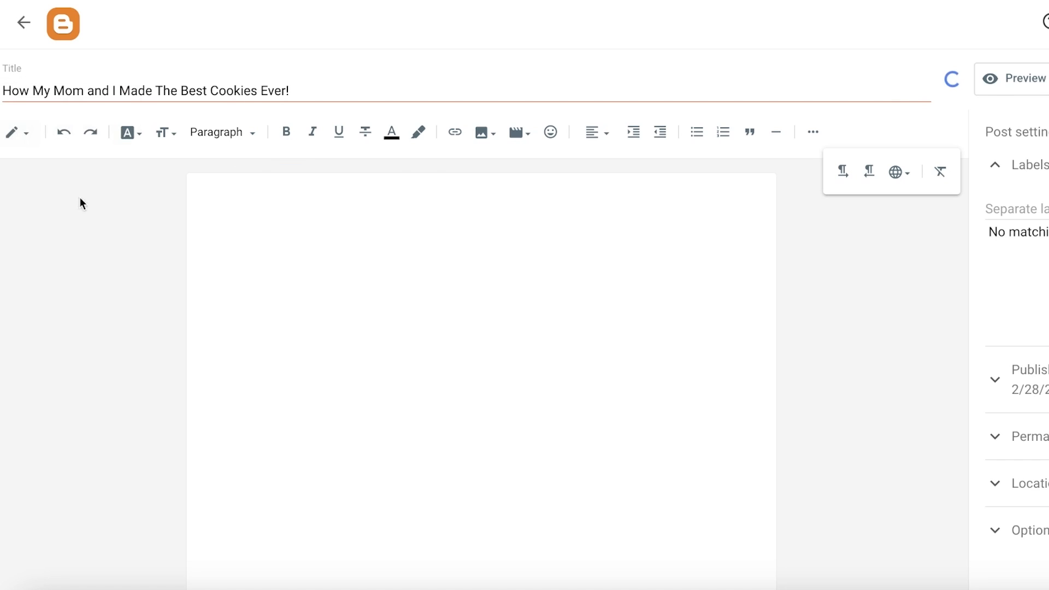
- Write a Major Heading in Times reading "My mom hates baking, but we made the best cookies ever!"
{"action": "left_click", "coordinate": [127, 133]}
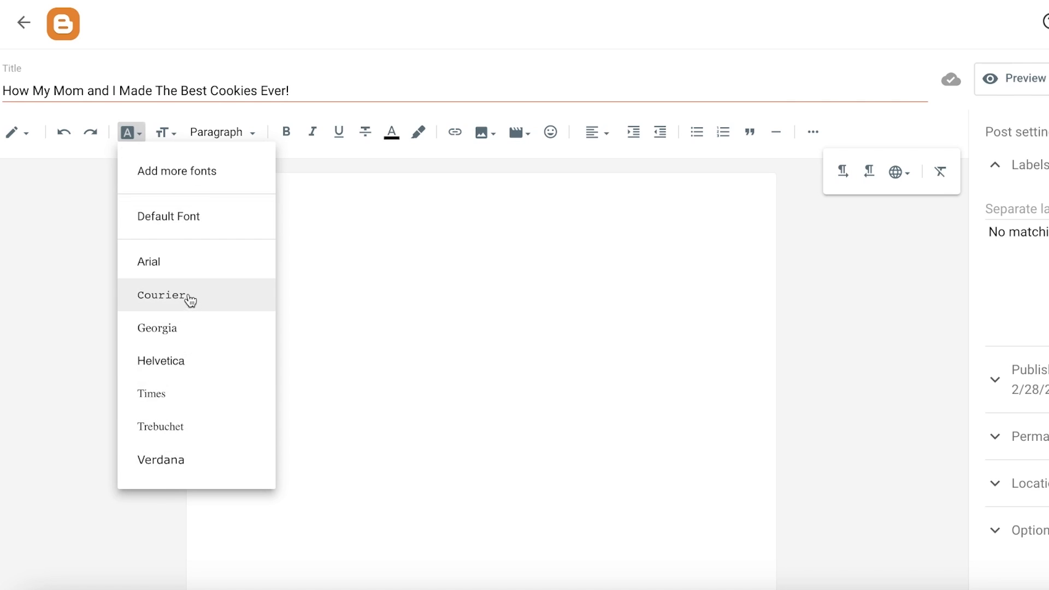
{"action": "left_click", "coordinate": [177, 404]}
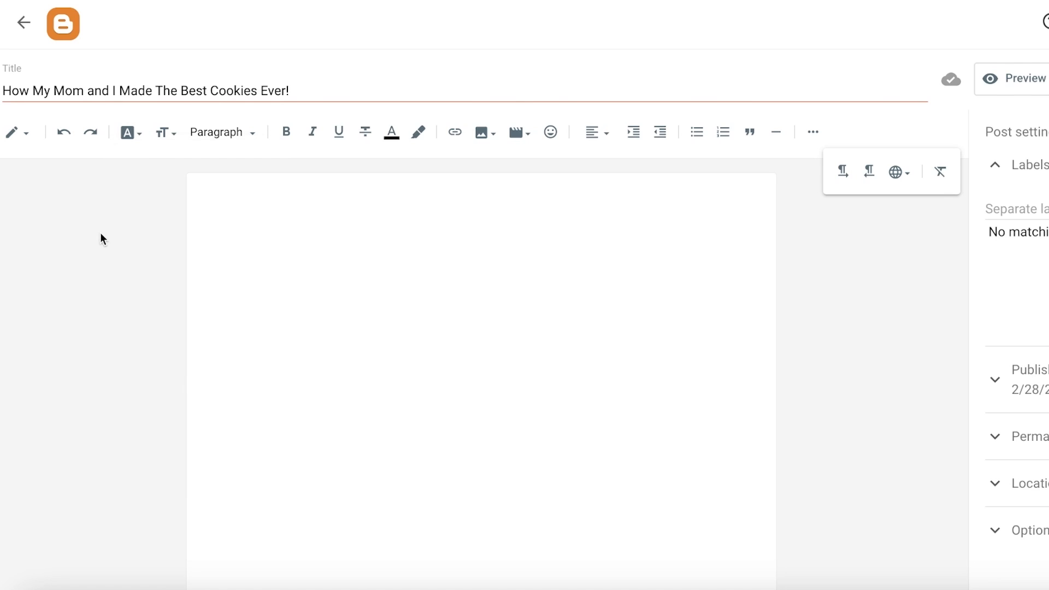
{"action": "left_click", "coordinate": [169, 134]}
{"action": "left_click", "coordinate": [218, 136]}
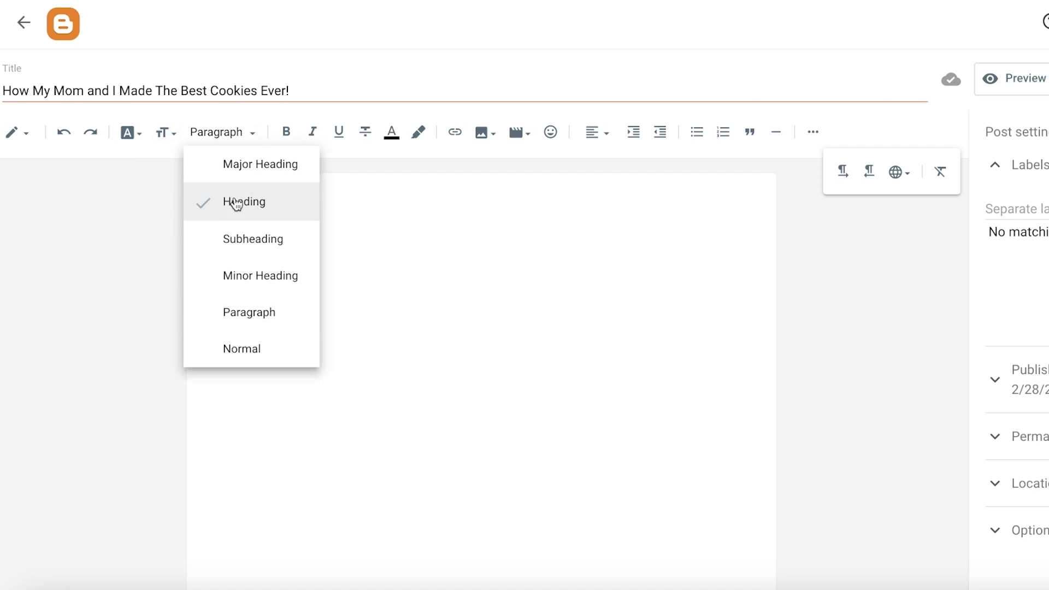
{"action": "left_click", "coordinate": [232, 204]}
{"action": "left_click", "coordinate": [223, 132]}
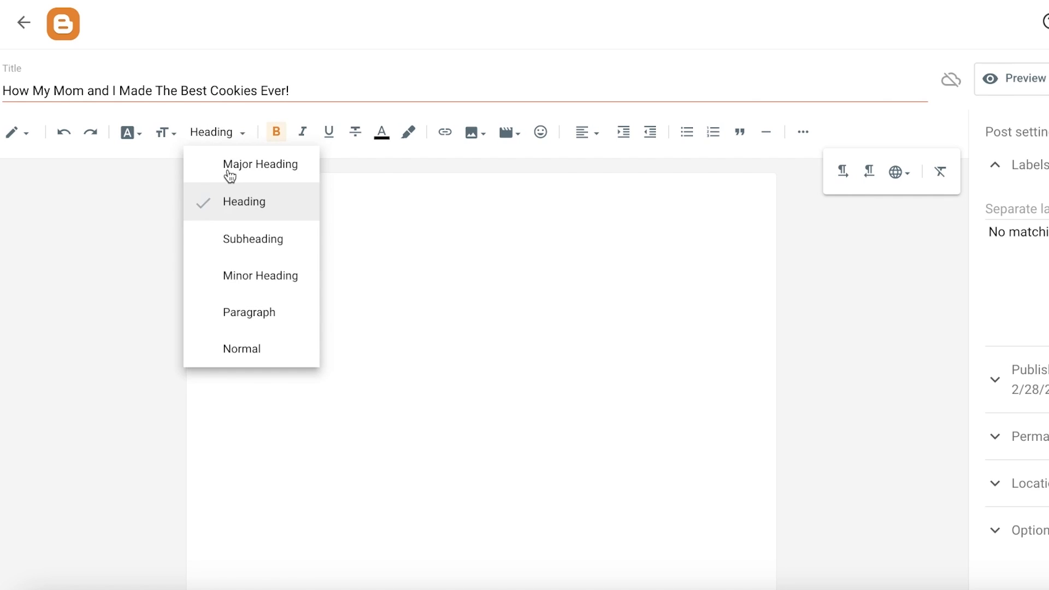
{"action": "left_click", "coordinate": [229, 166]}
{"action": "type", "text": "My mom "}
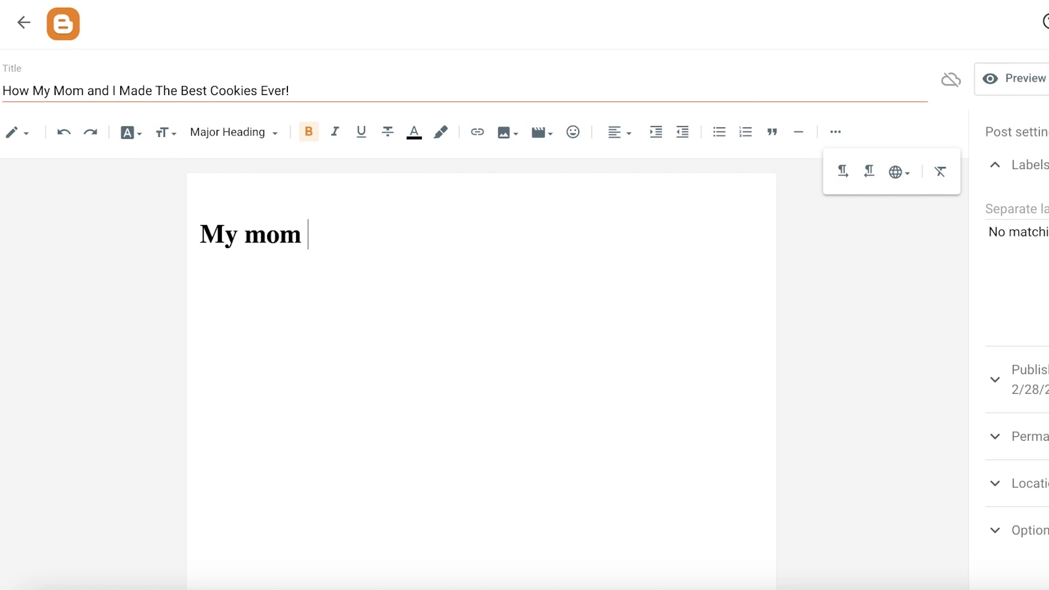
{"action": "type", "text": "hates baking, but we"}
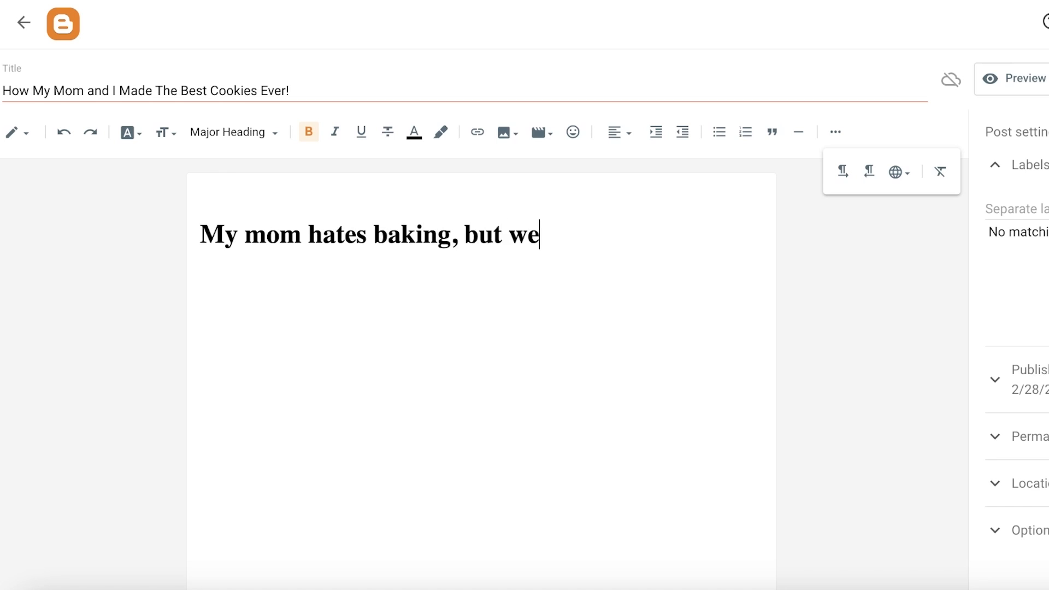
{"action": "type", "text": " made the be"}
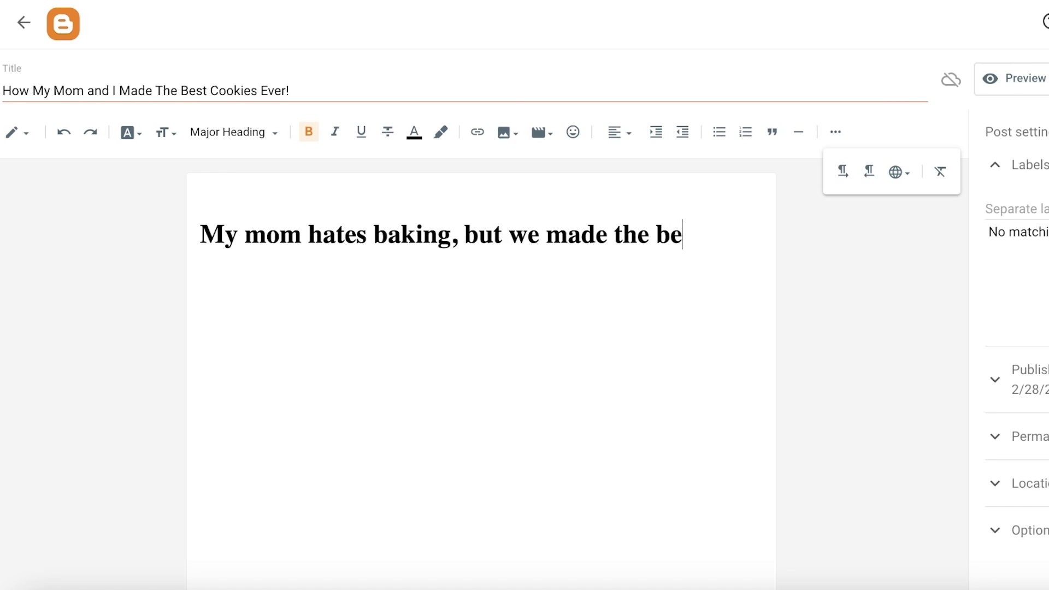
{"action": "type", "text": "st cookies ever!"}
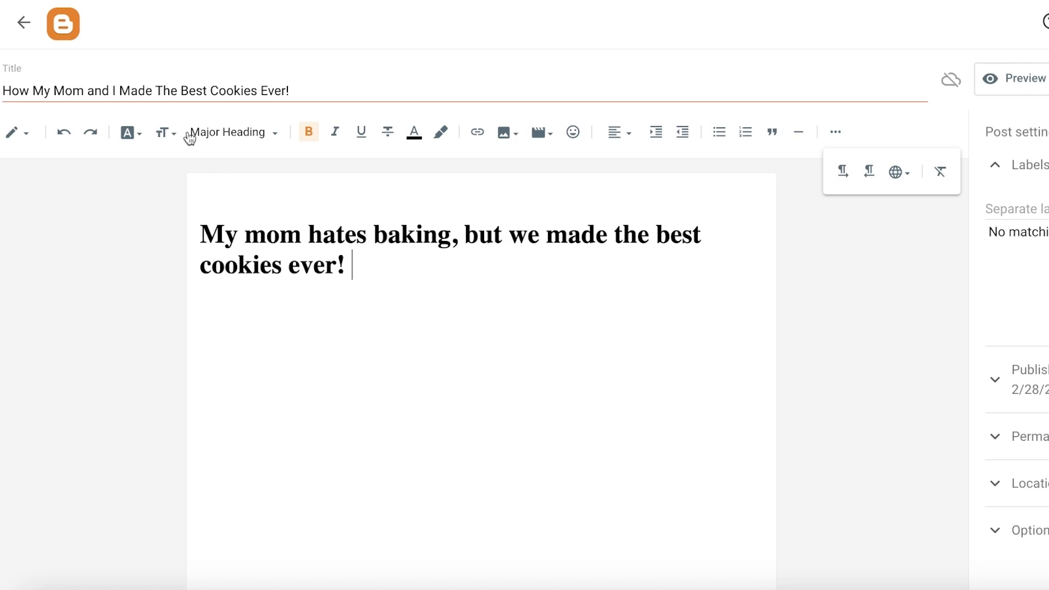
- Copy the post title and ask ChatGPT to write a blog on it
{"action": "triple_click", "coordinate": [220, 94]}
{"action": "key", "text": "ctrl+c"}
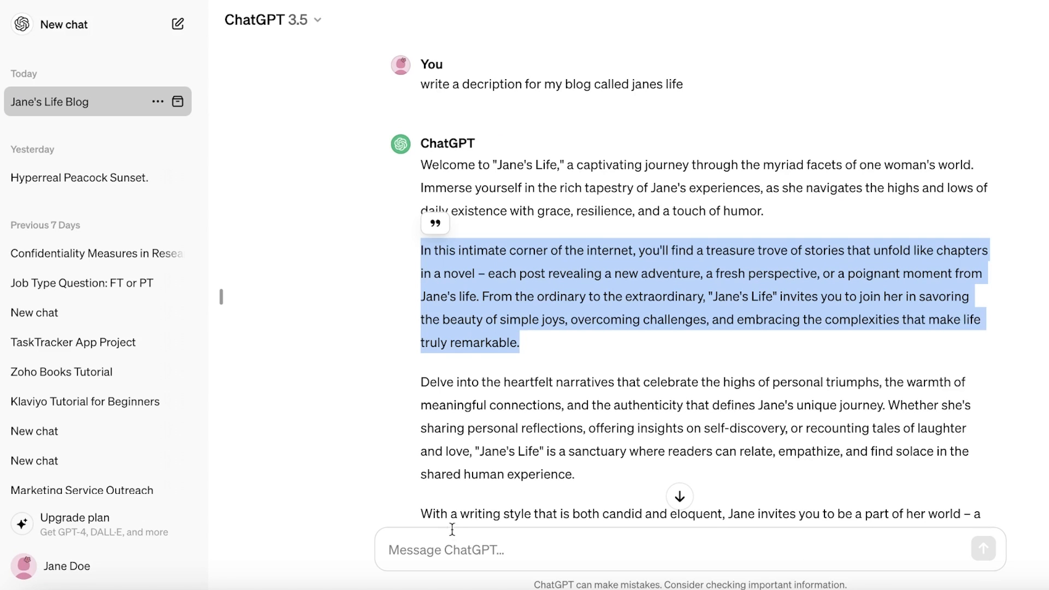
{"action": "left_click", "coordinate": [404, 551]}
{"action": "type", "text": "we"}
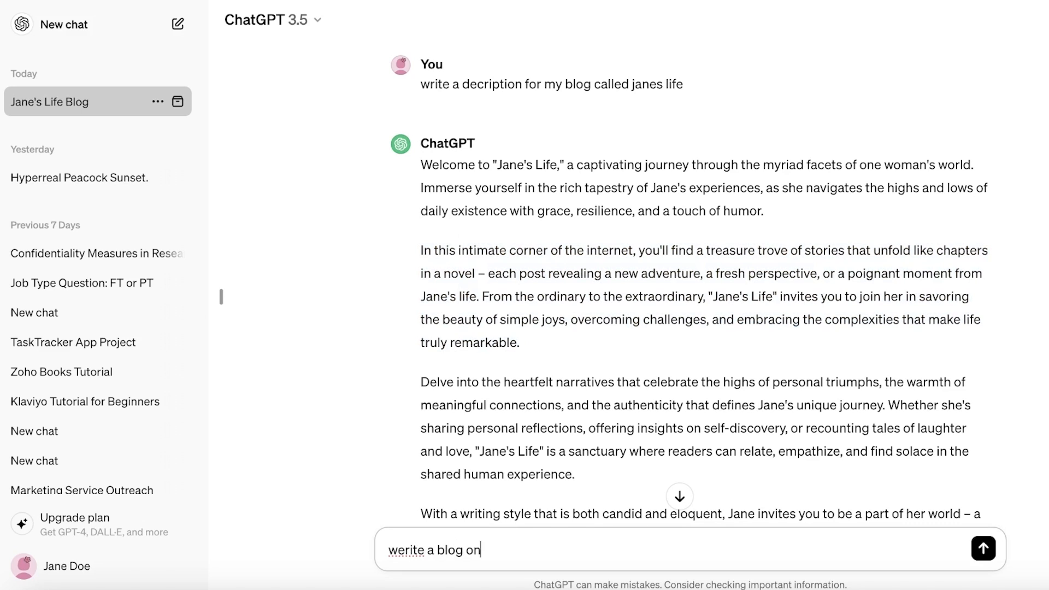
{"action": "type", "text": "rite a blog on"}
{"action": "key", "text": "ctrl+v"}
{"action": "key", "text": "Return"}
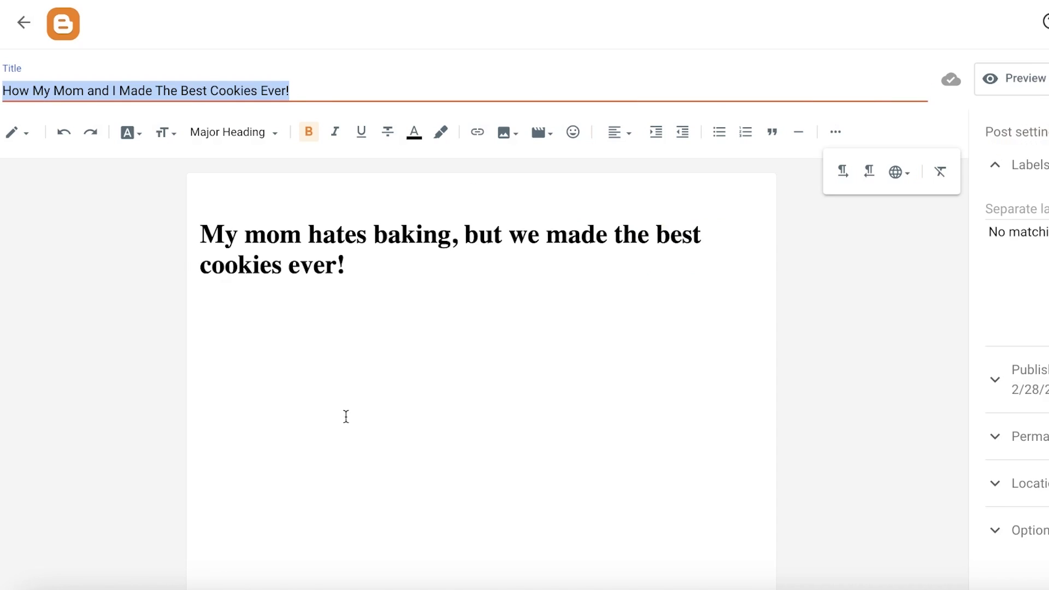
- Return to the post editor and indent the start of the heading
{"action": "left_click", "coordinate": [346, 417]}
{"action": "left_click", "coordinate": [203, 232]}
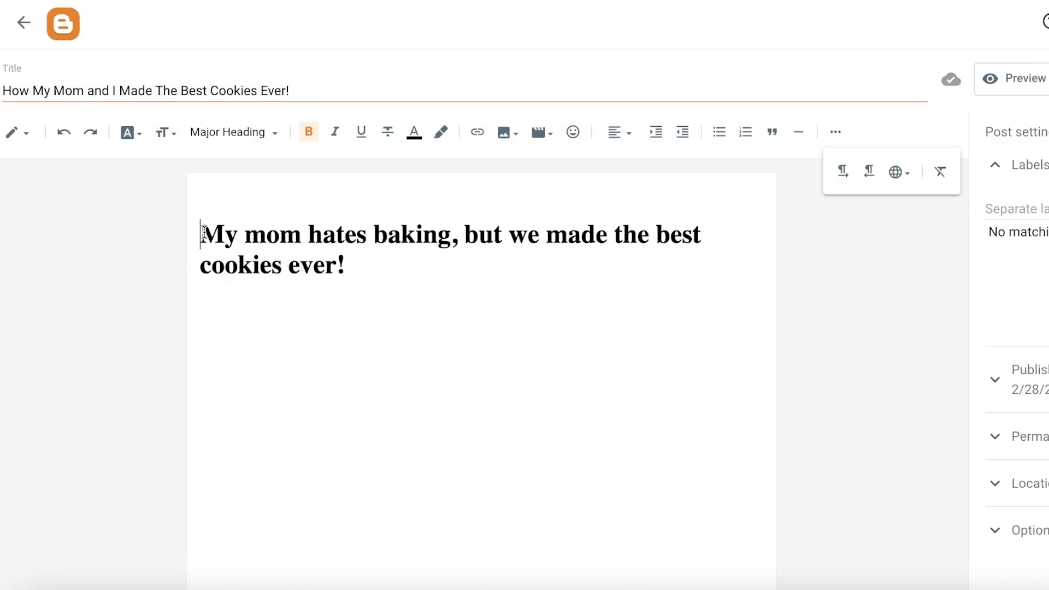
{"action": "left_click", "coordinate": [699, 377]}
{"action": "left_click", "coordinate": [205, 220]}
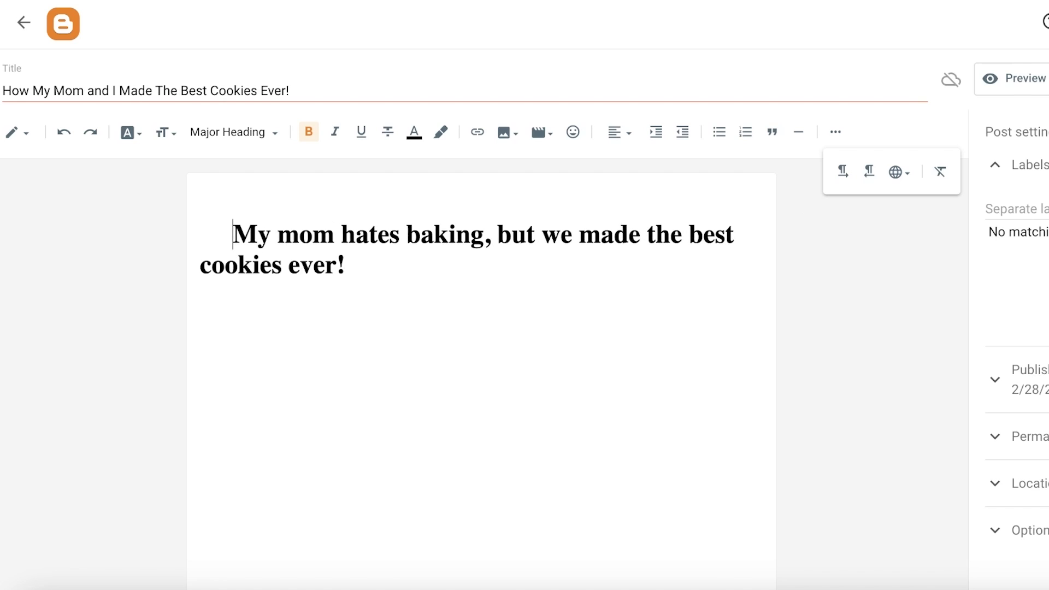
{"action": "left_click", "coordinate": [221, 374]}
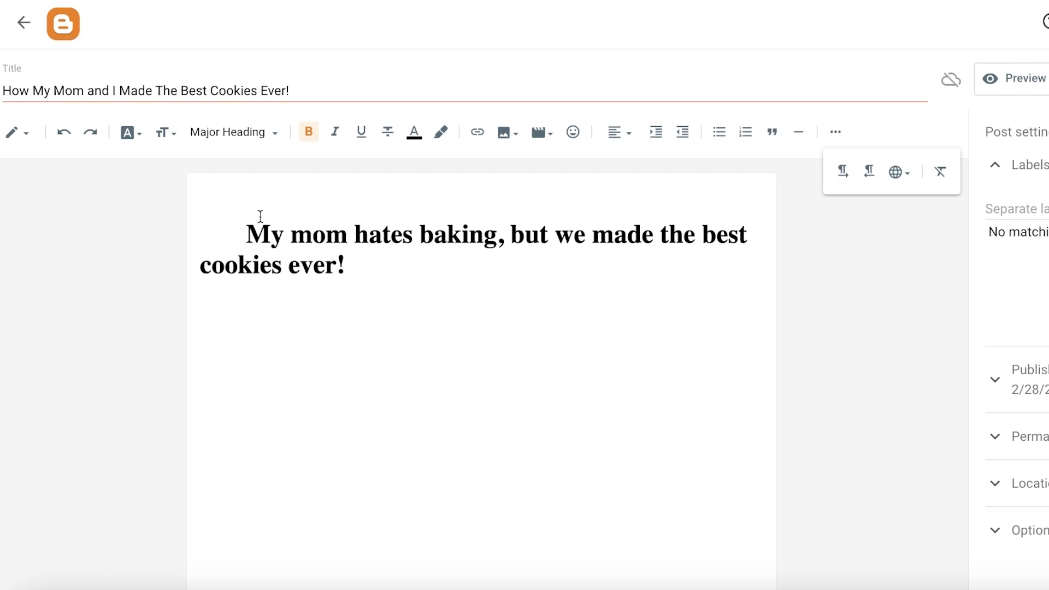
{"action": "left_click", "coordinate": [835, 131]}
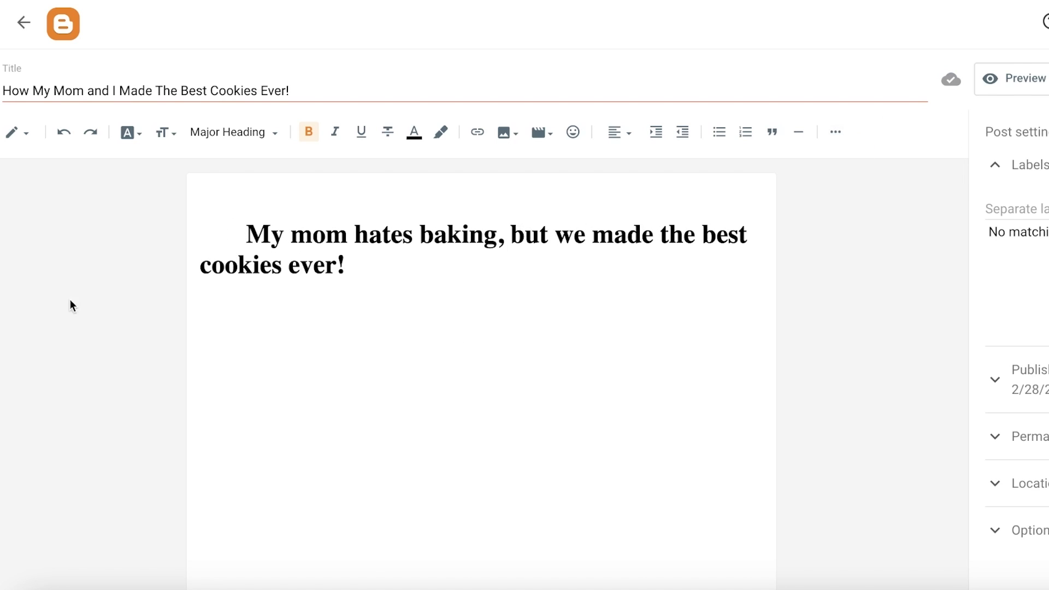
- Remove the added indentation before the heading's first word
{"action": "left_click_drag", "start_coordinate": [246, 234], "coordinate": [196, 236]}
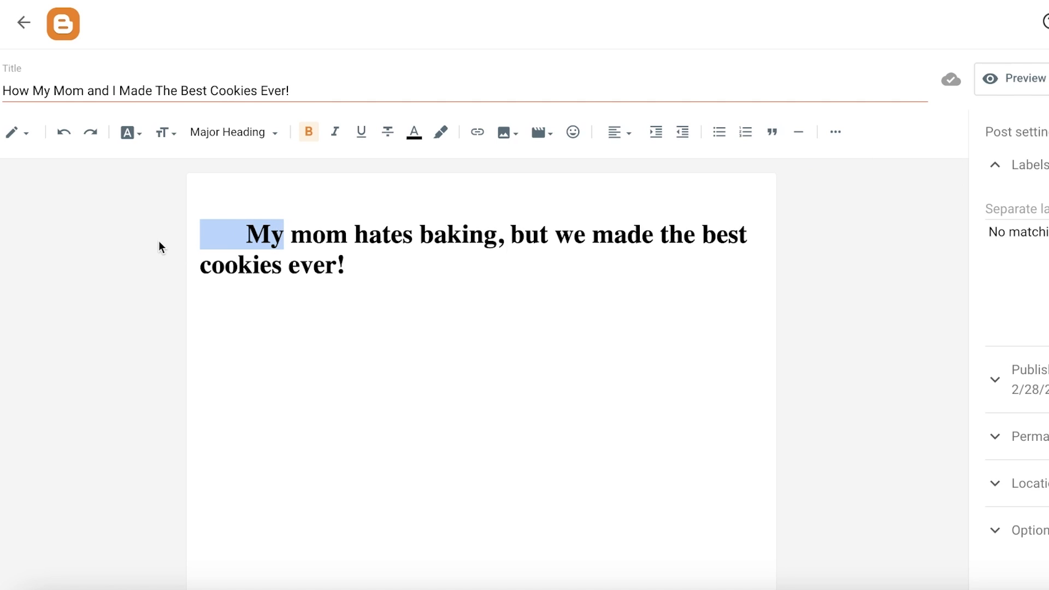
{"action": "key", "text": "BackSpace"}
{"action": "type", "text": "My"}
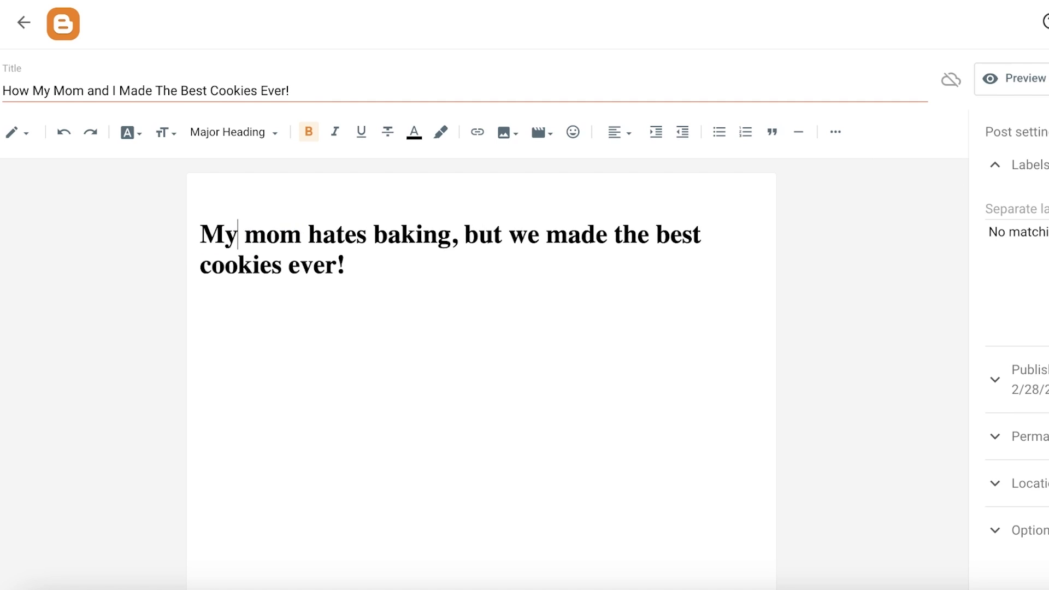
{"action": "left_click", "coordinate": [359, 323]}
{"action": "left_click", "coordinate": [209, 225]}
- Set the heading's text direction and indent it one level
{"action": "left_click", "coordinate": [836, 132]}
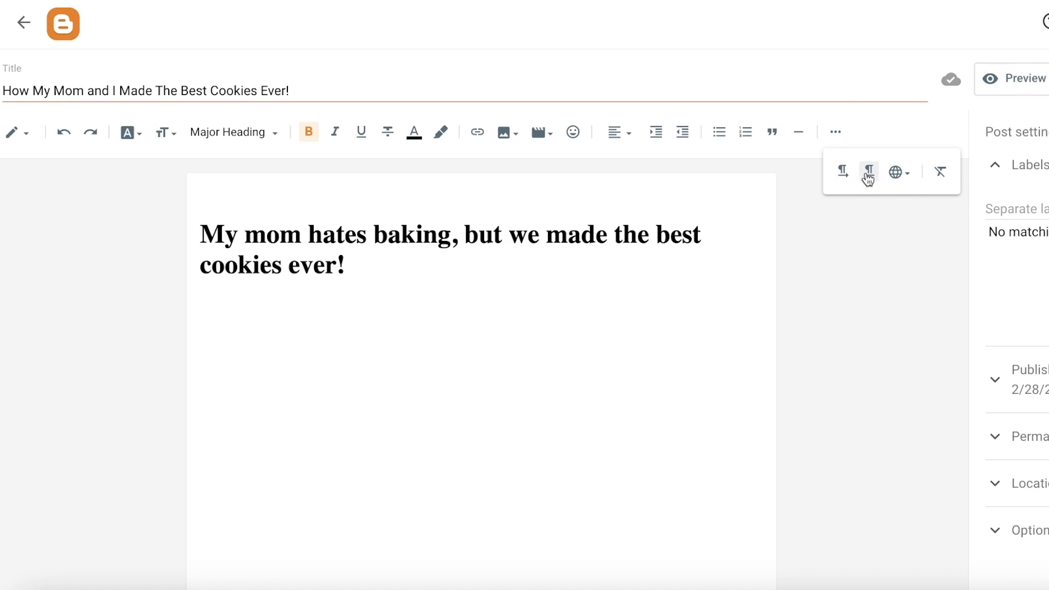
{"action": "left_click", "coordinate": [843, 173]}
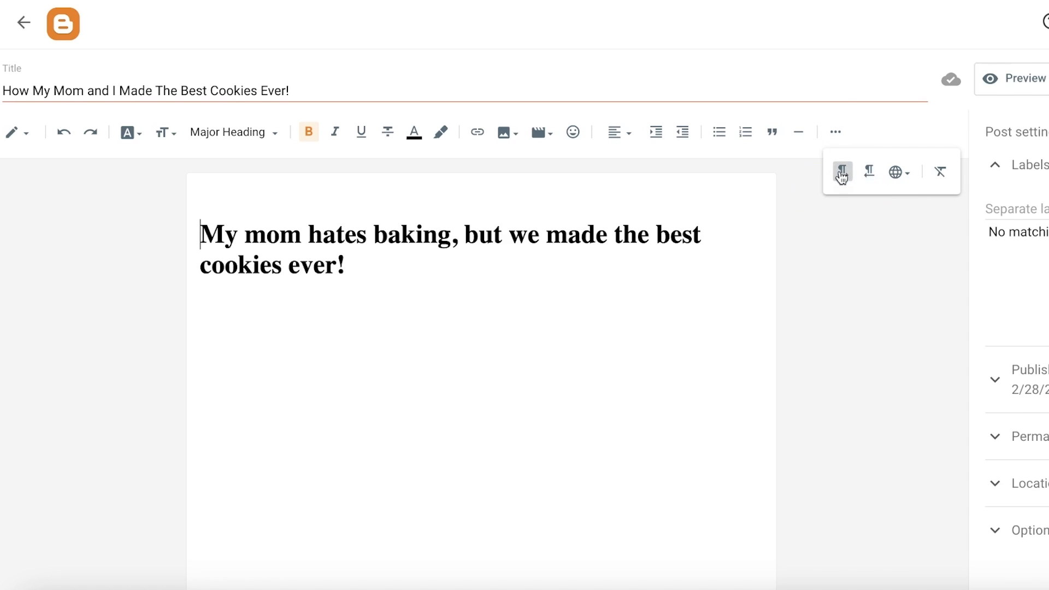
{"action": "left_click", "coordinate": [659, 135]}
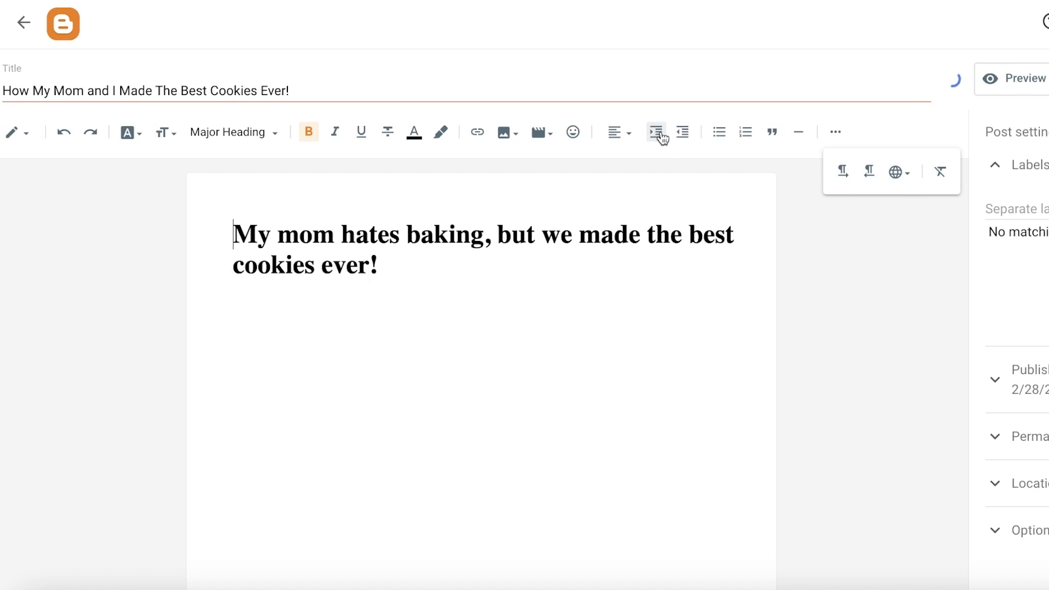
{"action": "left_click", "coordinate": [224, 266]}
{"action": "key", "text": "BackSpace"}
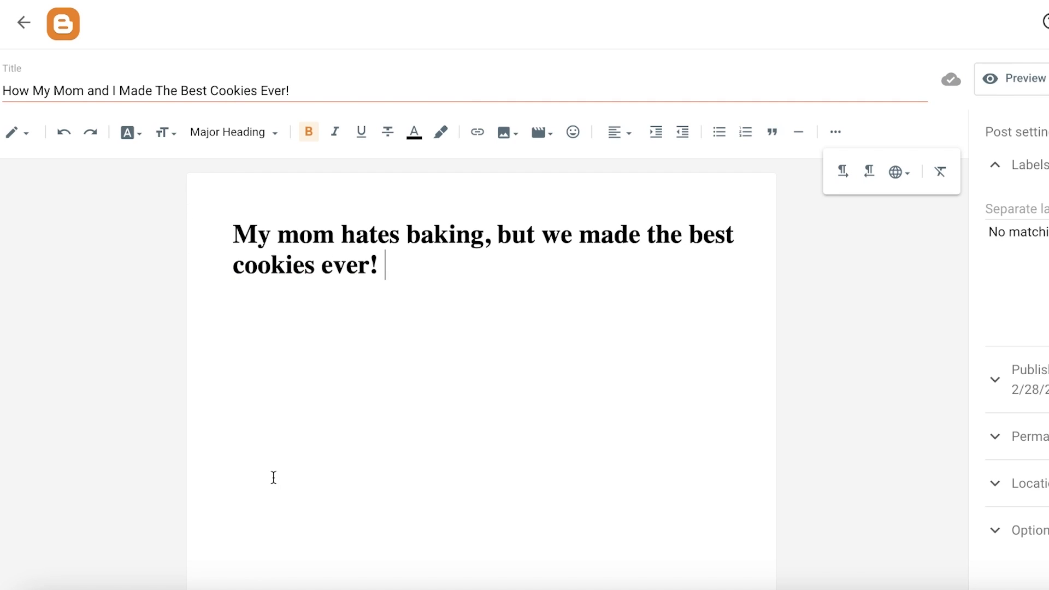
{"action": "left_click", "coordinate": [841, 129]}
- Indent and outdent the heading repeatedly until it sits back at the left margin
{"action": "left_click", "coordinate": [774, 134]}
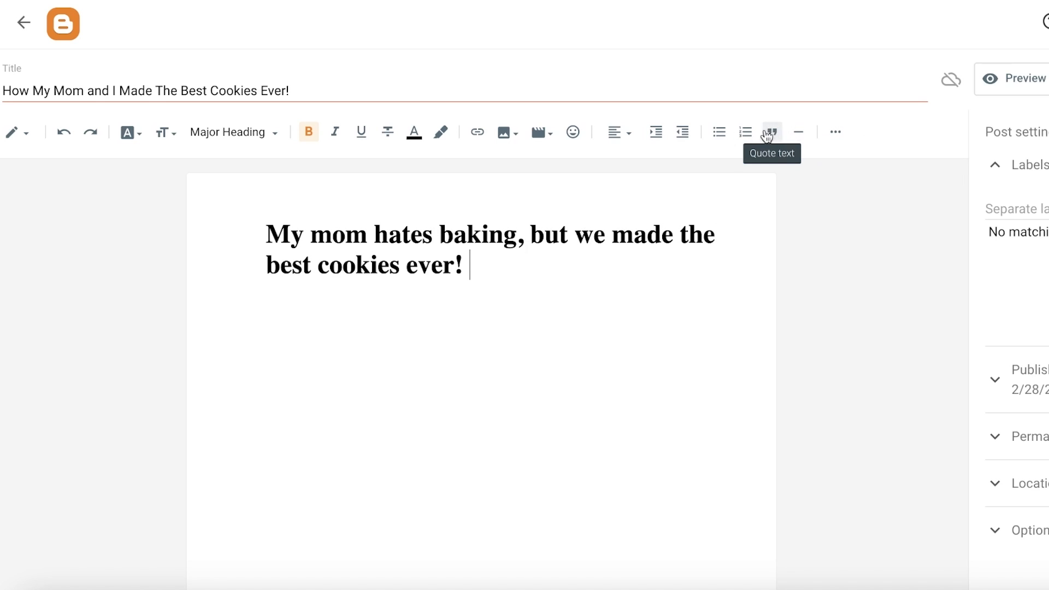
{"action": "left_click", "coordinate": [657, 132]}
{"action": "left_click", "coordinate": [658, 132]}
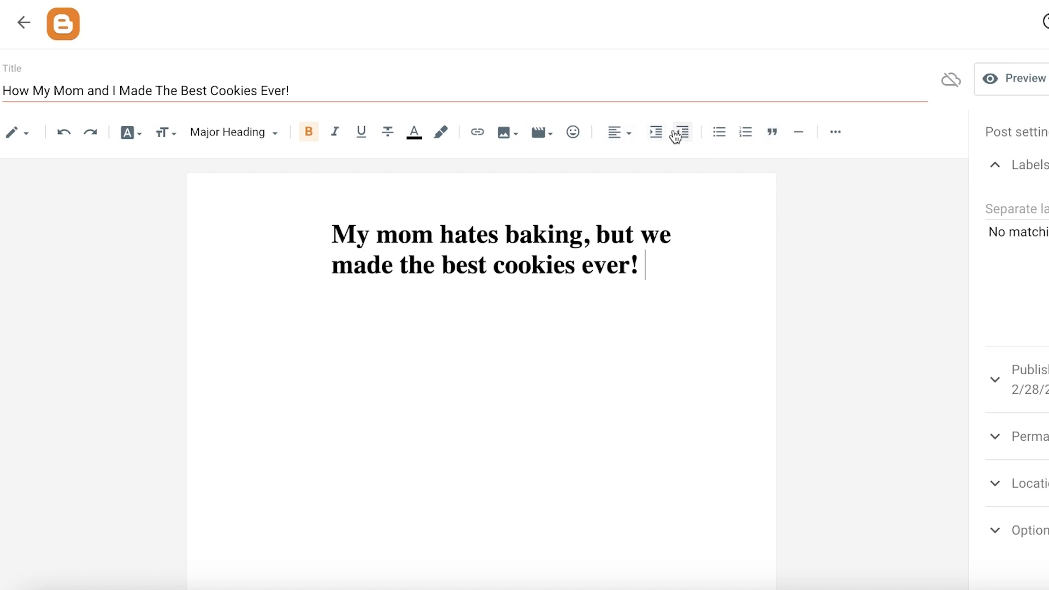
{"action": "left_click", "coordinate": [688, 134]}
{"action": "left_click", "coordinate": [687, 135]}
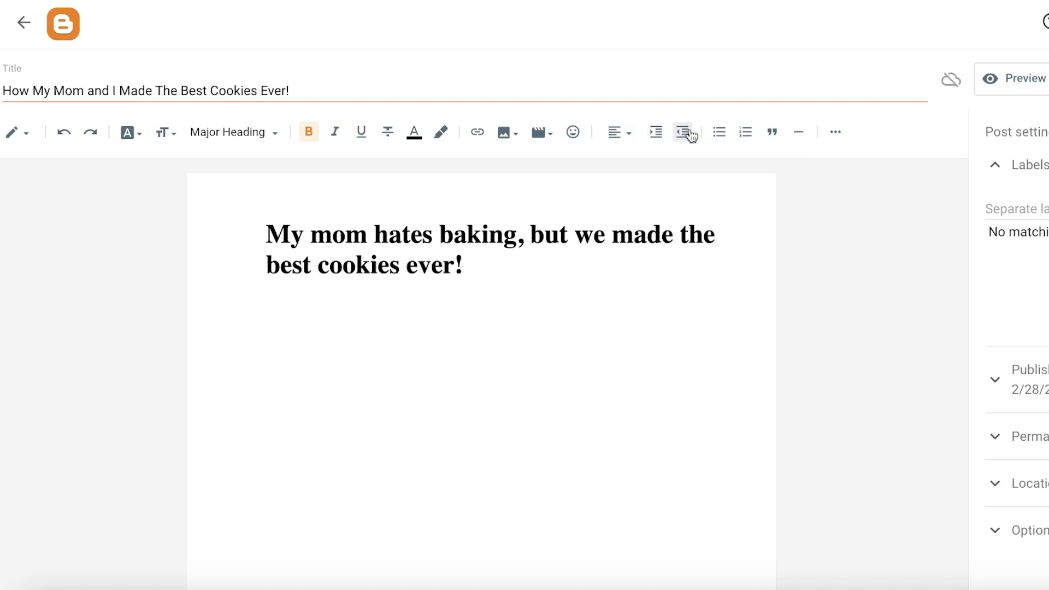
{"action": "left_click", "coordinate": [687, 134]}
{"action": "left_click", "coordinate": [657, 133]}
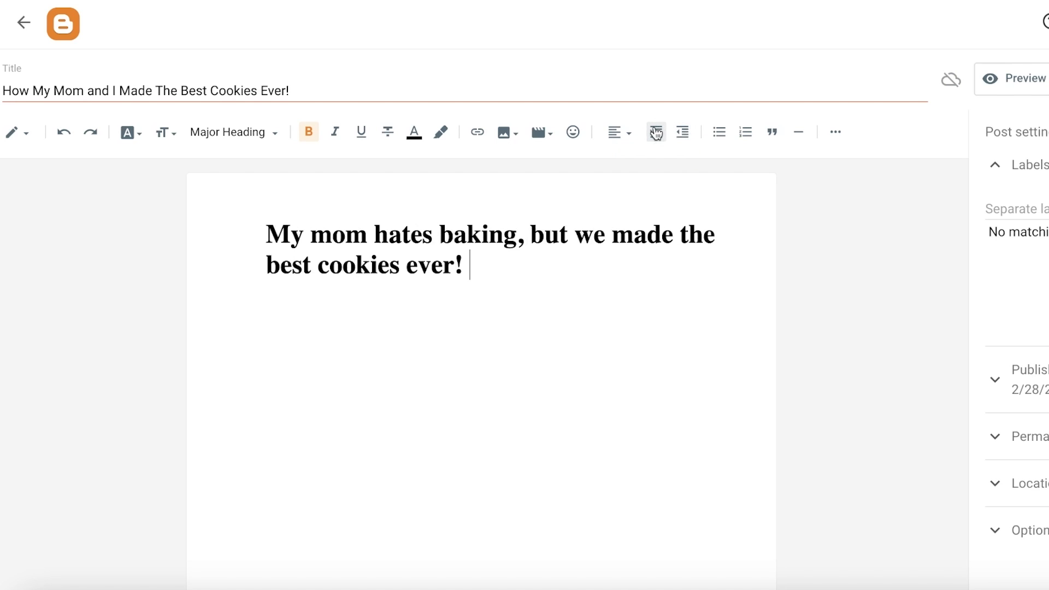
{"action": "left_click", "coordinate": [690, 134]}
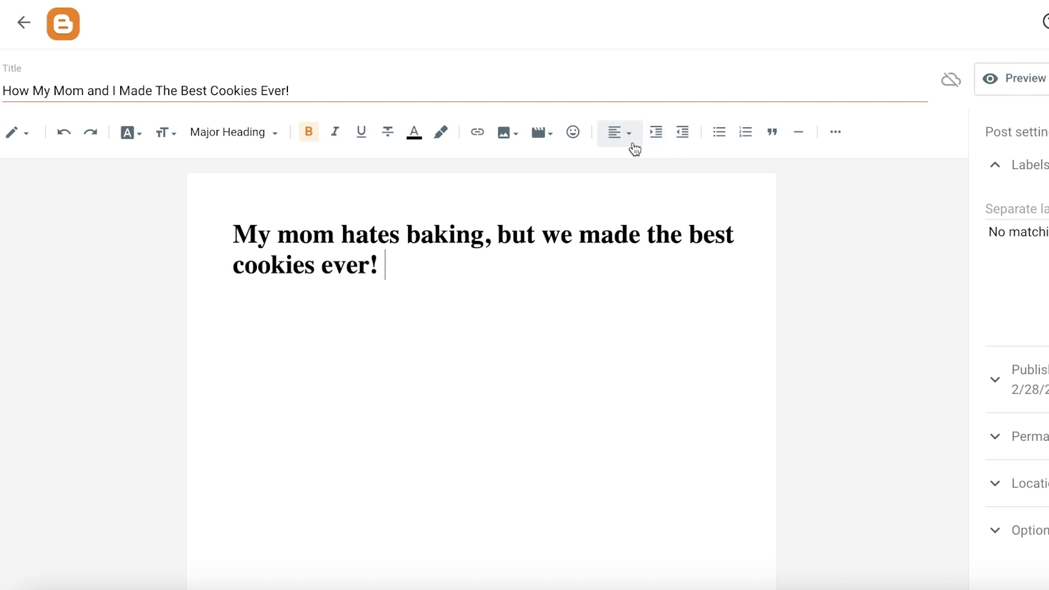
{"action": "left_click", "coordinate": [681, 134]}
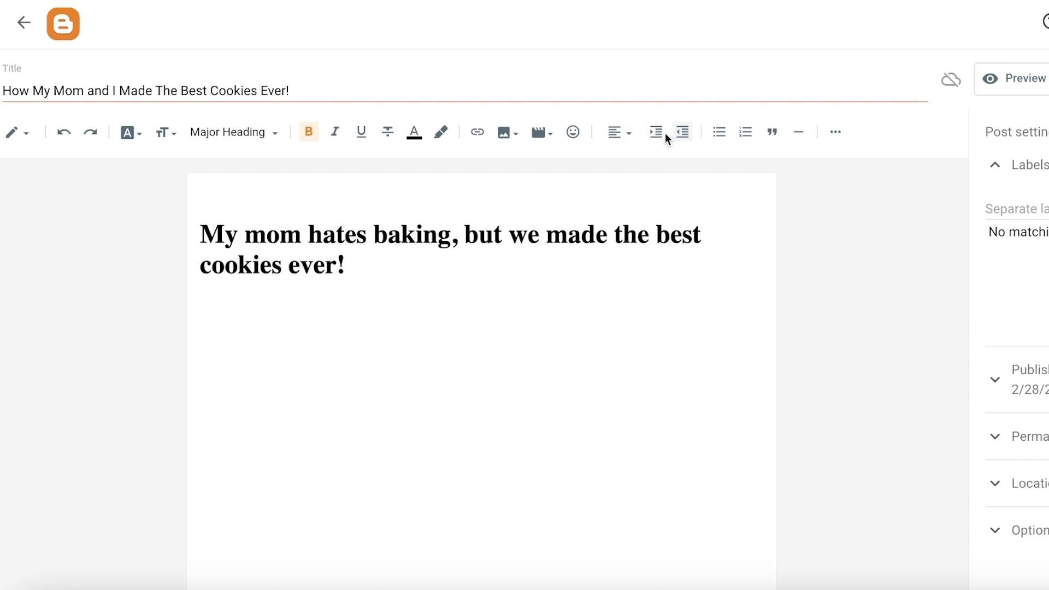
- Try justifying and then centering the main heading
{"action": "left_click", "coordinate": [625, 138]}
{"action": "left_click", "coordinate": [671, 140]}
{"action": "left_click", "coordinate": [744, 223]}
{"action": "left_click", "coordinate": [618, 135]}
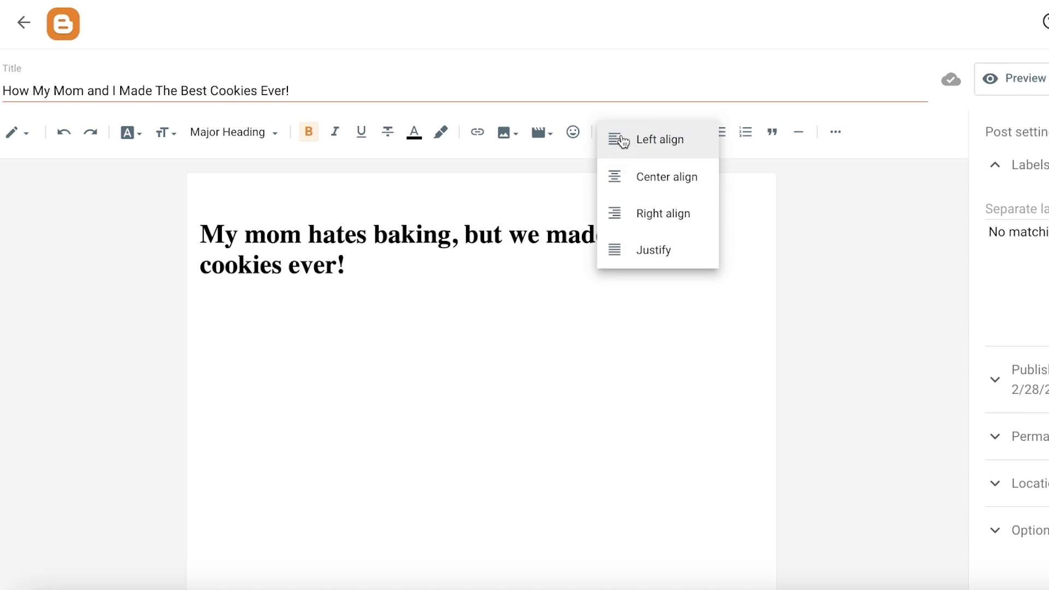
{"action": "left_click", "coordinate": [624, 251]}
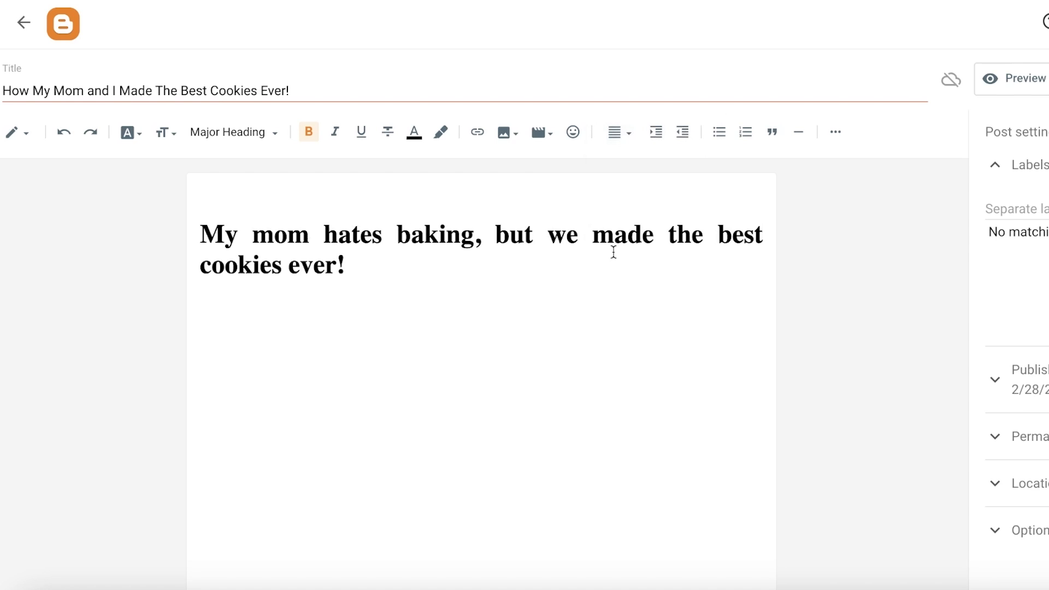
{"action": "left_click", "coordinate": [616, 132]}
{"action": "left_click", "coordinate": [640, 70]}
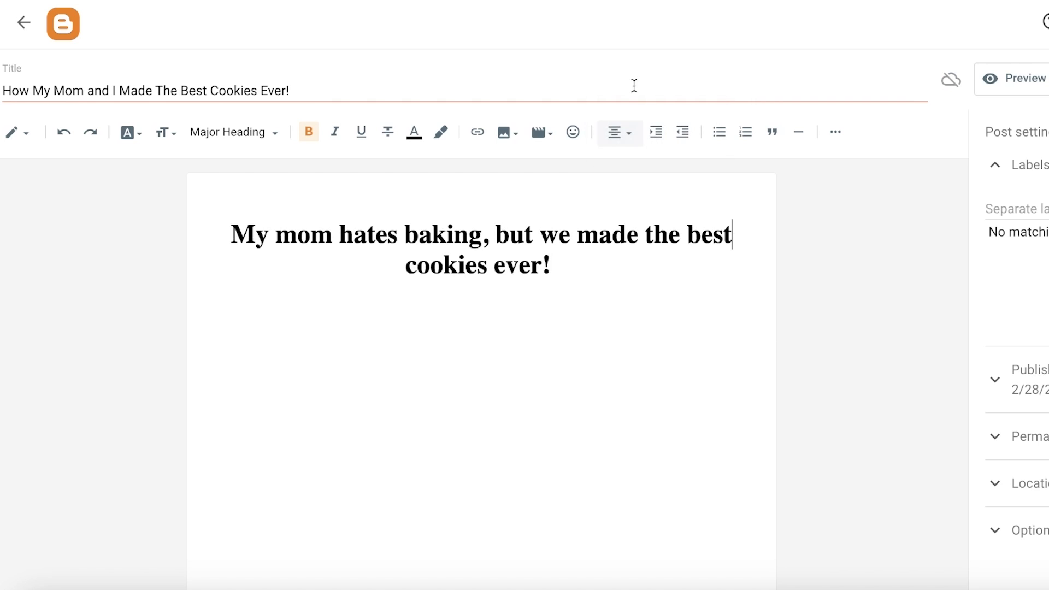
- Left-align the main heading and indent it one level
{"action": "left_click", "coordinate": [612, 139]}
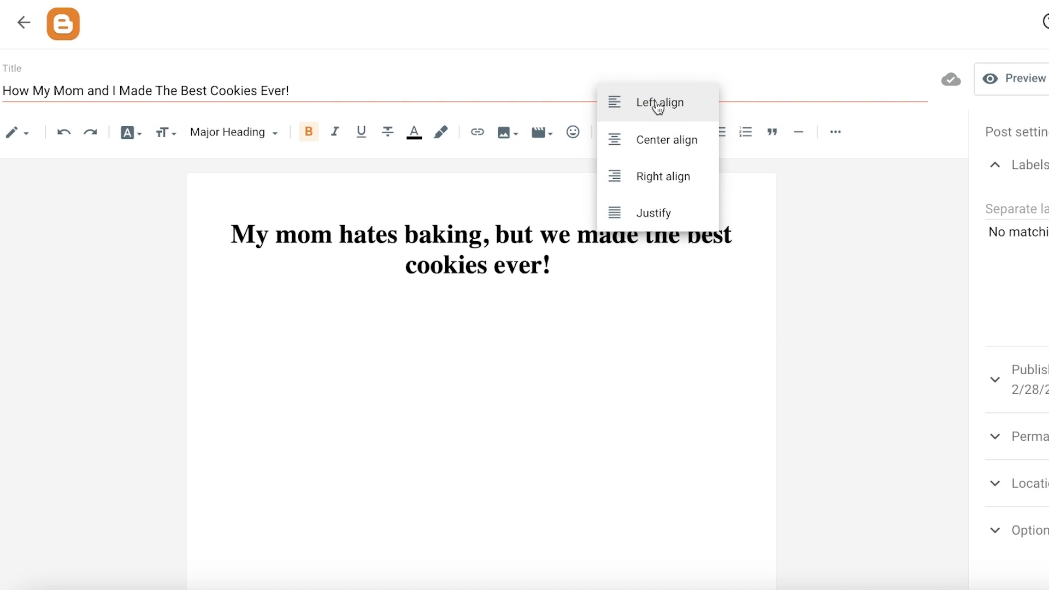
{"action": "left_click", "coordinate": [650, 120]}
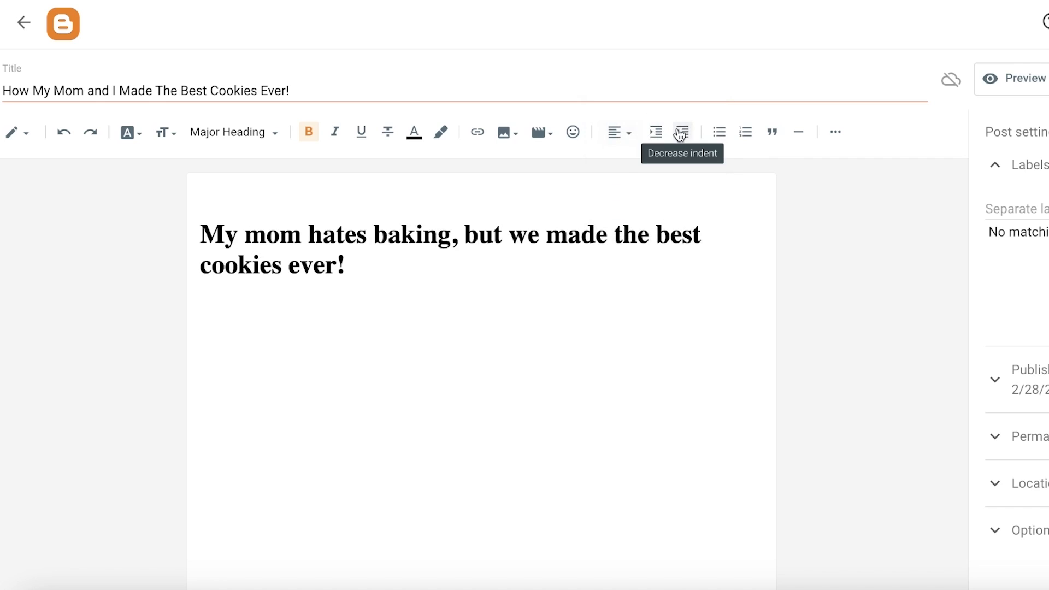
{"action": "left_click", "coordinate": [662, 134]}
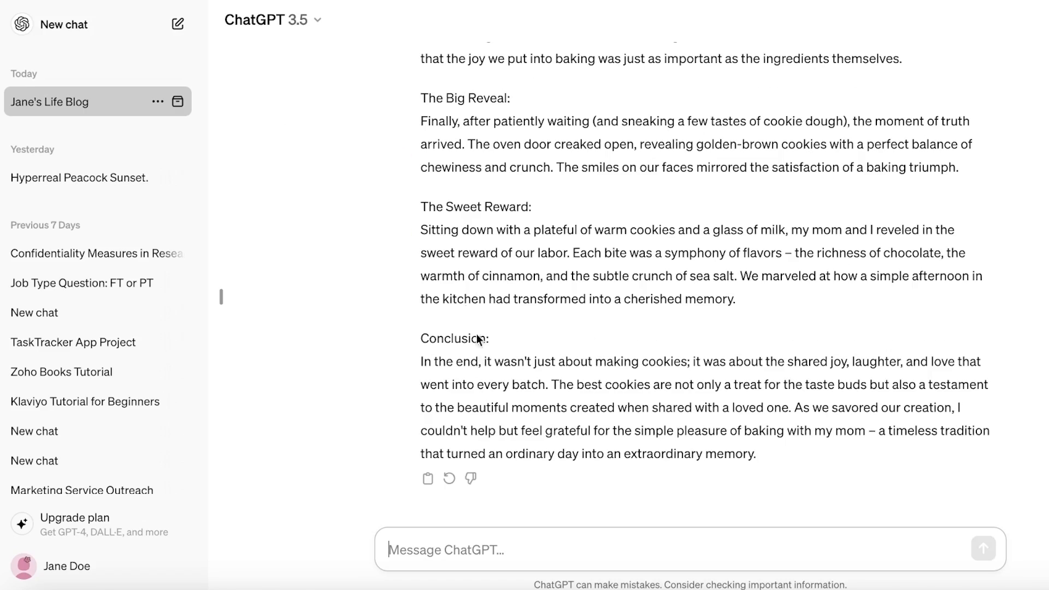
- Copy ChatGPT's blog post response and paste it into the post body below the heading
{"action": "scroll", "coordinate": [478, 295], "scroll_direction": "up", "scroll_amount": 20}
{"action": "scroll", "coordinate": [437, 437], "scroll_direction": "down", "scroll_amount": 5}
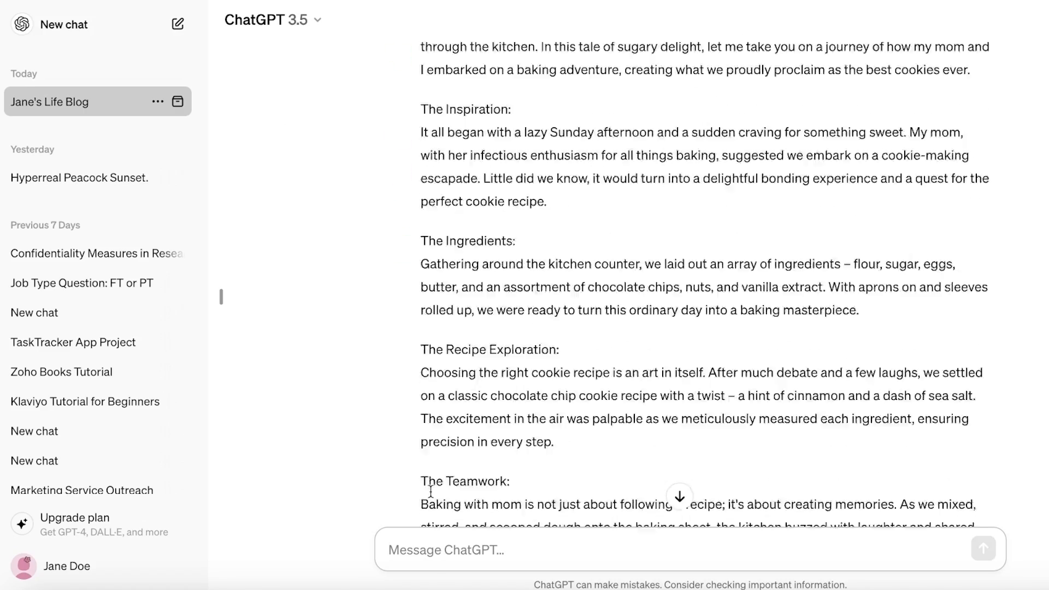
{"action": "scroll", "coordinate": [430, 492], "scroll_direction": "up", "scroll_amount": 15}
{"action": "scroll", "coordinate": [544, 361], "scroll_direction": "down", "scroll_amount": 20}
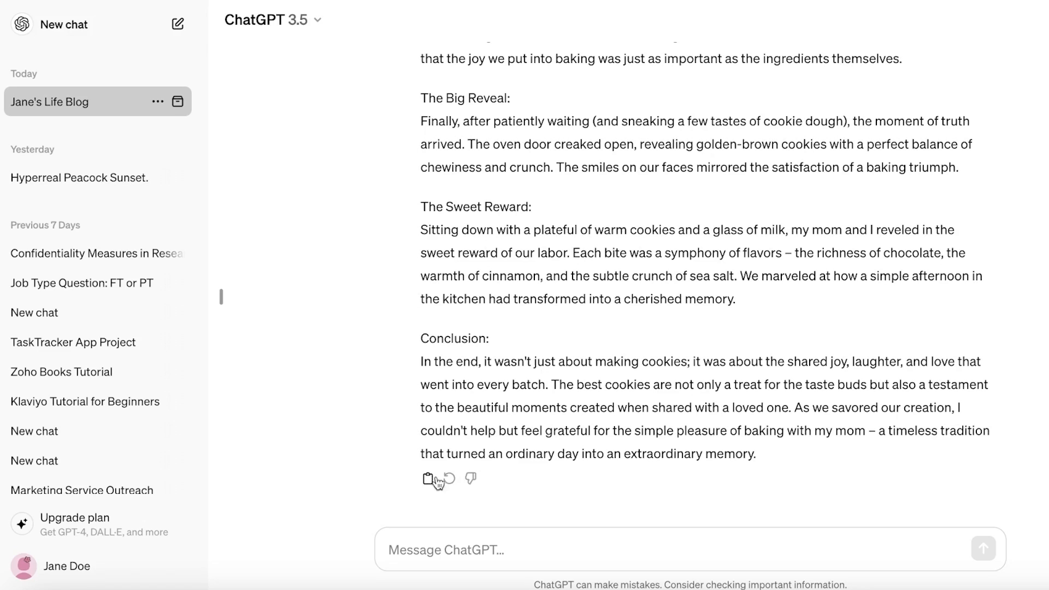
{"action": "left_click", "coordinate": [437, 480]}
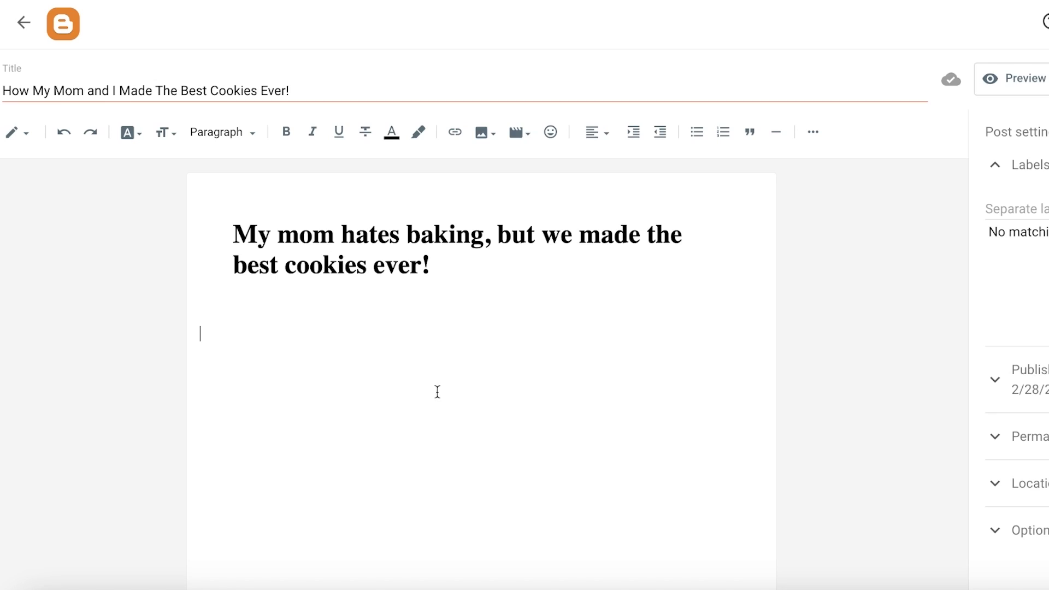
{"action": "key", "text": "ctrl+v"}
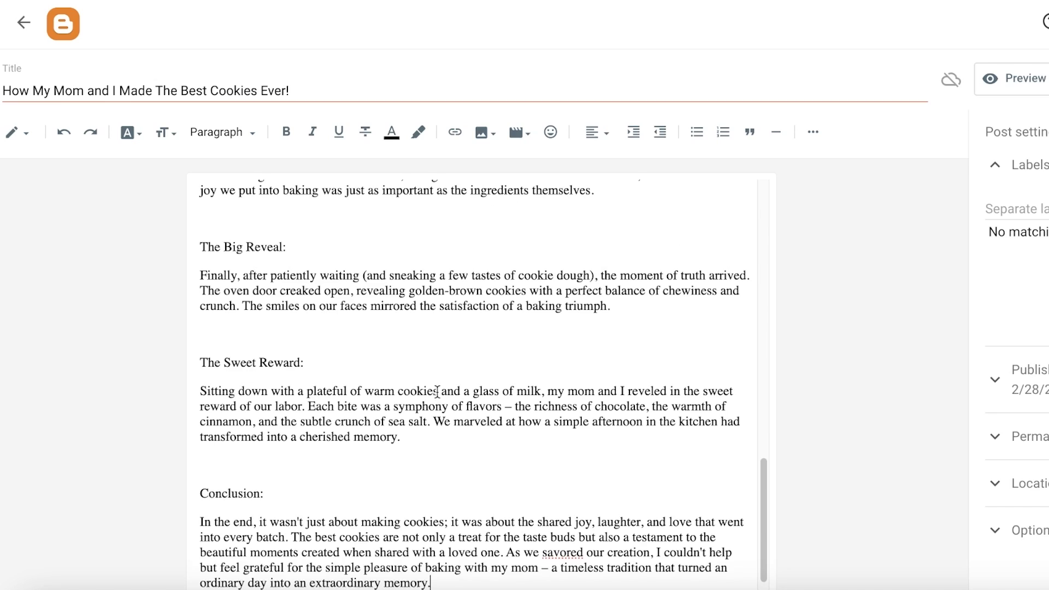
- Remove the 'Title:' prefix and the 'Introduction:' label from the pasted text
{"action": "scroll", "coordinate": [414, 357], "scroll_direction": "up", "scroll_amount": 20}
{"action": "scroll", "coordinate": [339, 401], "scroll_direction": "down", "scroll_amount": 20}
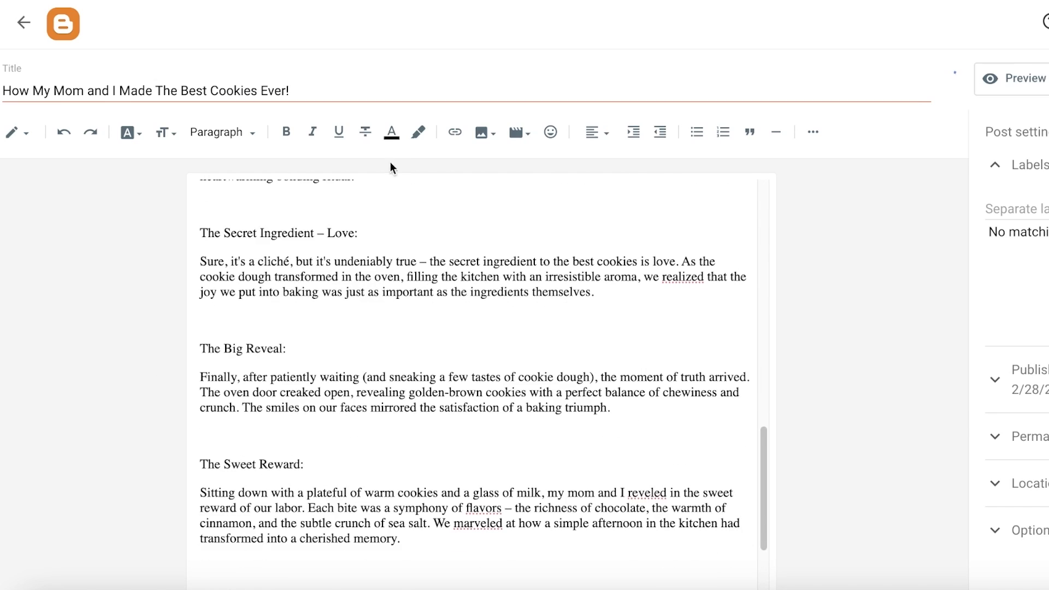
{"action": "scroll", "coordinate": [405, 334], "scroll_direction": "up", "scroll_amount": 15}
{"action": "scroll", "coordinate": [405, 334], "scroll_direction": "up", "scroll_amount": 10}
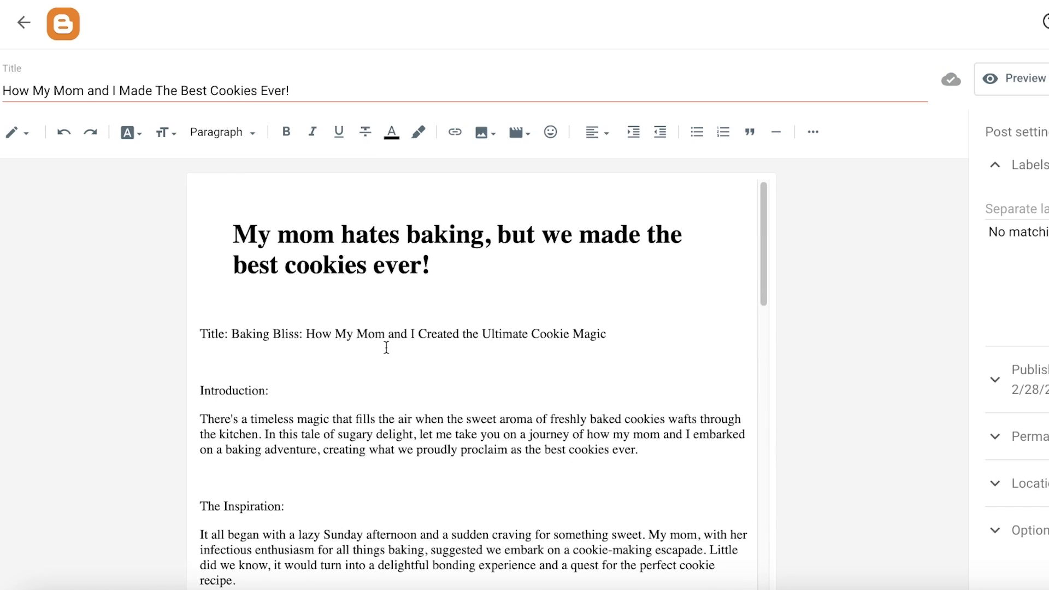
{"action": "left_click_drag", "start_coordinate": [202, 331], "coordinate": [300, 391]}
{"action": "key", "text": "BackSpace"}
{"action": "key", "text": "BackSpace"}
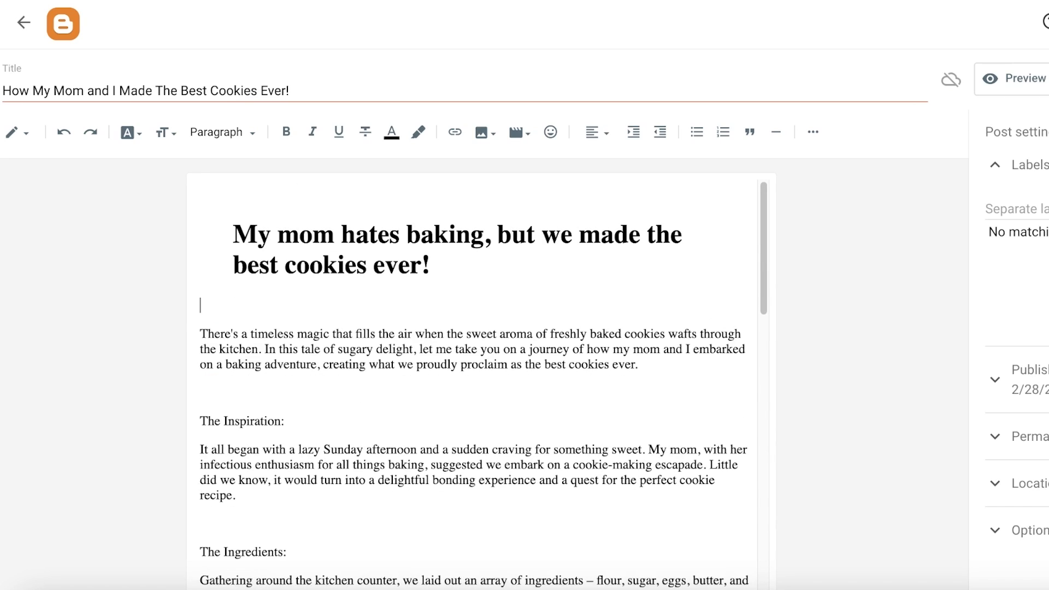
{"action": "left_click", "coordinate": [64, 132]}
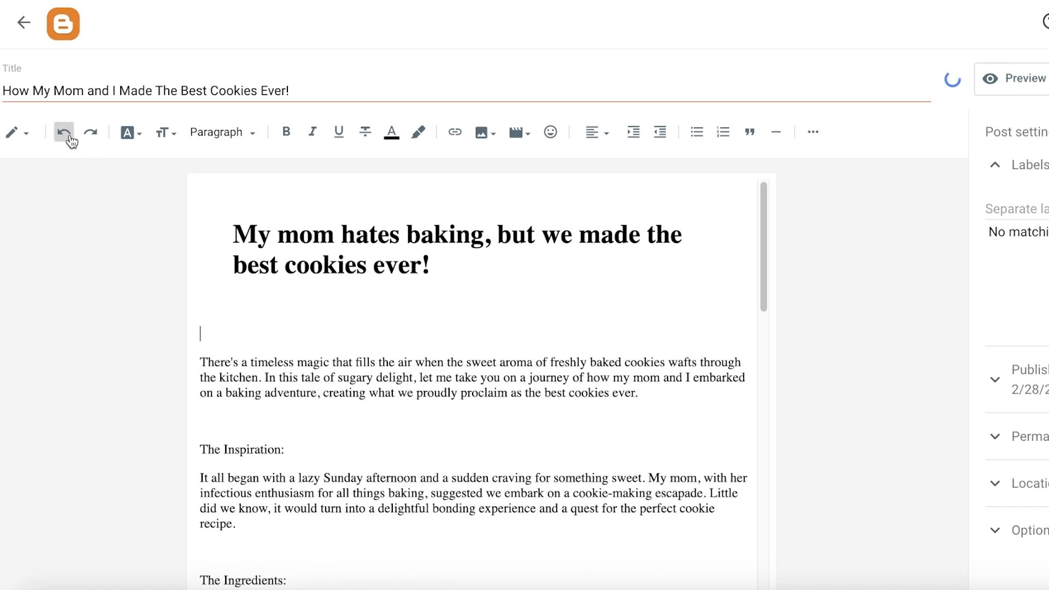
{"action": "left_click", "coordinate": [64, 132]}
{"action": "key", "text": "BackSpace"}
{"action": "left_click_drag", "start_coordinate": [200, 332], "coordinate": [229, 330]}
{"action": "key", "text": "BackSpace"}
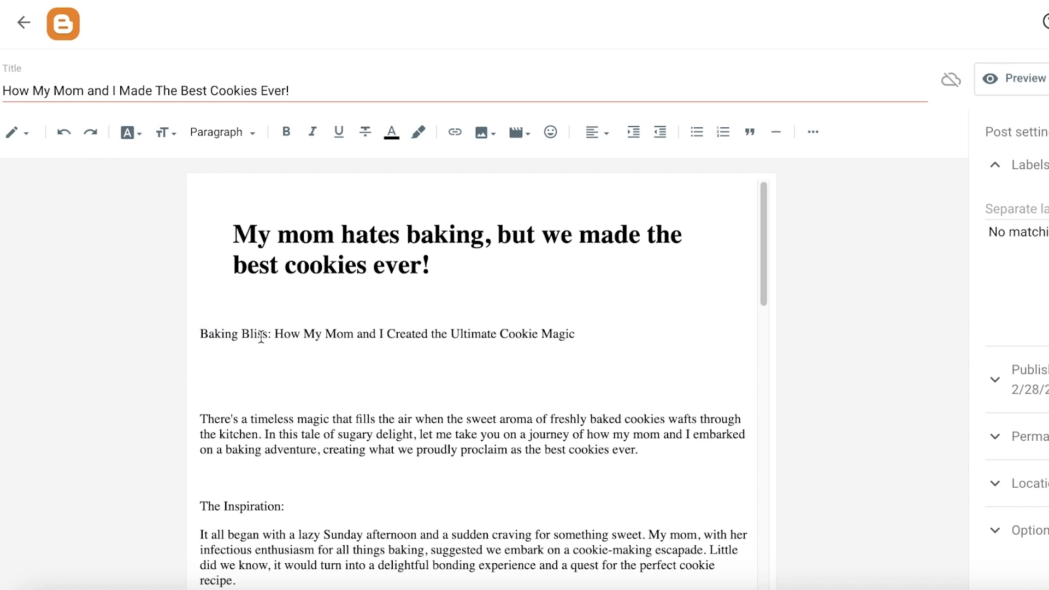
- Select the 'Baking Bliss' line and try the Subheading, Minor Heading and Paragraph styles on it
{"action": "double_click", "coordinate": [261, 334]}
{"action": "triple_click", "coordinate": [261, 335]}
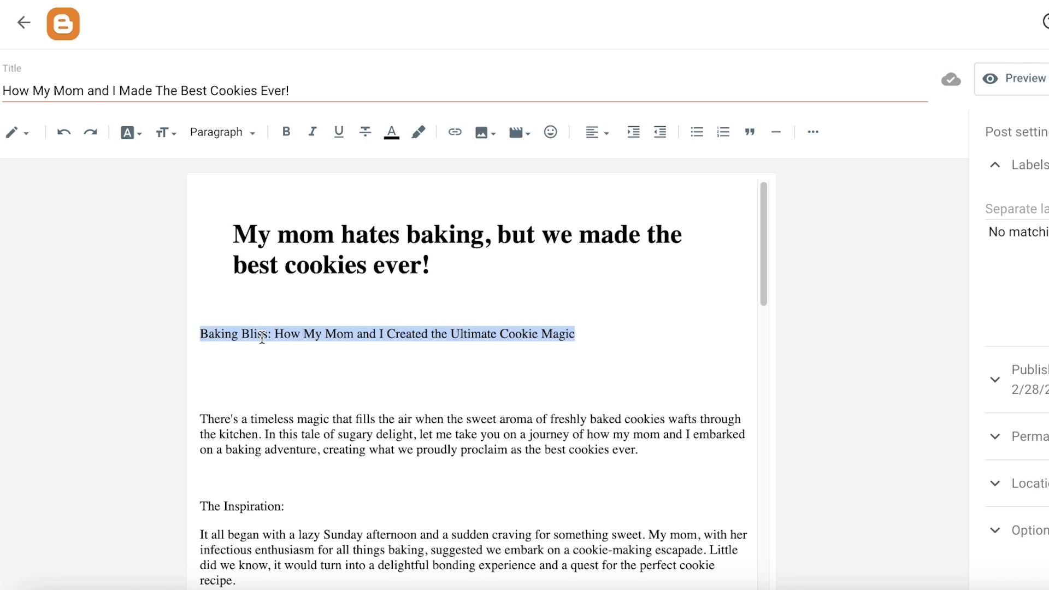
{"action": "left_click", "coordinate": [249, 134]}
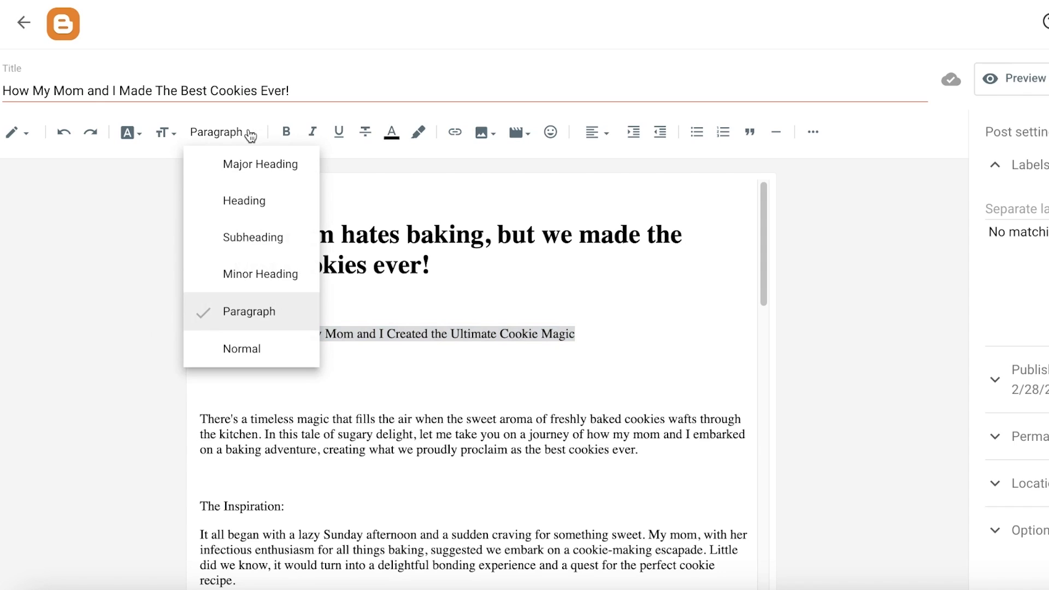
{"action": "left_click", "coordinate": [247, 237]}
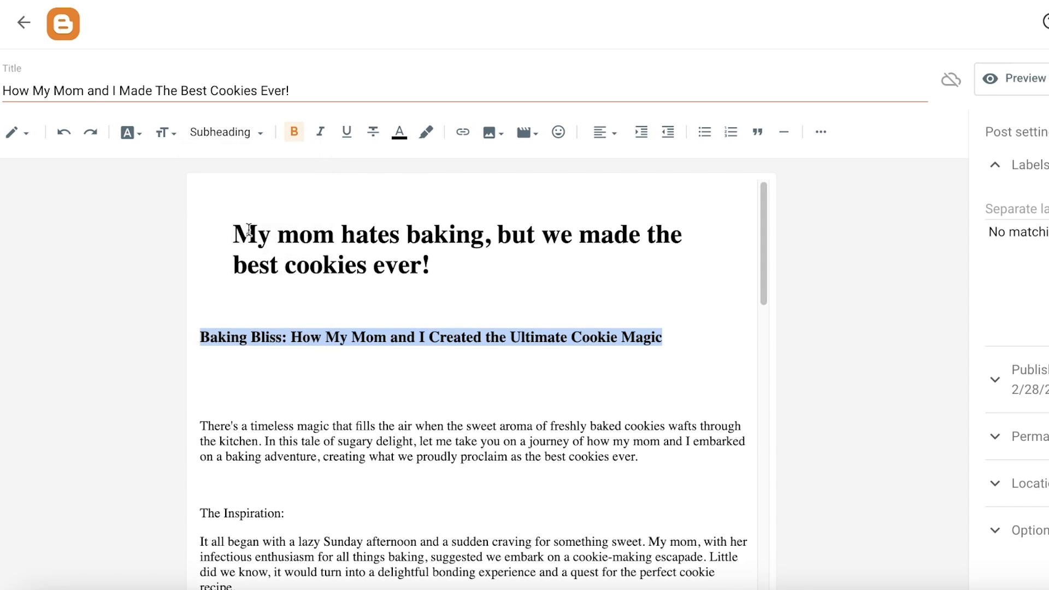
{"action": "left_click", "coordinate": [241, 133]}
{"action": "left_click", "coordinate": [261, 273]}
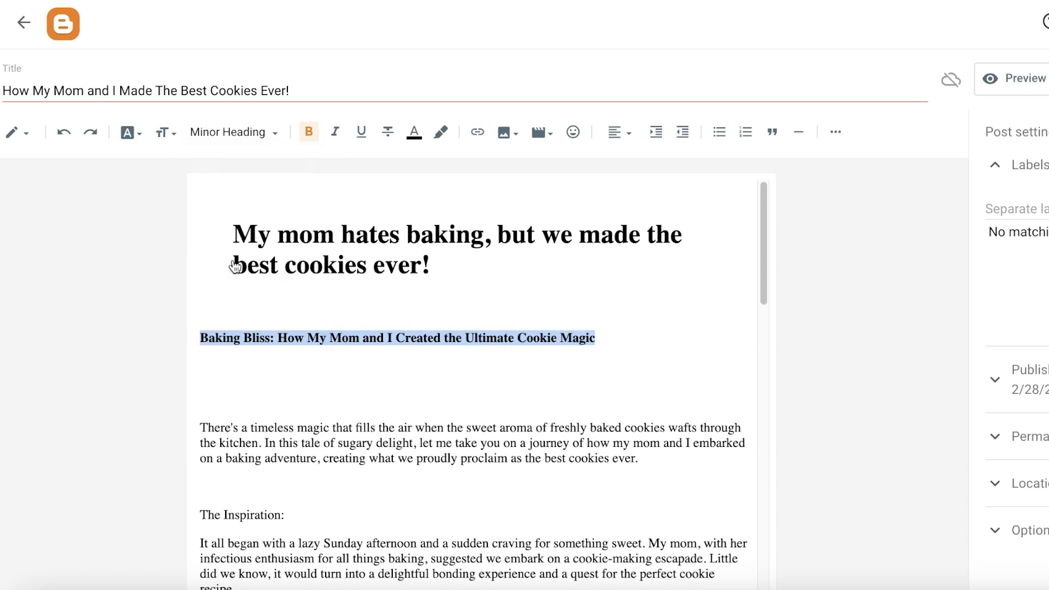
{"action": "left_click", "coordinate": [251, 133]}
{"action": "left_click", "coordinate": [251, 312]}
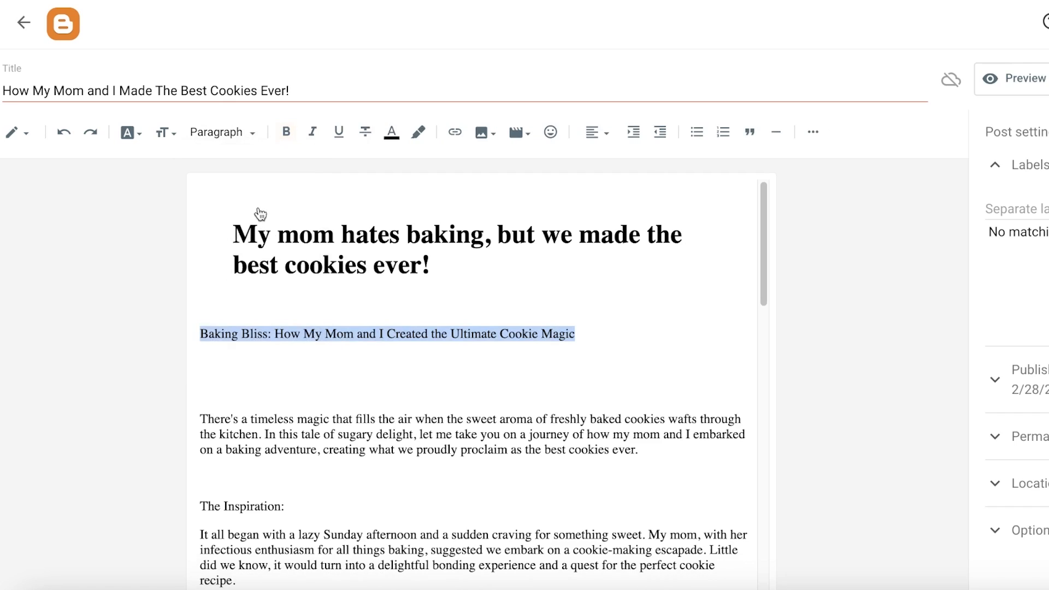
- Try the Heading and Major Heading styles on the 'Baking Bliss' line
{"action": "left_click", "coordinate": [253, 145]}
{"action": "left_click", "coordinate": [258, 160]}
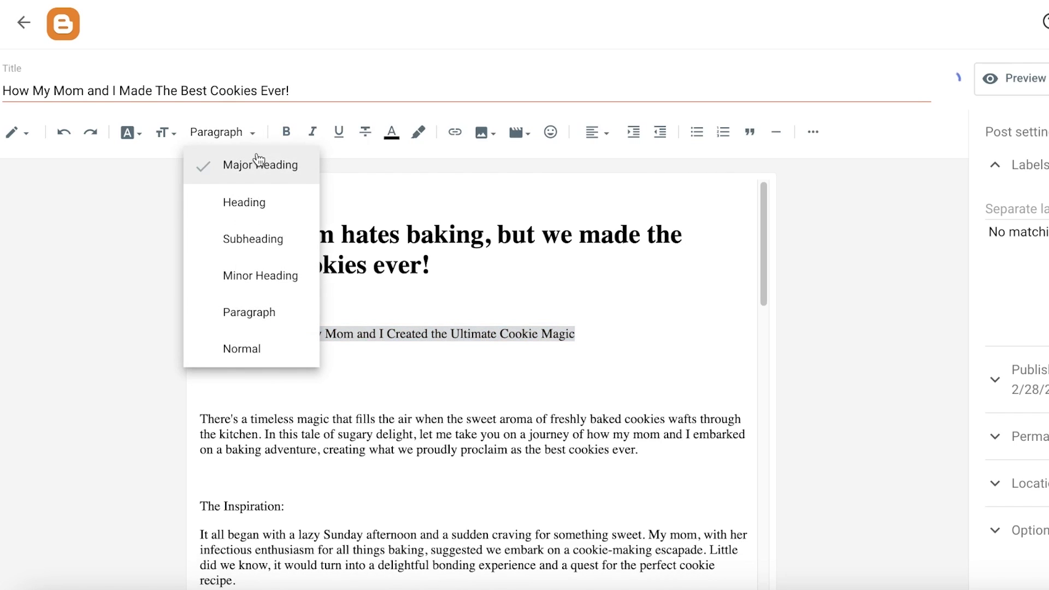
{"action": "left_click", "coordinate": [276, 202]}
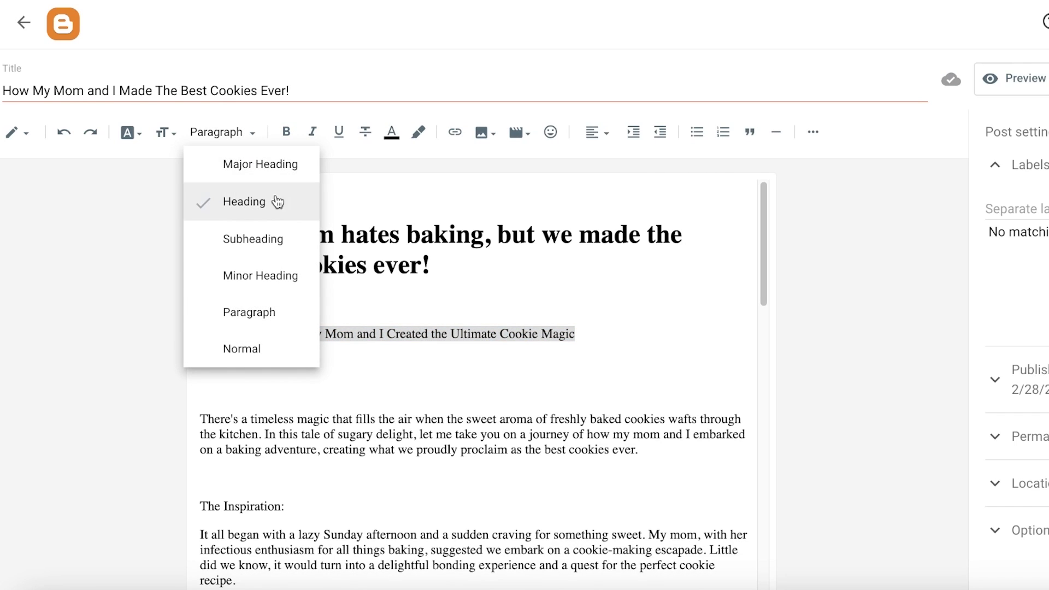
{"action": "left_click", "coordinate": [286, 268]}
{"action": "left_click", "coordinate": [283, 194]}
{"action": "left_click", "coordinate": [248, 165]}
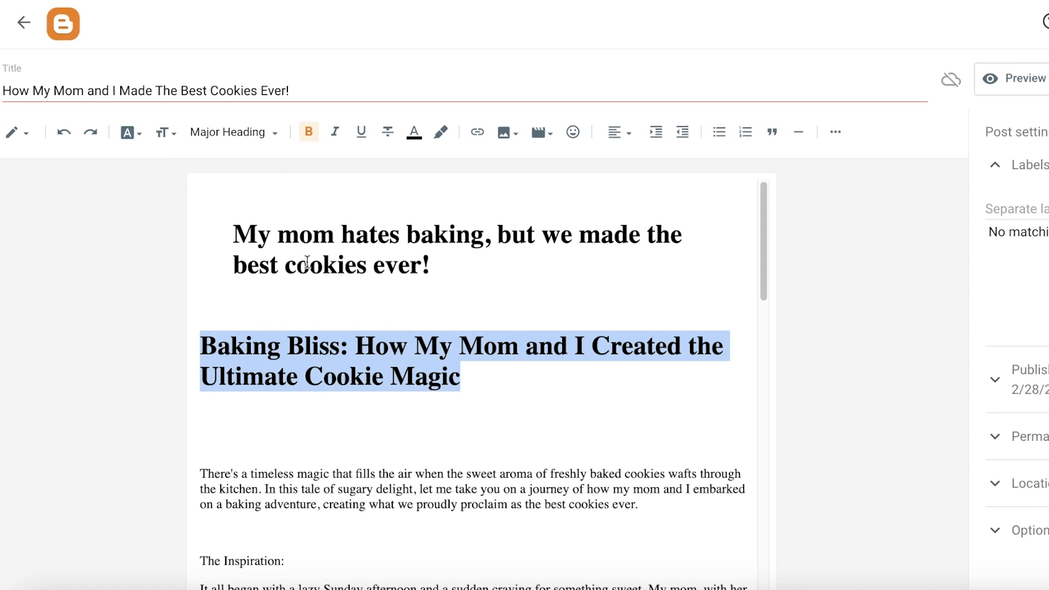
- Set the 'Baking Bliss' line to the Subheading style
{"action": "left_click", "coordinate": [240, 132]}
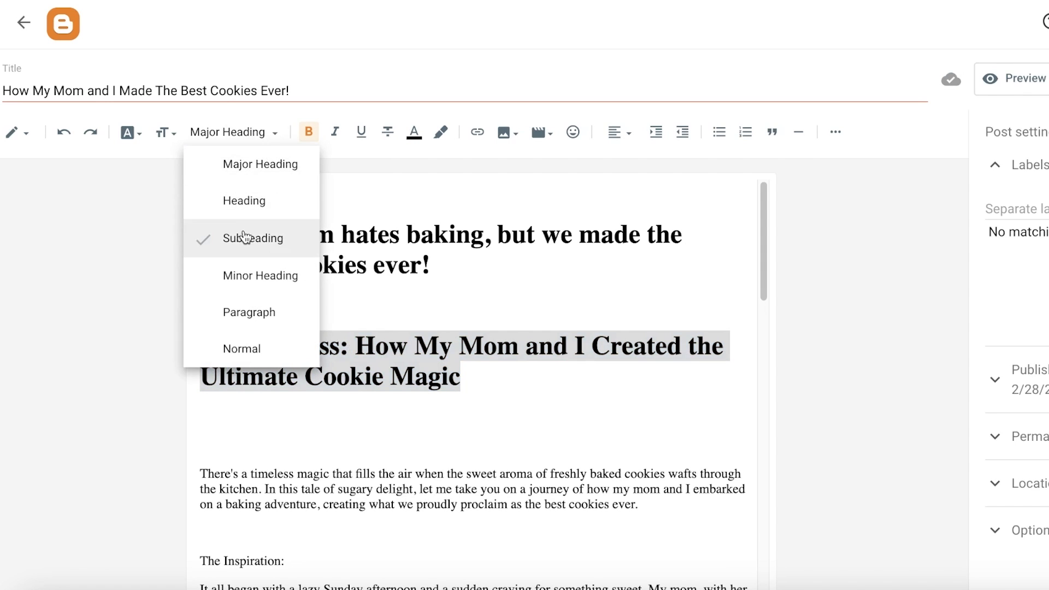
{"action": "left_click", "coordinate": [245, 238]}
{"action": "left_click", "coordinate": [204, 327]}
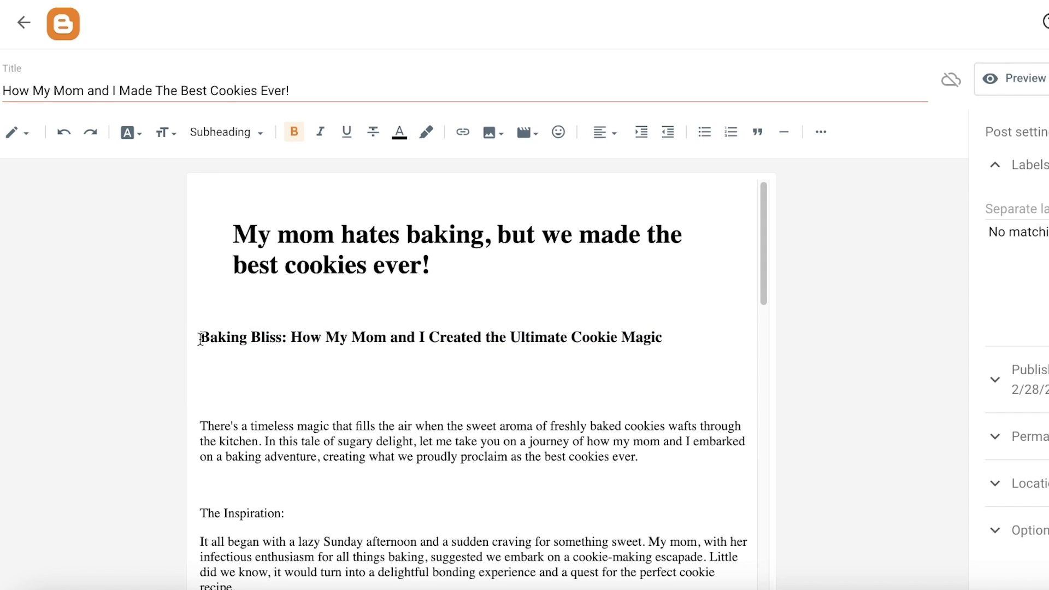
- Center-align the 'Baking Bliss' subheading
{"action": "left_click", "coordinate": [698, 333]}
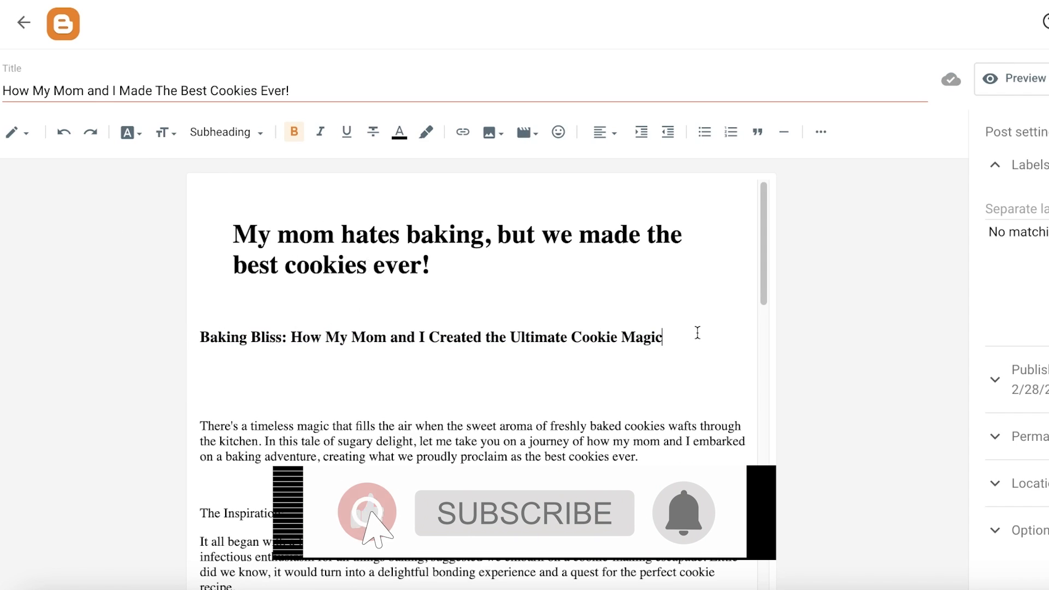
{"action": "left_click", "coordinate": [605, 132]}
{"action": "left_click", "coordinate": [610, 178]}
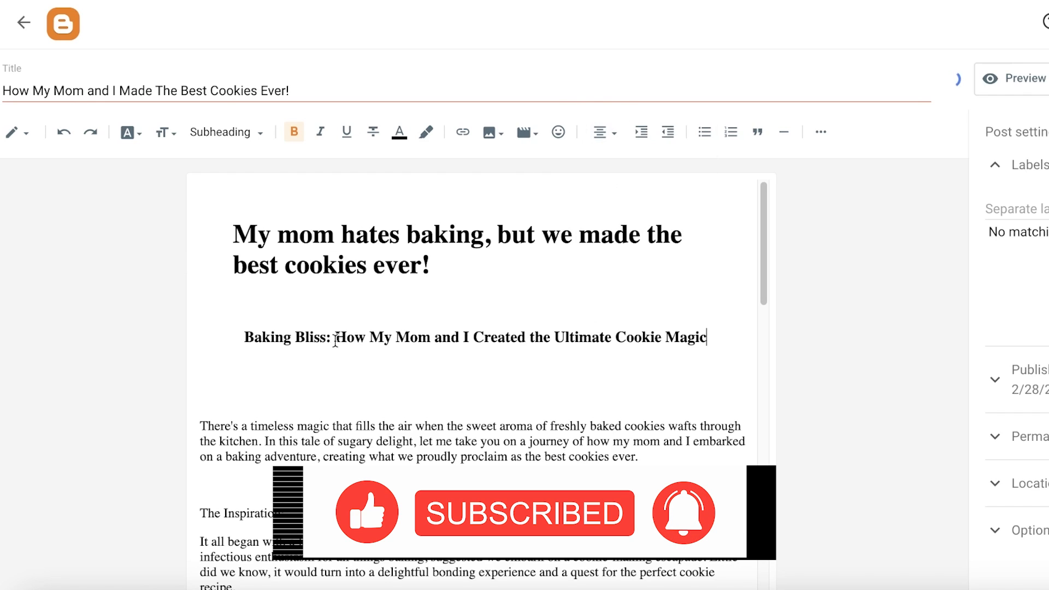
- Place the cursor on the empty line below the subheading and open the Insert image options
{"action": "scroll", "coordinate": [396, 430], "scroll_direction": "down", "scroll_amount": 2}
{"action": "scroll", "coordinate": [396, 430], "scroll_direction": "up", "scroll_amount": 2}
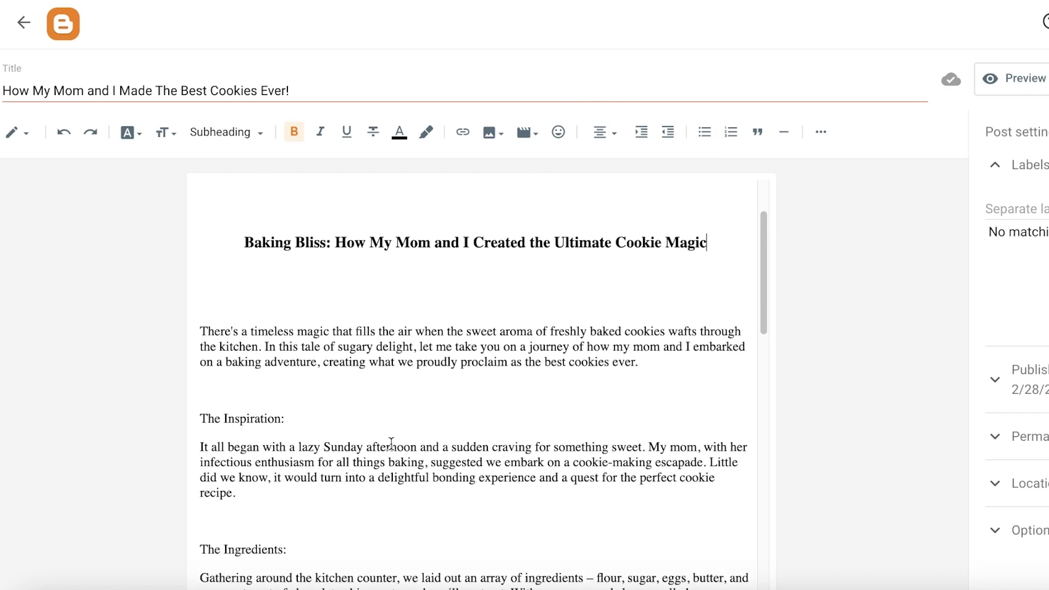
{"action": "left_click", "coordinate": [268, 387]}
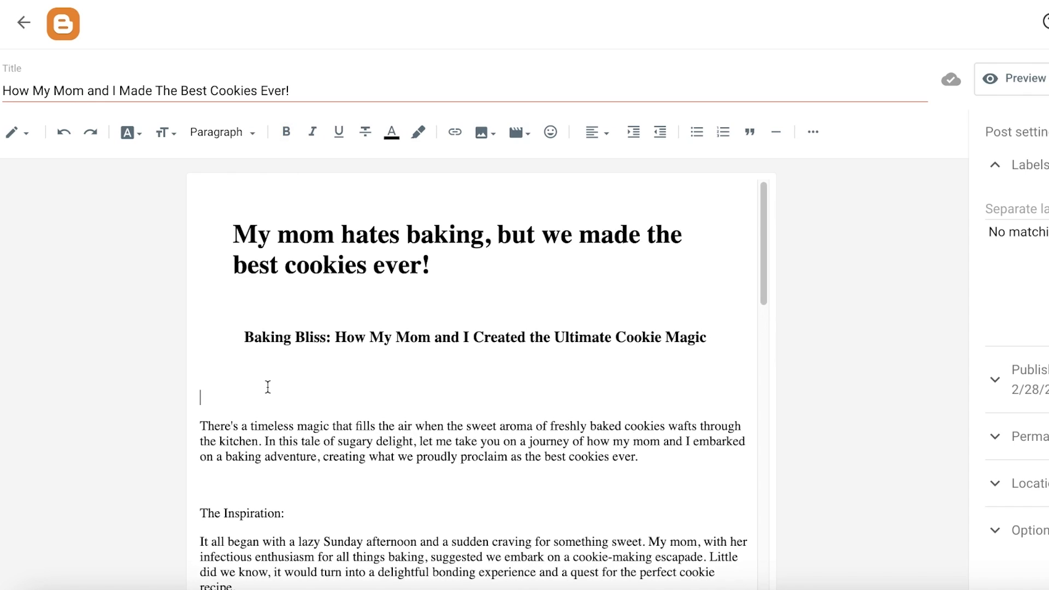
{"action": "scroll", "coordinate": [276, 392], "scroll_direction": "down", "scroll_amount": 2}
{"action": "scroll", "coordinate": [328, 382], "scroll_direction": "up", "scroll_amount": 2}
{"action": "left_click", "coordinate": [477, 134]}
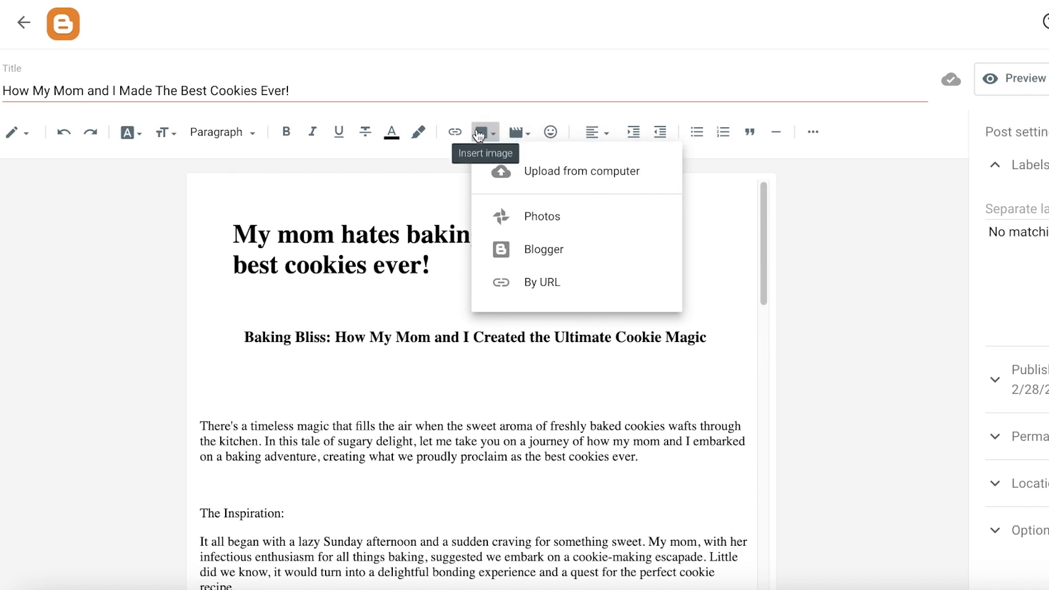
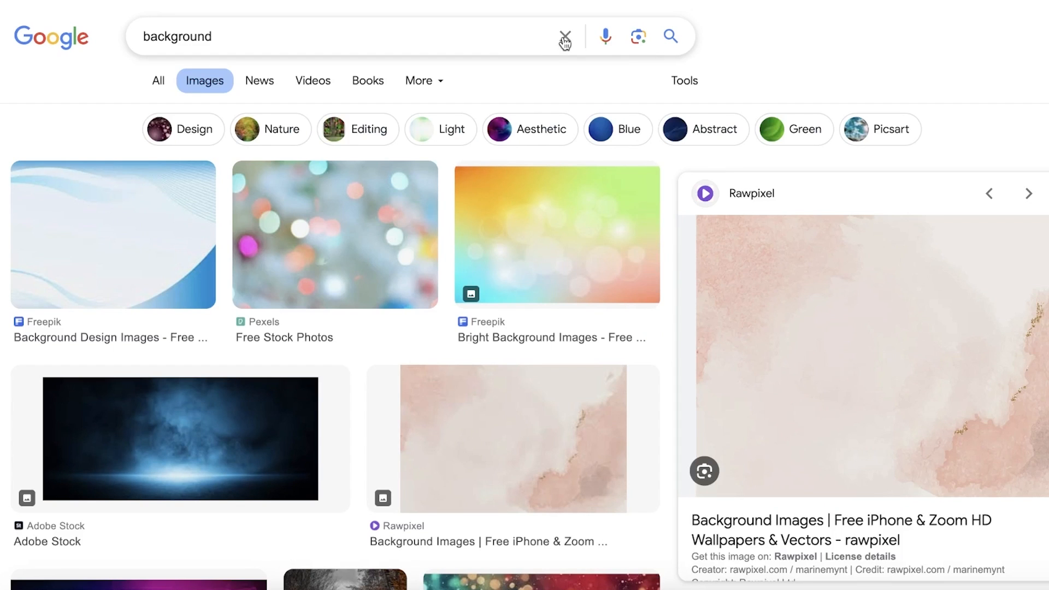
- Search Google Images for cookies and open the NYT Cooking chocolate chip cookie photo to copy its image address
{"action": "left_click", "coordinate": [566, 36]}
{"action": "type", "text": "cookie"}
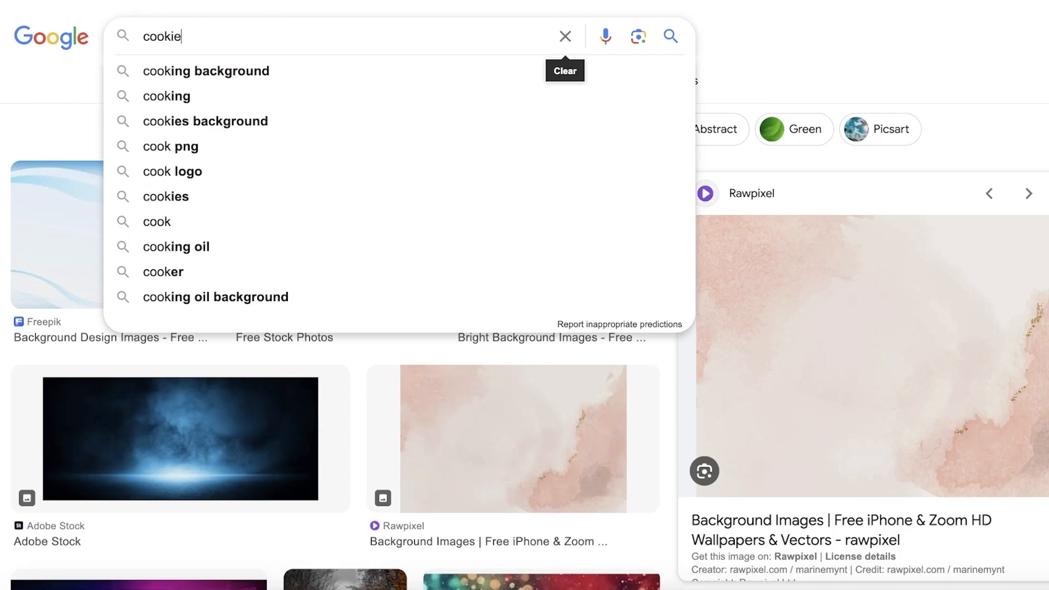
{"action": "type", "text": "s"}
{"action": "key", "text": "Return"}
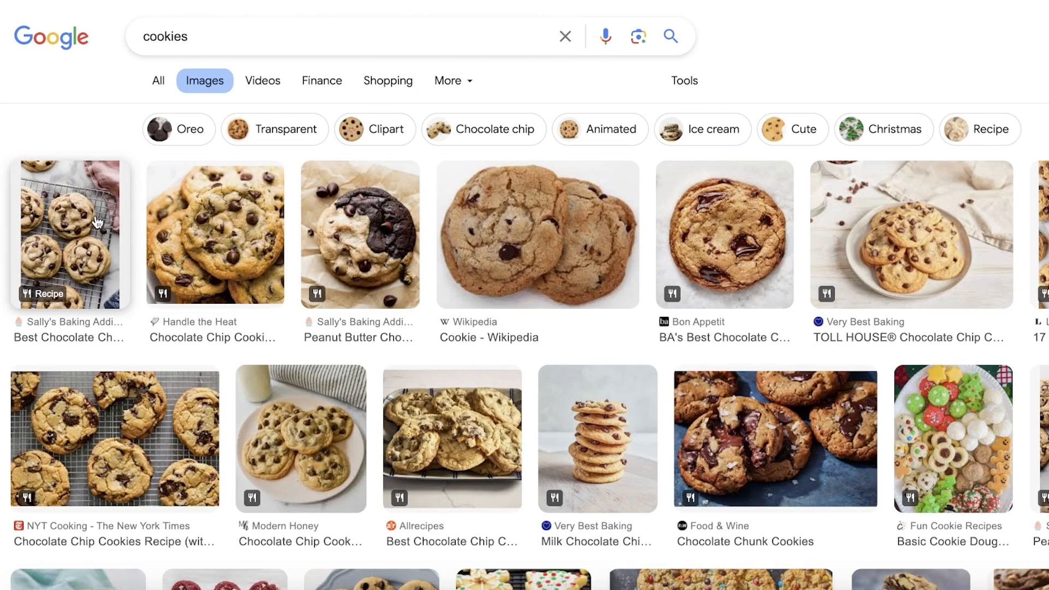
{"action": "left_click", "coordinate": [97, 222]}
{"action": "scroll", "coordinate": [159, 272], "scroll_direction": "down", "scroll_amount": 5}
{"action": "left_click", "coordinate": [160, 272]}
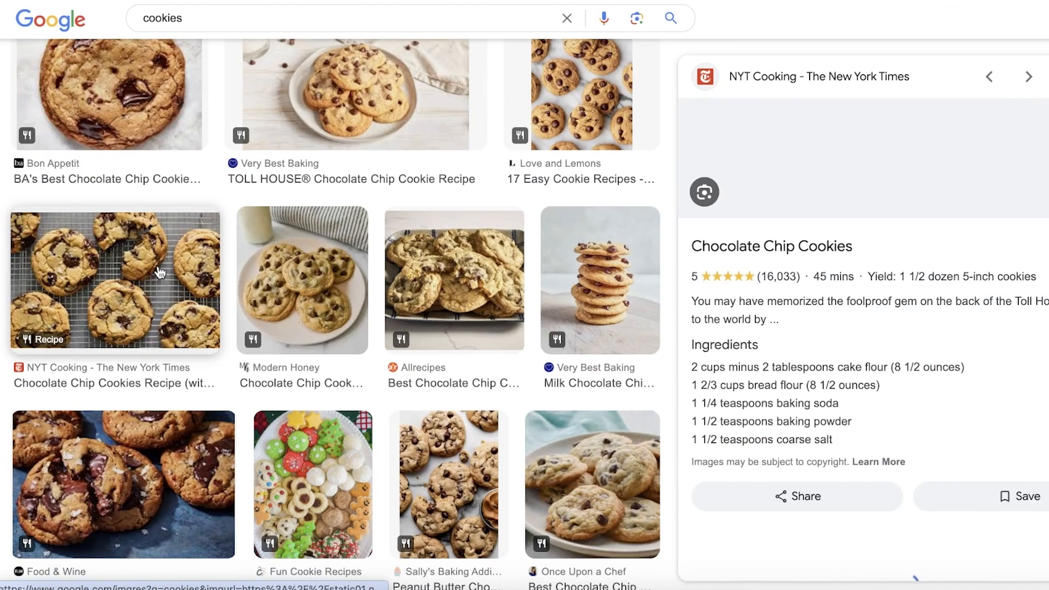
{"action": "right_click", "coordinate": [792, 242]}
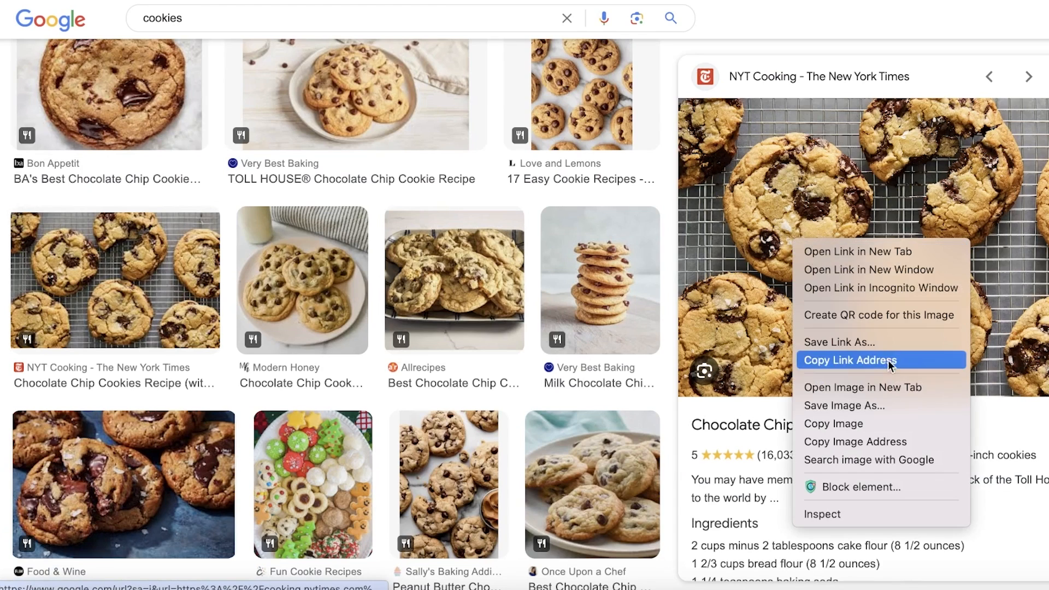
{"action": "left_click", "coordinate": [874, 249]}
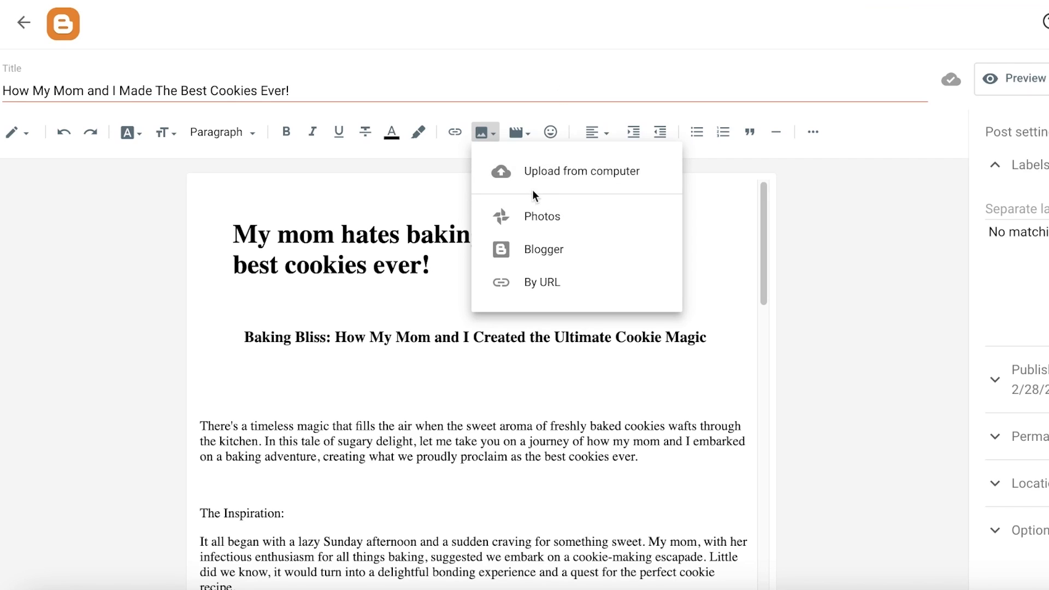
- Insert the cookie photo into the post below the subheading from its pasted image URL
{"action": "left_click", "coordinate": [541, 282]}
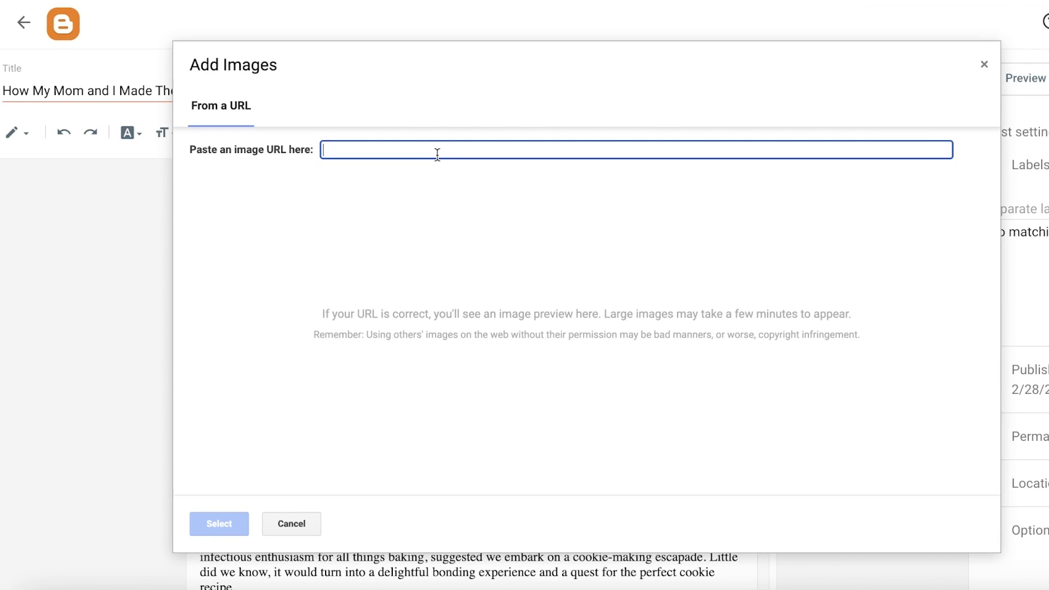
{"action": "type", "text": "https://static01.nyt.com/images/2022/02/12/dining/JT-Chocolate-Chip-Cookies/JT-Chocolate-Chip-Cookies-superJumbo.jpg"}
{"action": "key", "text": "Return"}
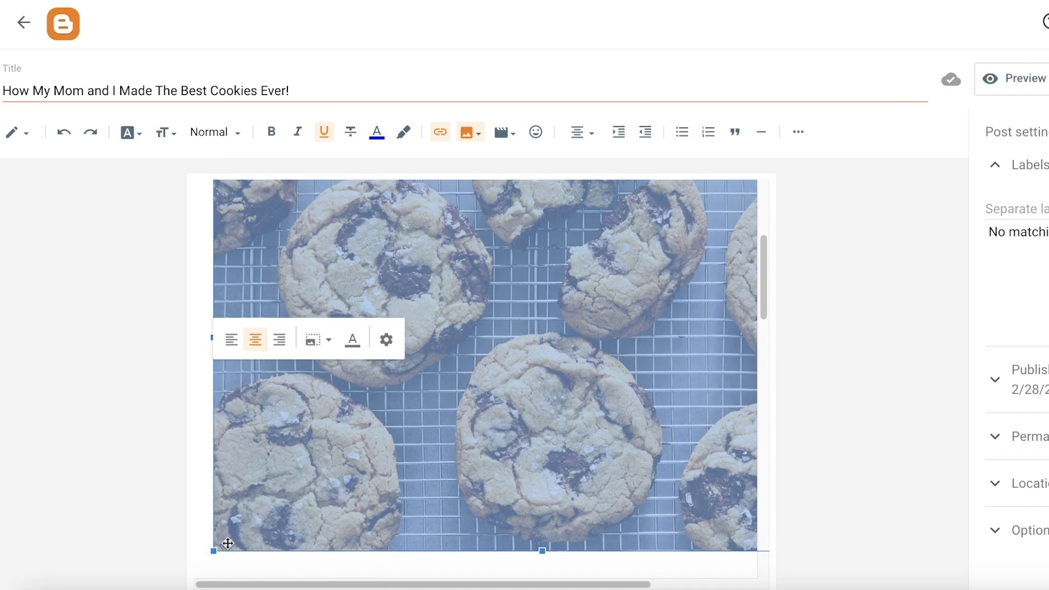
- Resize the inserted cookie image smaller by its corner handle
{"action": "left_click_drag", "start_coordinate": [214, 551], "coordinate": [414, 349]}
{"action": "scroll", "coordinate": [595, 309], "scroll_direction": "up", "scroll_amount": 3}
{"action": "left_click", "coordinate": [431, 446]}
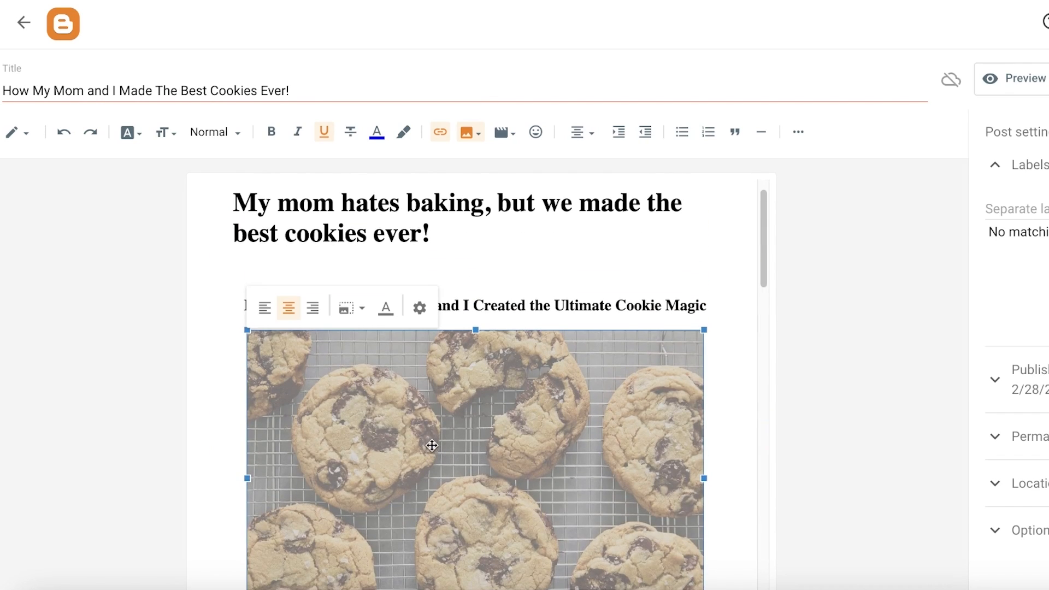
- Try left, right and center alignments on the cookie image
{"action": "scroll", "coordinate": [230, 355], "scroll_direction": "down", "scroll_amount": 1}
{"action": "left_click", "coordinate": [263, 310]}
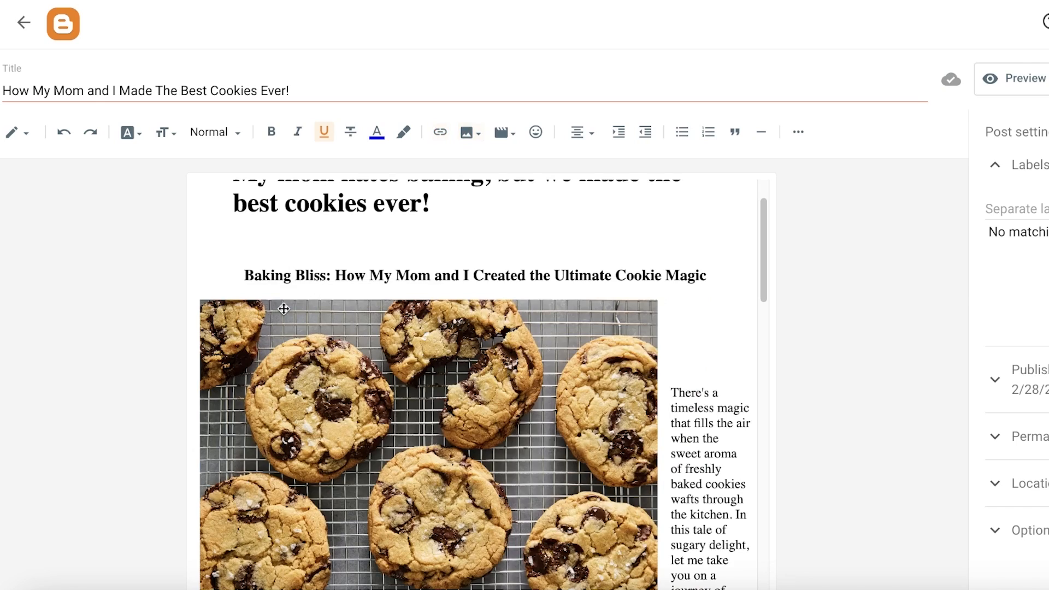
{"action": "left_click", "coordinate": [282, 306]}
{"action": "left_click", "coordinate": [264, 276]}
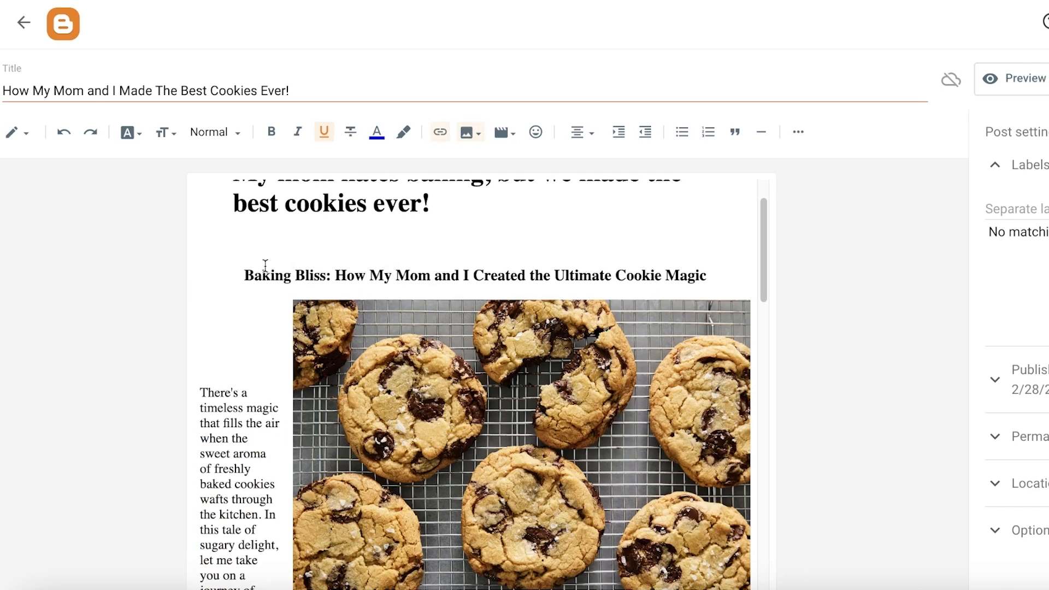
{"action": "left_click", "coordinate": [486, 429]}
{"action": "left_click", "coordinate": [336, 277]}
- Try different preset sizes for the cookie image, ending with Large
{"action": "scroll", "coordinate": [469, 396], "scroll_direction": "down", "scroll_amount": 4}
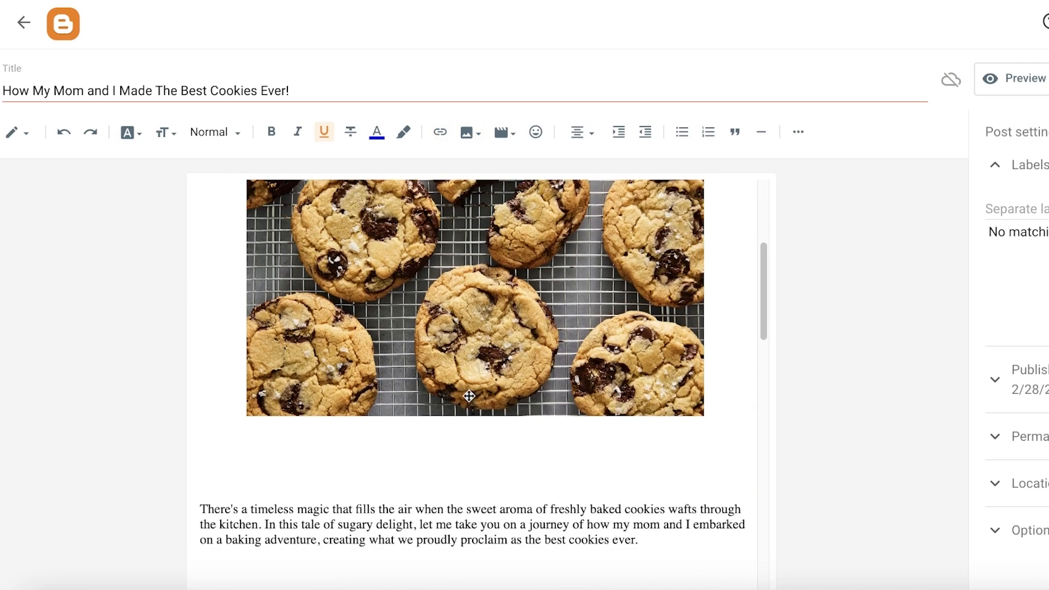
{"action": "scroll", "coordinate": [469, 397], "scroll_direction": "down", "scroll_amount": 3}
{"action": "scroll", "coordinate": [468, 399], "scroll_direction": "up", "scroll_amount": 7}
{"action": "scroll", "coordinate": [467, 402], "scroll_direction": "down", "scroll_amount": 3}
{"action": "left_click", "coordinate": [467, 402]}
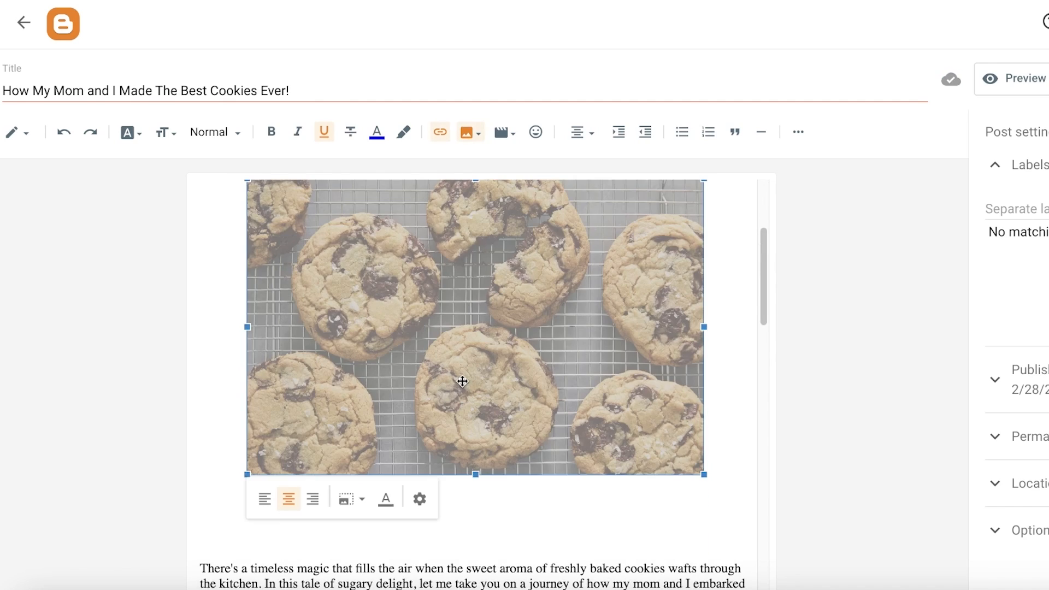
{"action": "left_click", "coordinate": [363, 505]}
{"action": "left_click", "coordinate": [360, 455]}
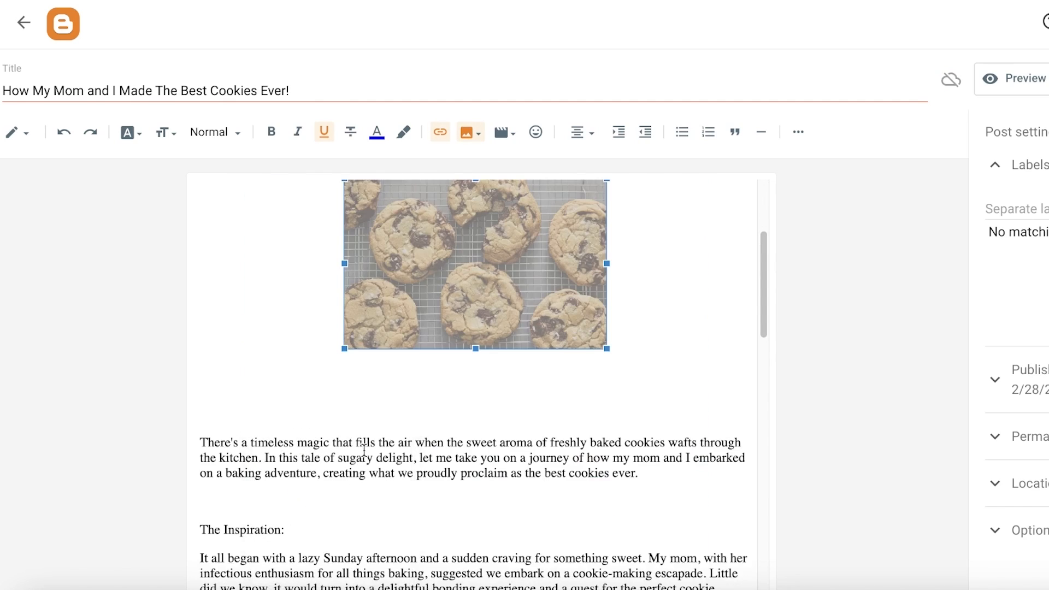
{"action": "left_click", "coordinate": [447, 300]}
{"action": "left_click", "coordinate": [440, 372]}
{"action": "left_click", "coordinate": [440, 453]}
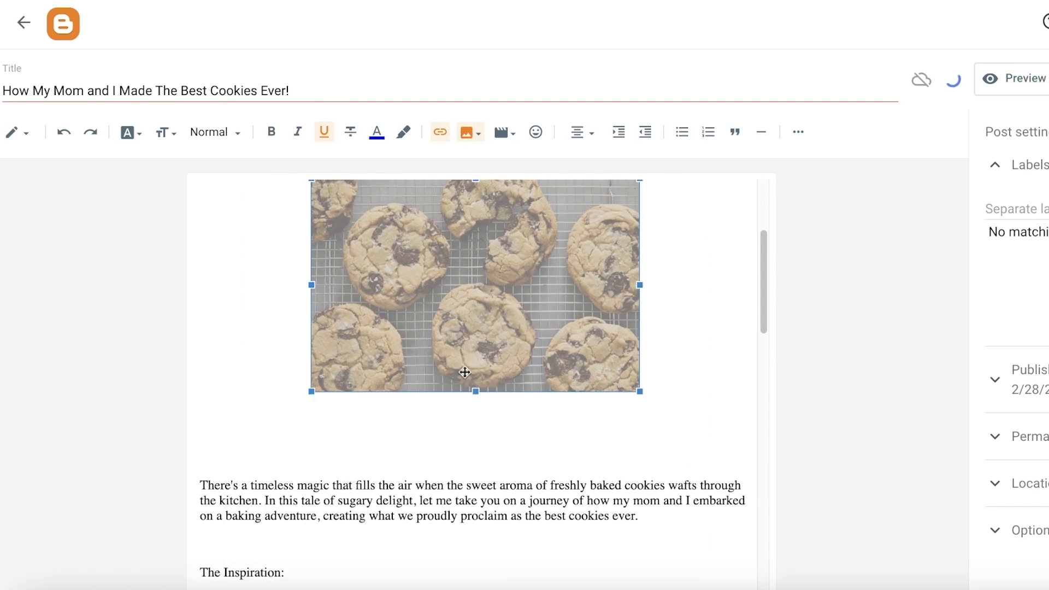
- Open the cookie image's Edit Image properties to review its alt text, title and size options
{"action": "scroll", "coordinate": [500, 334], "scroll_direction": "up", "scroll_amount": 1}
{"action": "mouse_move", "coordinate": [475, 422]}
{"action": "left_mouse_down"}
{"action": "mouse_move", "coordinate": [479, 391]}
{"action": "mouse_move", "coordinate": [476, 421]}
{"action": "left_mouse_up"}
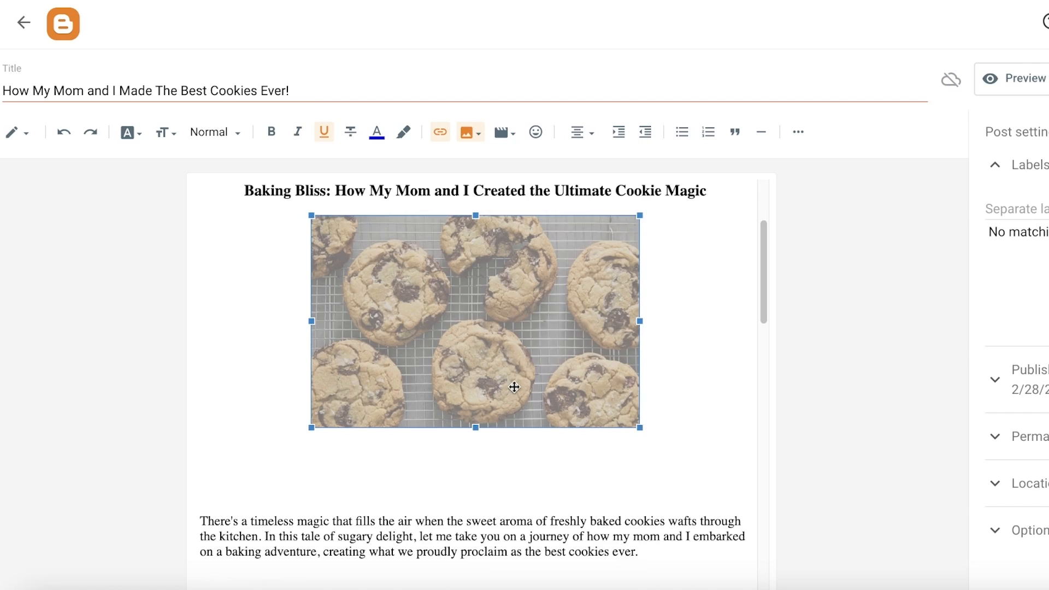
{"action": "left_click", "coordinate": [491, 483]}
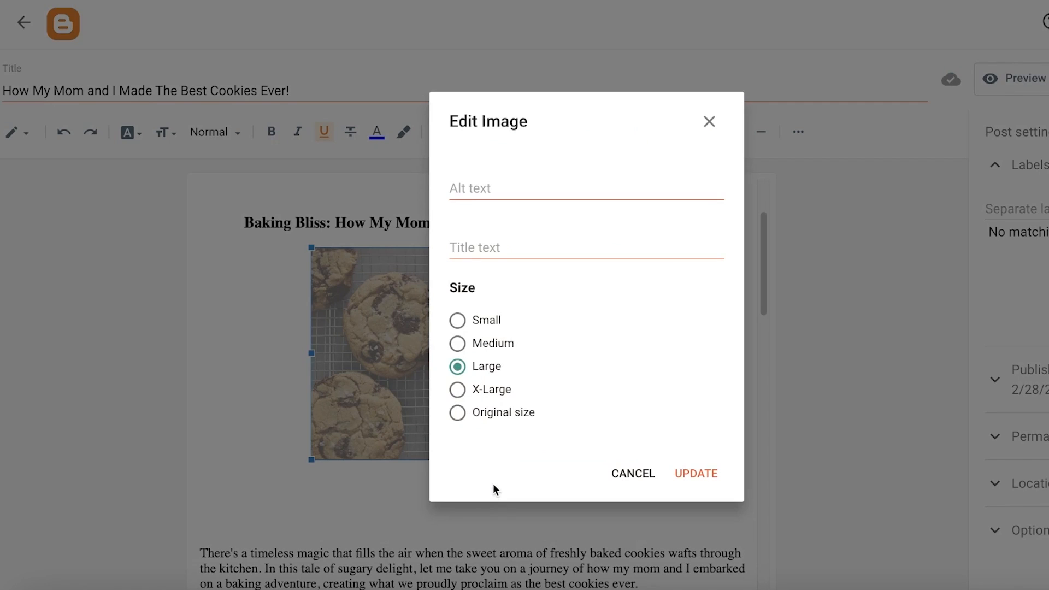
{"action": "left_click", "coordinate": [709, 121]}
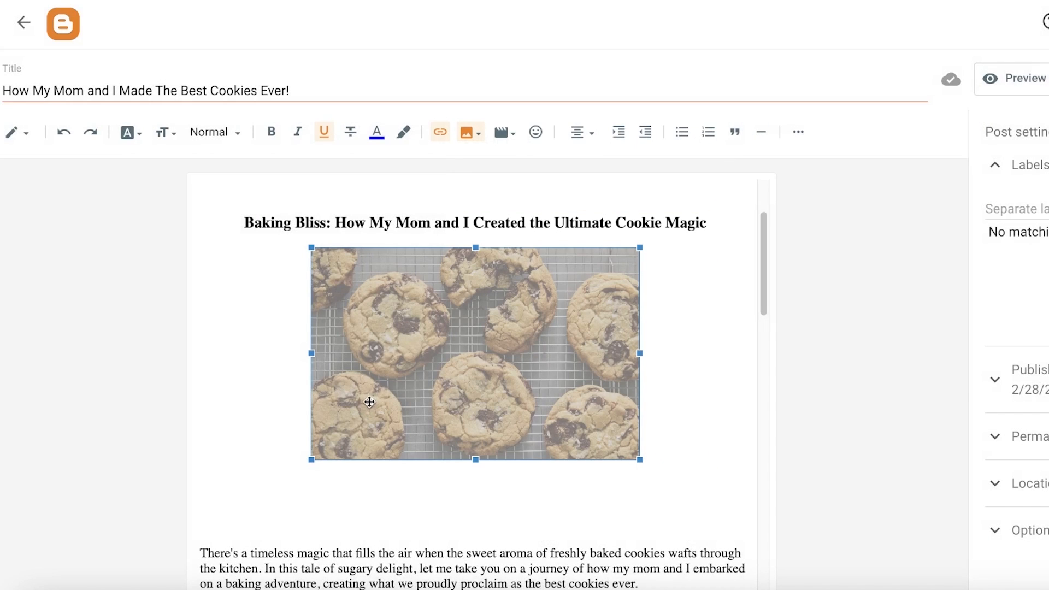
{"action": "left_click", "coordinate": [484, 484]}
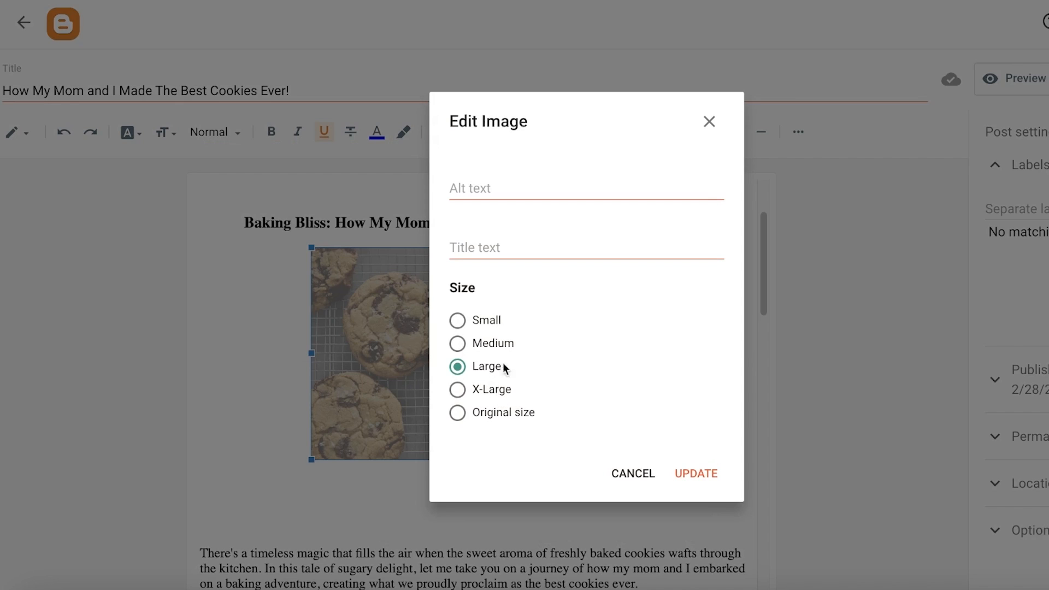
{"action": "left_click", "coordinate": [383, 350]}
{"action": "left_click", "coordinate": [451, 485]}
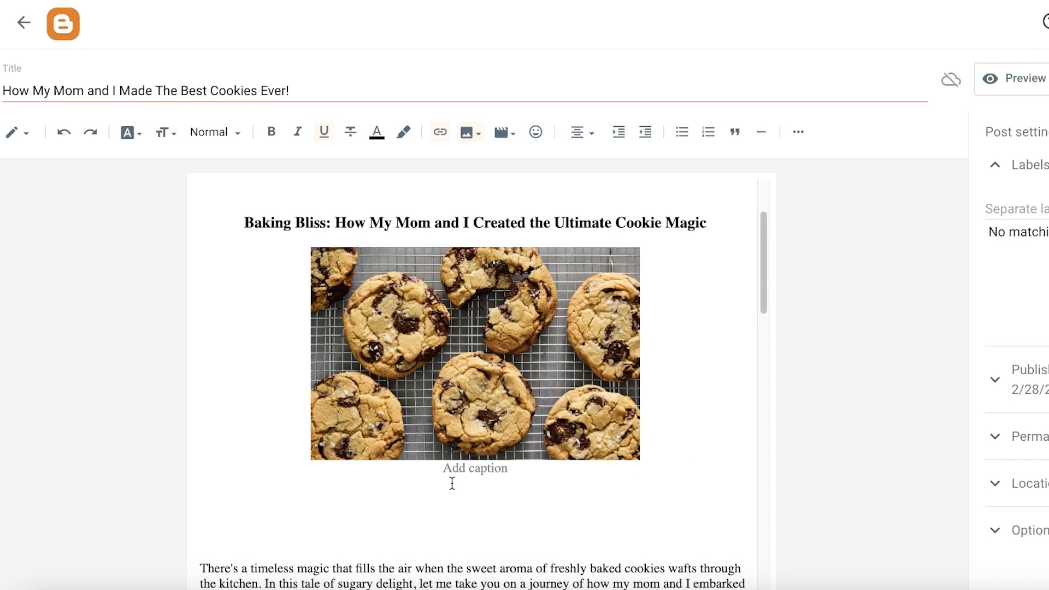
- Shrink the cookie image by its corner handle and align it right beside the intro paragraph
{"action": "left_click", "coordinate": [461, 458]}
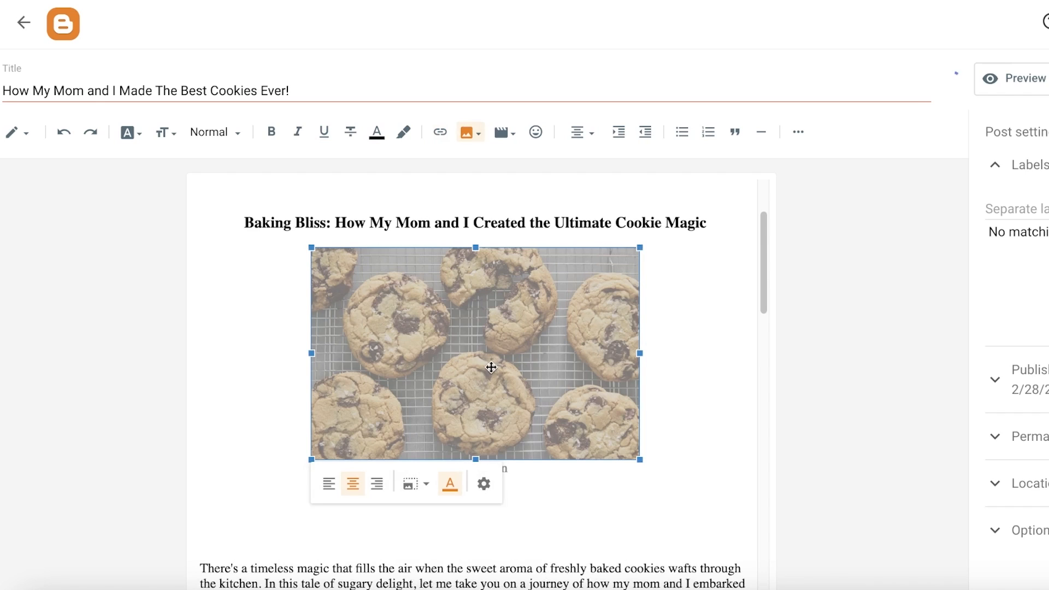
{"action": "left_click_drag", "start_coordinate": [312, 460], "coordinate": [386, 417]}
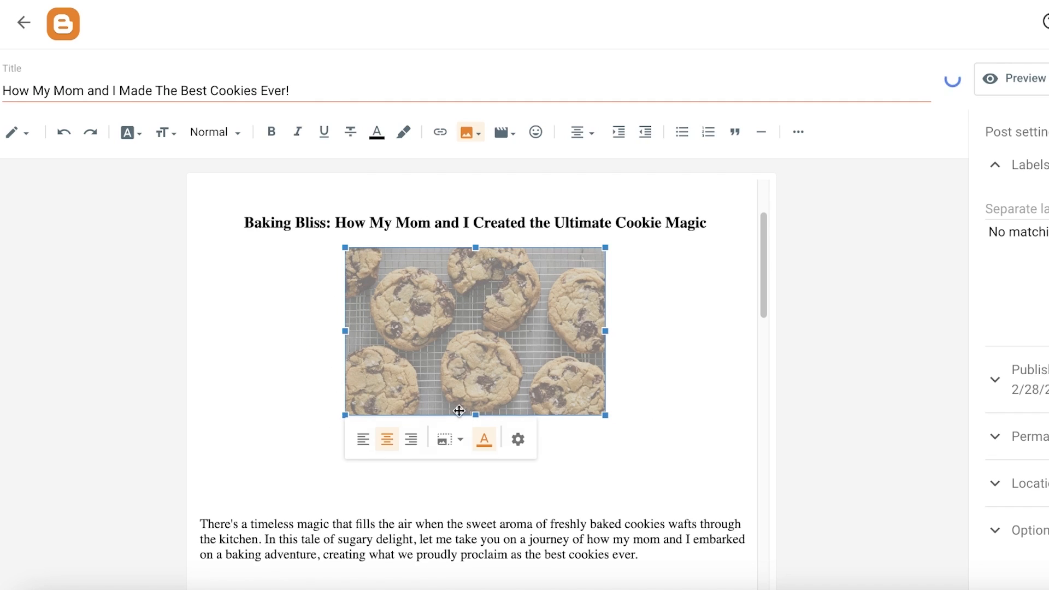
{"action": "left_click", "coordinate": [419, 442]}
{"action": "left_click", "coordinate": [427, 442]}
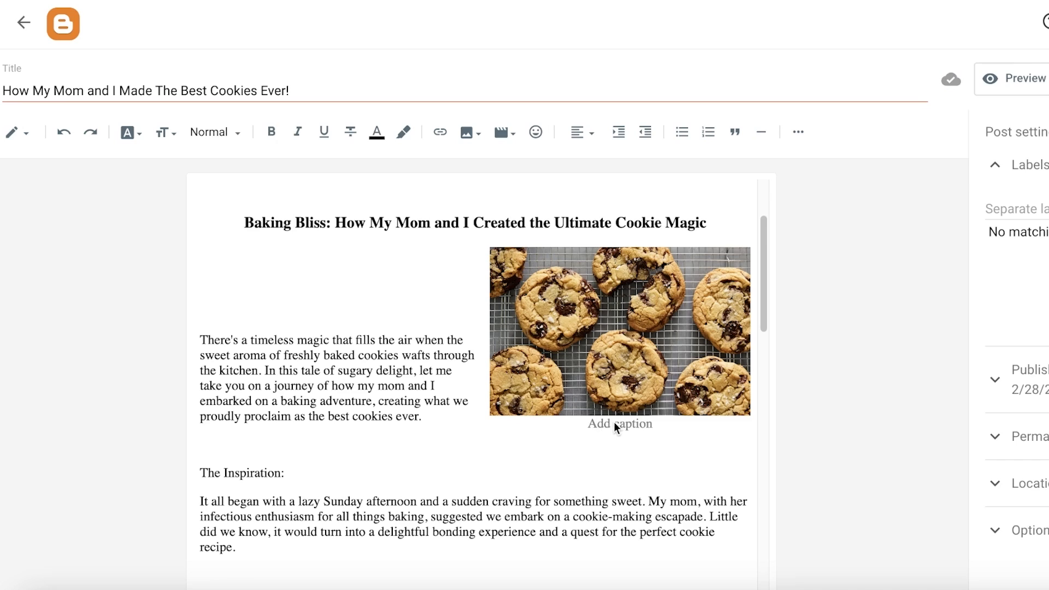
- Add the caption 'Our first batch of cookies' under the image
{"action": "type", "text": "Our first batch of cookies"}
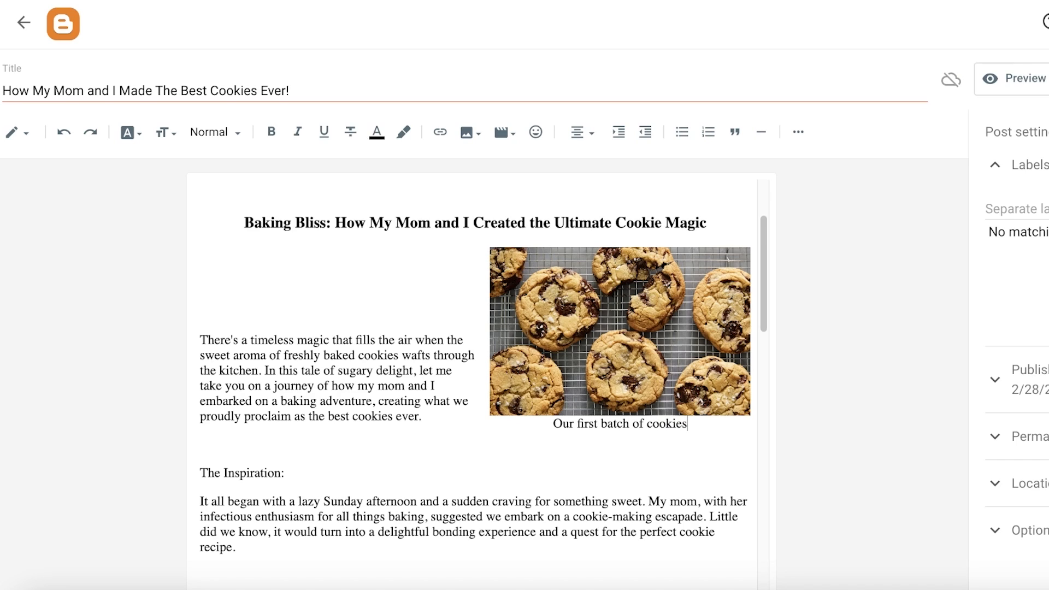
- Remove the blank lines above the intro paragraph and add spacing before 'The Inspiration:' line
{"action": "left_click", "coordinate": [320, 312]}
{"action": "key", "text": "BackSpace"}
{"action": "key", "text": "BackSpace"}
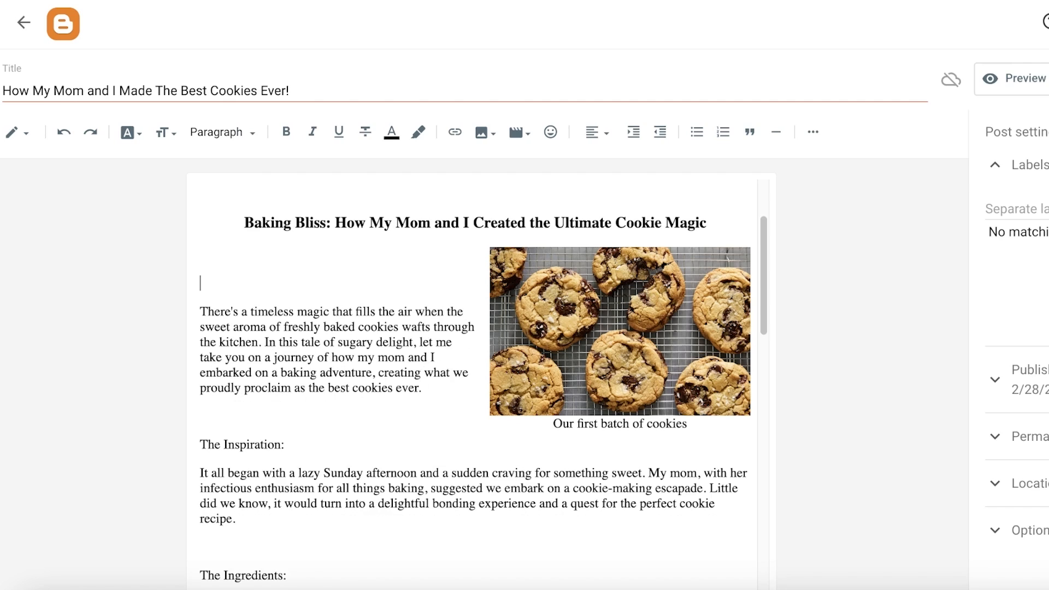
{"action": "left_click", "coordinate": [268, 388]}
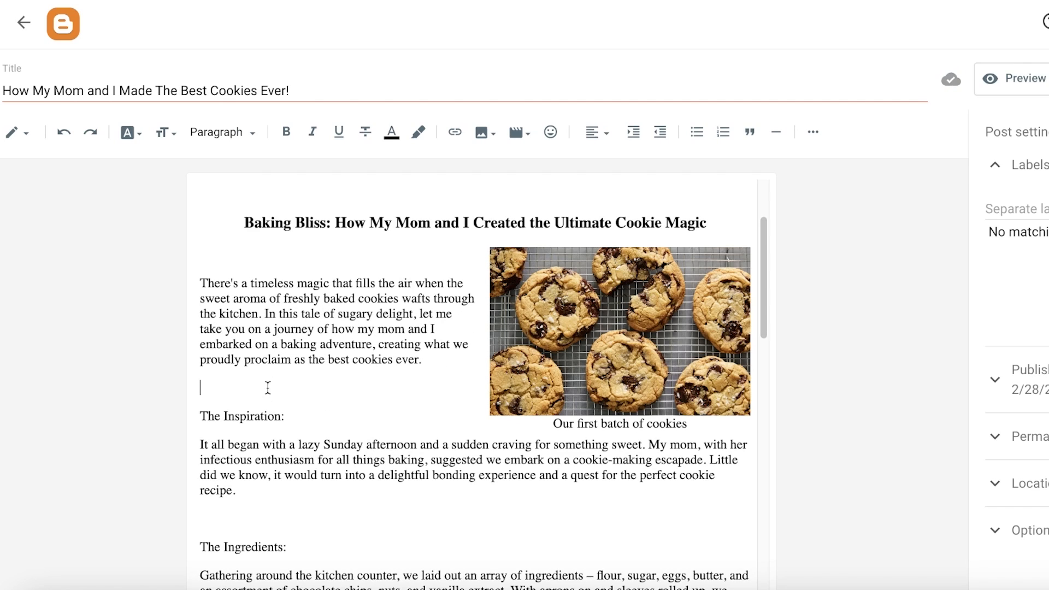
{"action": "key", "text": "Return"}
{"action": "key", "text": "Return"}
{"action": "key", "text": "BackSpace"}
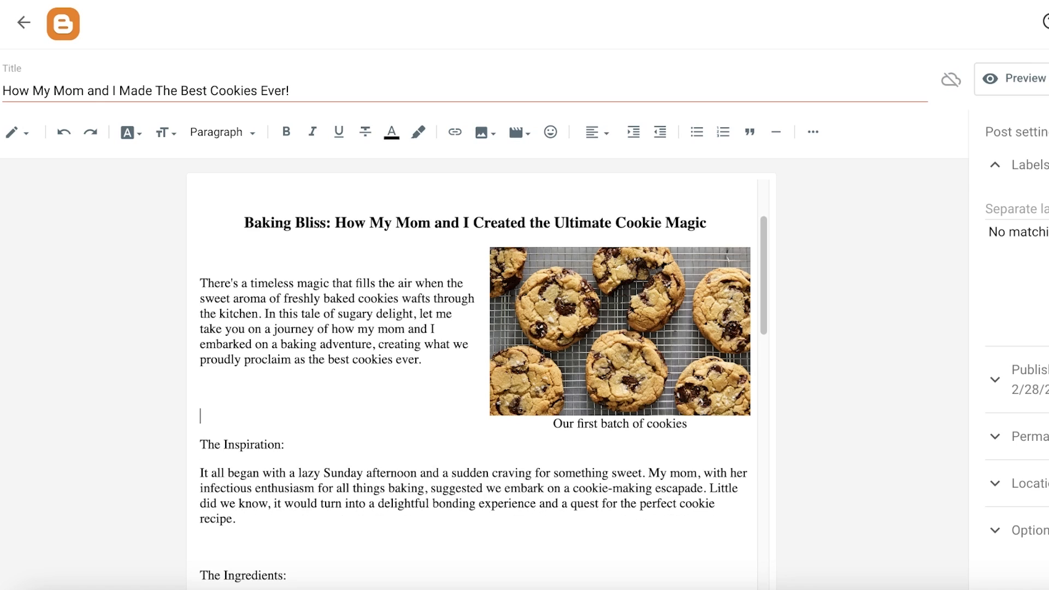
{"action": "key", "text": "Return"}
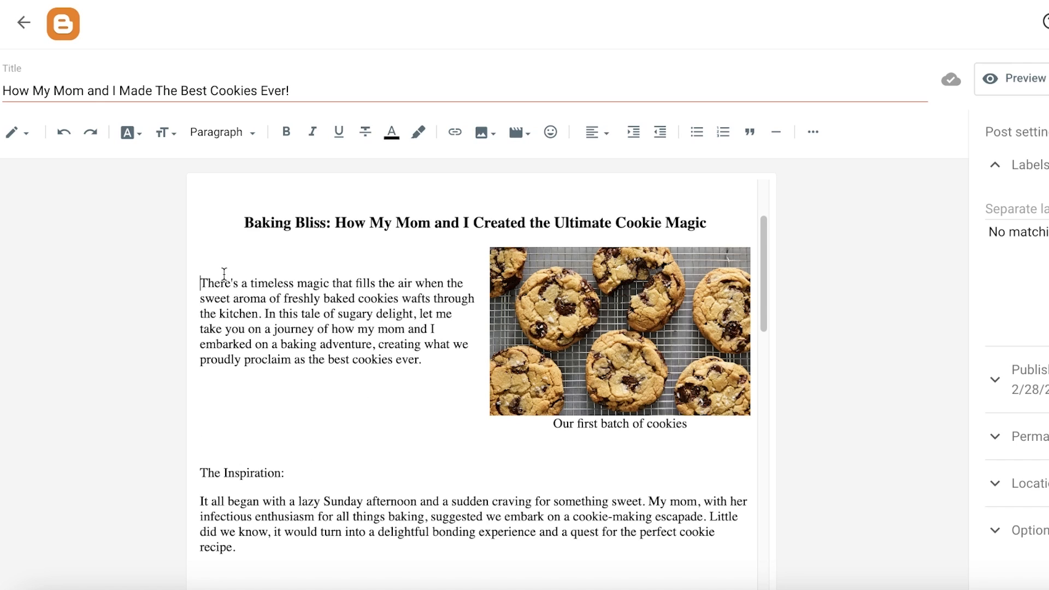
- Select the intro paragraph beside the image and set its alignment to Justify
{"action": "left_click_drag", "start_coordinate": [202, 279], "coordinate": [450, 357]}
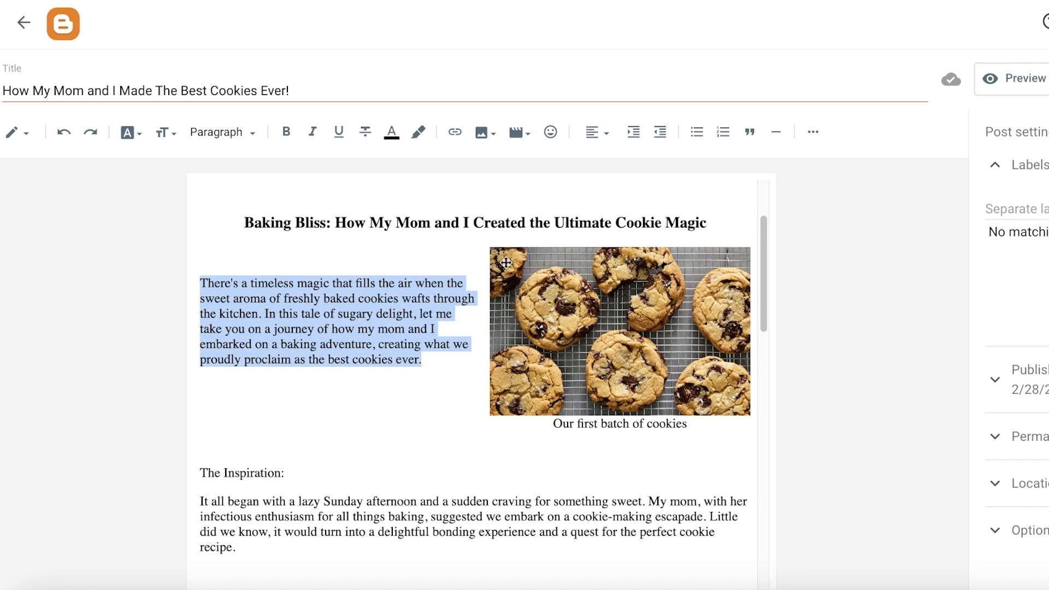
{"action": "left_click", "coordinate": [594, 132]}
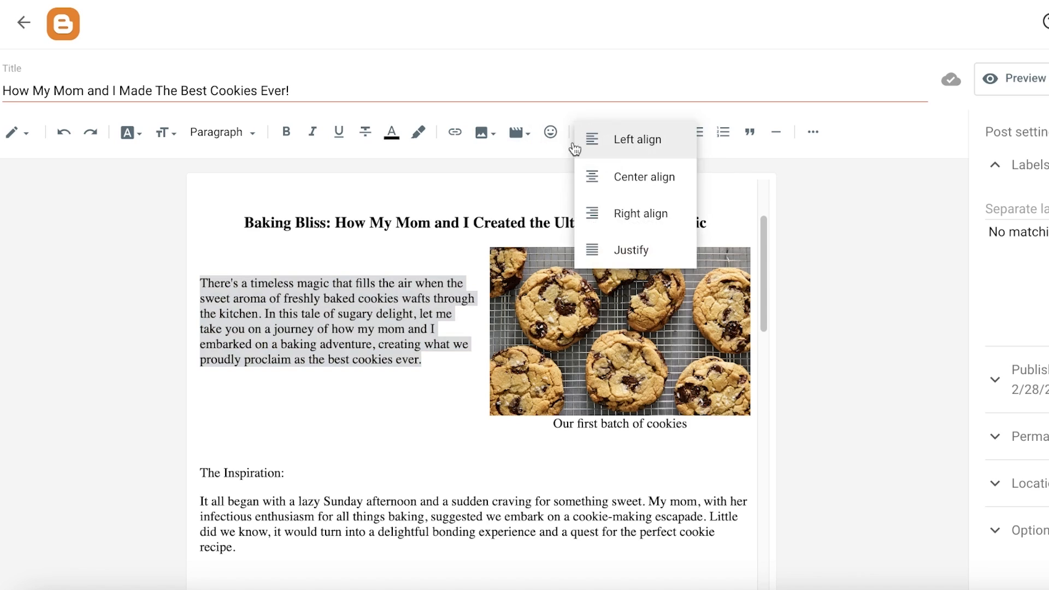
{"action": "left_click", "coordinate": [580, 146]}
{"action": "left_click", "coordinate": [591, 132]}
{"action": "left_click", "coordinate": [590, 176]}
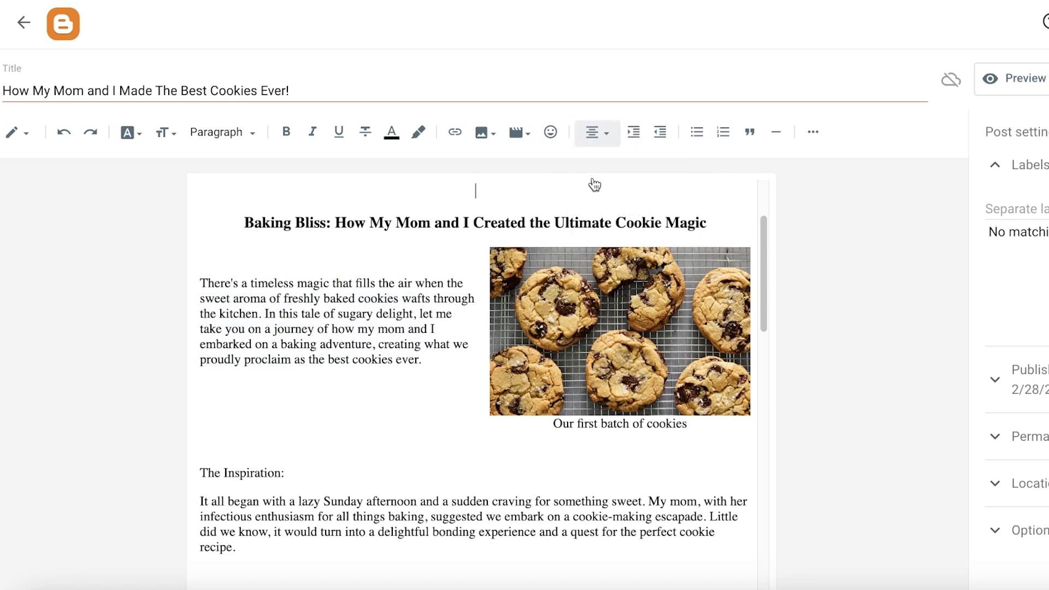
{"action": "left_click_drag", "start_coordinate": [335, 359], "coordinate": [233, 256]}
{"action": "left_click_drag", "start_coordinate": [450, 383], "coordinate": [193, 281]}
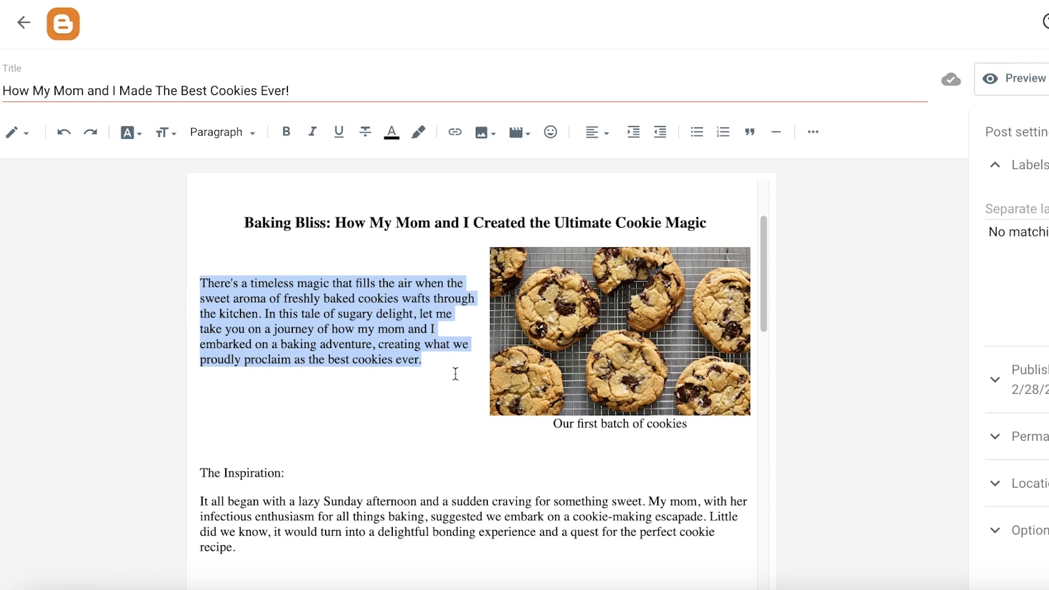
{"action": "left_click", "coordinate": [604, 133]}
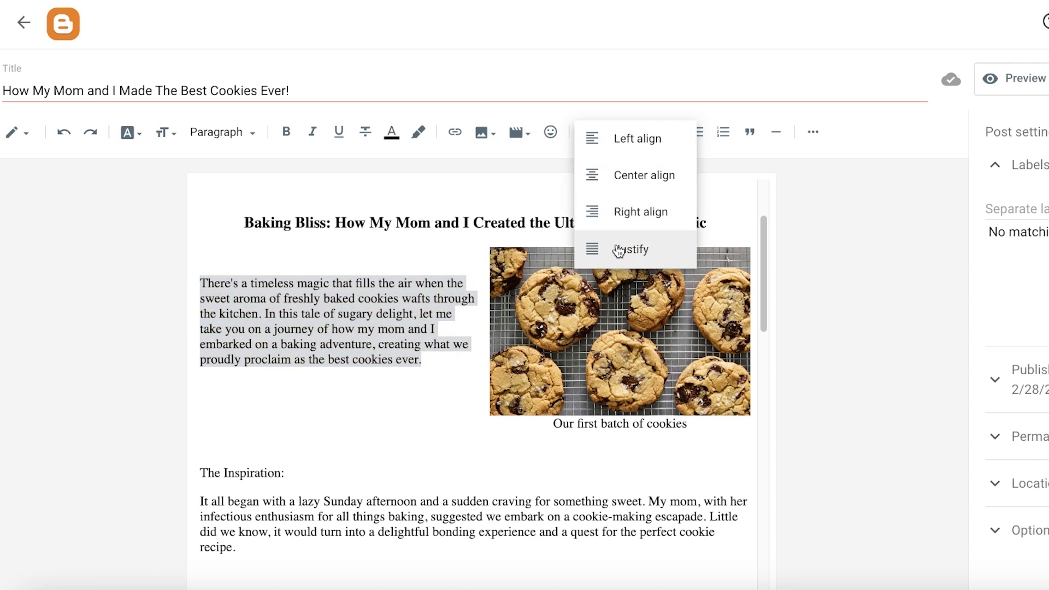
{"action": "left_click", "coordinate": [612, 174]}
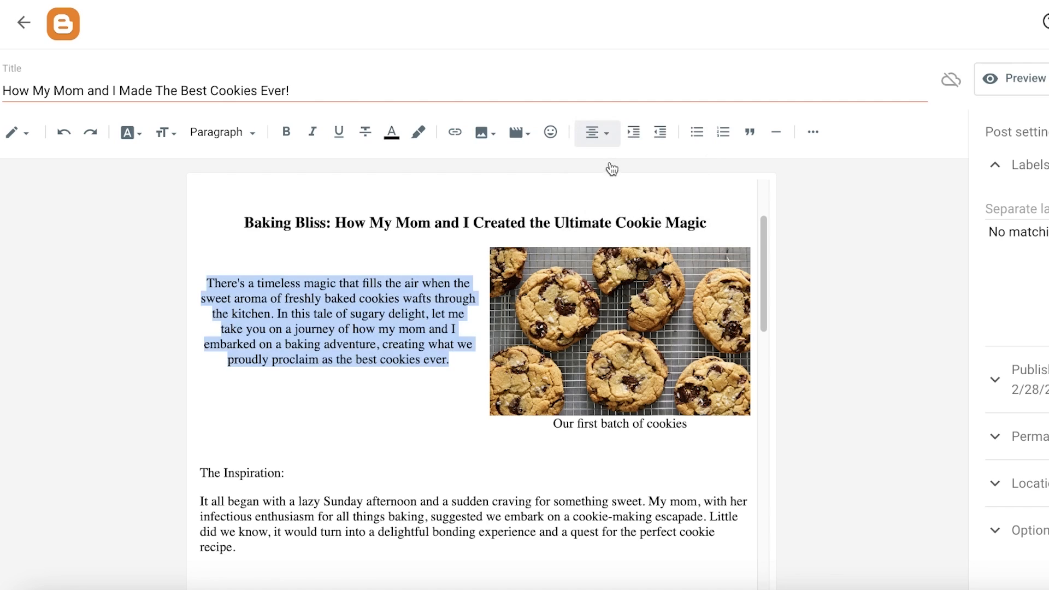
{"action": "left_click", "coordinate": [597, 133]}
{"action": "left_click", "coordinate": [604, 227]}
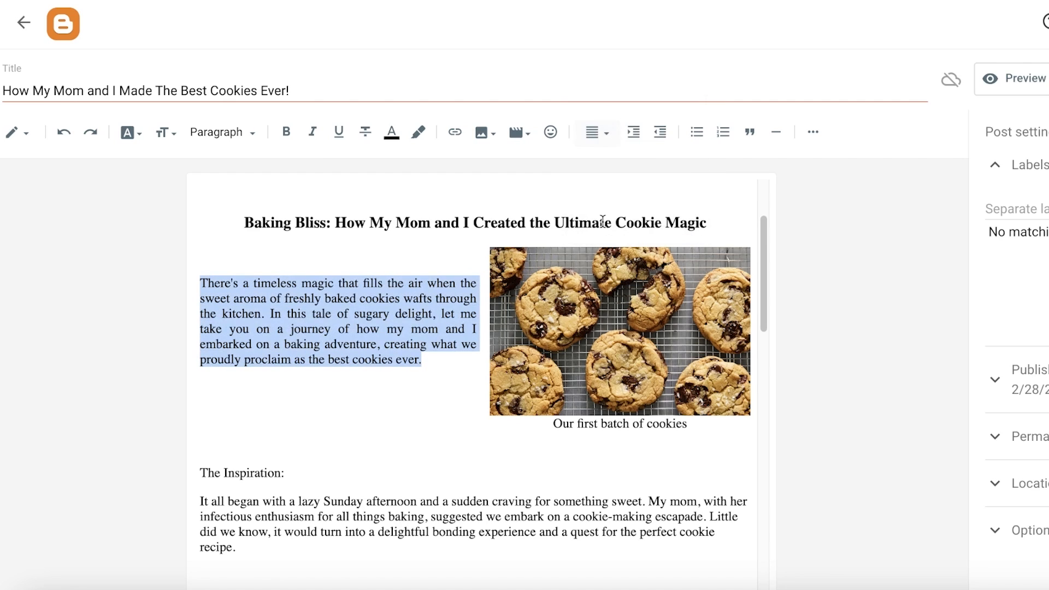
- Paste the heading 'My mom hates baking, but we made the best cookies ever!' at the top of the post
{"action": "left_click", "coordinate": [359, 435]}
{"action": "left_click", "coordinate": [201, 284]}
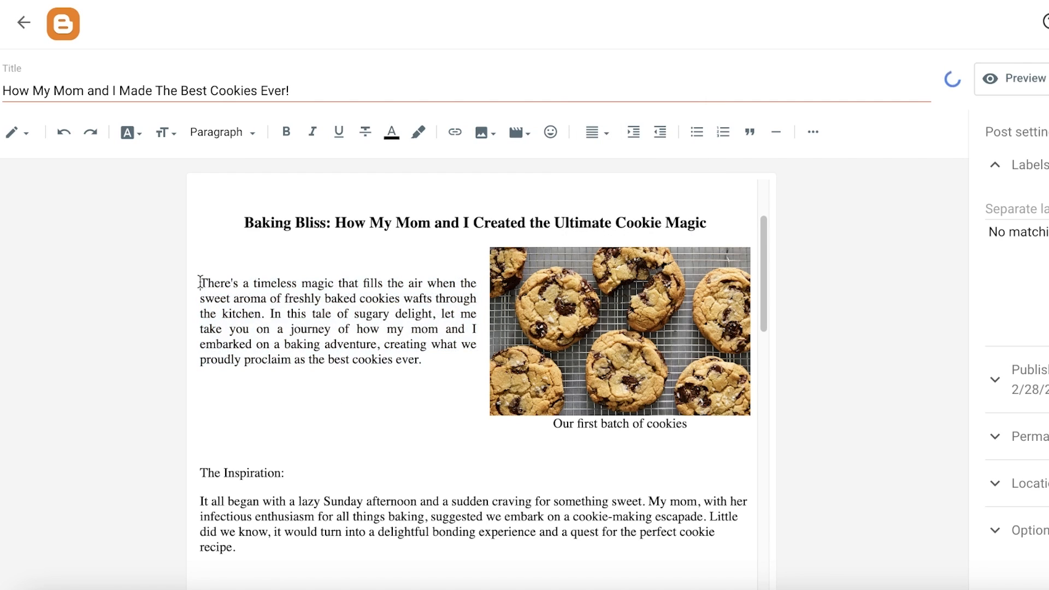
{"action": "key", "text": "Return"}
{"action": "type", "text": "My mom hates baking, but we made the best cookies ever!"}
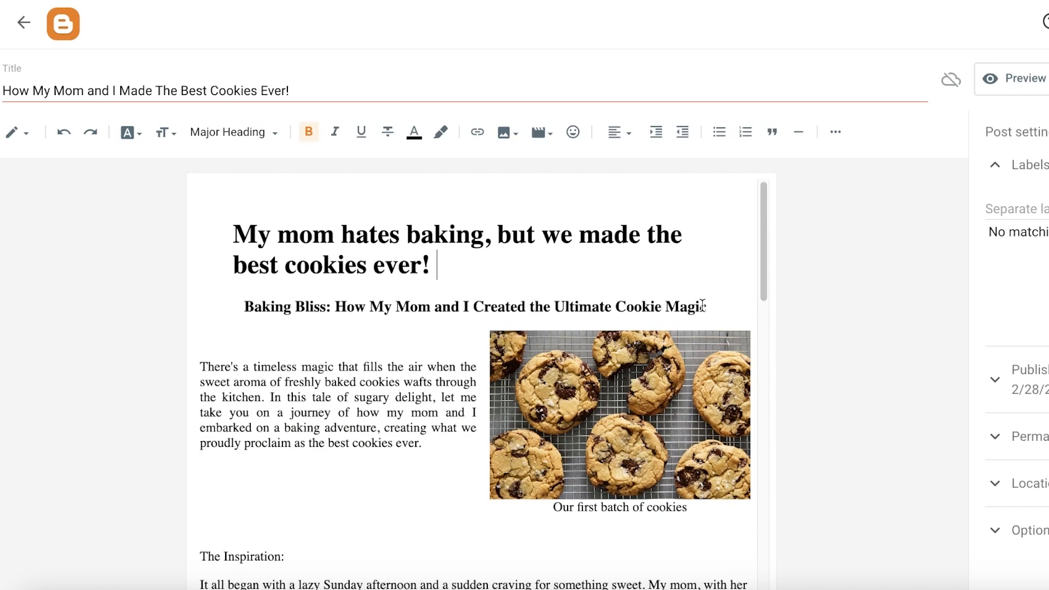
- Try to remove the blank line between the subtitle and the intro paragraph, then undo the change
{"action": "left_click", "coordinate": [704, 306]}
{"action": "key", "text": "Return"}
{"action": "scroll", "coordinate": [220, 356], "scroll_direction": "down", "scroll_amount": 1}
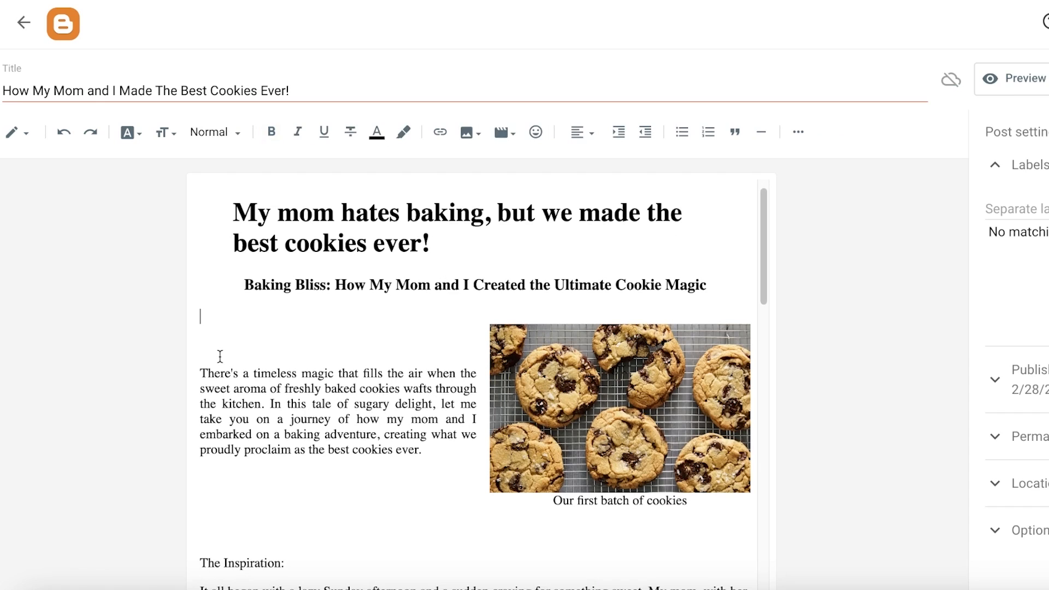
{"action": "key", "text": "Down"}
{"action": "key", "text": "BackSpace"}
{"action": "key", "text": "BackSpace"}
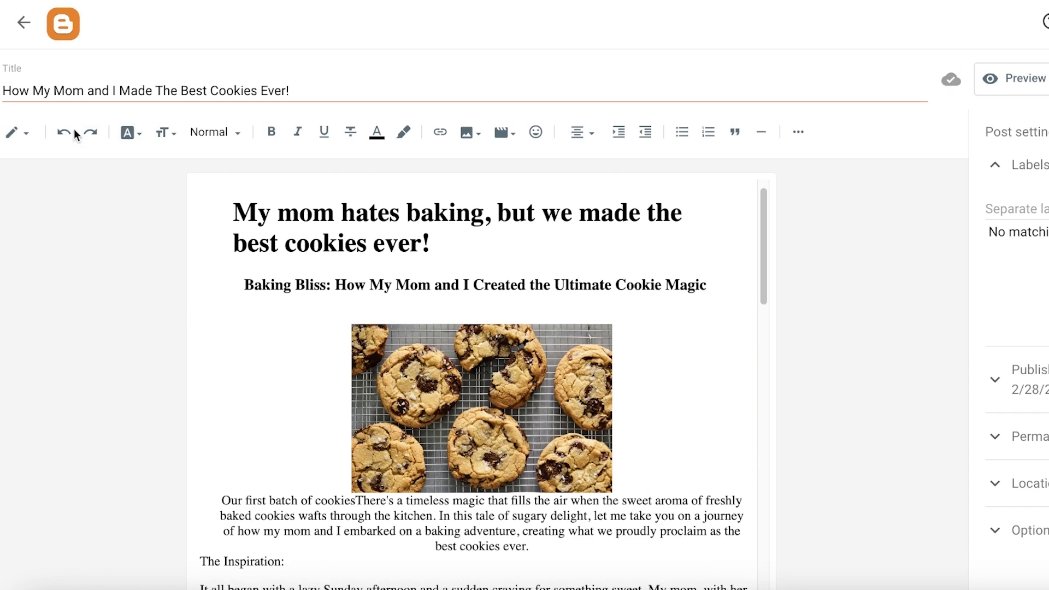
{"action": "left_click", "coordinate": [61, 135]}
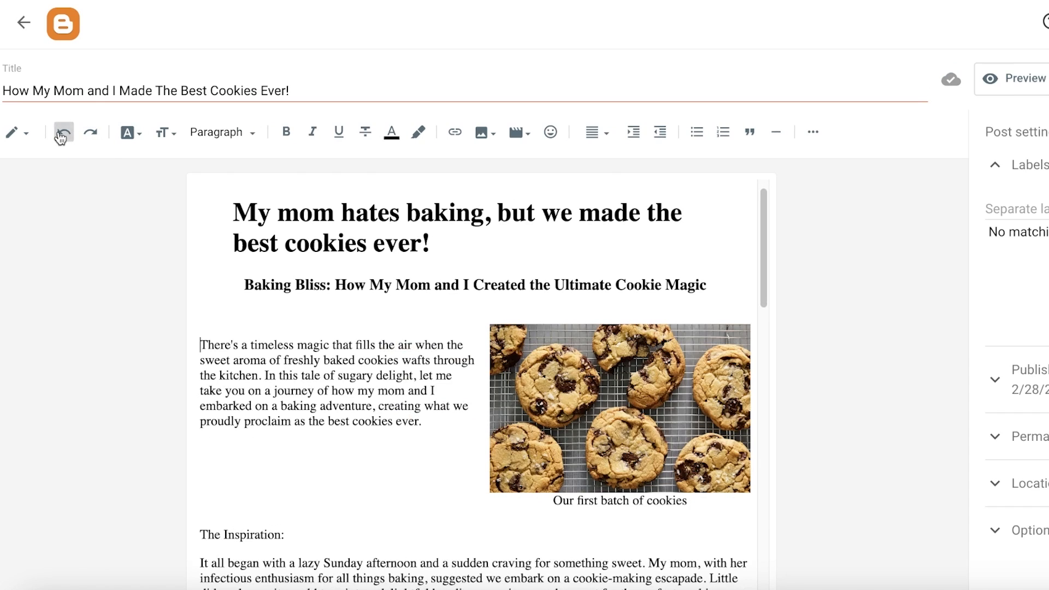
- Append the word 'INSPO' to 'The Inspiration' section heading
{"action": "left_click", "coordinate": [466, 437]}
{"action": "scroll", "coordinate": [466, 438], "scroll_direction": "down", "scroll_amount": 15}
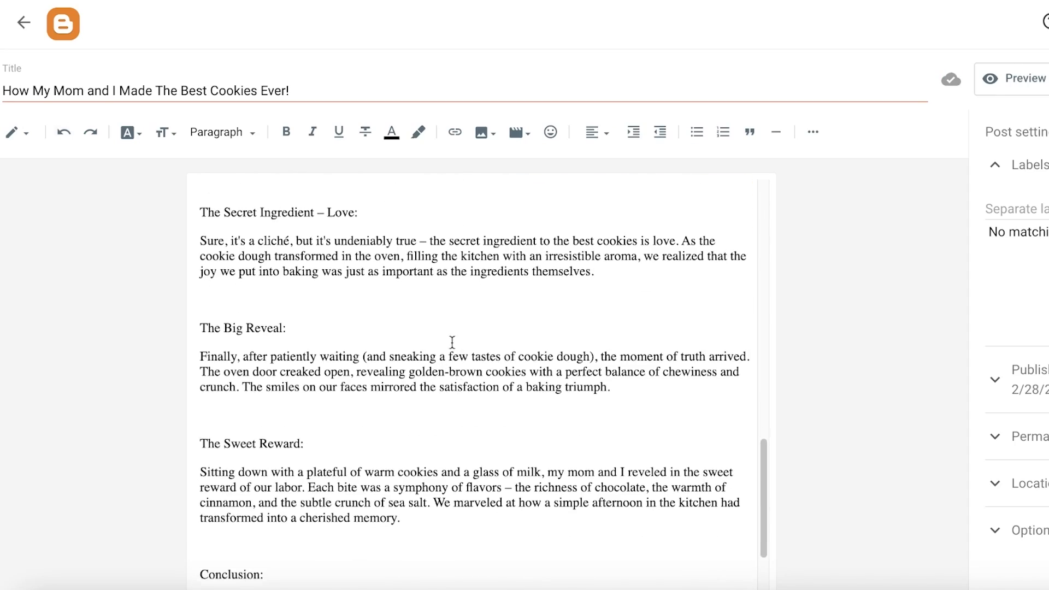
{"action": "scroll", "coordinate": [452, 342], "scroll_direction": "down", "scroll_amount": 3}
{"action": "scroll", "coordinate": [398, 389], "scroll_direction": "up", "scroll_amount": 20}
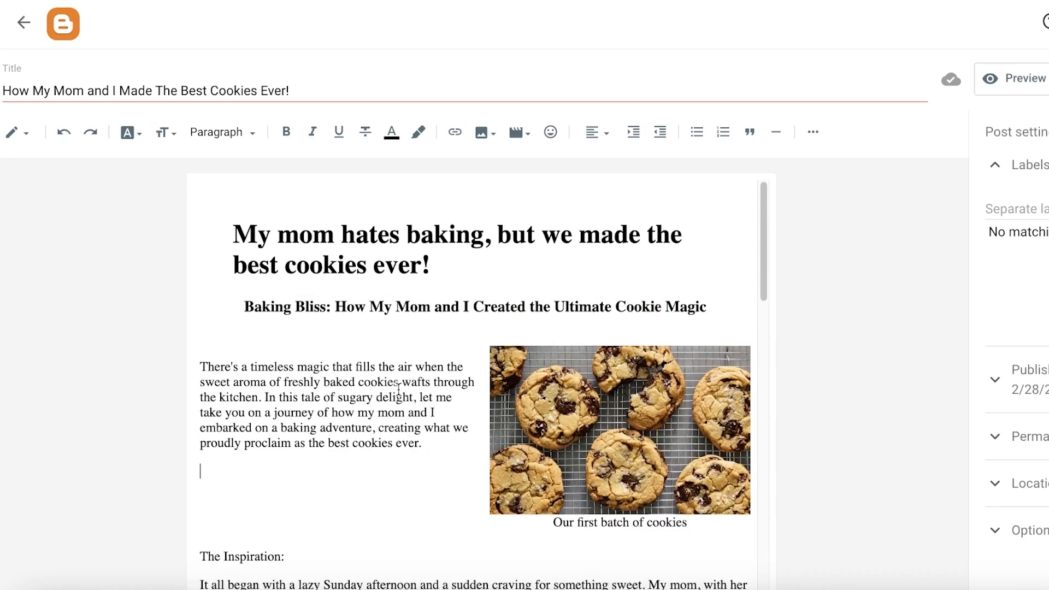
{"action": "scroll", "coordinate": [407, 282], "scroll_direction": "down", "scroll_amount": 4}
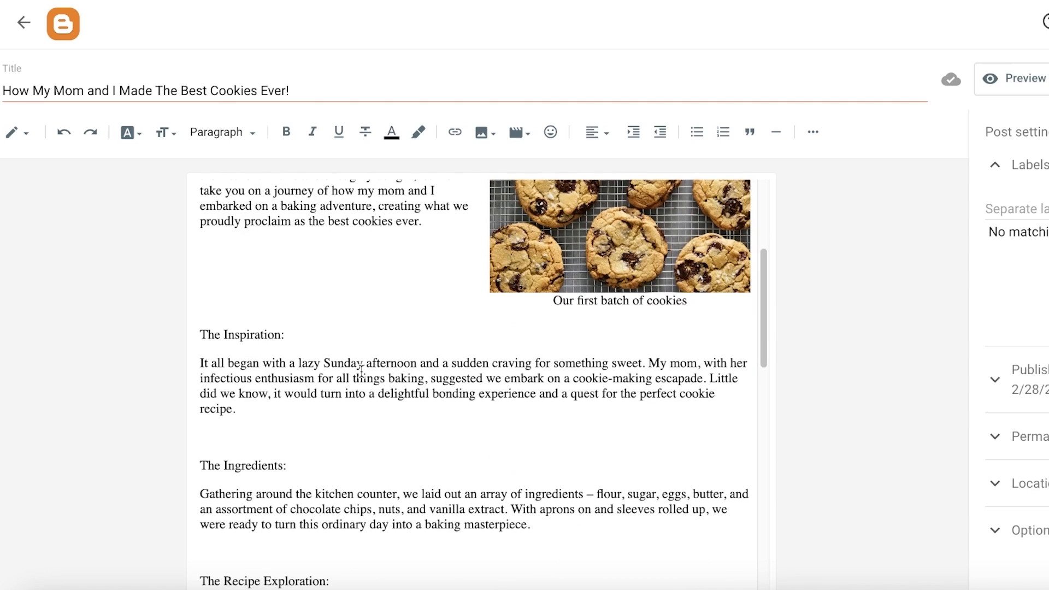
{"action": "double_click", "coordinate": [273, 334]}
{"action": "left_click", "coordinate": [305, 335]}
{"action": "left_click_drag", "start_coordinate": [305, 335], "coordinate": [228, 334]}
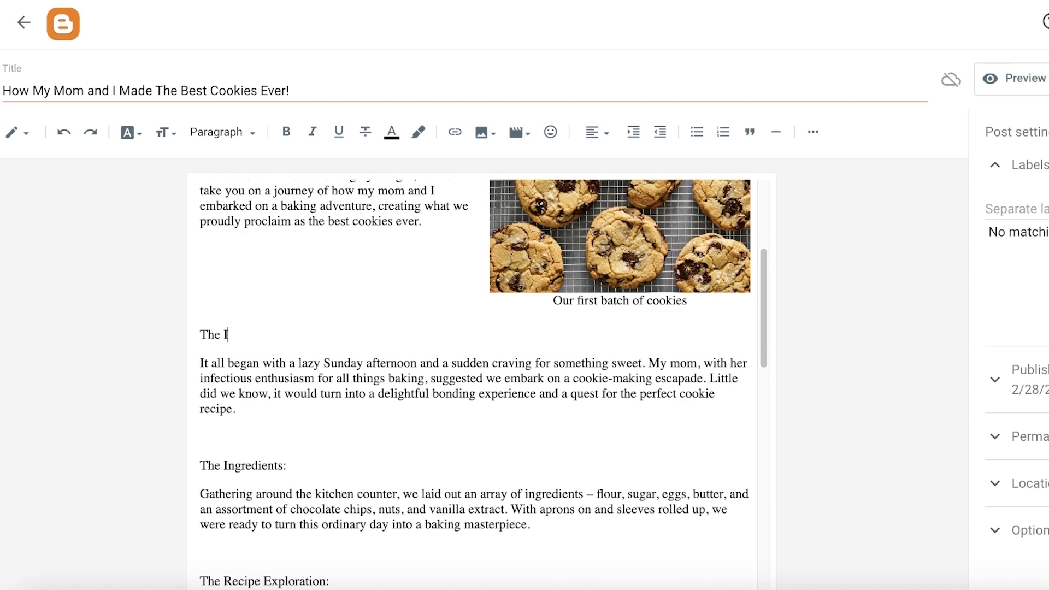
{"action": "left_click", "coordinate": [63, 132]}
{"action": "type", "text": "INSPO"}
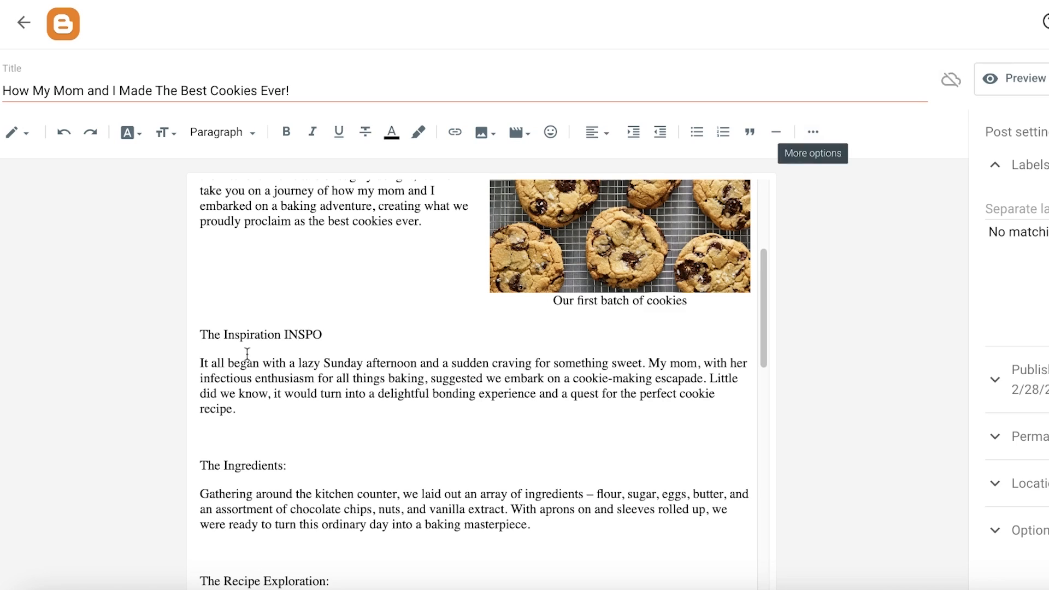
- Apply strikethrough to the word 'Inspiration' in that section heading
{"action": "double_click", "coordinate": [257, 334]}
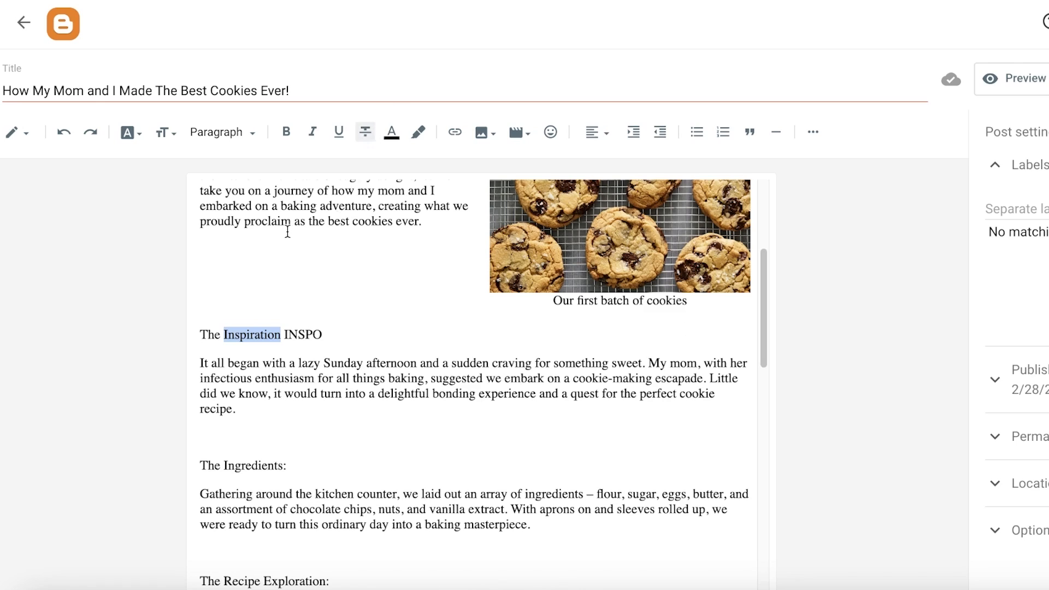
{"action": "left_click", "coordinate": [365, 131]}
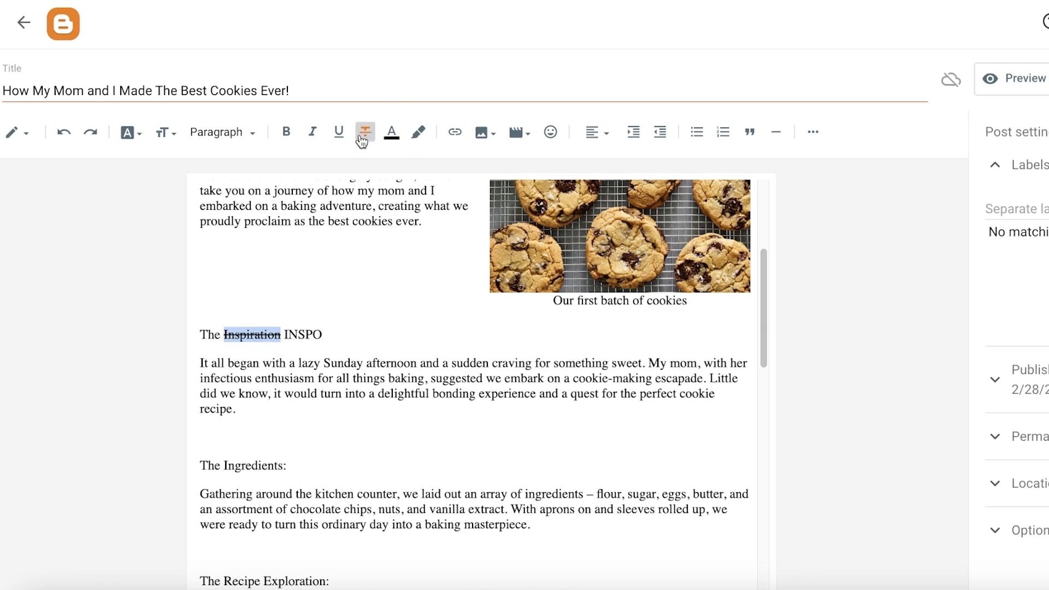
{"action": "left_click", "coordinate": [211, 316]}
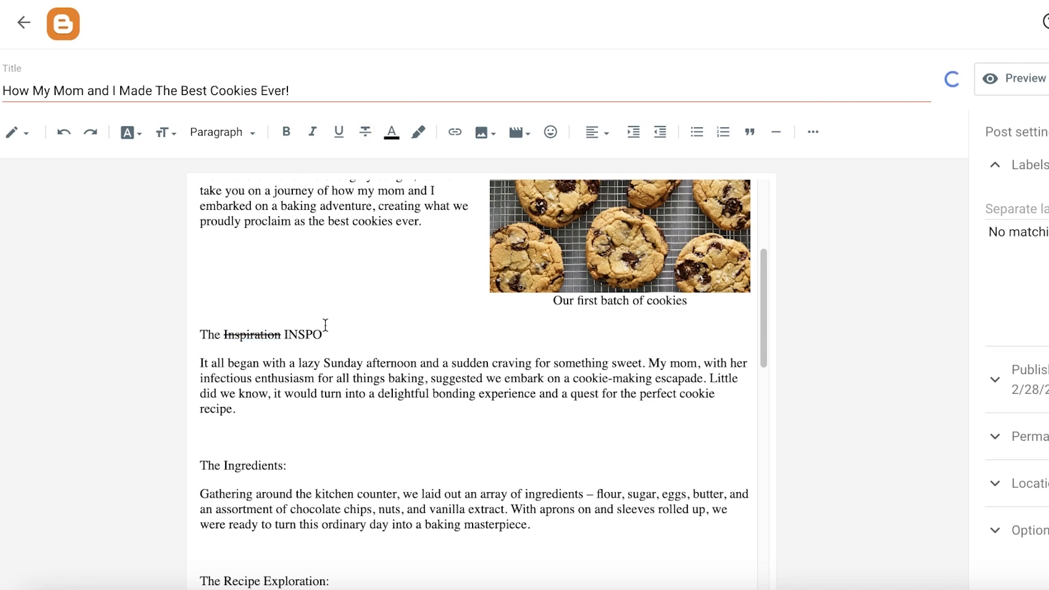
- Select the paragraph under 'The Inspiration INSPO' and set its text colour to dark plum
{"action": "scroll", "coordinate": [416, 398], "scroll_direction": "up", "scroll_amount": 1}
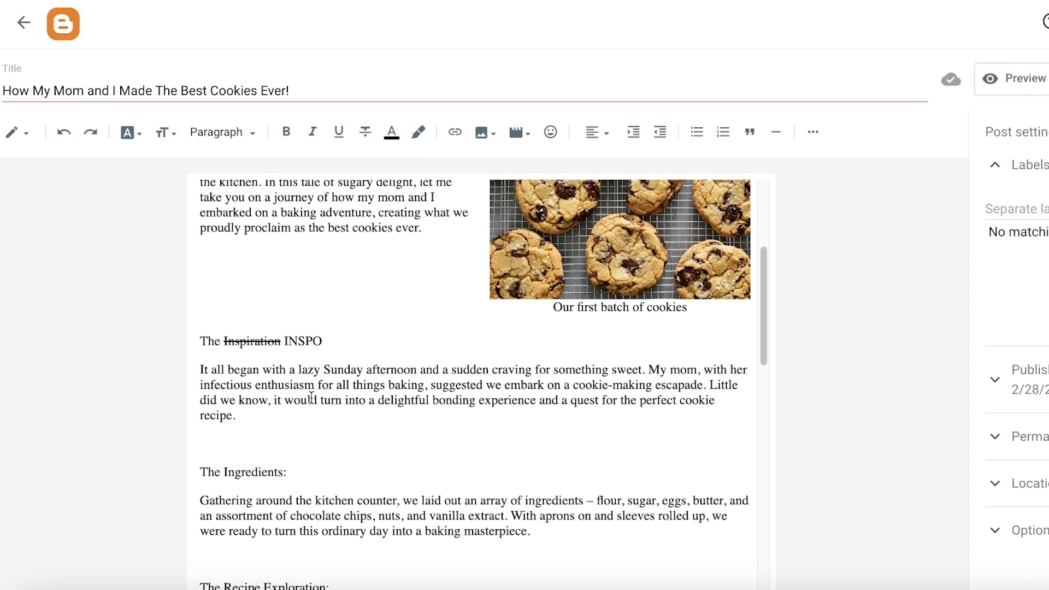
{"action": "left_click_drag", "start_coordinate": [237, 416], "coordinate": [210, 356]}
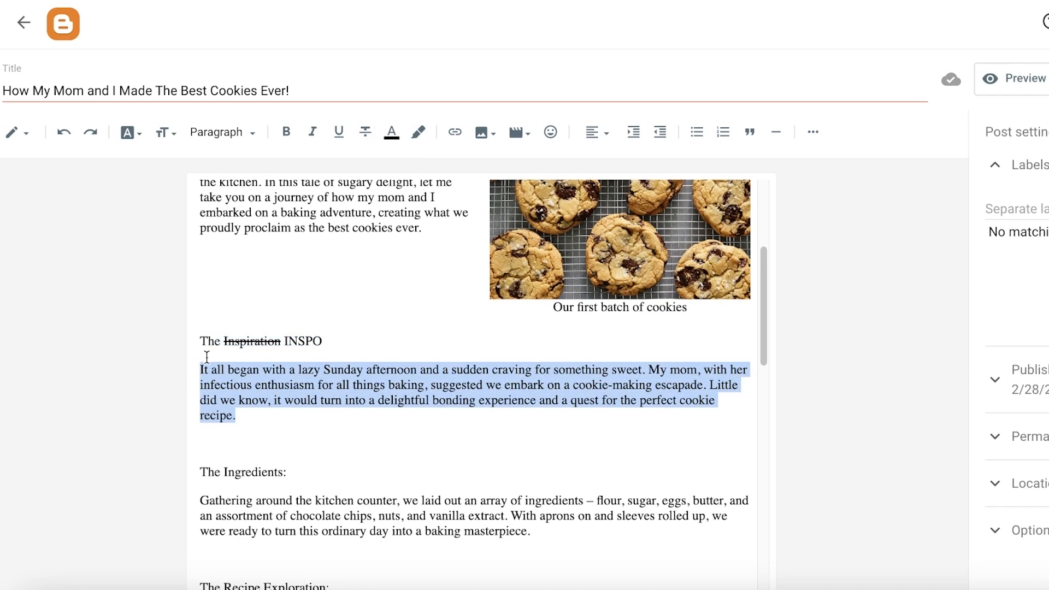
{"action": "left_click", "coordinate": [391, 132]}
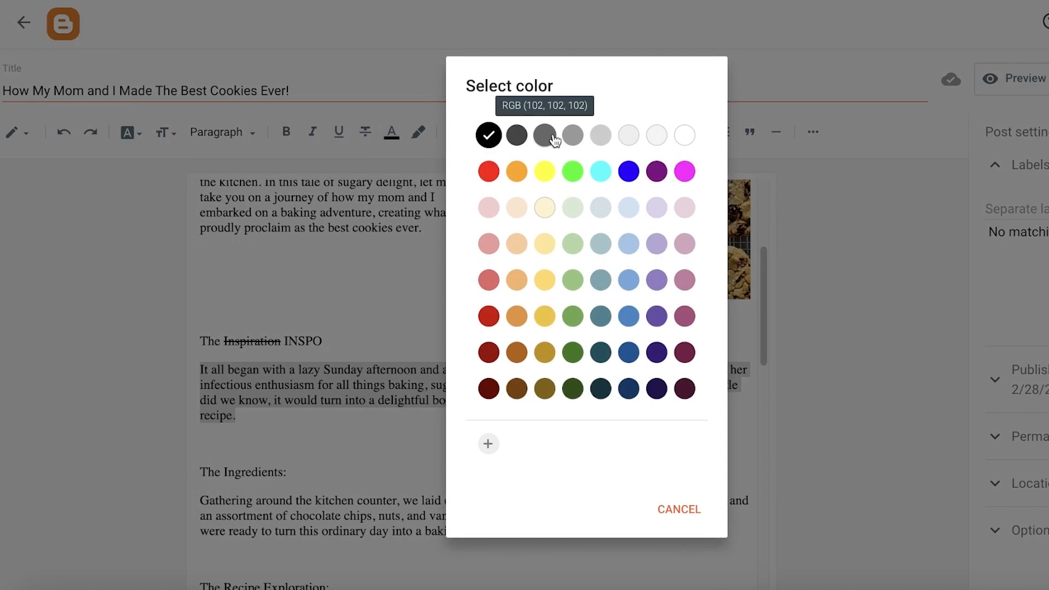
{"action": "left_click", "coordinate": [685, 352]}
{"action": "left_click", "coordinate": [370, 501]}
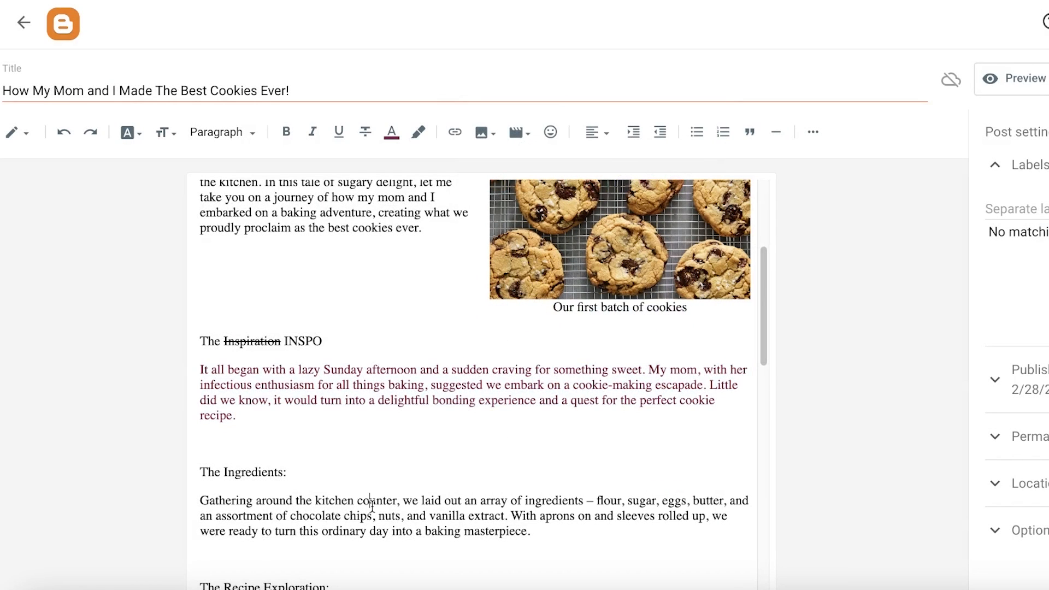
- Browse the emoji categories, including Enclosed, in the special characters dialog and close it without inserting
{"action": "scroll", "coordinate": [358, 487], "scroll_direction": "up", "scroll_amount": 3}
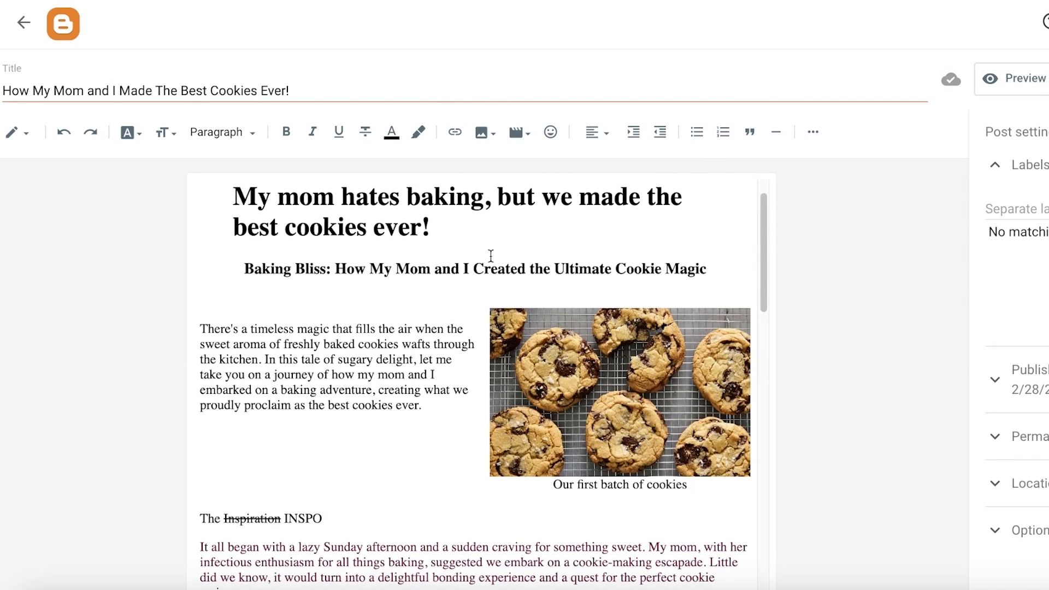
{"action": "left_click", "coordinate": [549, 136]}
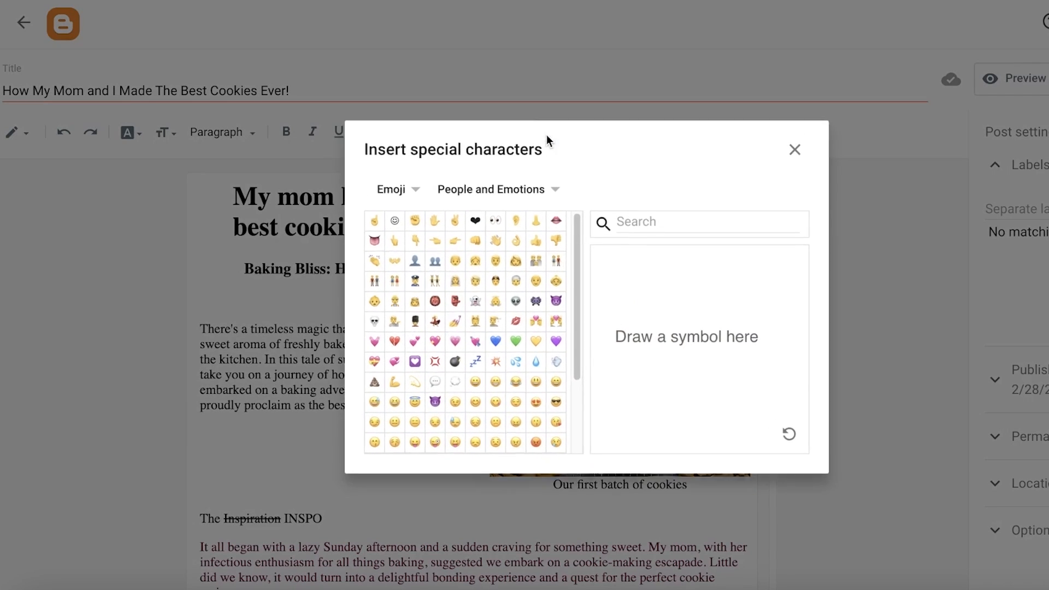
{"action": "left_click", "coordinate": [481, 188]}
{"action": "left_click", "coordinate": [497, 272]}
{"action": "left_click", "coordinate": [523, 192]}
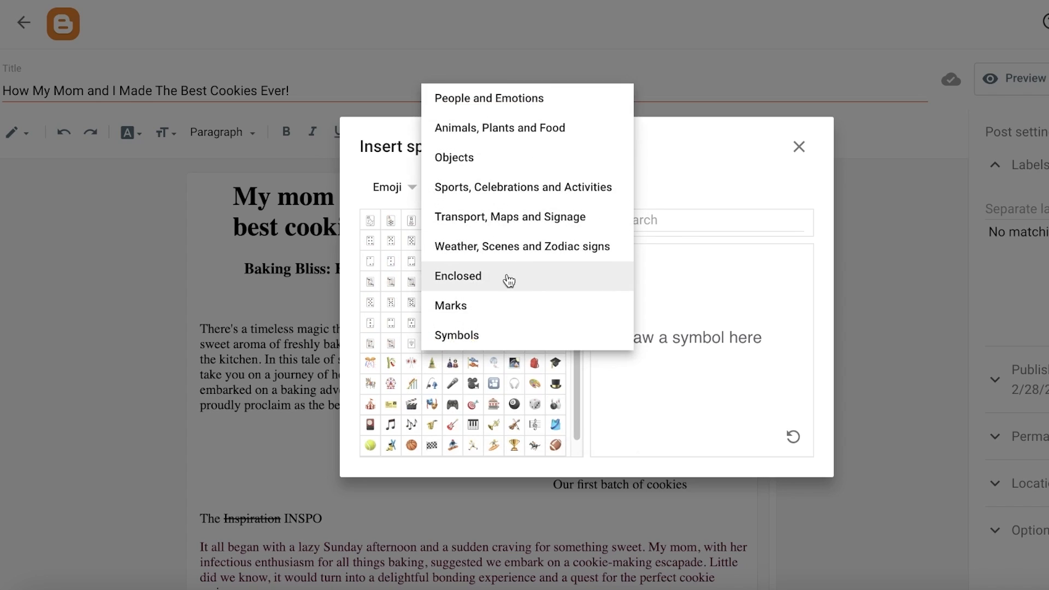
{"action": "left_click", "coordinate": [506, 277]}
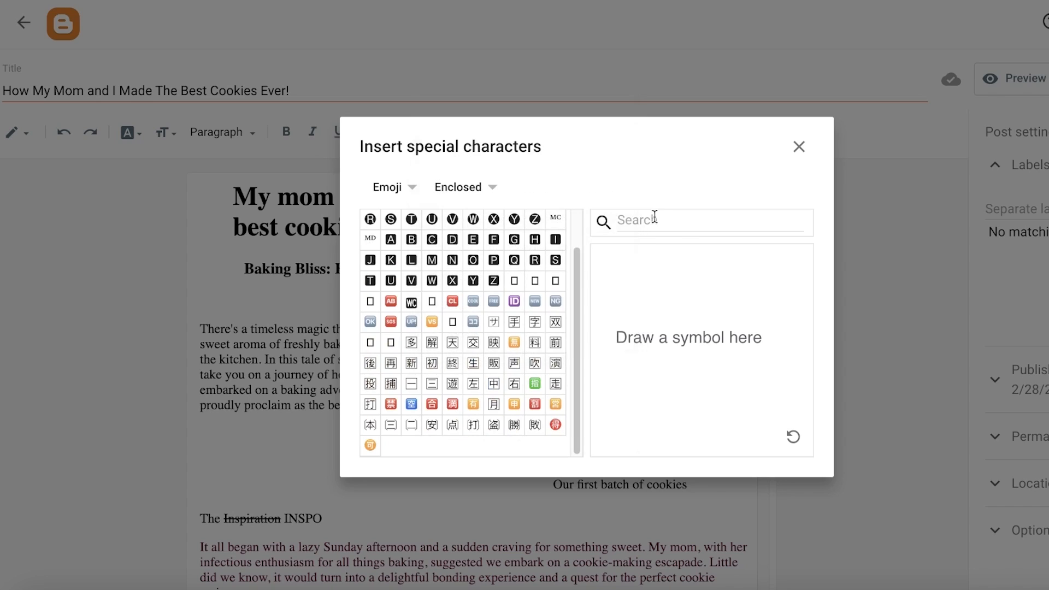
{"action": "left_click", "coordinate": [801, 146]}
- Scroll through the whole post to review its formatting
{"action": "scroll", "coordinate": [436, 383], "scroll_direction": "down", "scroll_amount": 8}
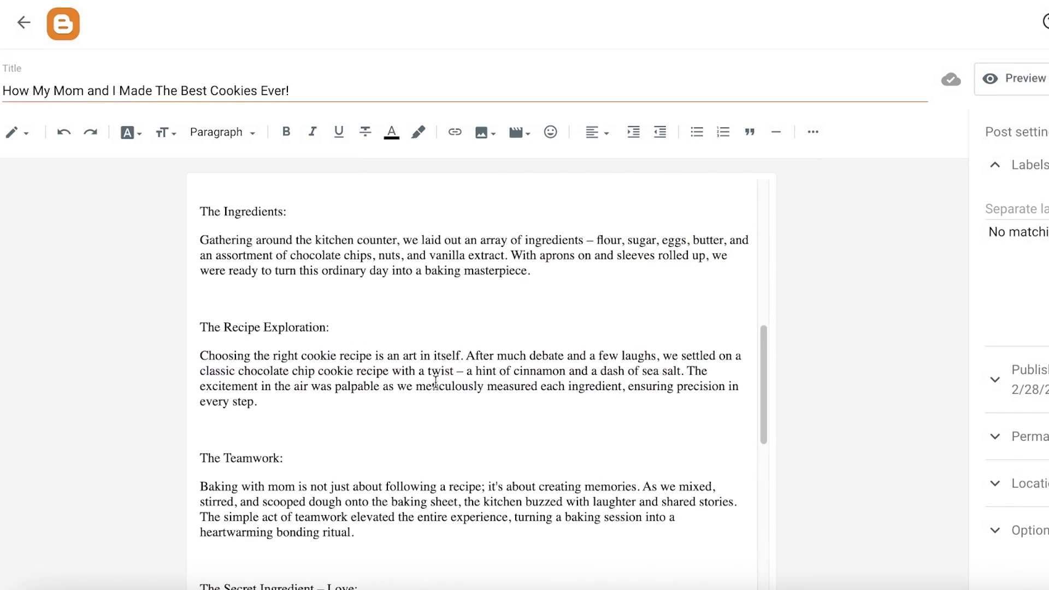
{"action": "scroll", "coordinate": [445, 338], "scroll_direction": "down", "scroll_amount": 10}
{"action": "scroll", "coordinate": [441, 358], "scroll_direction": "up", "scroll_amount": 20}
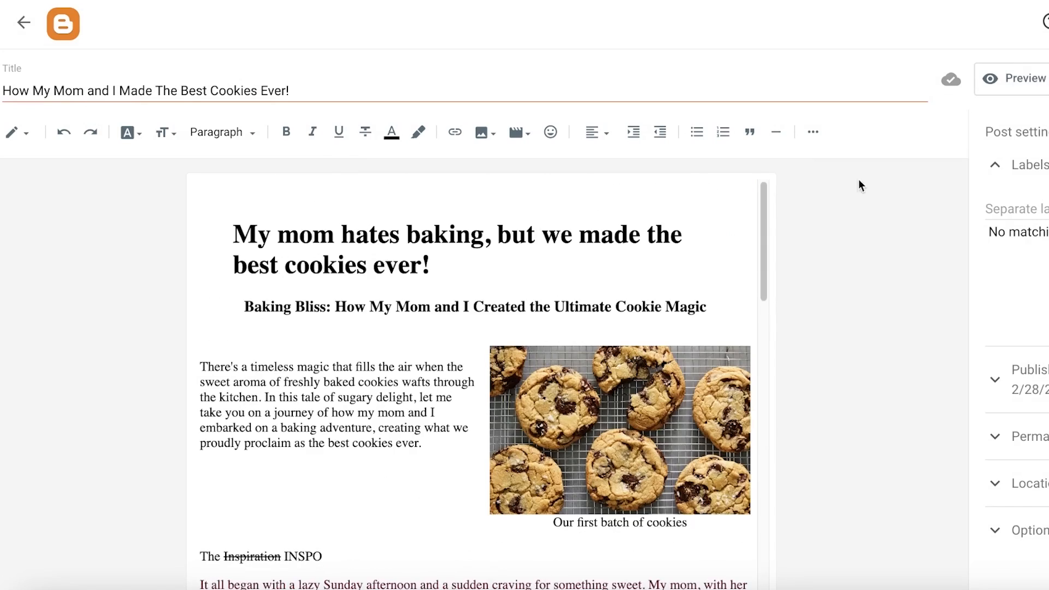
{"action": "scroll", "coordinate": [689, 290], "scroll_direction": "down", "scroll_amount": 3}
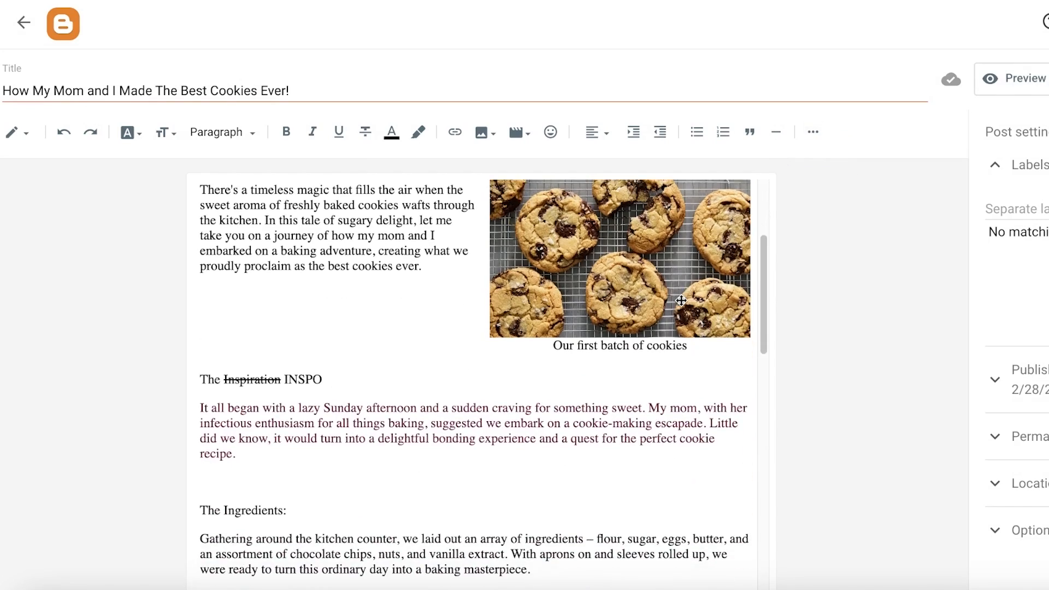
{"action": "scroll", "coordinate": [681, 301], "scroll_direction": "up", "scroll_amount": 1}
{"action": "scroll", "coordinate": [681, 301], "scroll_direction": "up", "scroll_amount": 3}
{"action": "scroll", "coordinate": [468, 459], "scroll_direction": "down", "scroll_amount": 2}
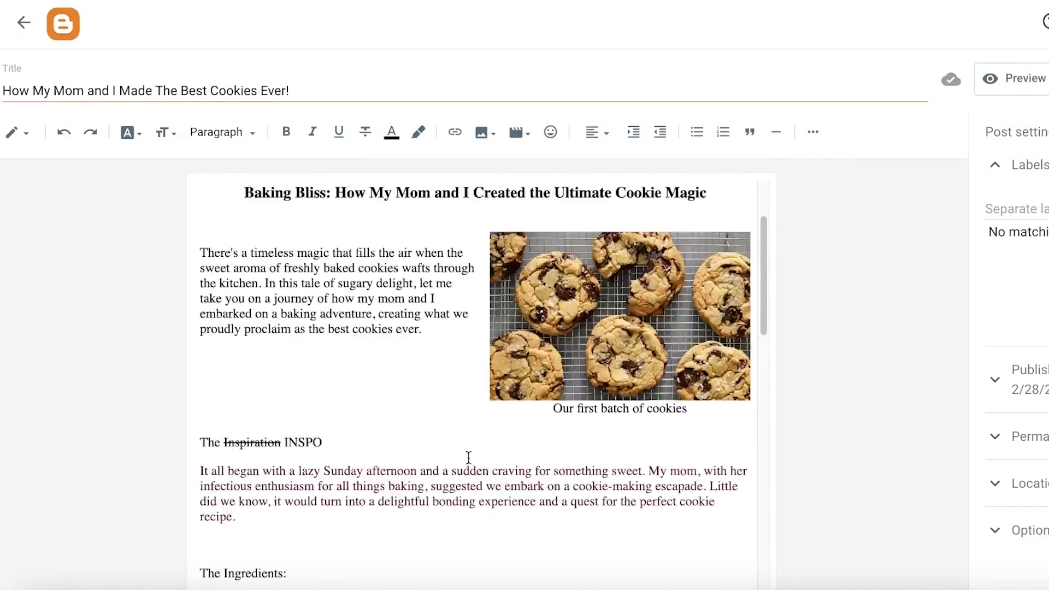
{"action": "scroll", "coordinate": [554, 294], "scroll_direction": "up", "scroll_amount": 3}
{"action": "left_click", "coordinate": [554, 293]}
{"action": "scroll", "coordinate": [536, 273], "scroll_direction": "down", "scroll_amount": 3}
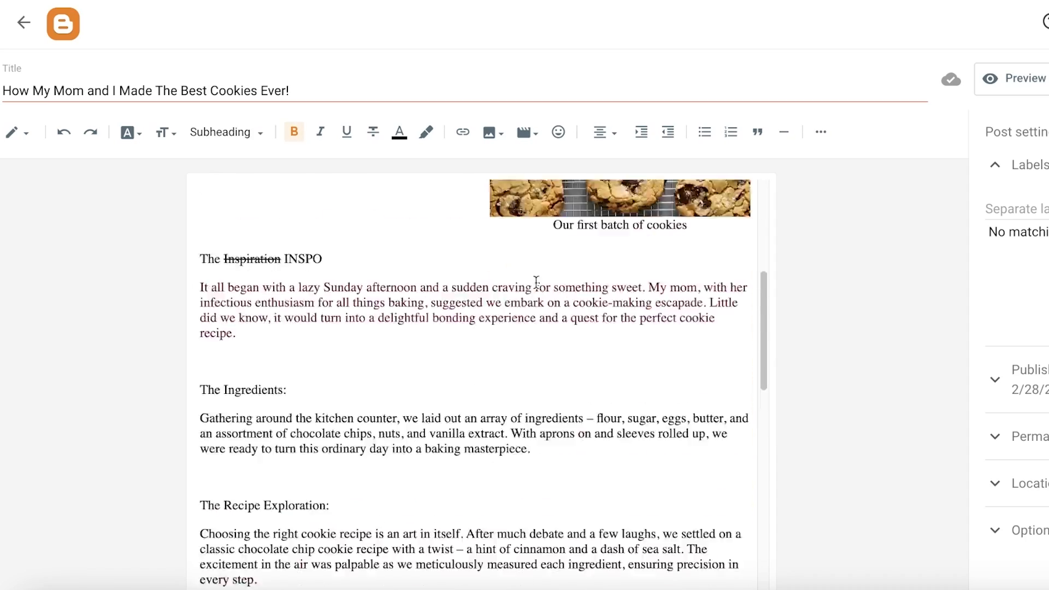
{"action": "scroll", "coordinate": [537, 302], "scroll_direction": "up", "scroll_amount": 3}
{"action": "scroll", "coordinate": [537, 302], "scroll_direction": "down", "scroll_amount": 10}
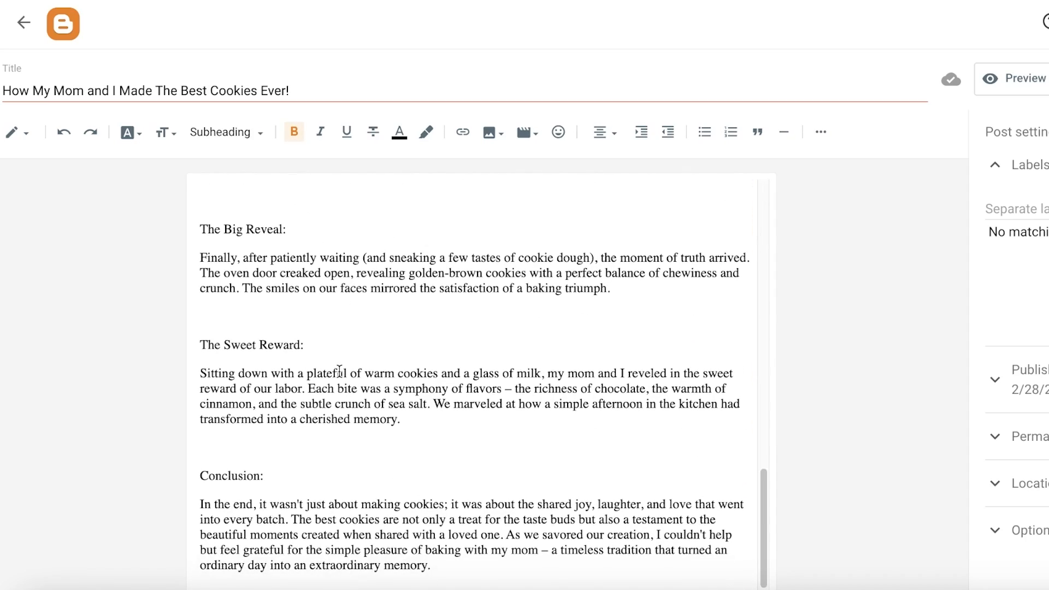
{"action": "scroll", "coordinate": [336, 391], "scroll_direction": "up", "scroll_amount": 1}
{"action": "scroll", "coordinate": [337, 391], "scroll_direction": "up", "scroll_amount": 10}
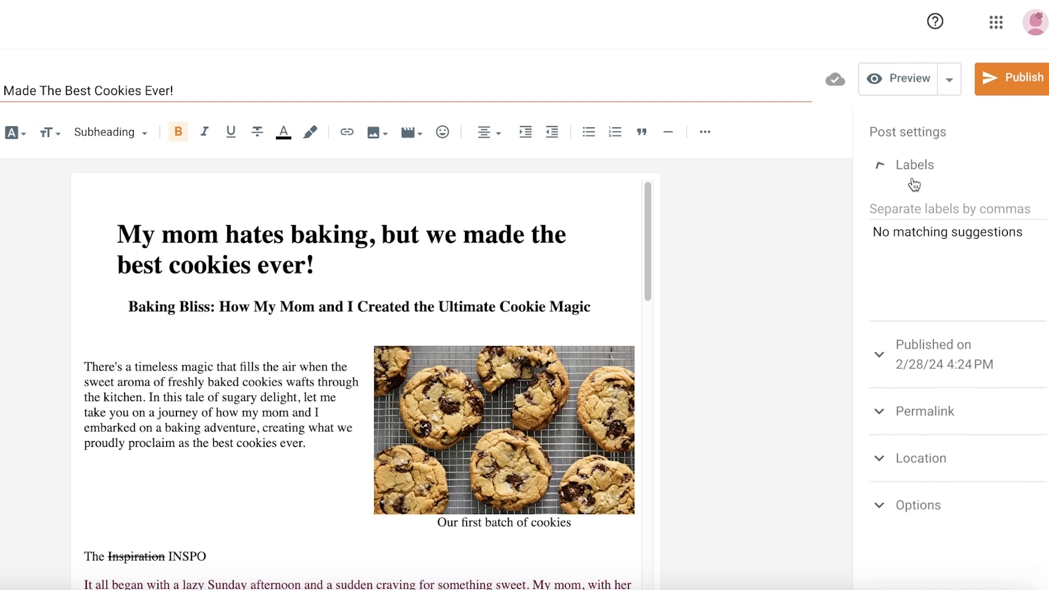
- Add the labels Cooking, cookies, baking, mom, homemade cookies, homechef to the post
{"action": "left_click", "coordinate": [925, 212]}
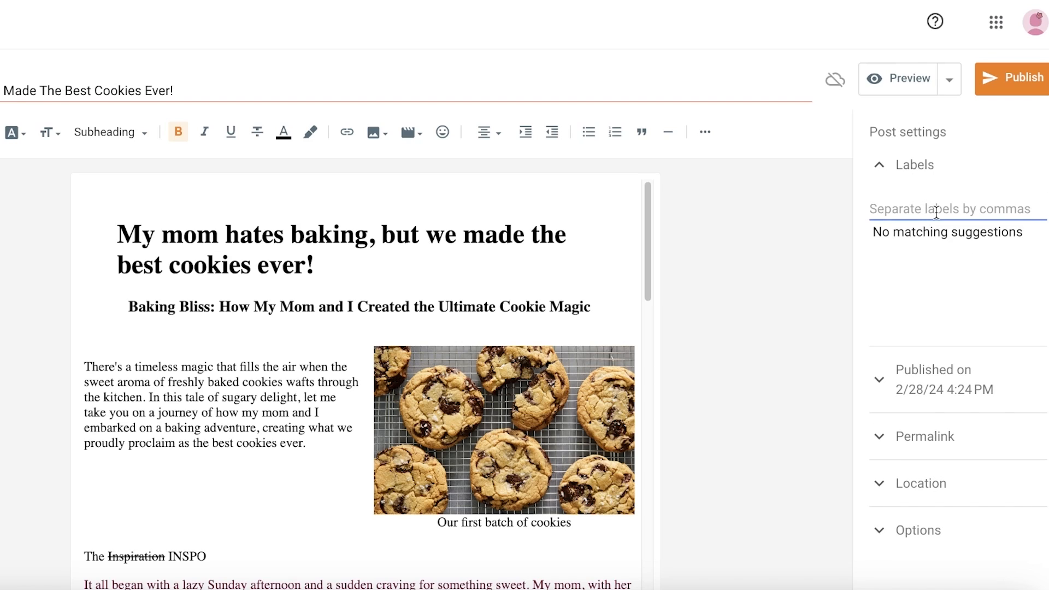
{"action": "type", "text": "cookie,"}
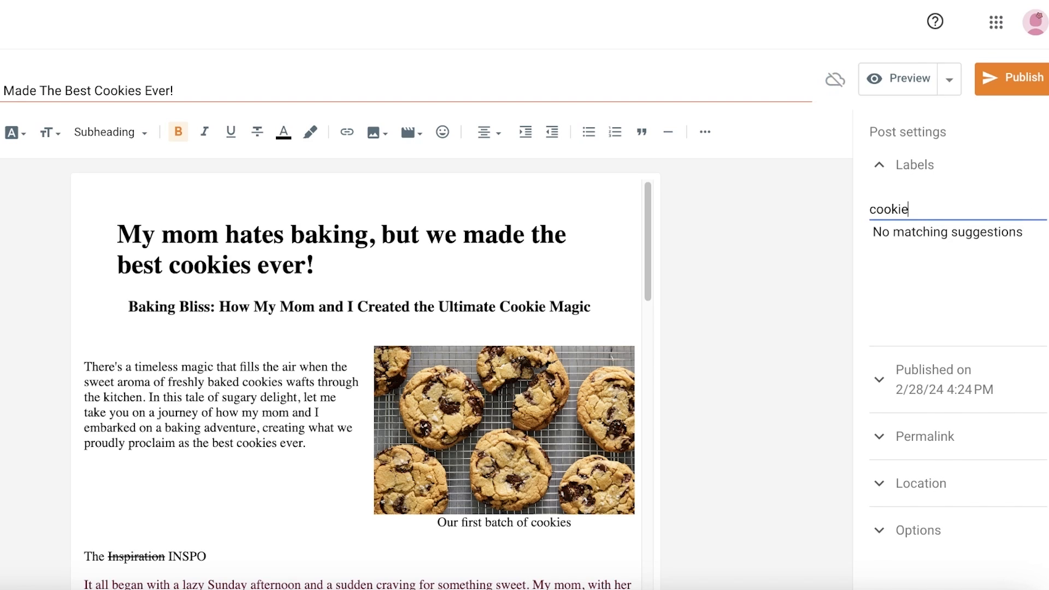
{"action": "key", "text": "BackSpace"}
{"action": "key", "text": "BackSpace"}
{"action": "key", "text": "BackSpace"}
{"action": "key", "text": "BackSpace"}
{"action": "key", "text": "BackSpace"}
{"action": "key", "text": "BackSpace"}
{"action": "type", "text": "Cooking"}
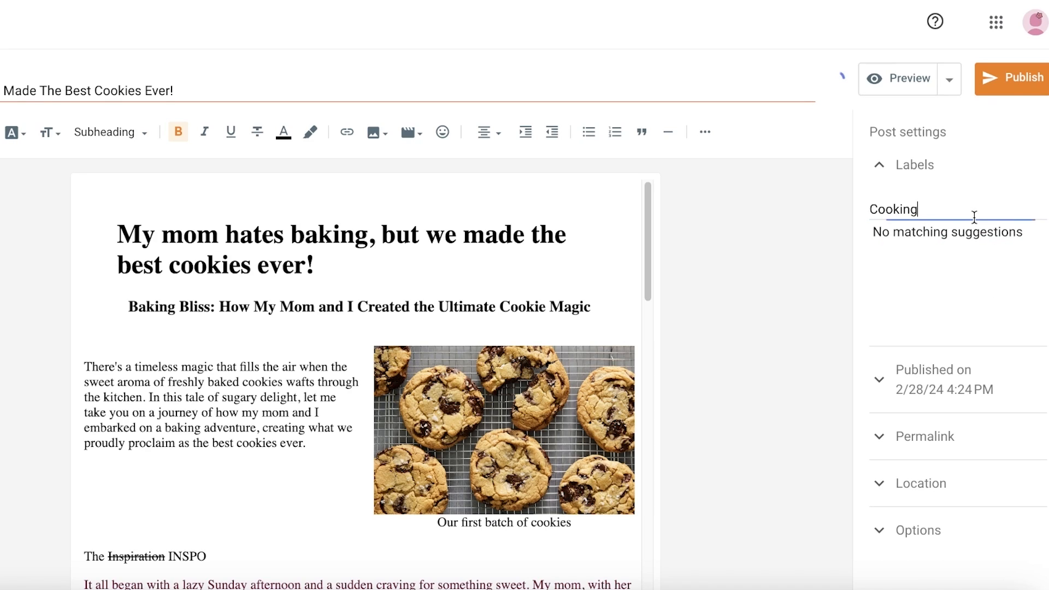
{"action": "type", "text": ","}
{"action": "type", "text": "cookies,"}
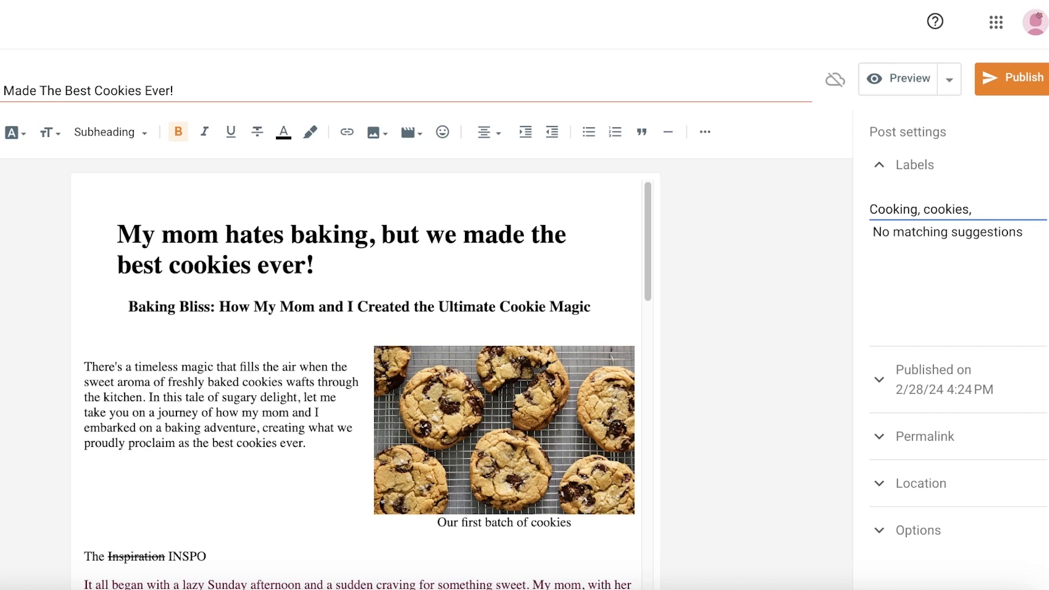
{"action": "type", "text": " baking, mom"}
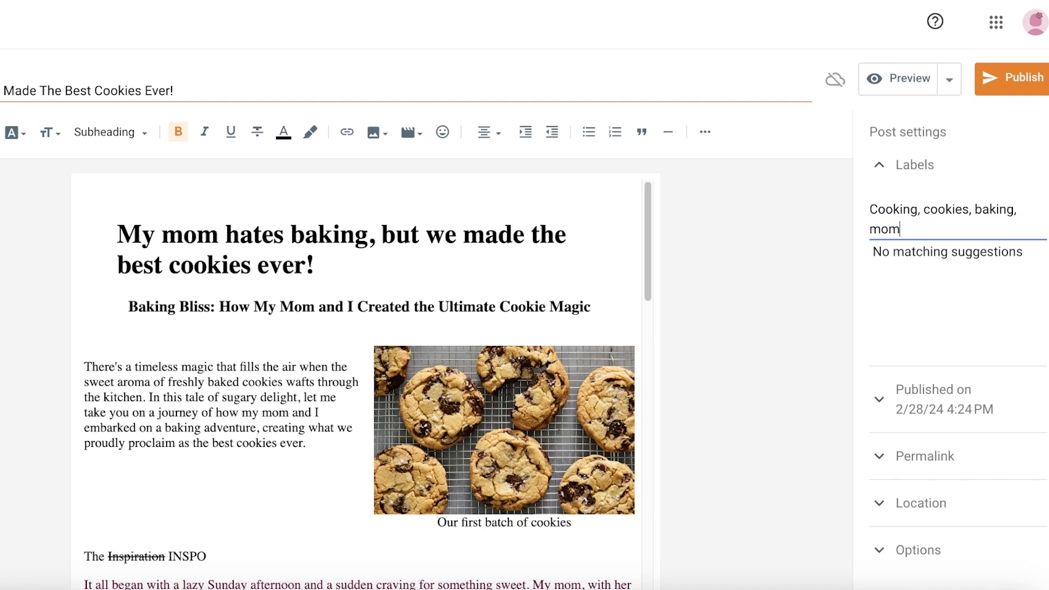
{"action": "type", "text": ", homemade cookies, hom"}
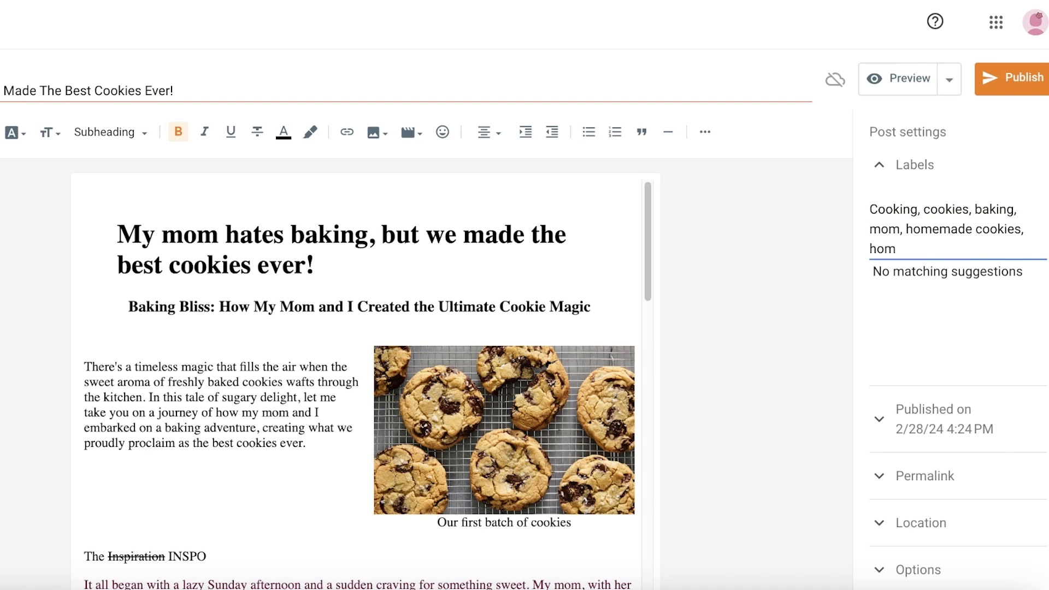
{"action": "key", "text": "BackSpace"}
{"action": "key", "text": "BackSpace"}
{"action": "key", "text": "BackSpace"}
{"action": "type", "text": "home"}
- Set the post's publish date and time to Automatic
{"action": "left_click", "coordinate": [885, 440]}
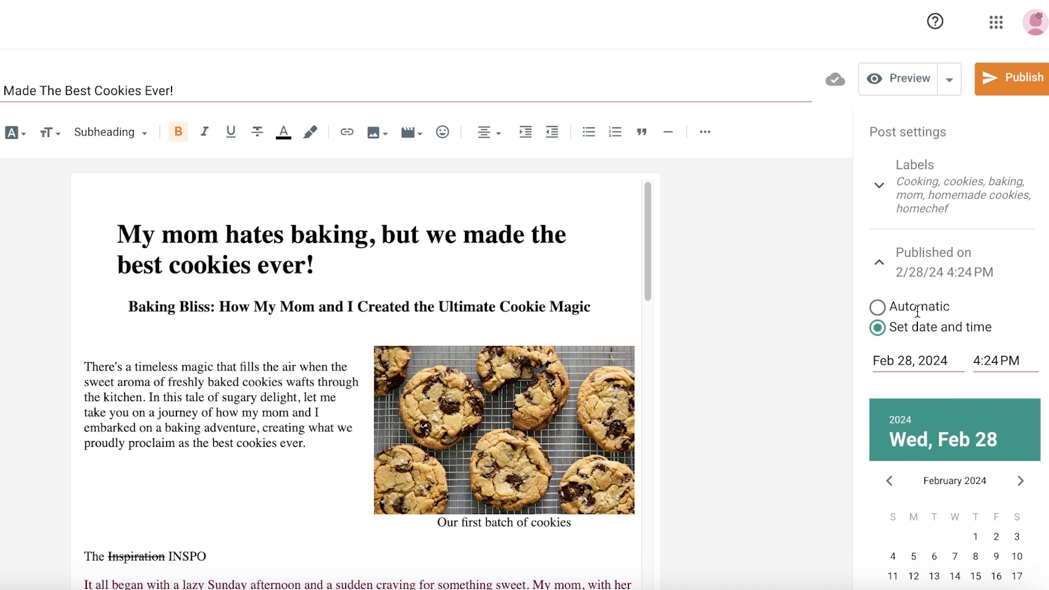
{"action": "left_click", "coordinate": [897, 308]}
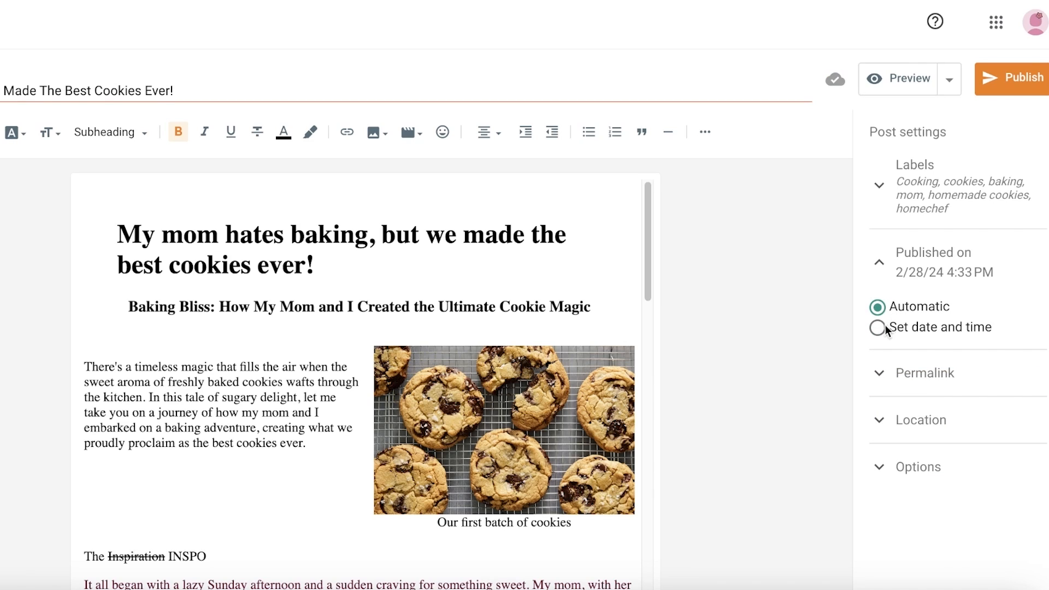
- Try scheduling the post for Feb 29, 2024 at 5:00 PM, then switch publishing back to Automatic
{"action": "left_click", "coordinate": [884, 326]}
{"action": "scroll", "coordinate": [894, 384], "scroll_direction": "down", "scroll_amount": 4}
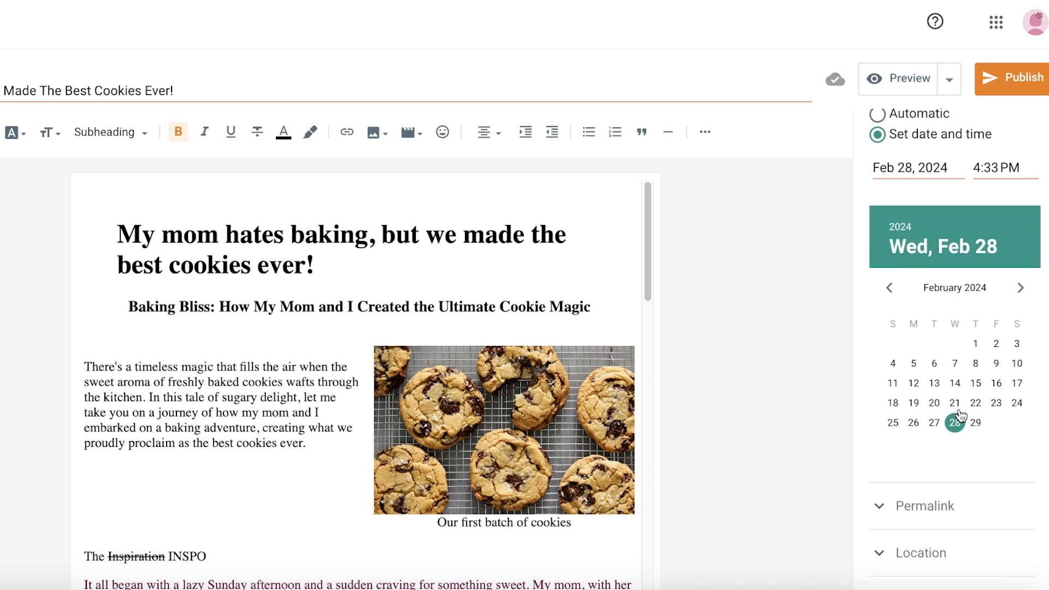
{"action": "left_click", "coordinate": [976, 422]}
{"action": "left_click", "coordinate": [981, 168]}
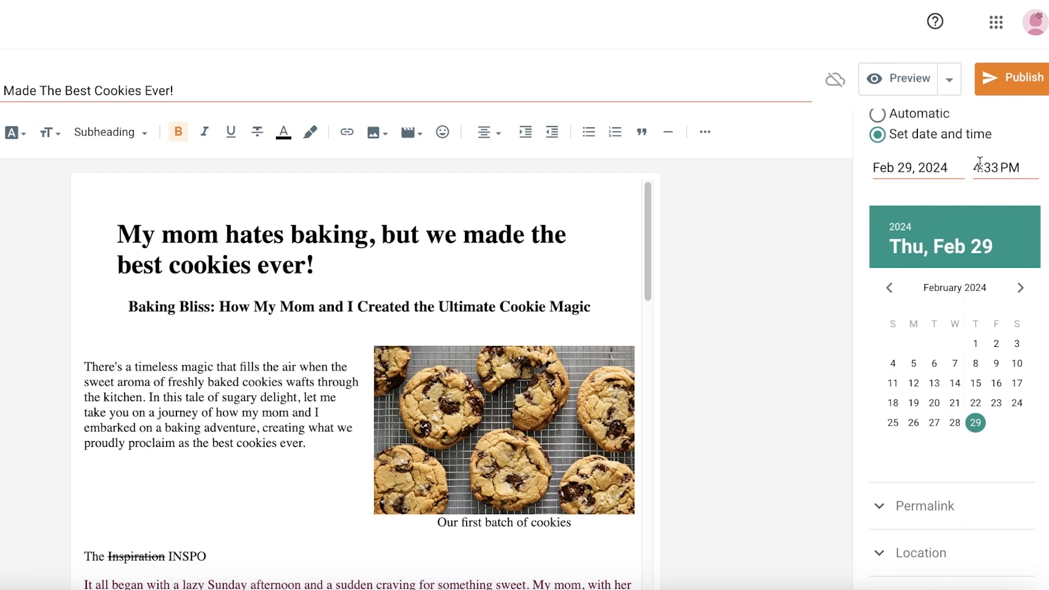
{"action": "scroll", "coordinate": [988, 432], "scroll_direction": "down", "scroll_amount": 8}
{"action": "left_click", "coordinate": [989, 432]}
{"action": "scroll", "coordinate": [992, 415], "scroll_direction": "down", "scroll_amount": 13}
{"action": "scroll", "coordinate": [997, 410], "scroll_direction": "up", "scroll_amount": 1}
{"action": "left_click", "coordinate": [996, 438]}
{"action": "scroll", "coordinate": [992, 246], "scroll_direction": "up", "scroll_amount": 4}
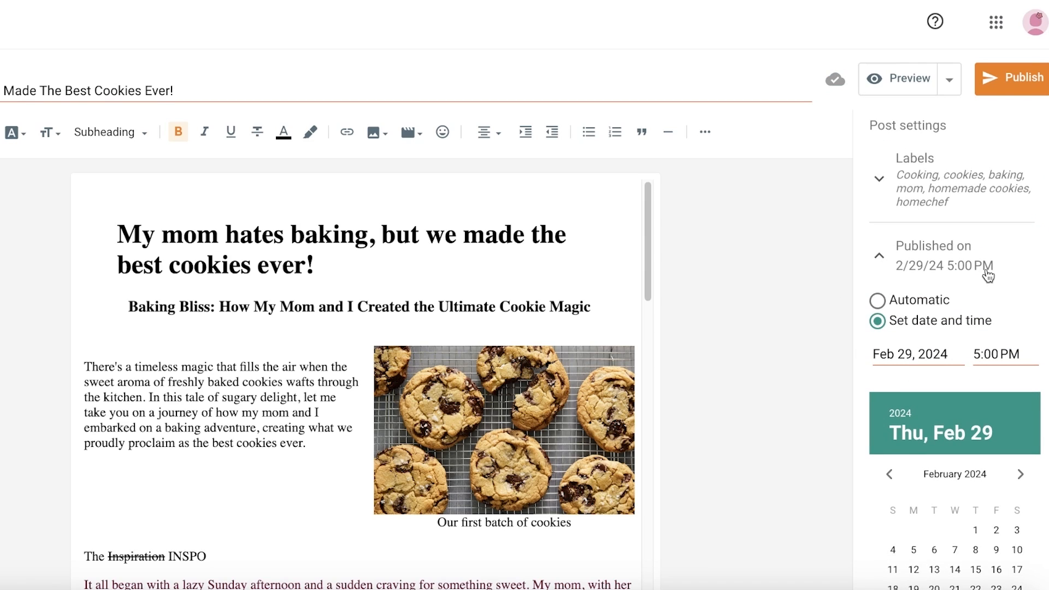
{"action": "left_click", "coordinate": [878, 300]}
- Try the Custom Permalink option for the post and return to Automatic Permalink
{"action": "left_click", "coordinate": [925, 370]}
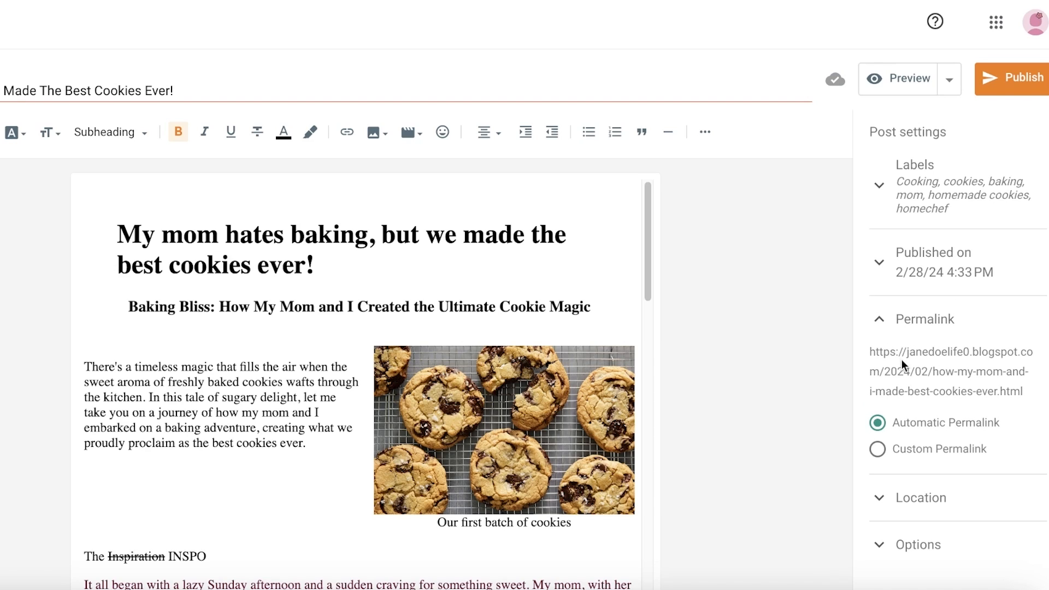
{"action": "left_click", "coordinate": [878, 449]}
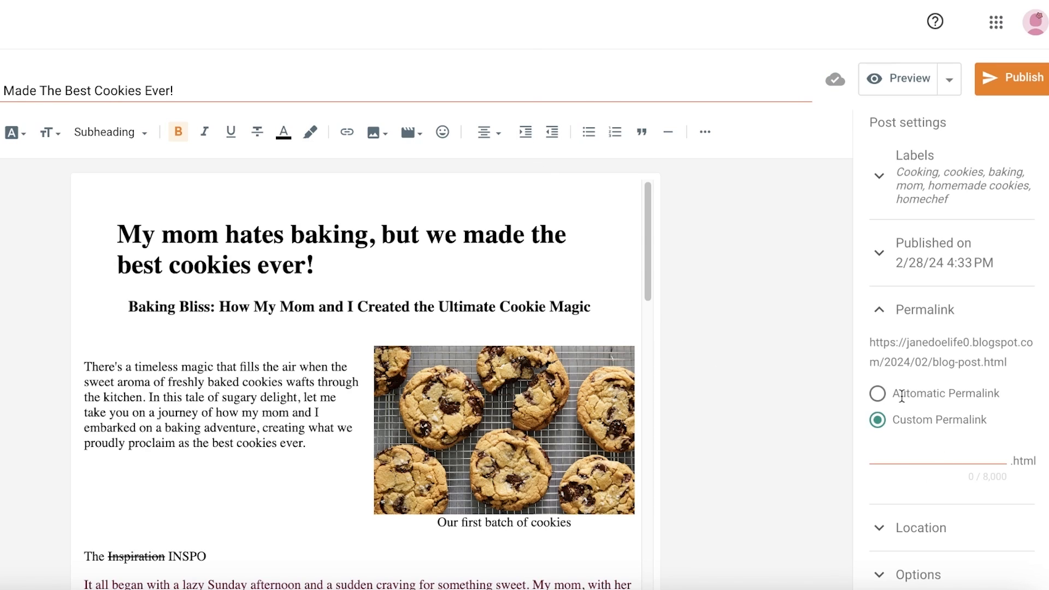
{"action": "left_click", "coordinate": [877, 394]}
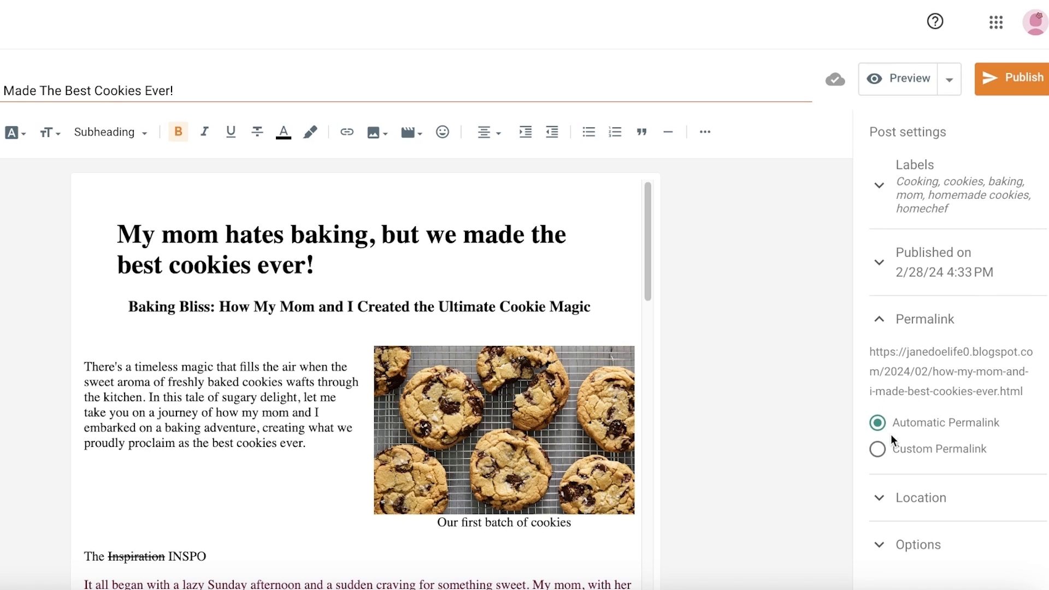
{"action": "left_click", "coordinate": [881, 445]}
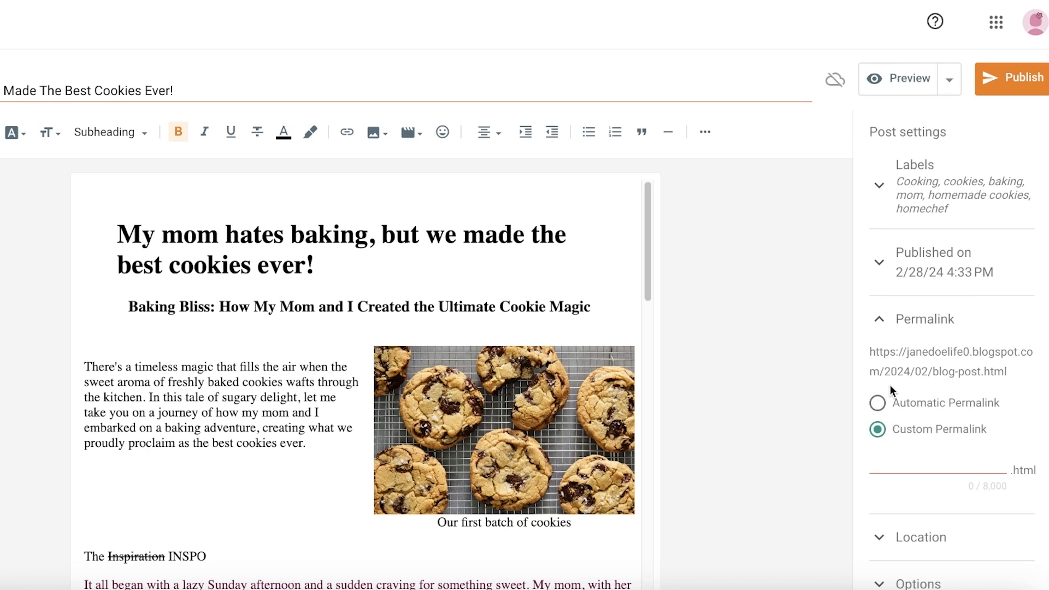
{"action": "left_click", "coordinate": [915, 469]}
{"action": "left_click", "coordinate": [904, 390]}
{"action": "left_click", "coordinate": [892, 407]}
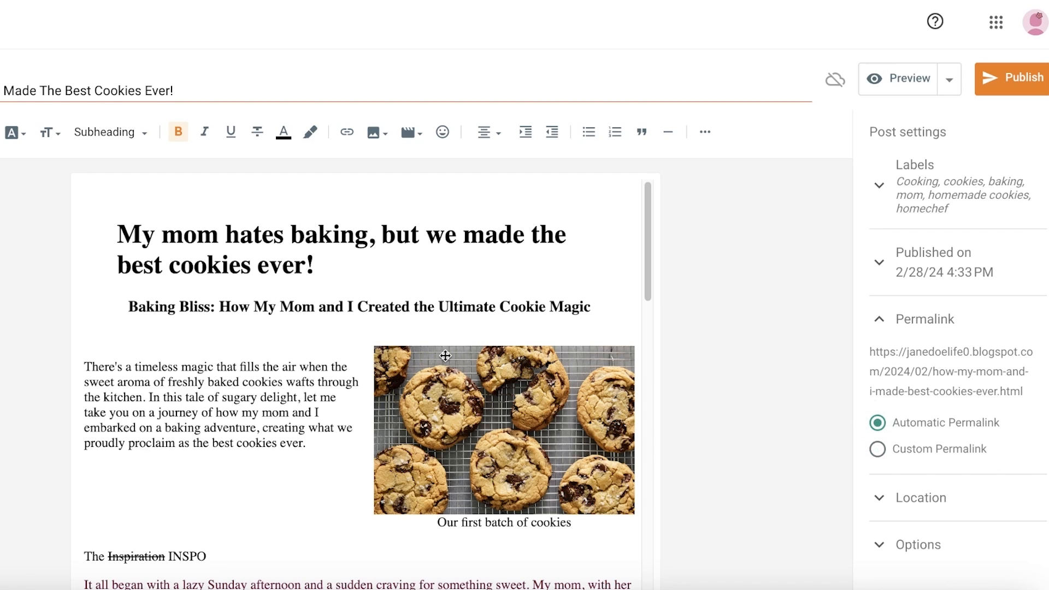
- Review the Location and reader comment Options settings, then publish the post
{"action": "scroll", "coordinate": [447, 366], "scroll_direction": "down", "scroll_amount": 3}
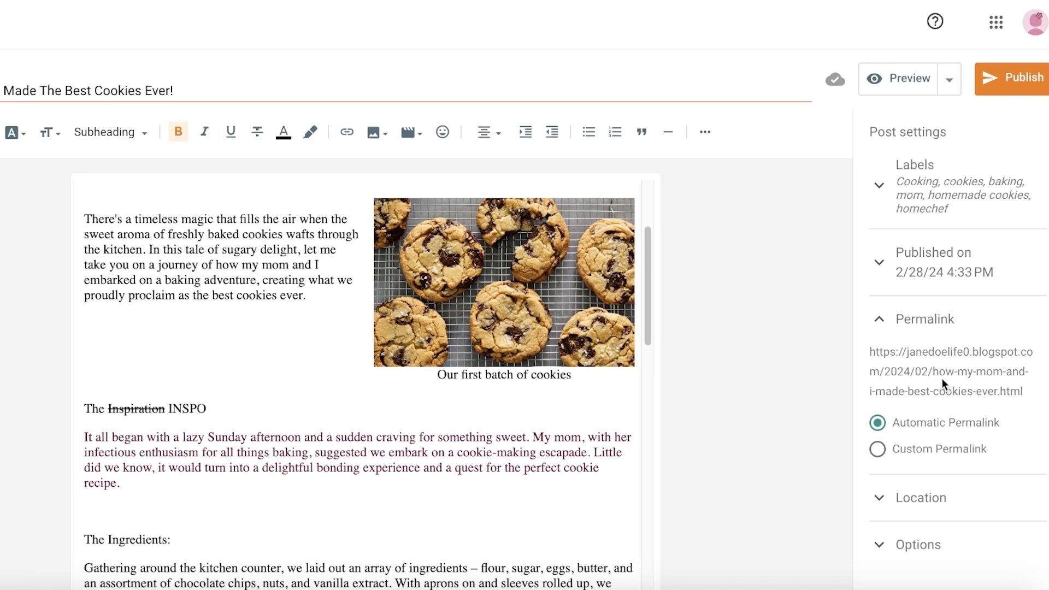
{"action": "left_click", "coordinate": [940, 517]}
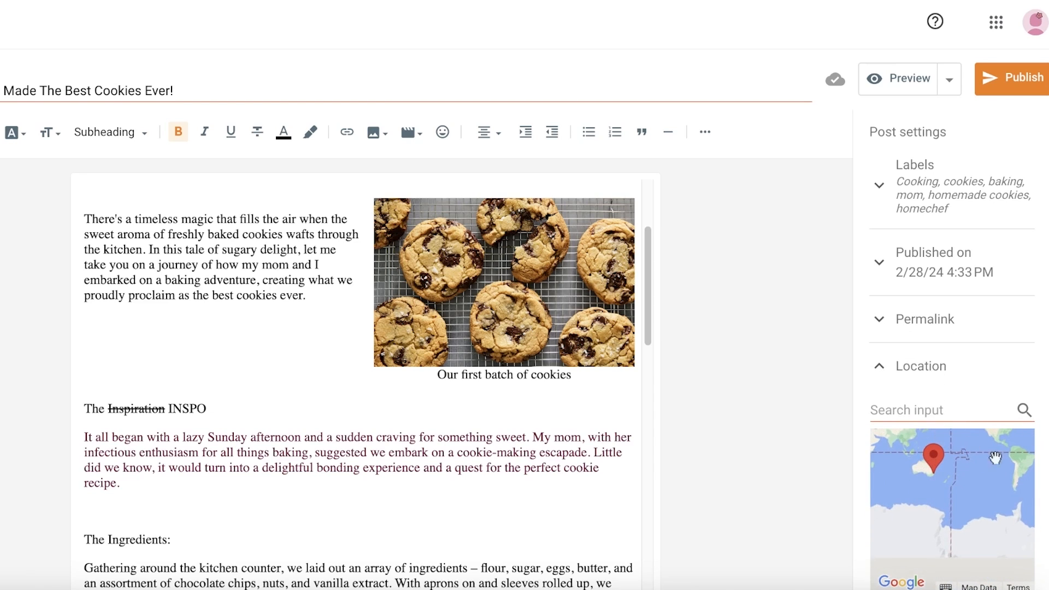
{"action": "scroll", "coordinate": [996, 458], "scroll_direction": "down", "scroll_amount": 2}
{"action": "left_click", "coordinate": [956, 568]}
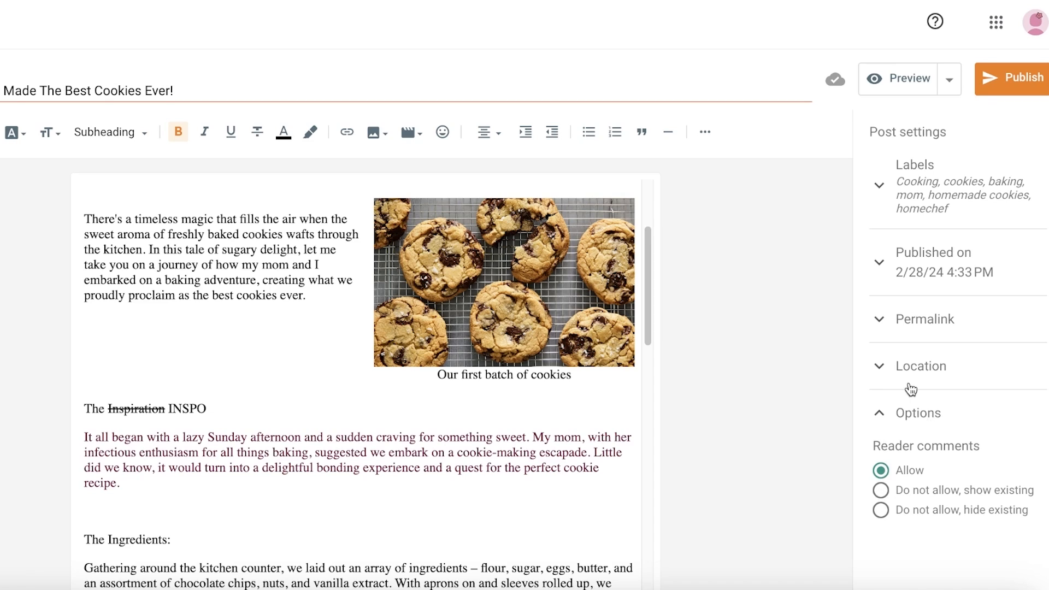
{"action": "left_click", "coordinate": [1000, 76]}
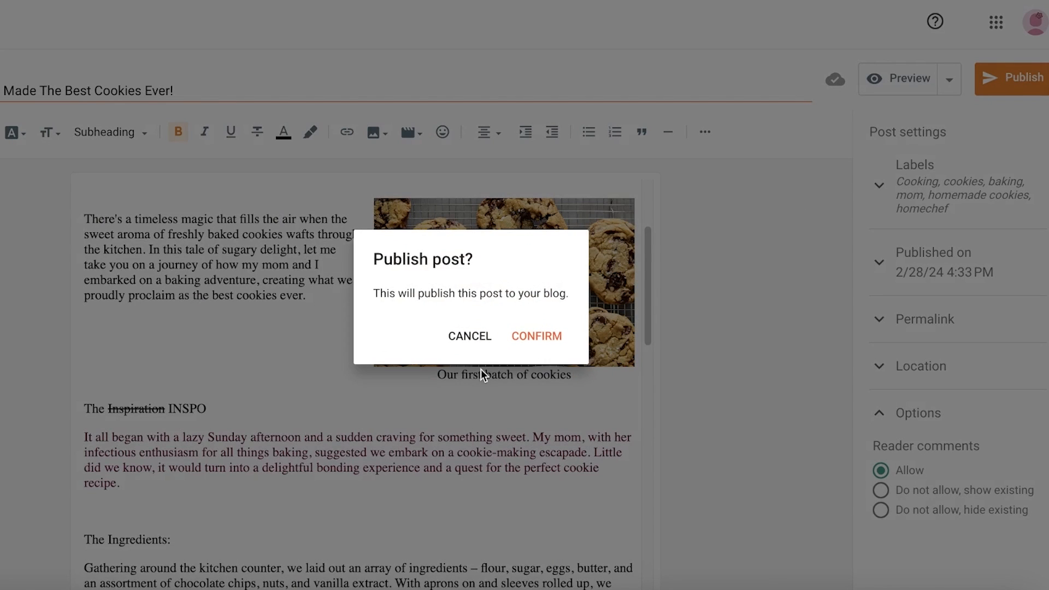
{"action": "left_click", "coordinate": [523, 338]}
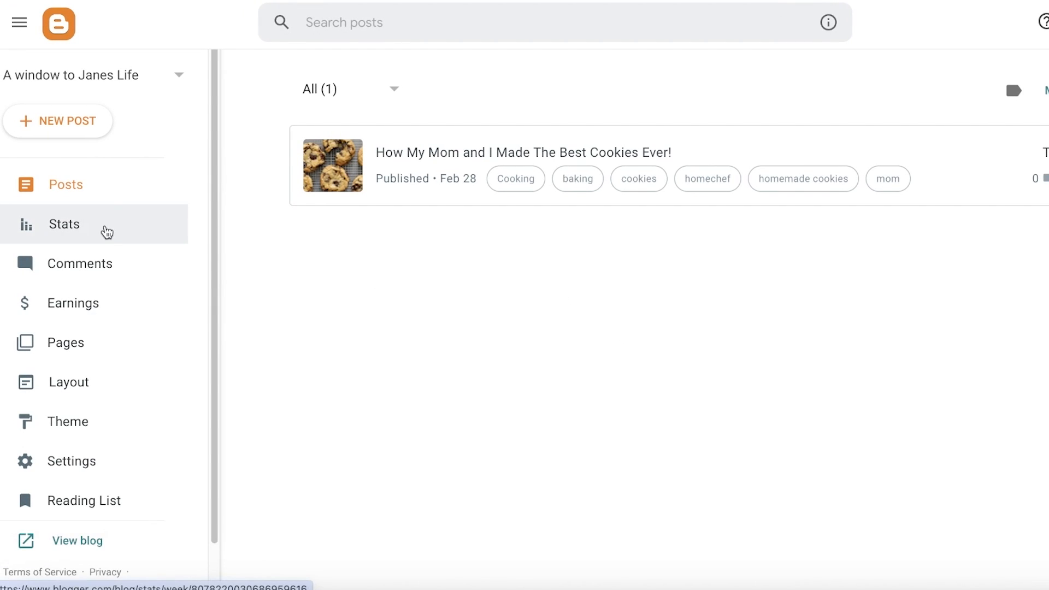
- View the live blog and open the author's profile, then return to the blog
{"action": "left_click", "coordinate": [66, 543]}
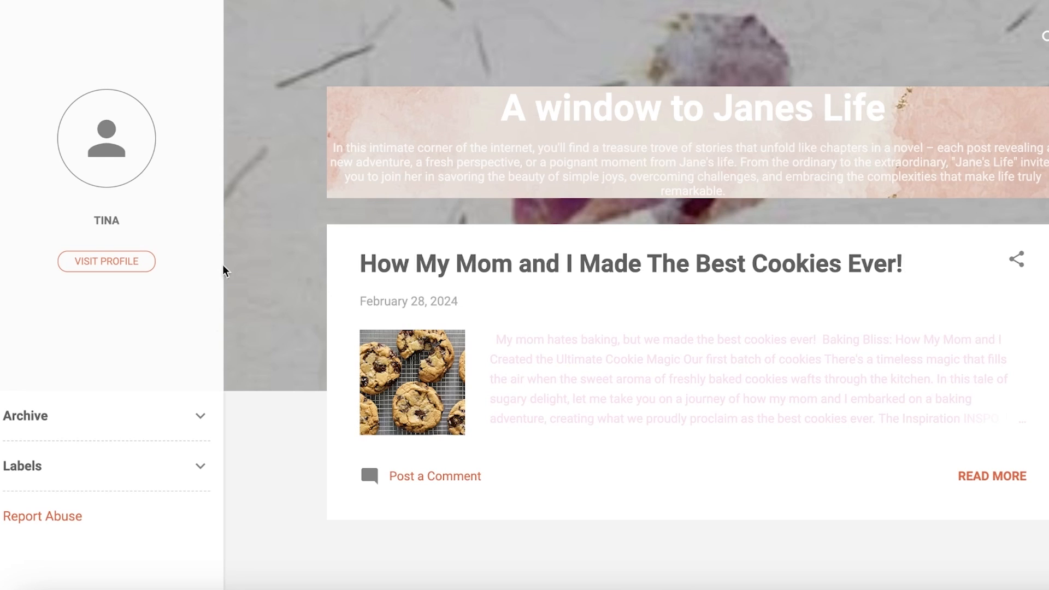
{"action": "scroll", "coordinate": [593, 330], "scroll_direction": "down", "scroll_amount": 3}
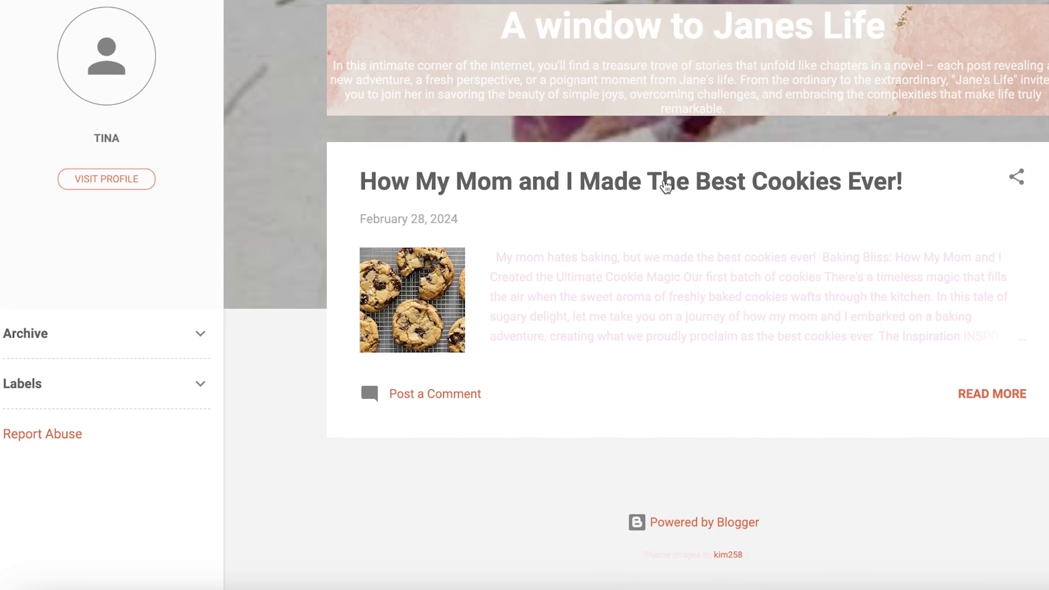
{"action": "scroll", "coordinate": [656, 192], "scroll_direction": "up", "scroll_amount": 3}
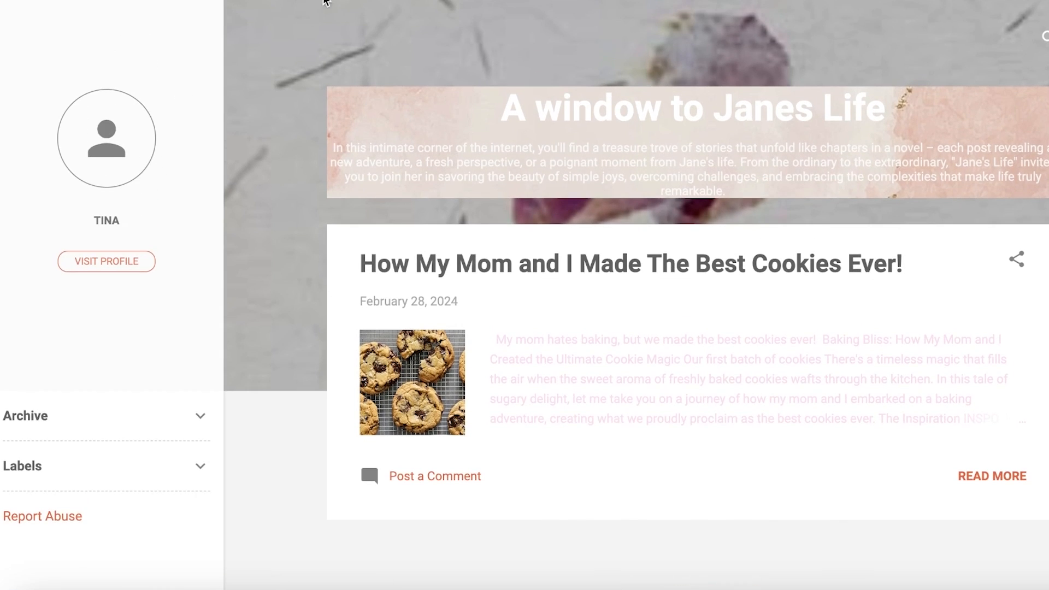
{"action": "left_click", "coordinate": [112, 263]}
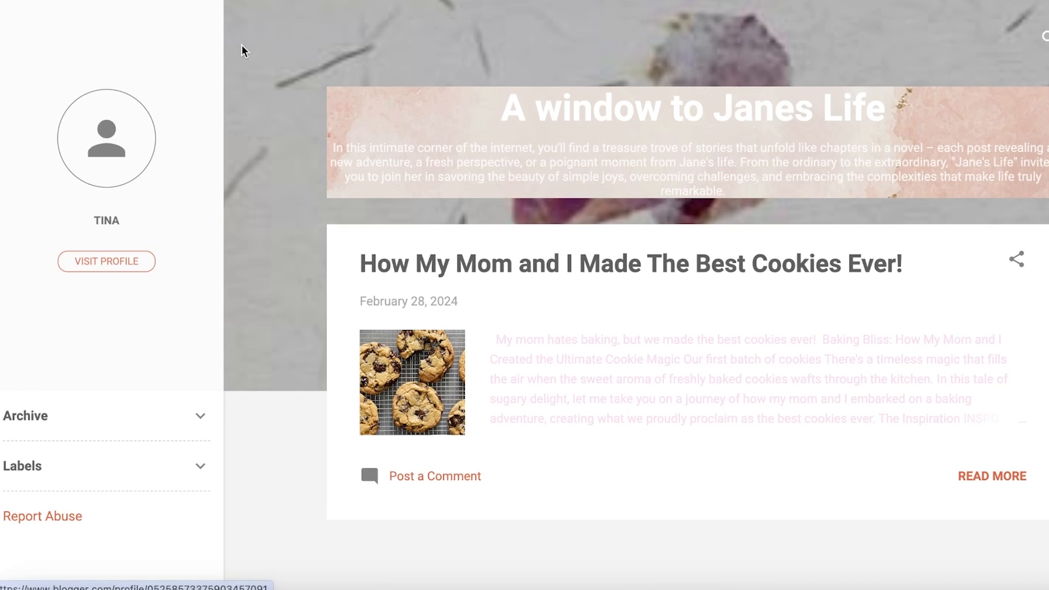
{"action": "key", "text": "alt+Left"}
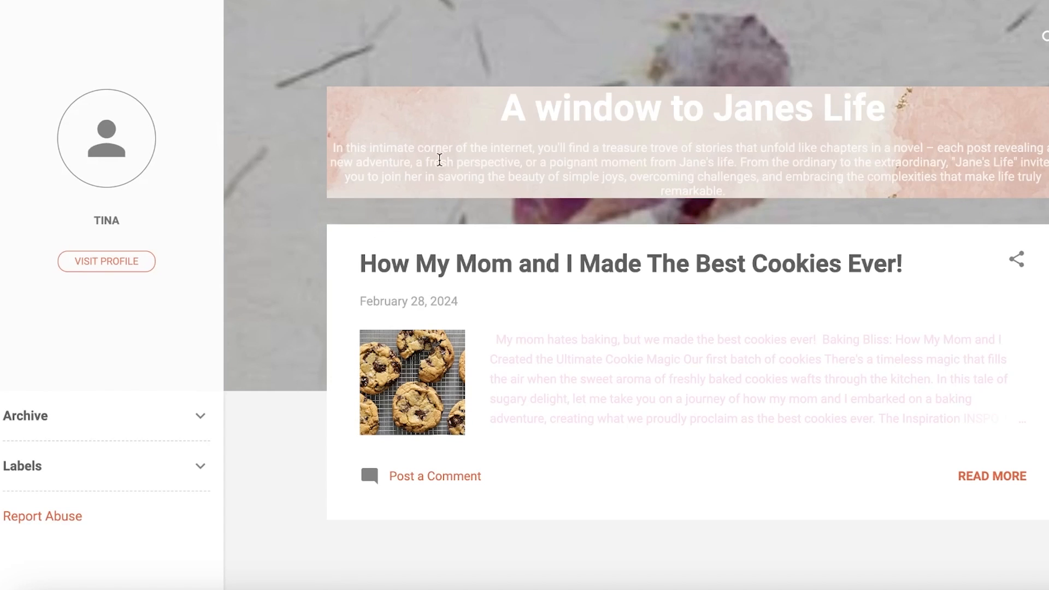
- Open the published cookies post on the blog and scroll through it to check its appearance
{"action": "scroll", "coordinate": [695, 389], "scroll_direction": "down", "scroll_amount": 3}
{"action": "left_click_drag", "start_coordinate": [678, 337], "coordinate": [672, 337]}
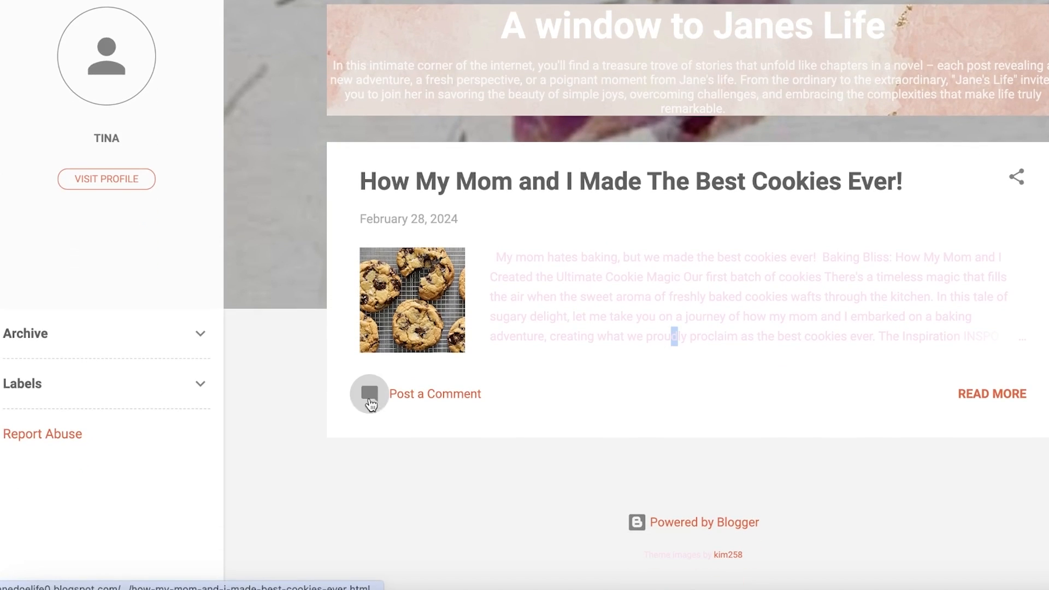
{"action": "left_click", "coordinate": [369, 393]}
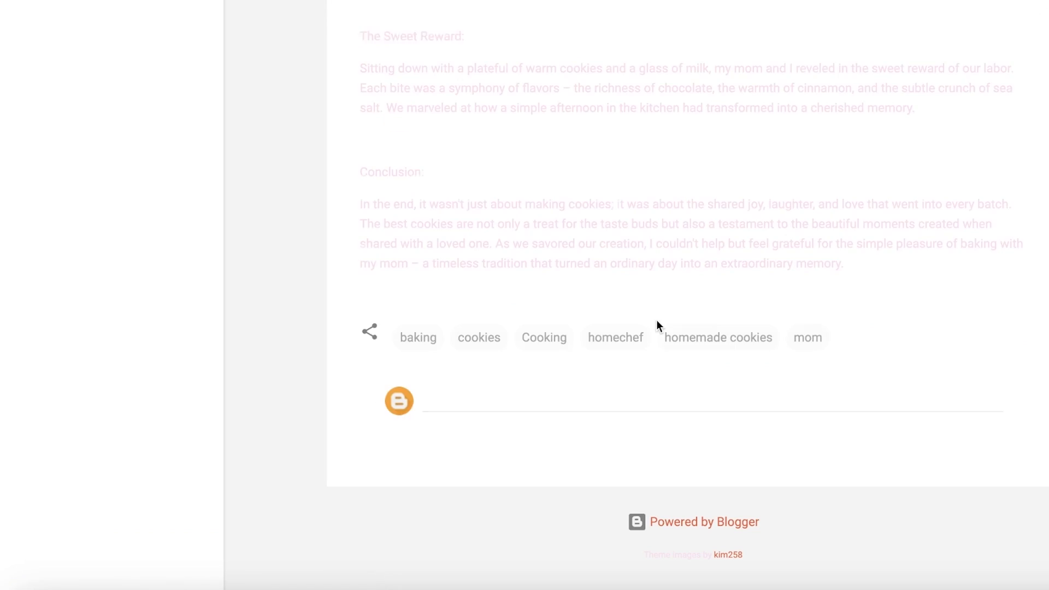
{"action": "scroll", "coordinate": [527, 379], "scroll_direction": "up", "scroll_amount": 20}
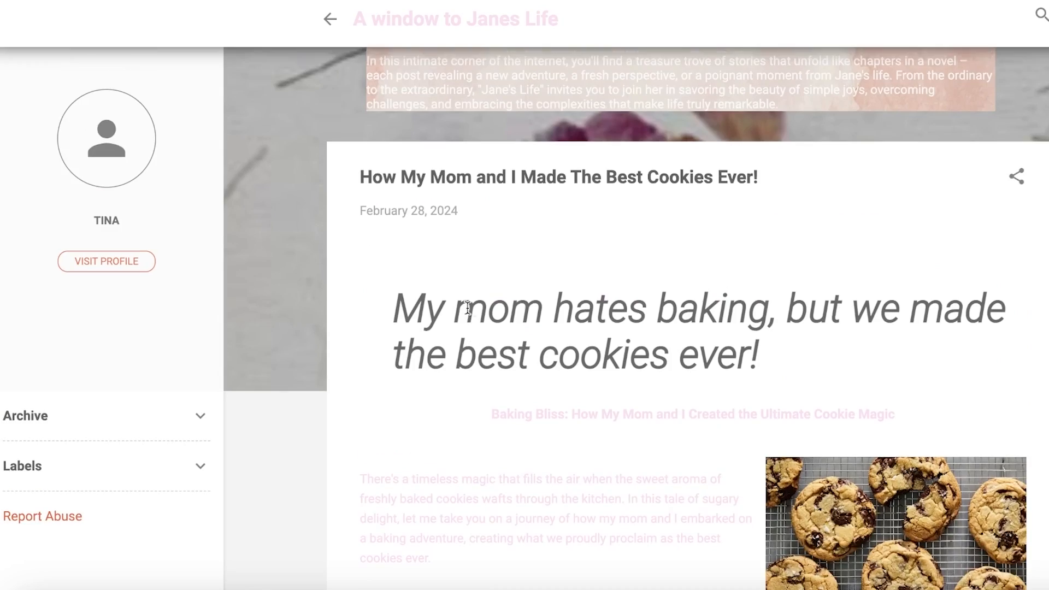
{"action": "scroll", "coordinate": [465, 307], "scroll_direction": "down", "scroll_amount": 11}
{"action": "scroll", "coordinate": [498, 323], "scroll_direction": "up", "scroll_amount": 12}
{"action": "scroll", "coordinate": [546, 58], "scroll_direction": "down", "scroll_amount": 7}
{"action": "scroll", "coordinate": [773, 157], "scroll_direction": "up", "scroll_amount": 7}
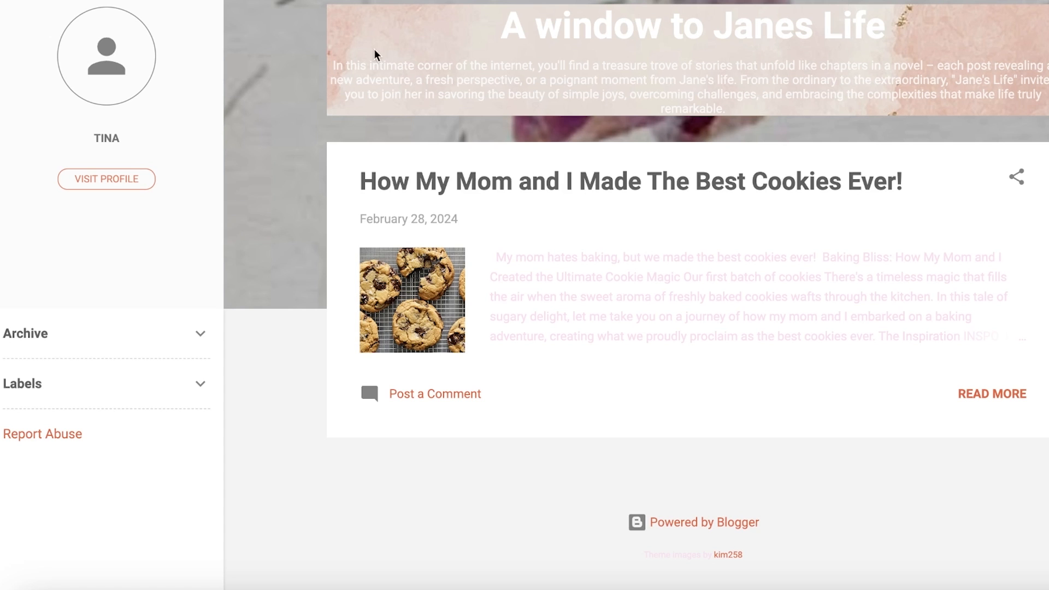
{"action": "scroll", "coordinate": [547, 90], "scroll_direction": "up", "scroll_amount": 2}
{"action": "left_click", "coordinate": [429, 1]}
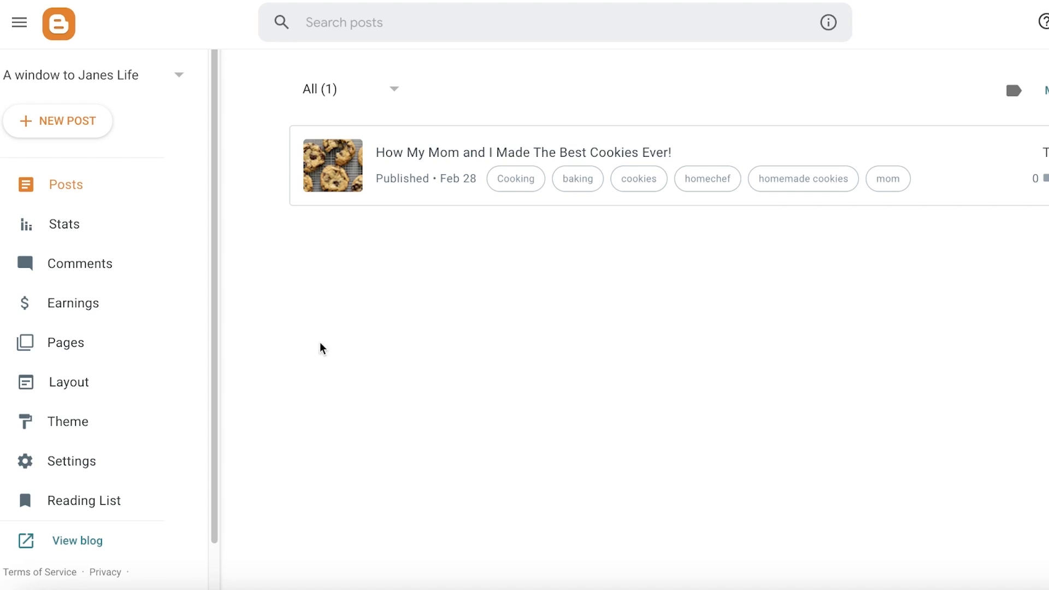
- Open the blog's Stats page and scroll through its views and posts data
{"action": "left_click", "coordinate": [26, 239]}
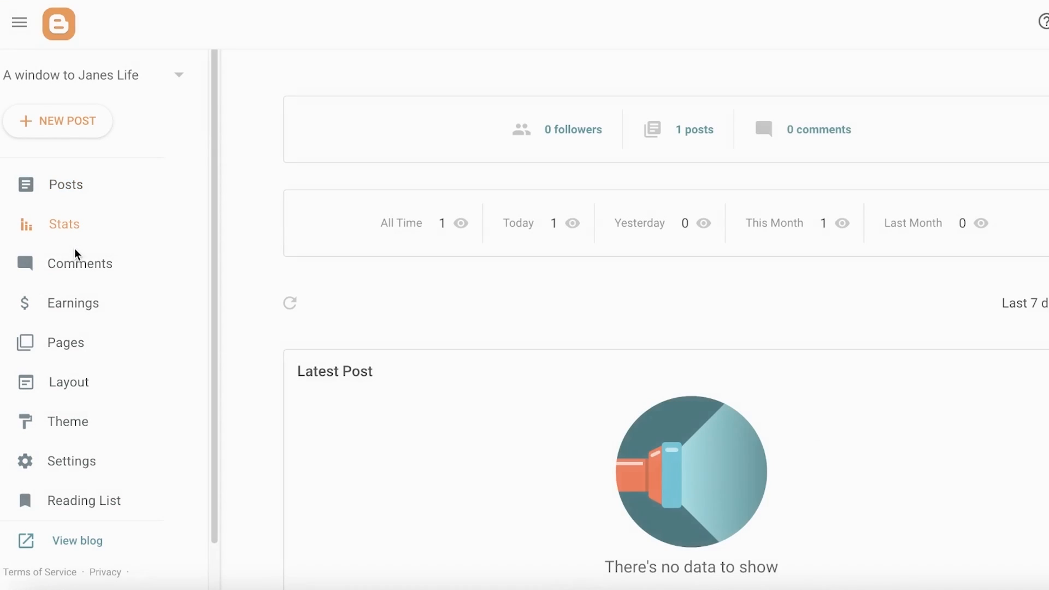
{"action": "scroll", "coordinate": [547, 70], "scroll_direction": "down", "scroll_amount": 8}
{"action": "scroll", "coordinate": [603, 201], "scroll_direction": "up", "scroll_amount": 7}
{"action": "scroll", "coordinate": [594, 247], "scroll_direction": "down", "scroll_amount": 12}
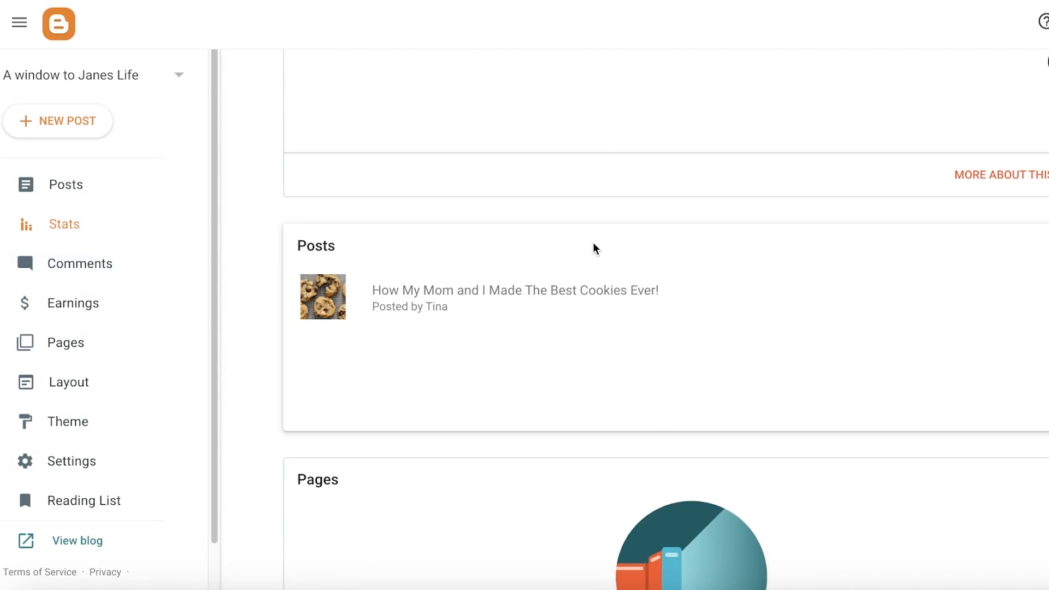
{"action": "scroll", "coordinate": [592, 241], "scroll_direction": "down", "scroll_amount": 3}
{"action": "scroll", "coordinate": [263, 240], "scroll_direction": "down", "scroll_amount": 6}
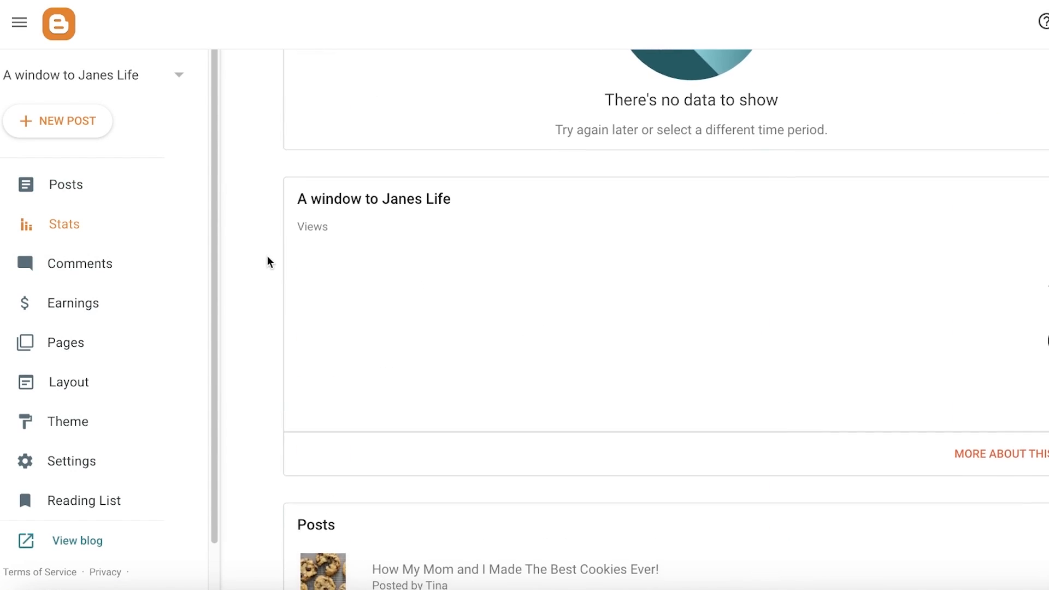
{"action": "scroll", "coordinate": [267, 261], "scroll_direction": "up", "scroll_amount": 4}
{"action": "scroll", "coordinate": [267, 261], "scroll_direction": "down", "scroll_amount": 5}
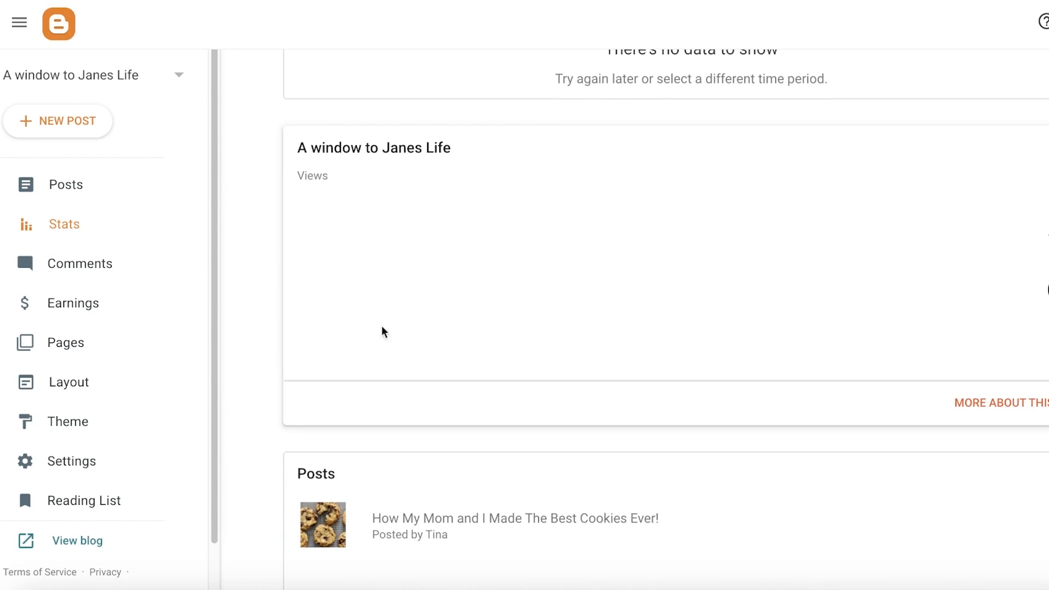
{"action": "scroll", "coordinate": [385, 331], "scroll_direction": "down", "scroll_amount": 7}
- Open the Comments and Earnings pages and look at the AdSense account option
{"action": "left_click", "coordinate": [32, 263]}
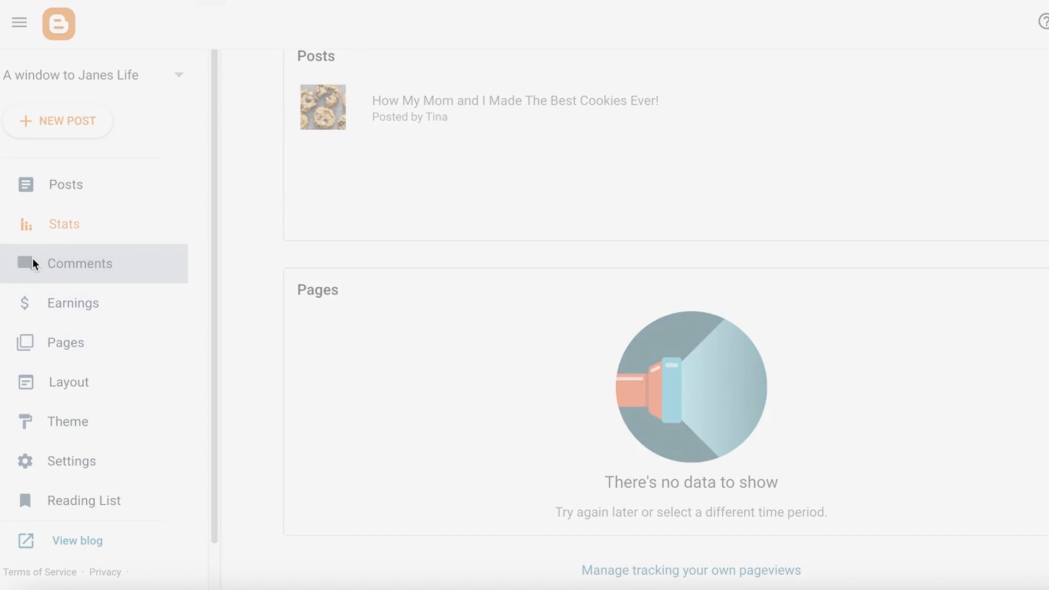
{"action": "left_click", "coordinate": [32, 295]}
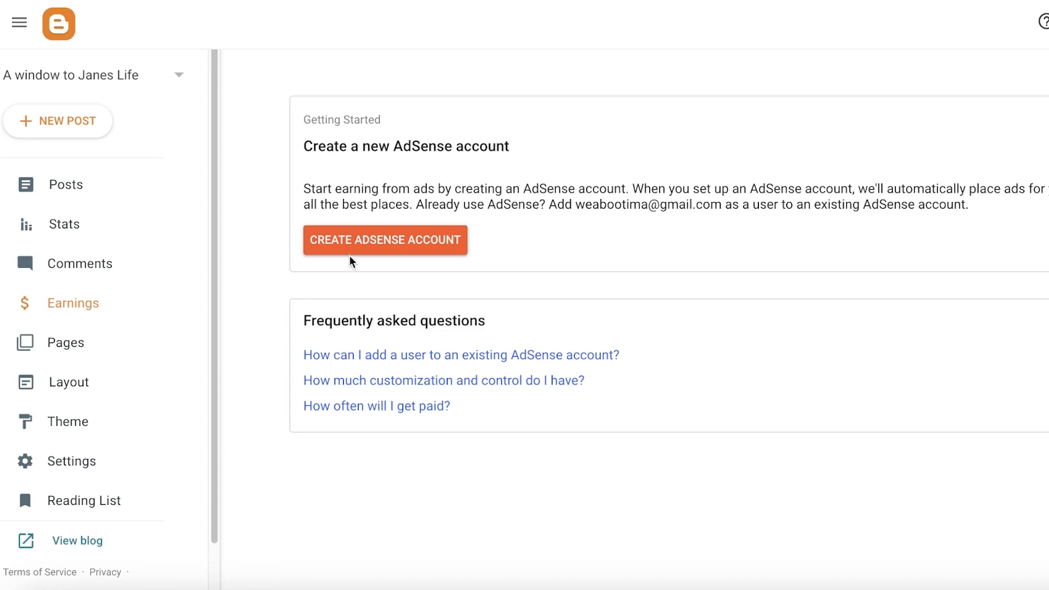
{"action": "left_click", "coordinate": [364, 232]}
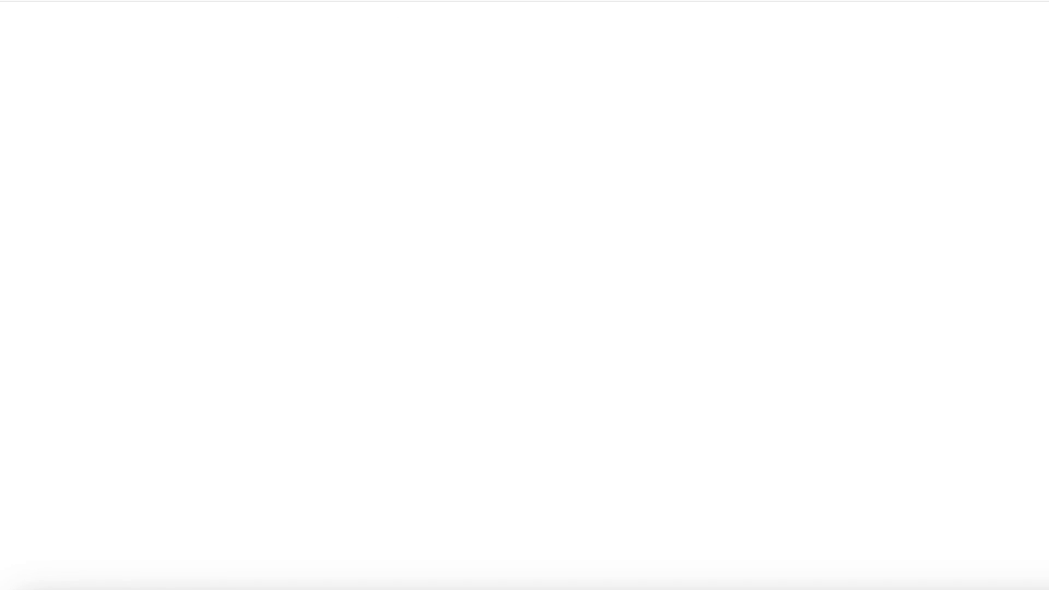
{"action": "left_click", "coordinate": [375, 22]}
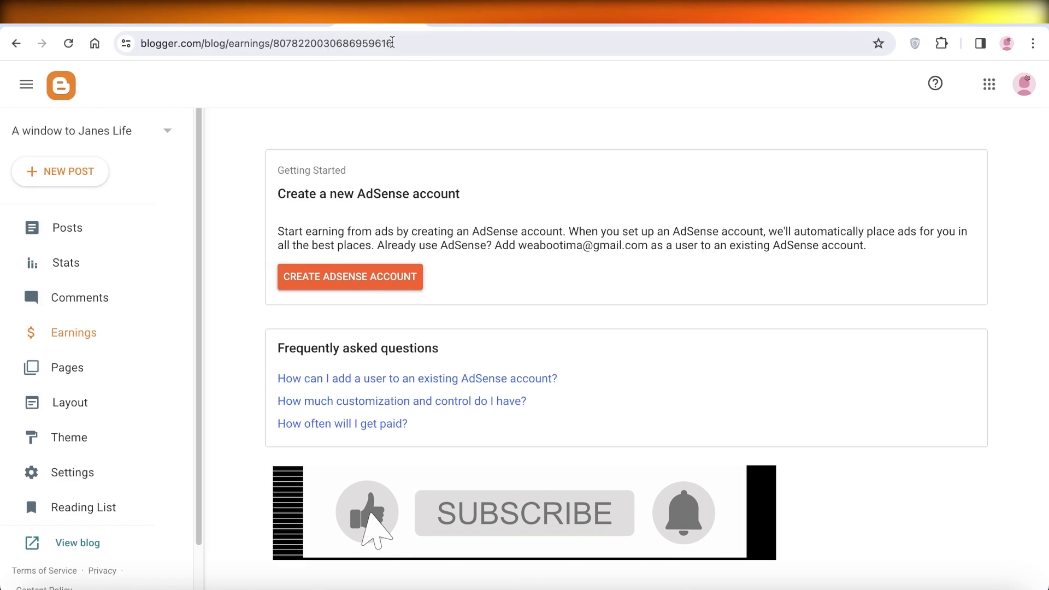